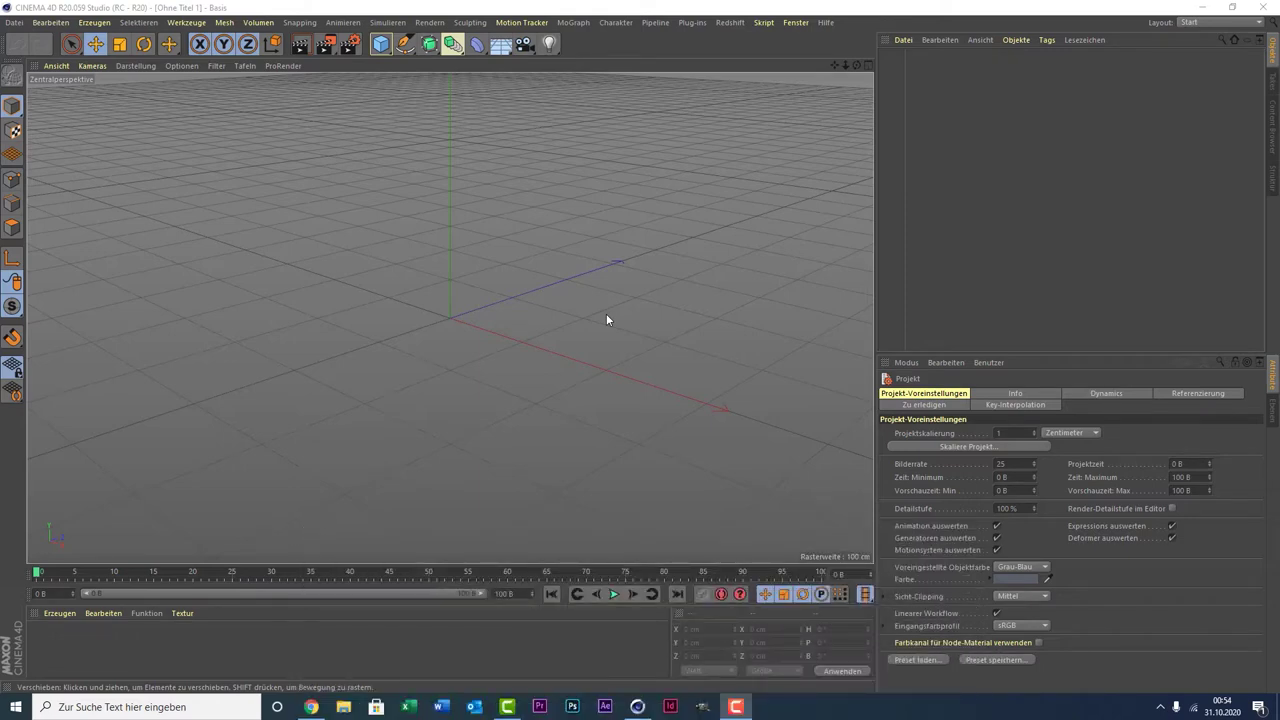
Add a sphere, display it as Gouraud Shading (Lines), and reduce its segments to 12.
{"action": "left_click", "coordinate": [380, 43]}
{"action": "left_click", "coordinate": [790, 87]}
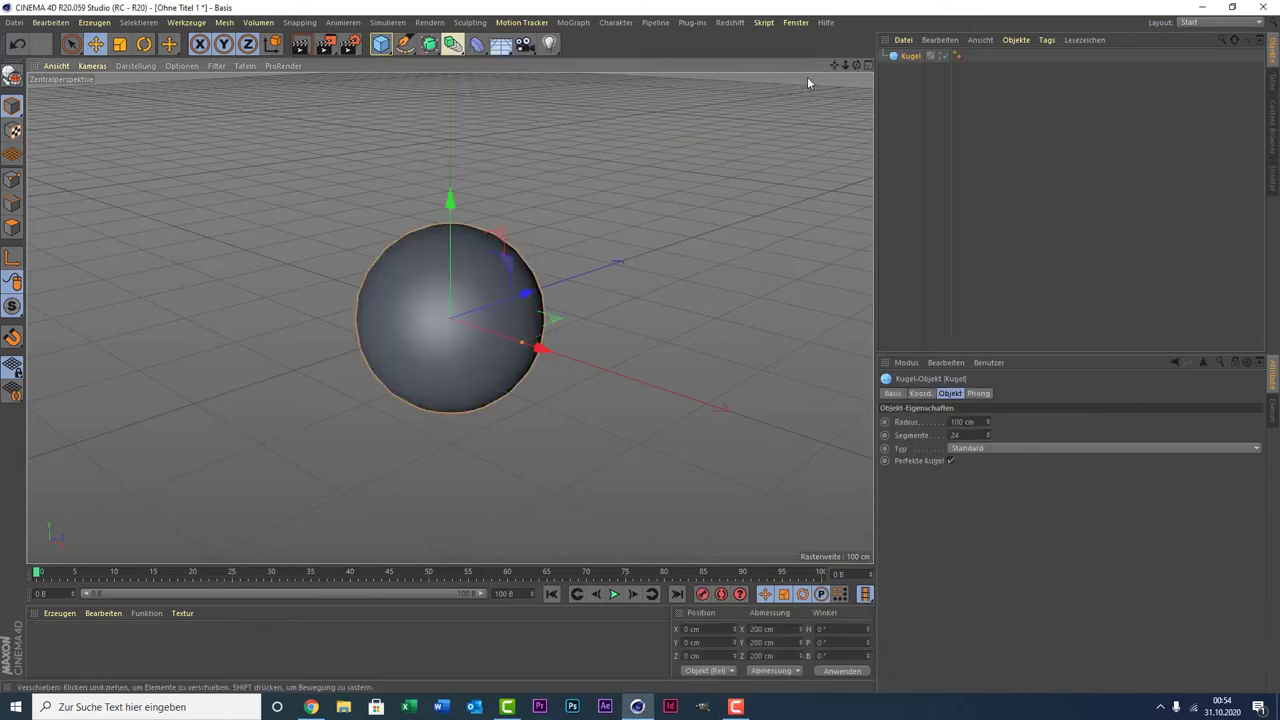
{"action": "left_click", "coordinate": [136, 66]}
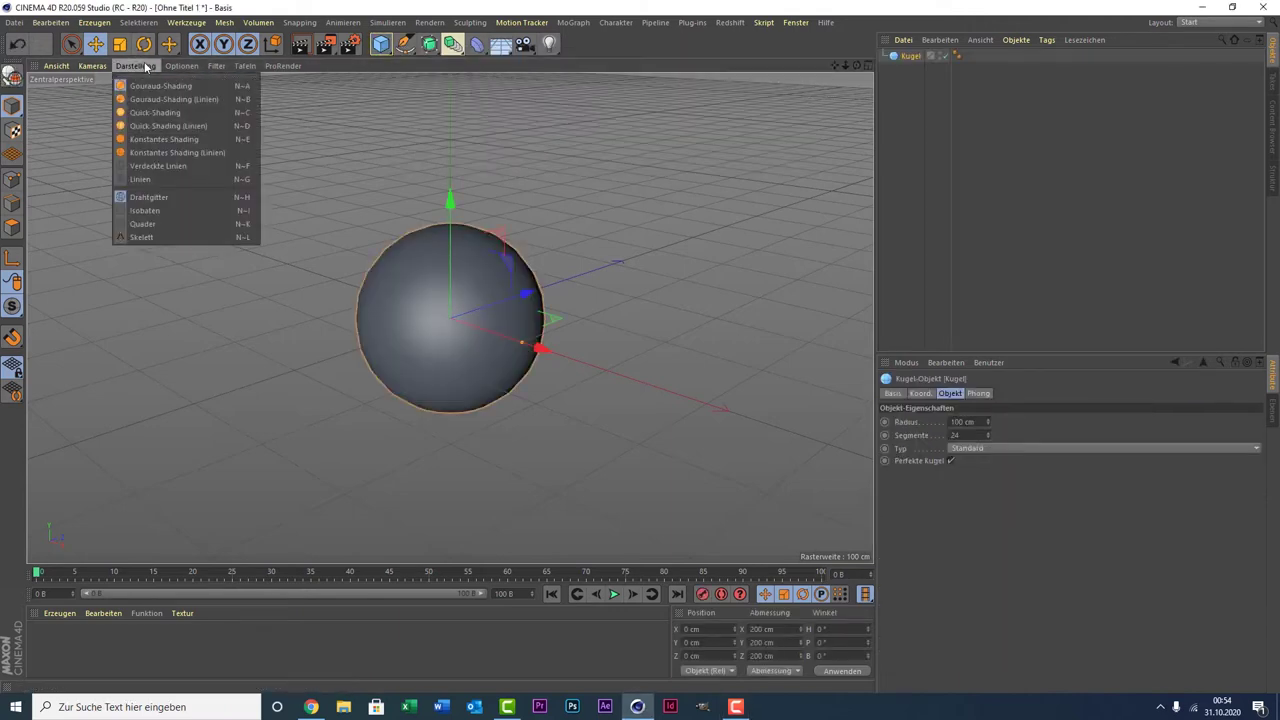
{"action": "left_click", "coordinate": [208, 99]}
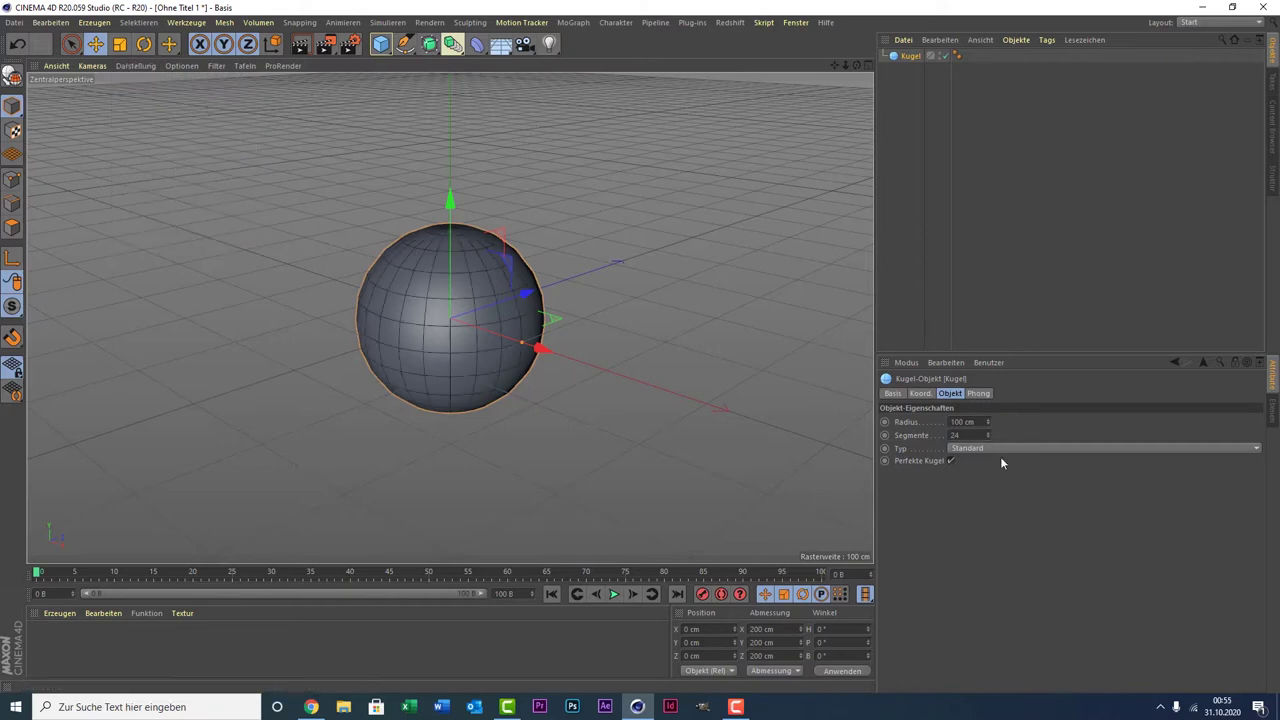
{"action": "double_click", "coordinate": [958, 435]}
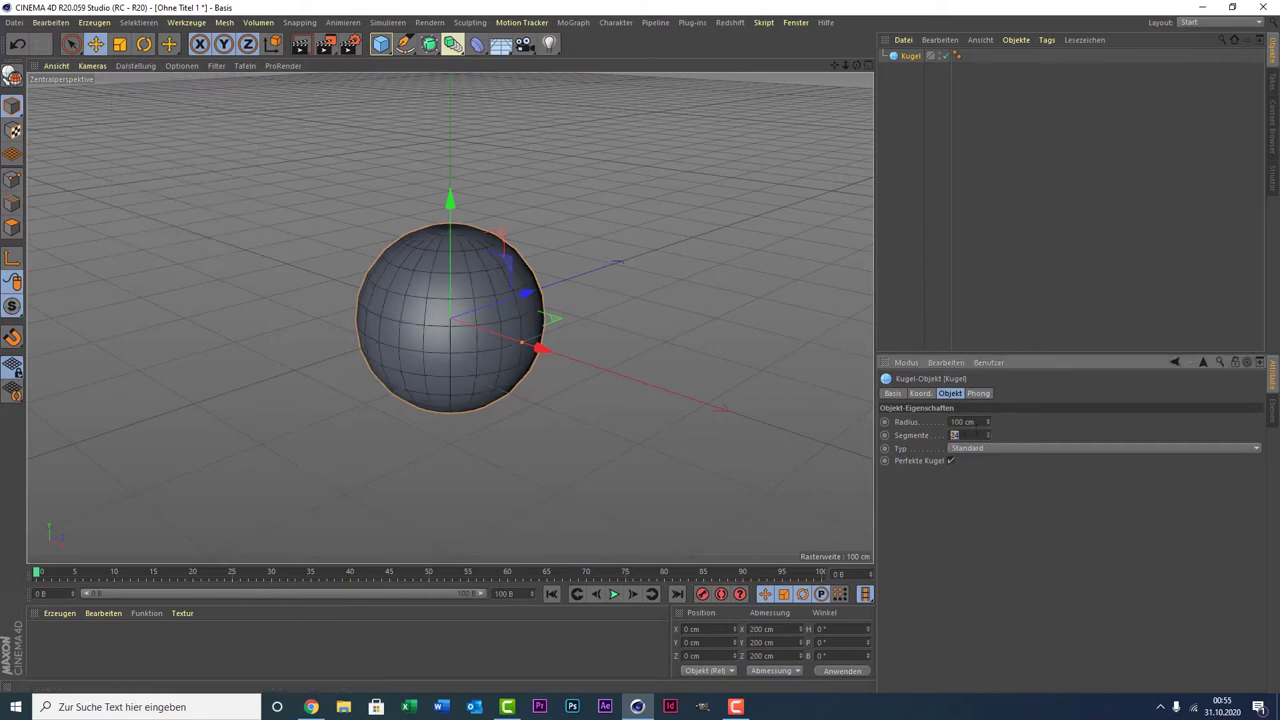
{"action": "type", "text": "12"}
{"action": "key", "text": "Return"}
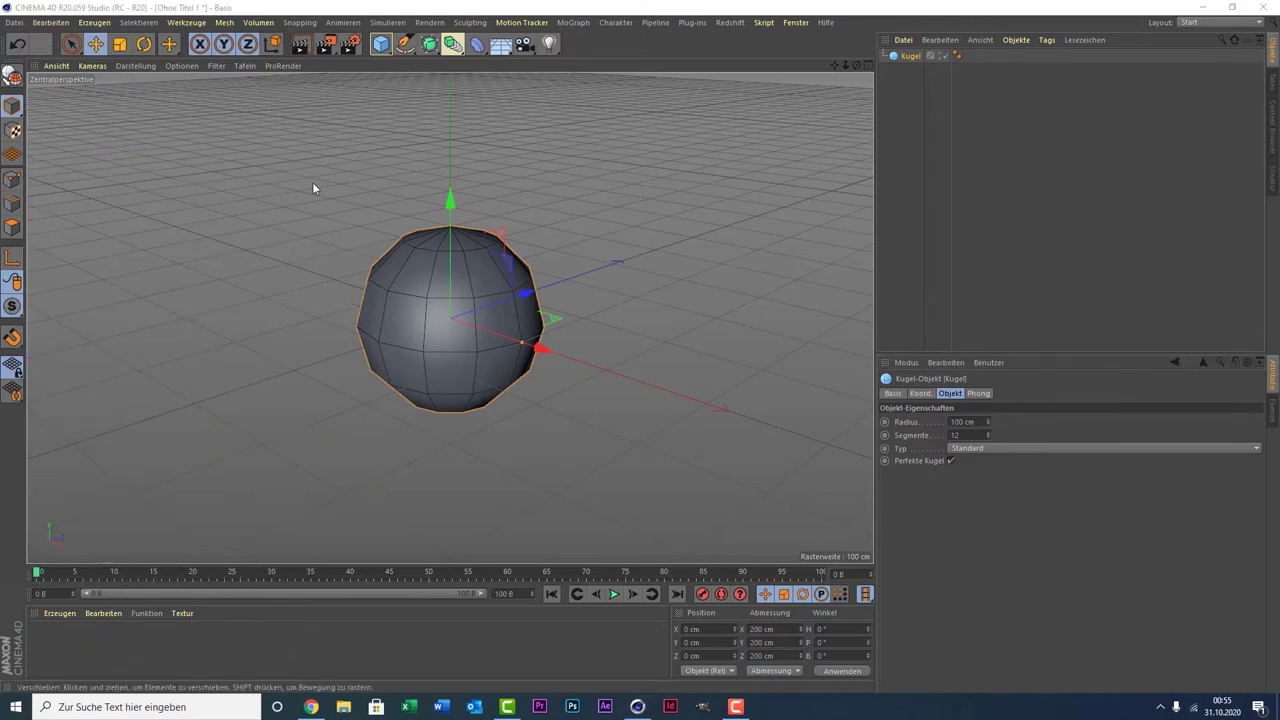
Make the sphere editable in Polygon mode and loop-select the ring of polygons at its top.
{"action": "left_click", "coordinate": [13, 227]}
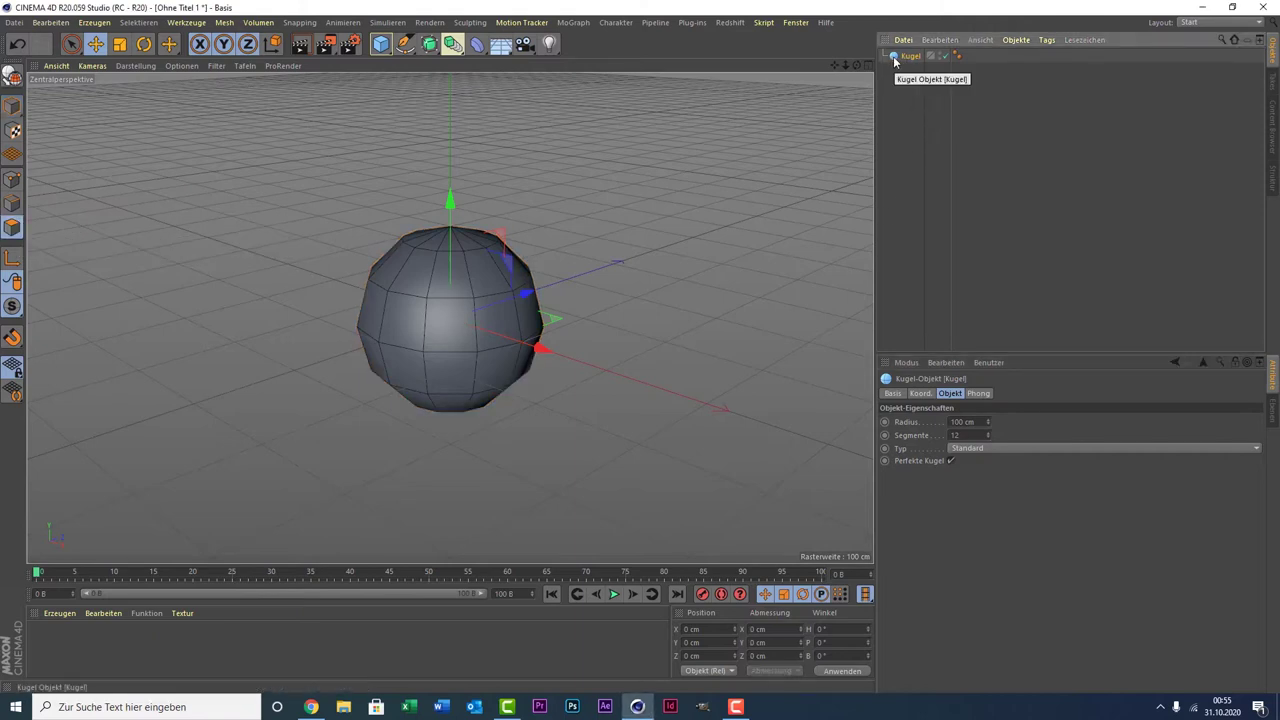
{"action": "key", "text": "c"}
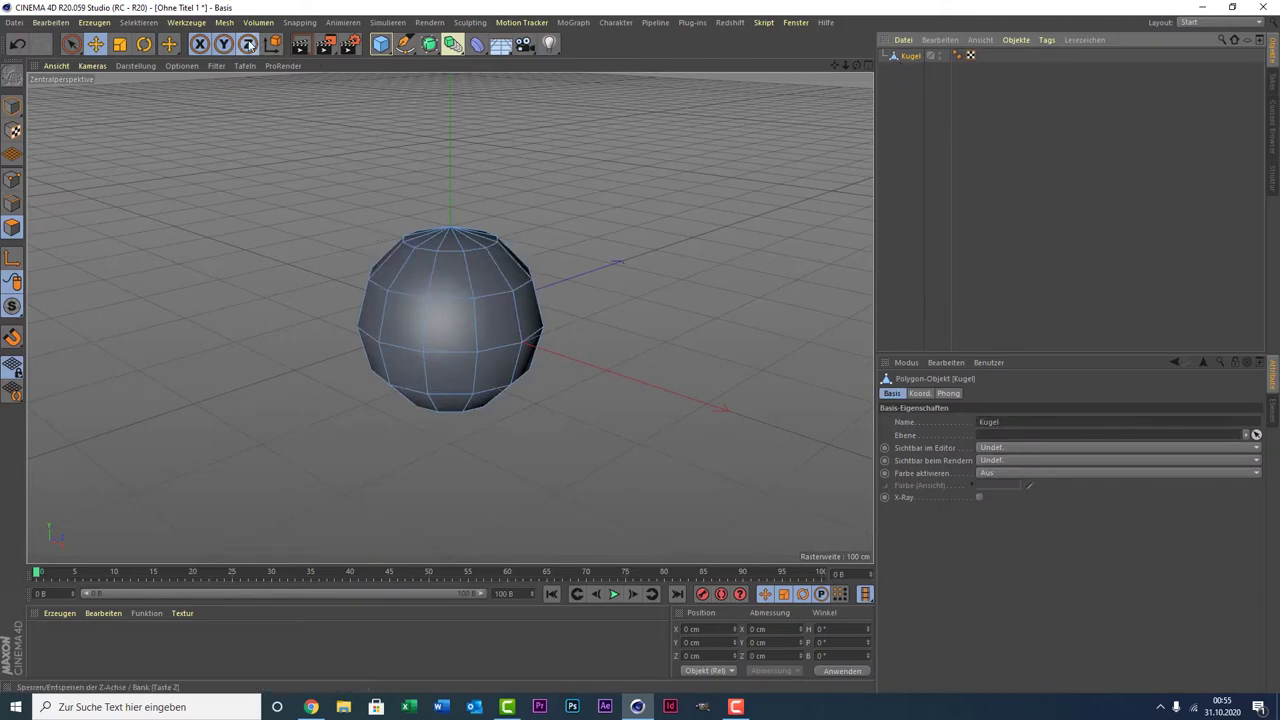
{"action": "left_click", "coordinate": [139, 22]}
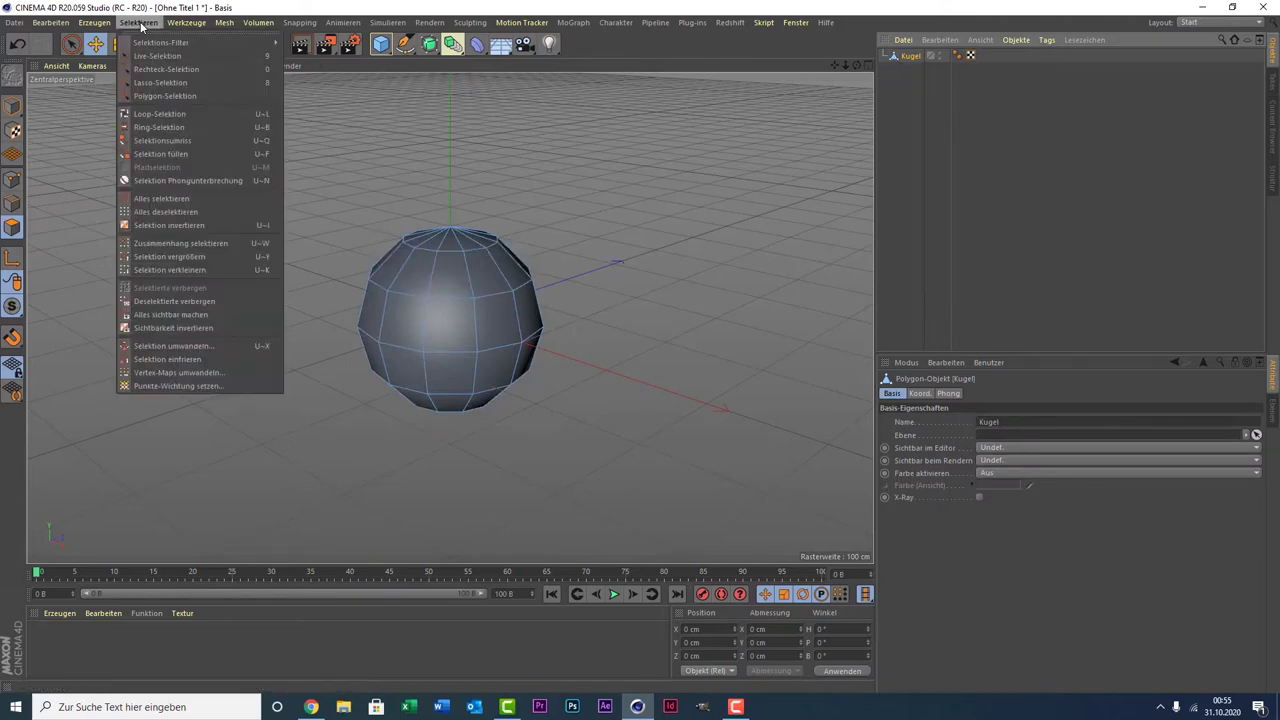
{"action": "left_click", "coordinate": [164, 115]}
{"action": "left_click", "coordinate": [447, 241]}
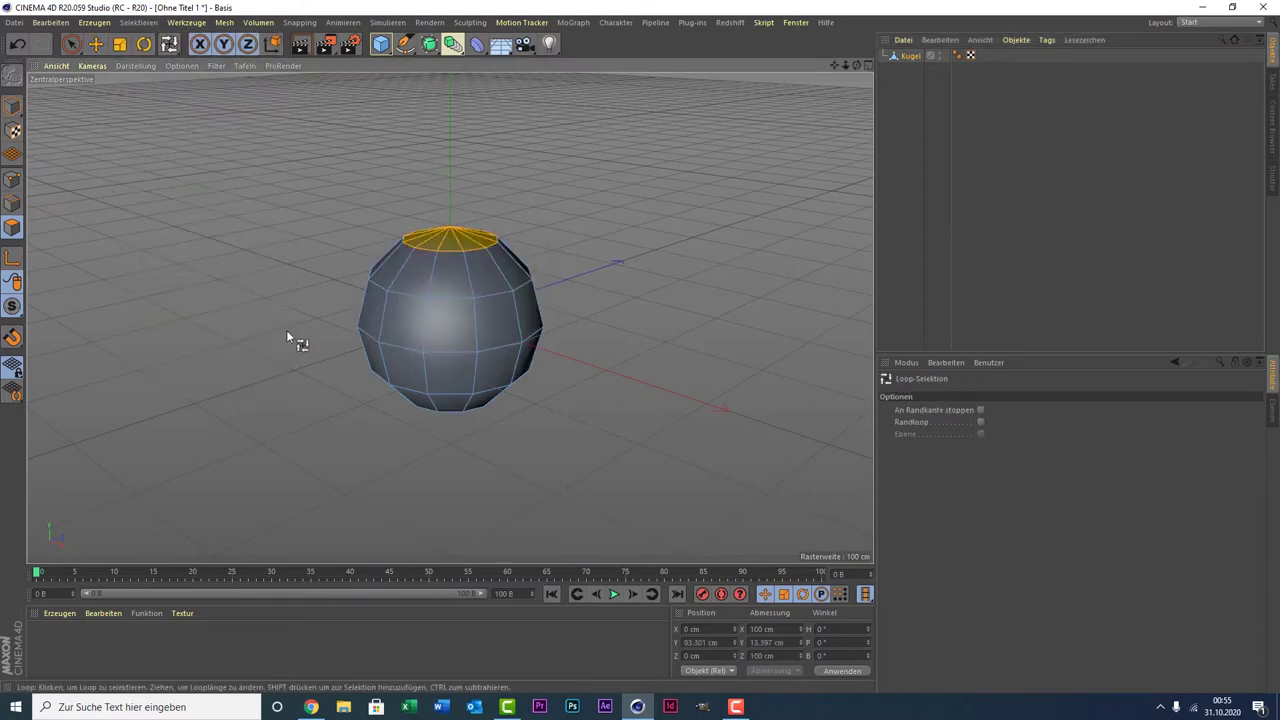
Inset the top cap by 21 cm with Inner Extrude, then deselect and select all polygons.
{"action": "right_click", "coordinate": [256, 231]}
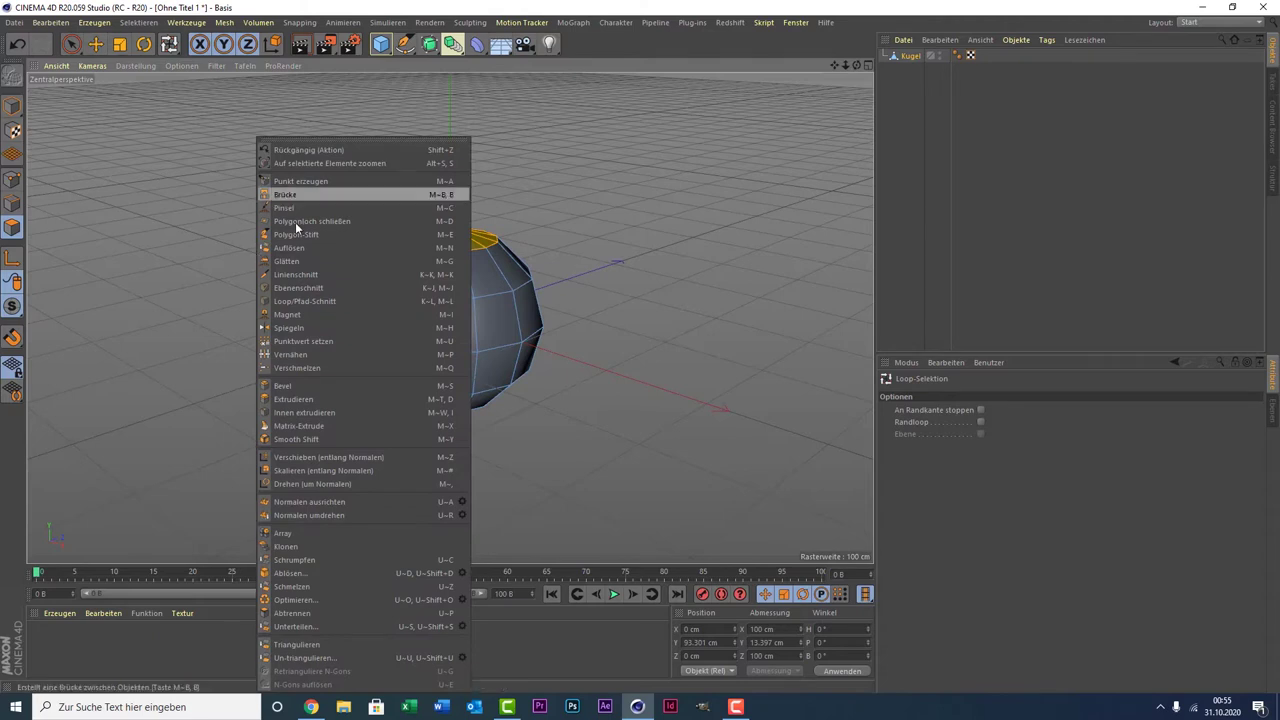
{"action": "left_click", "coordinate": [346, 412]}
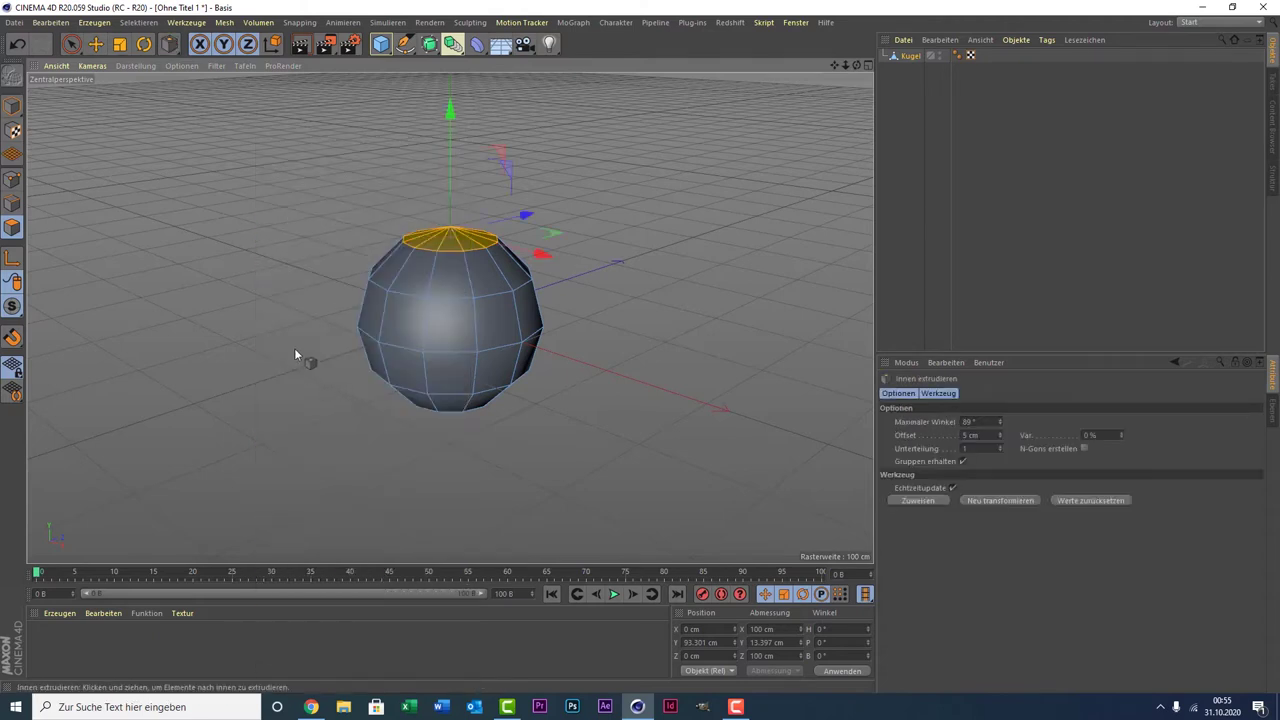
{"action": "left_click_drag", "start_coordinate": [294, 348], "coordinate": [358, 350]}
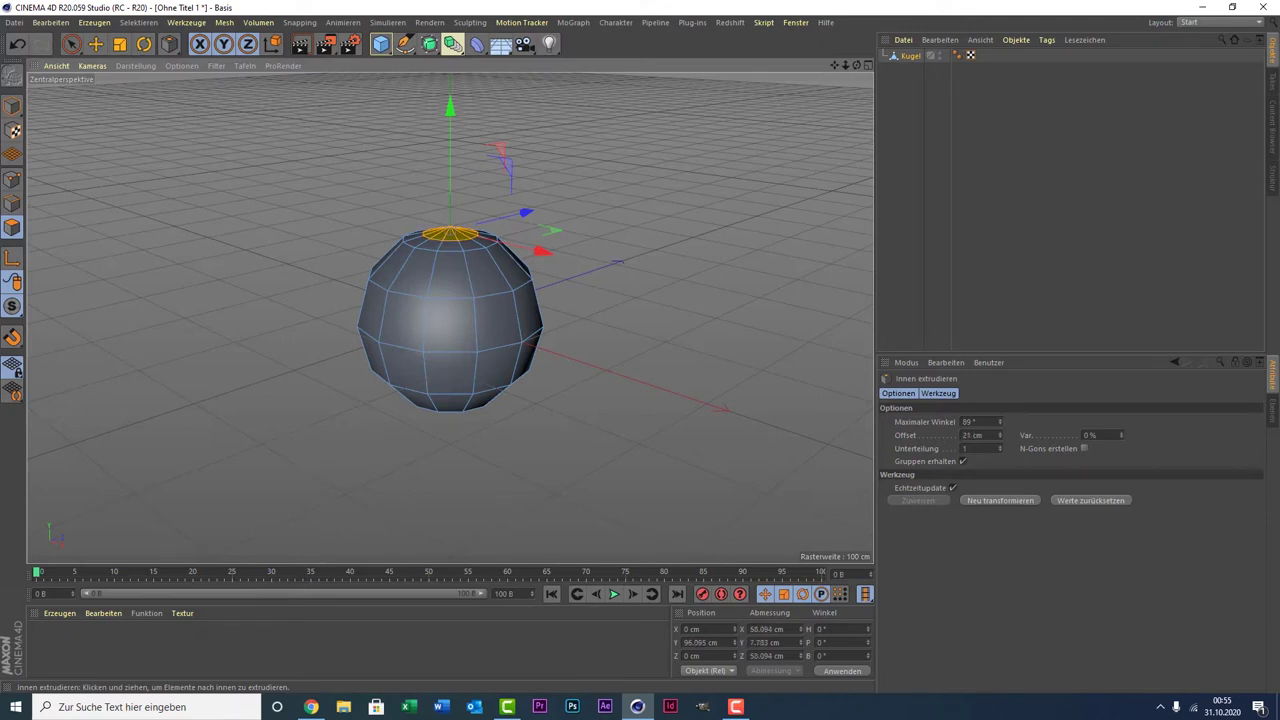
{"action": "key", "text": "ctrl+shift+a"}
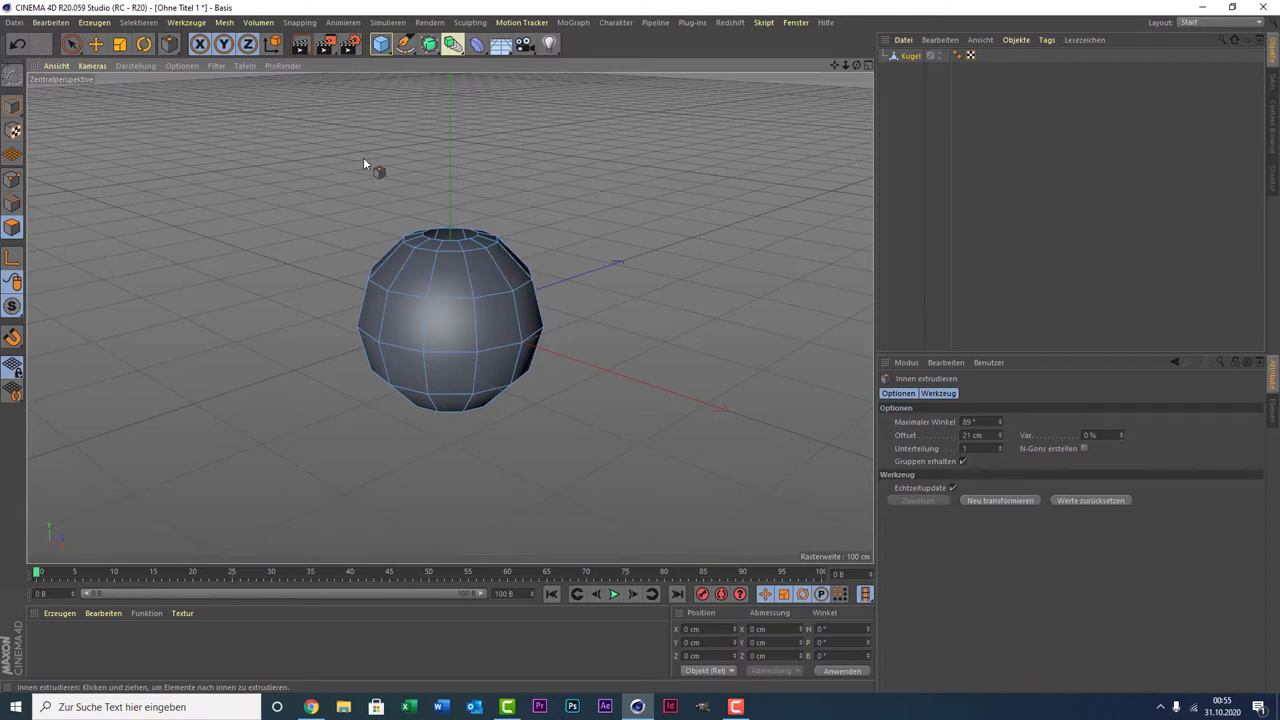
{"action": "key", "text": "ctrl+a"}
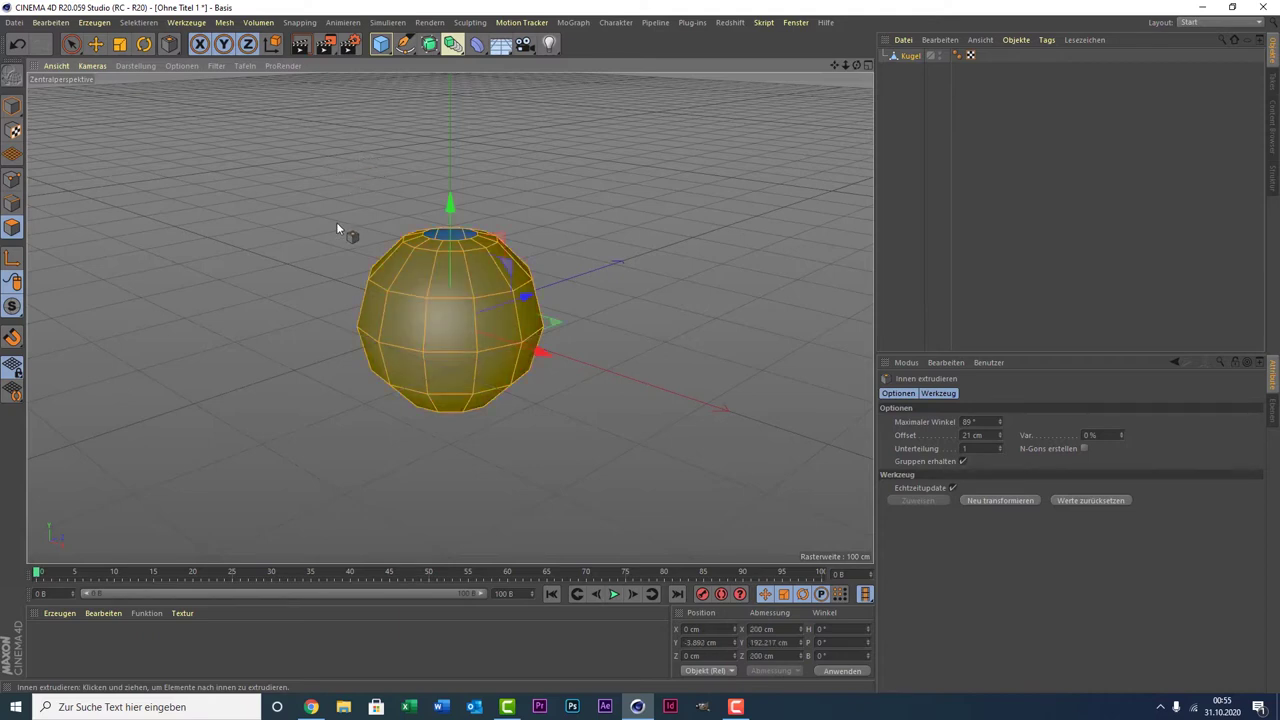
Extrude all of the sphere's polygons outward by 5 cm with caps enabled.
{"action": "right_click", "coordinate": [393, 172]}
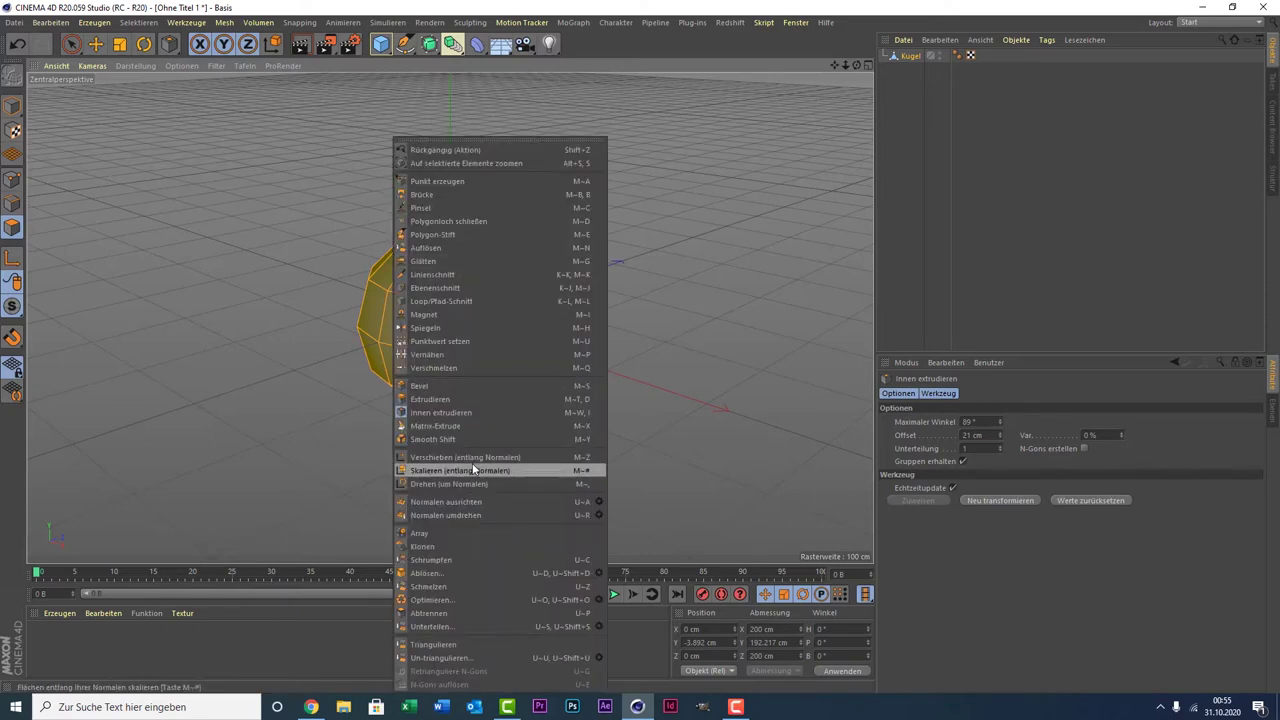
{"action": "left_click", "coordinate": [468, 399]}
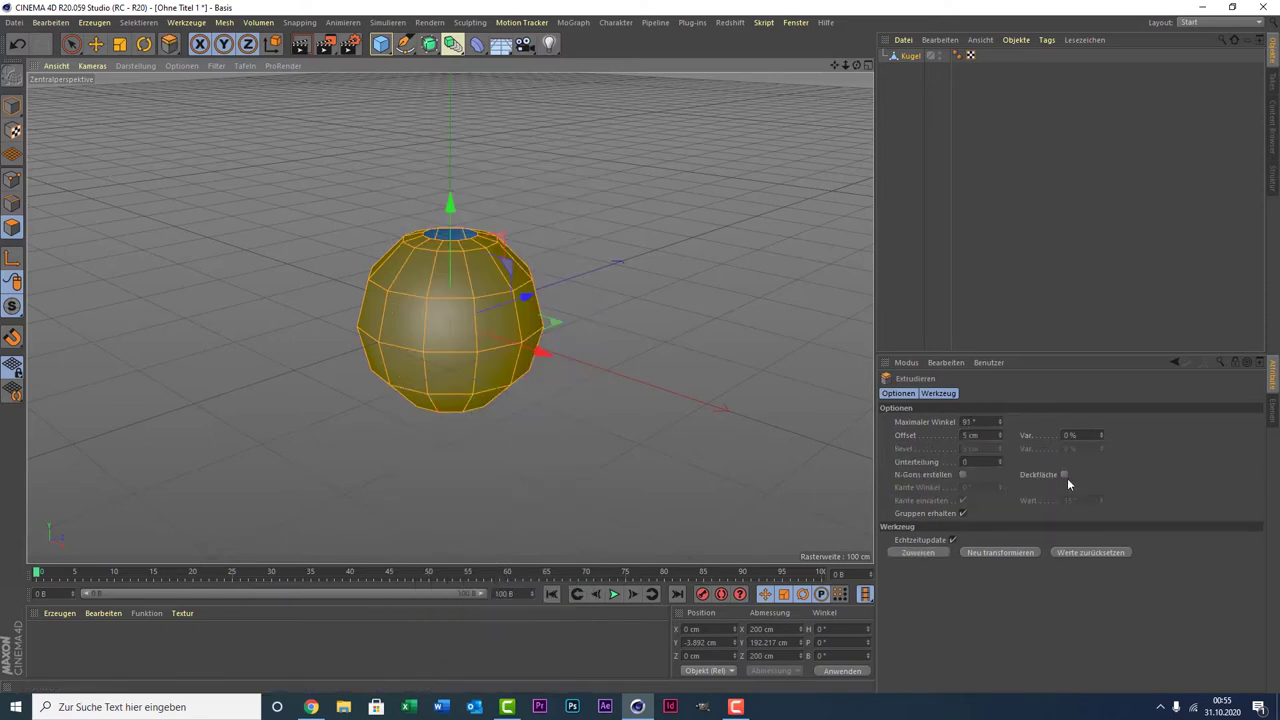
{"action": "left_click", "coordinate": [1065, 476]}
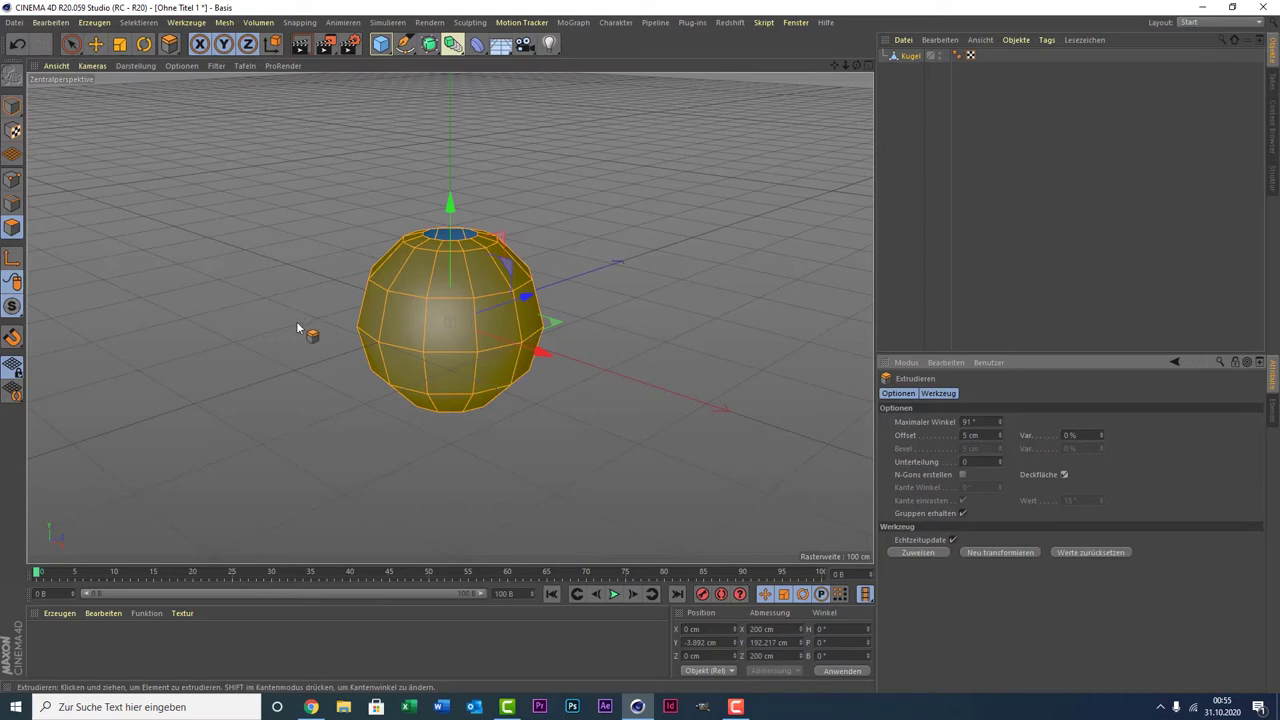
{"action": "left_click_drag", "start_coordinate": [243, 357], "coordinate": [288, 357]}
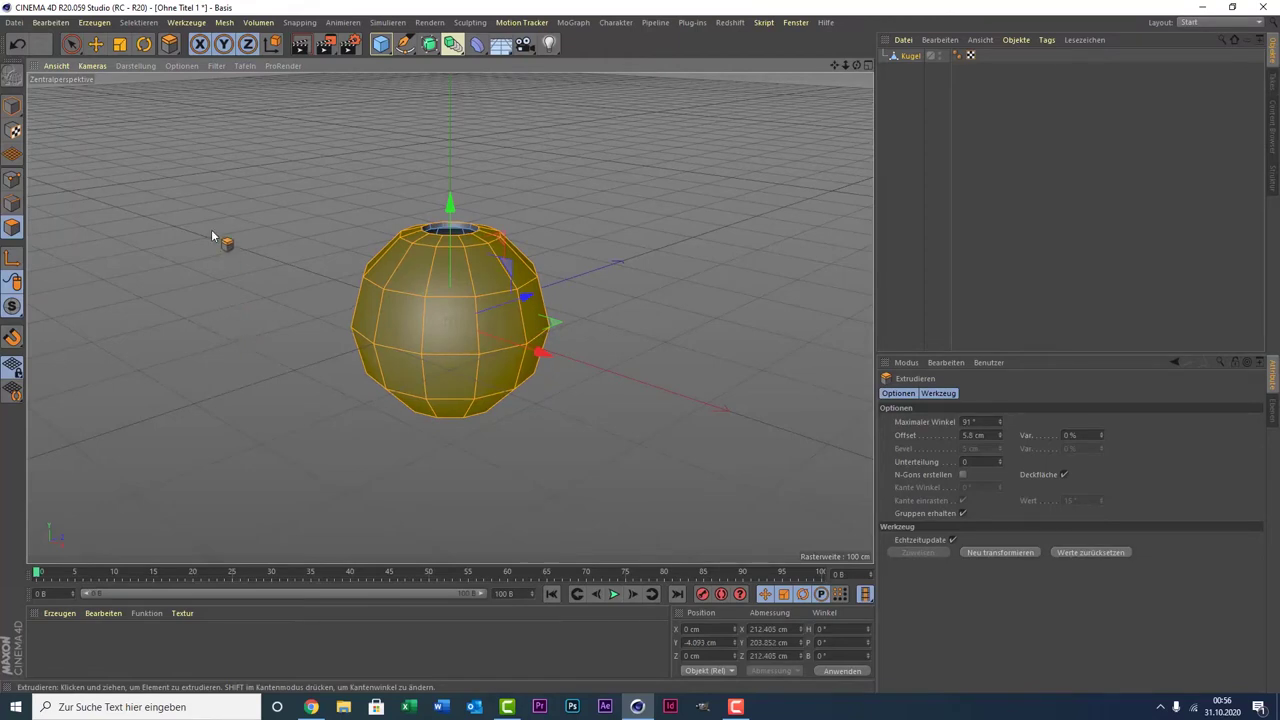
Loop-select three alternating vertical polygon strips around the sphere.
{"action": "left_click", "coordinate": [138, 22]}
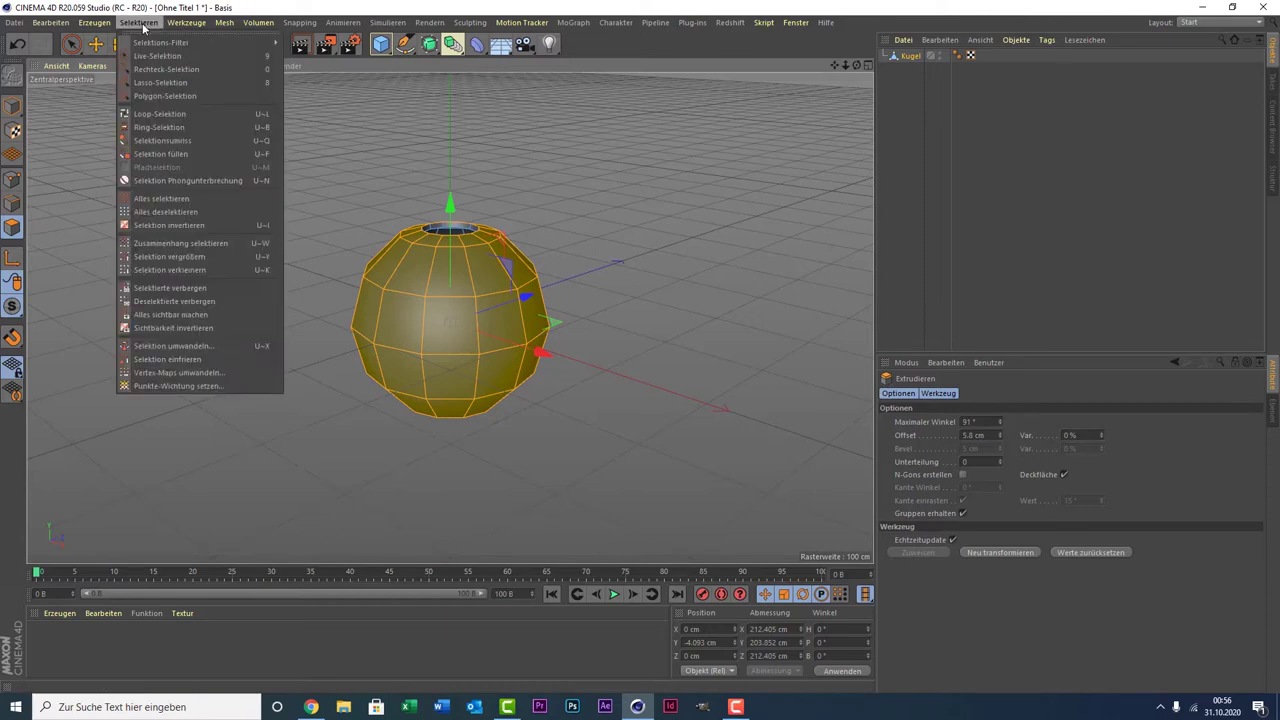
{"action": "left_click", "coordinate": [160, 114]}
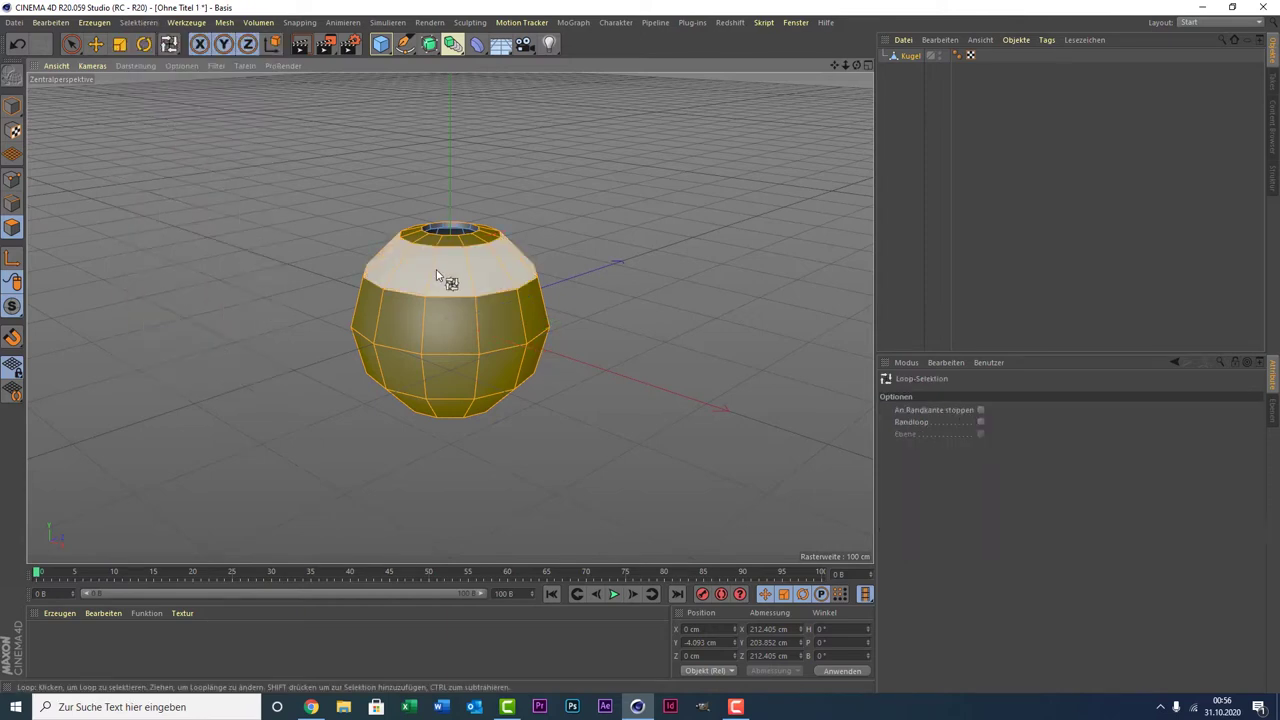
{"action": "left_click", "coordinate": [450, 235]}
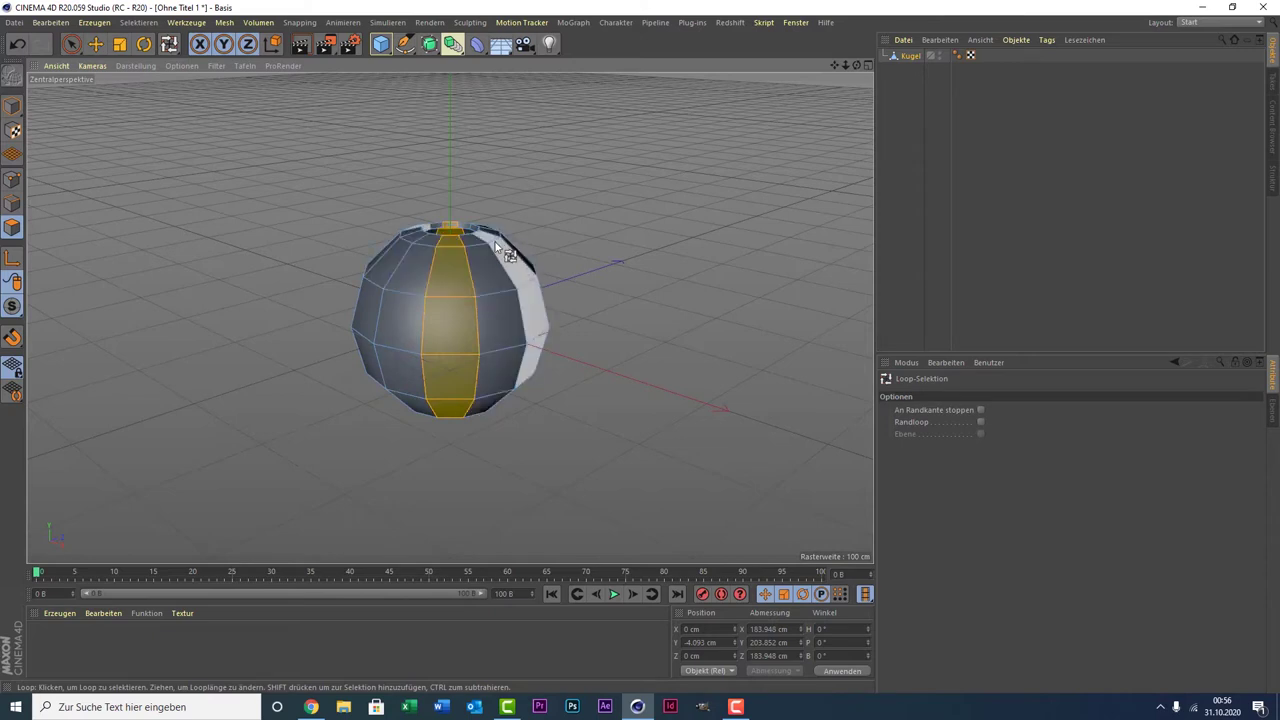
{"action": "left_click", "coordinate": [497, 247], "text": "shift"}
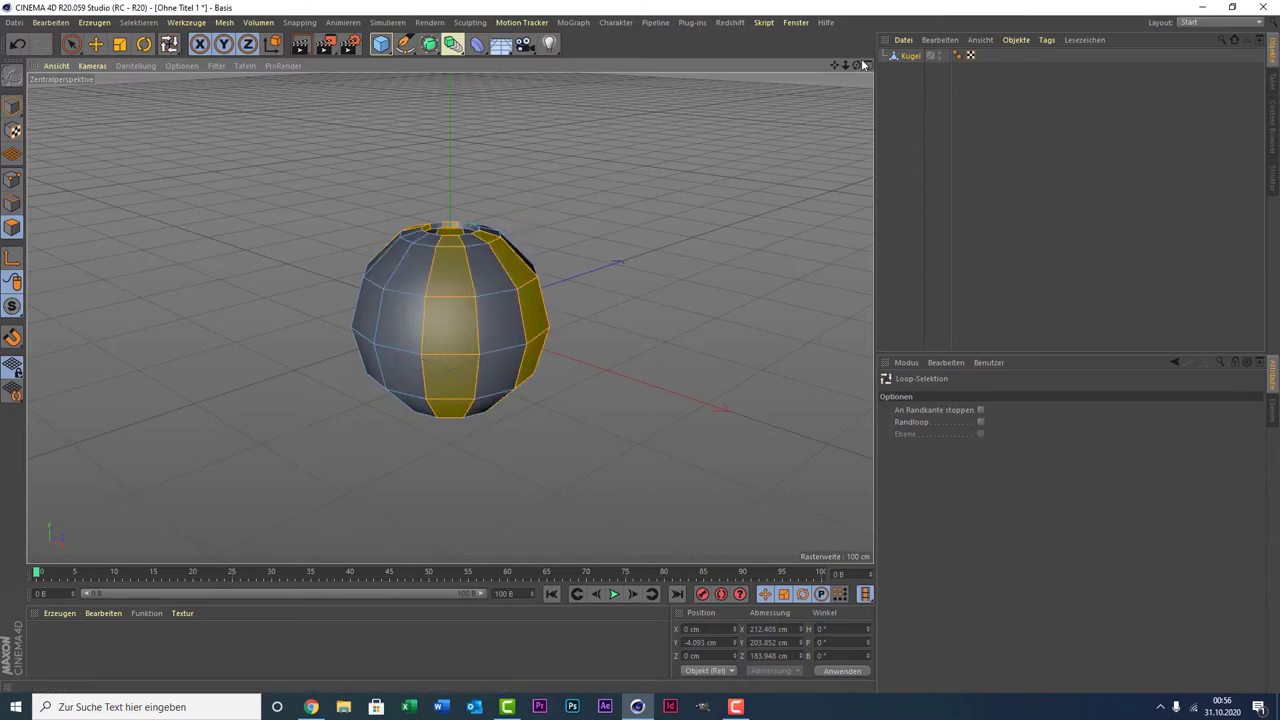
{"action": "left_click_drag", "start_coordinate": [857, 65], "coordinate": [606, 171]}
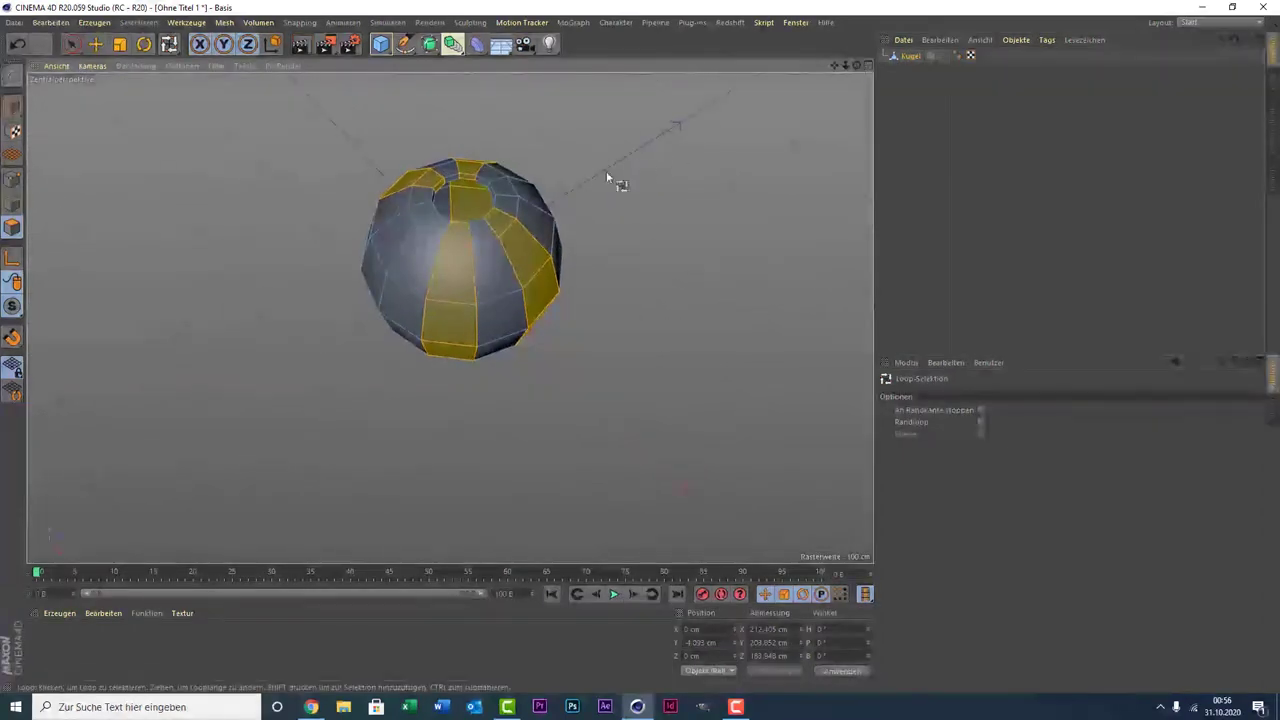
{"action": "left_click", "coordinate": [420, 232], "text": "shift"}
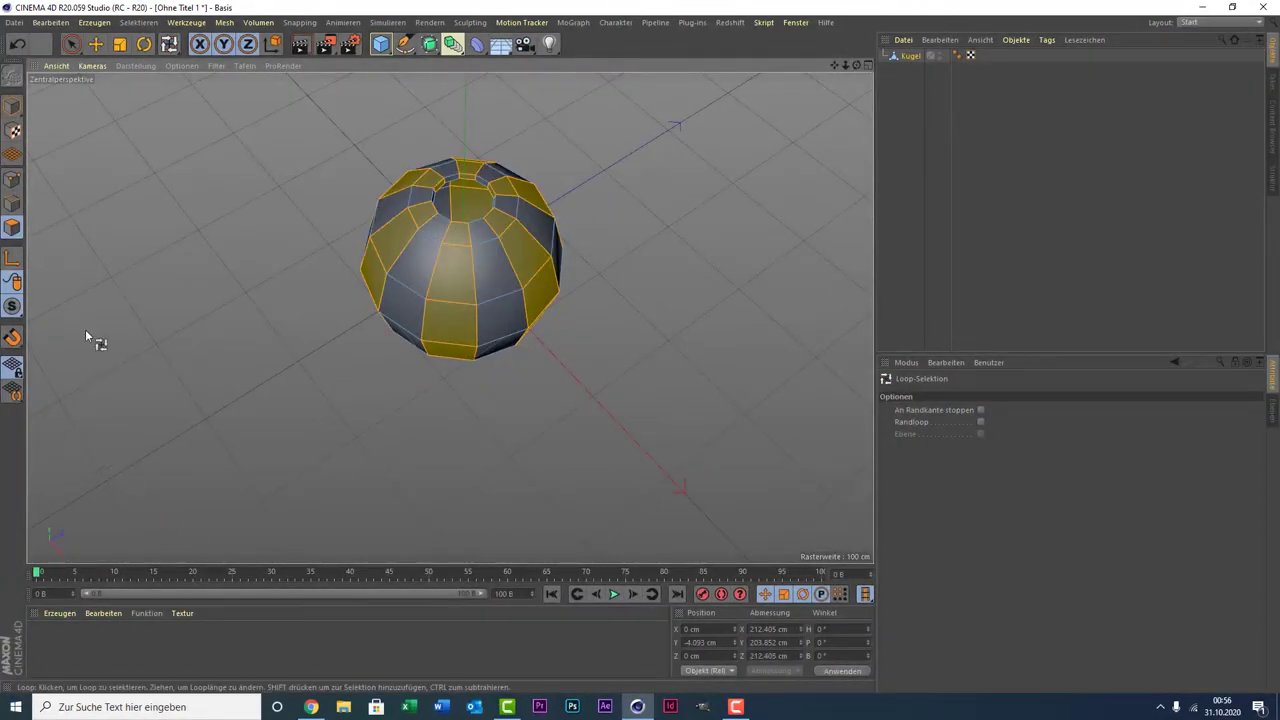
Bevel the selected strips with a 2.5 cm offset and extrusion.
{"action": "right_click", "coordinate": [263, 92]}
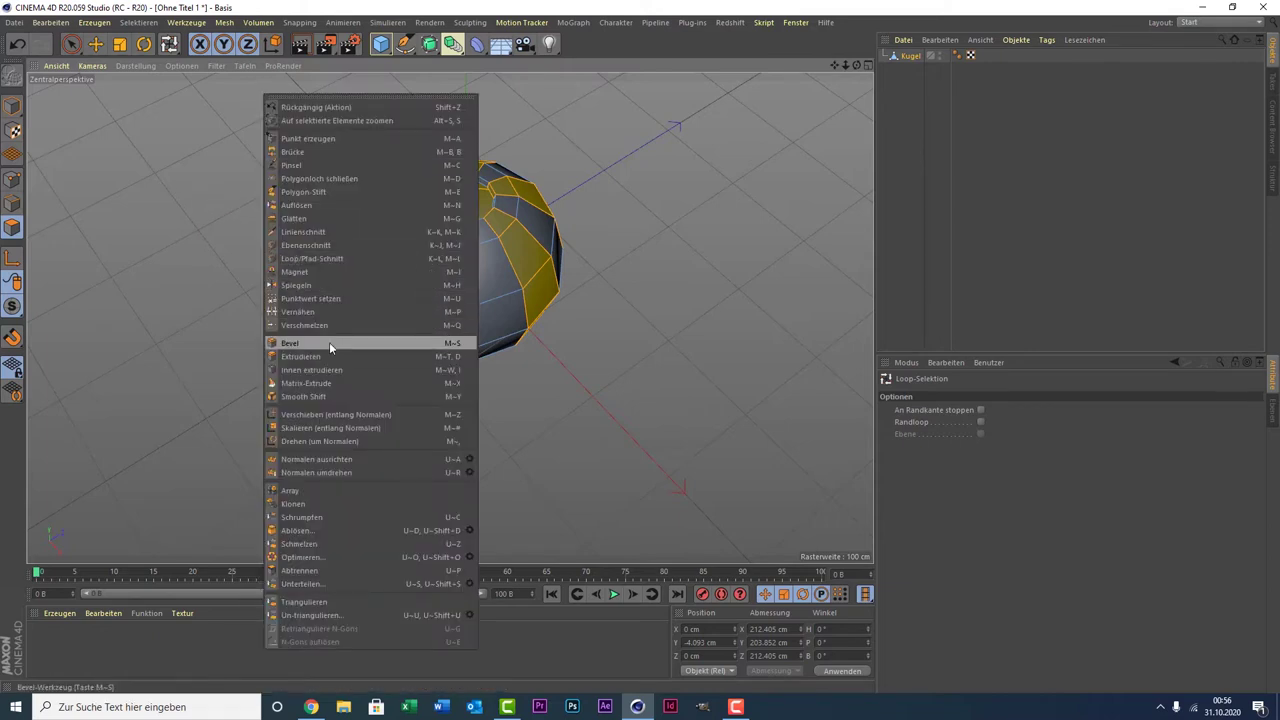
{"action": "left_click", "coordinate": [329, 343]}
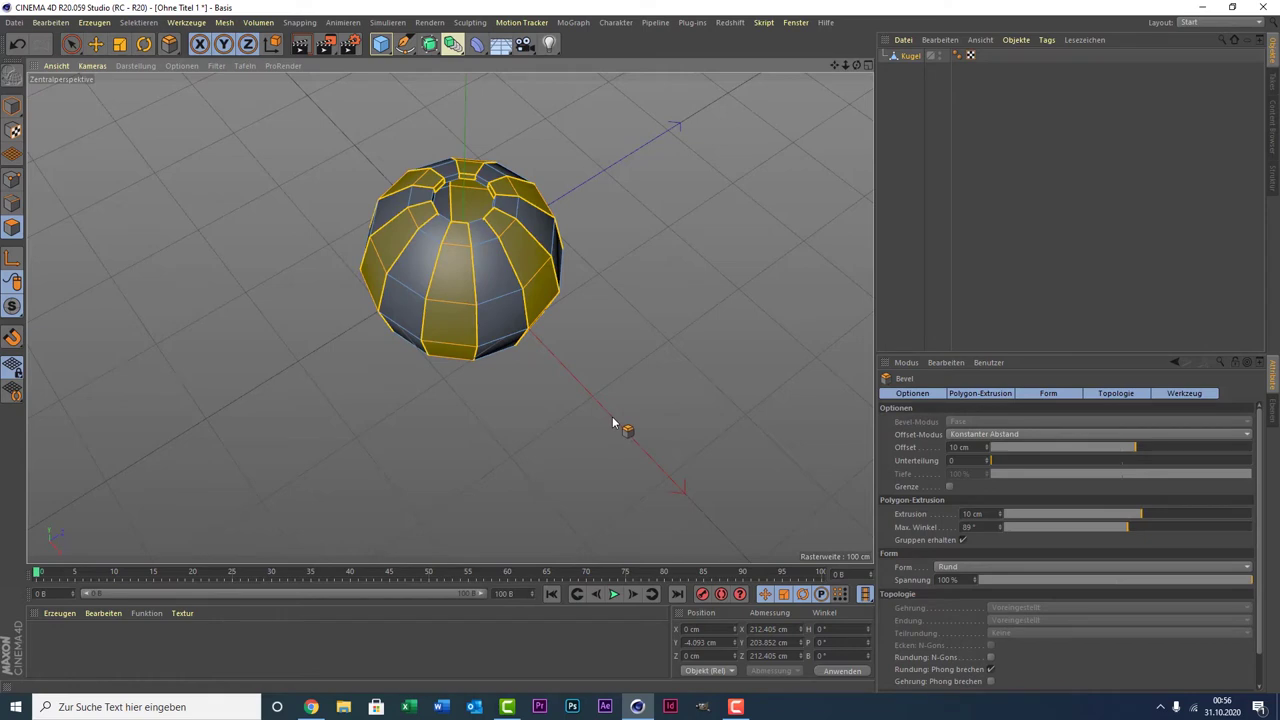
{"action": "left_click_drag", "start_coordinate": [612, 423], "coordinate": [560, 423]}
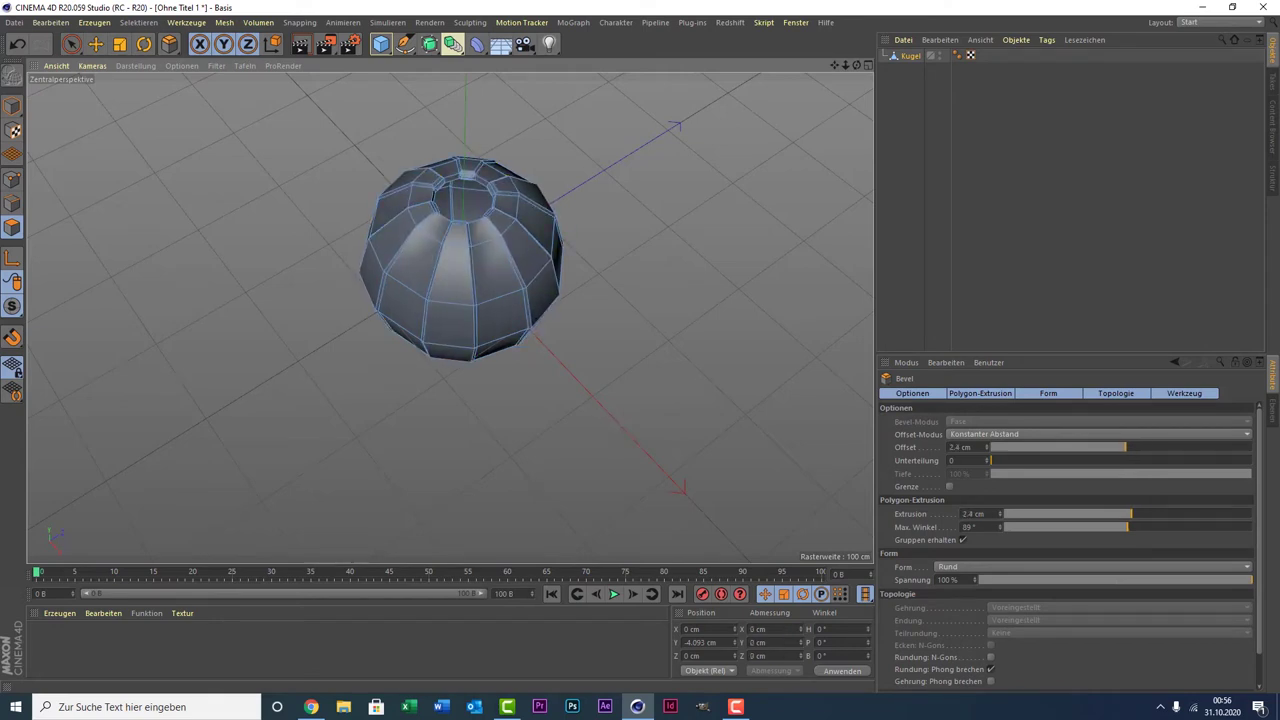
{"action": "left_click_drag", "start_coordinate": [610, 428], "coordinate": [604, 429]}
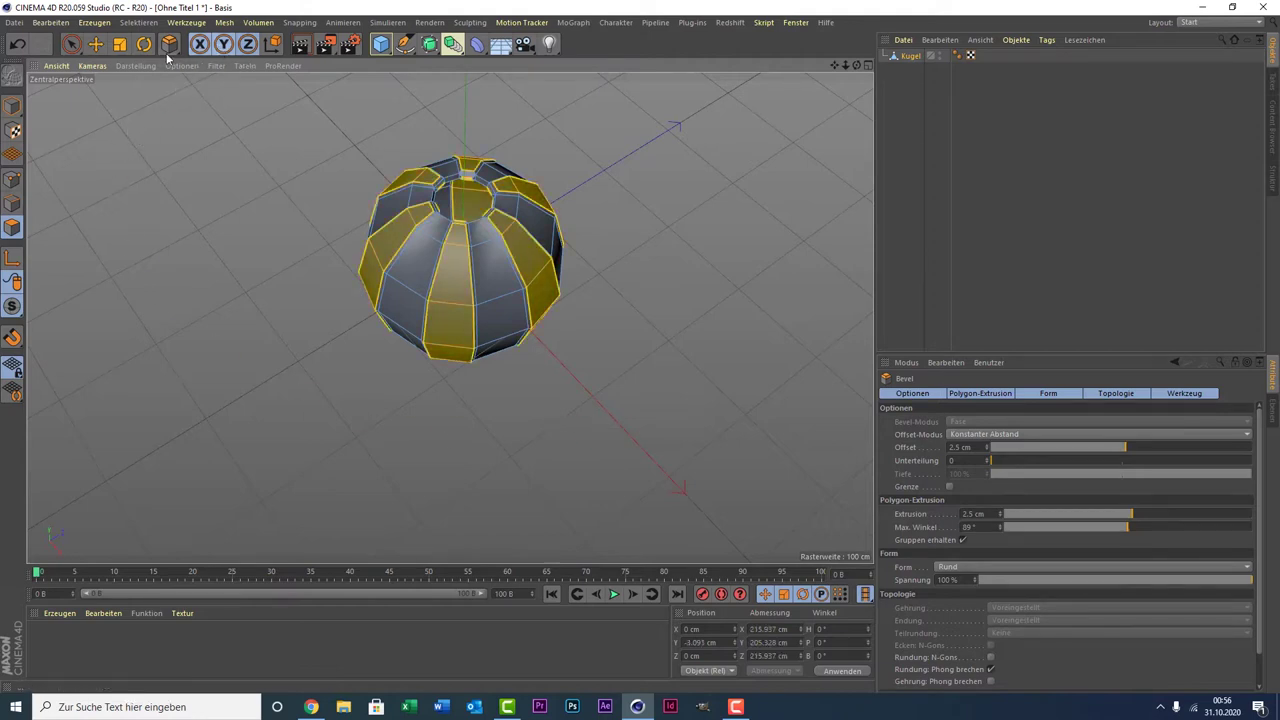
Loop-select another vertical strip plus the top face ring and bevel them 2.5 cm.
{"action": "left_click", "coordinate": [142, 24]}
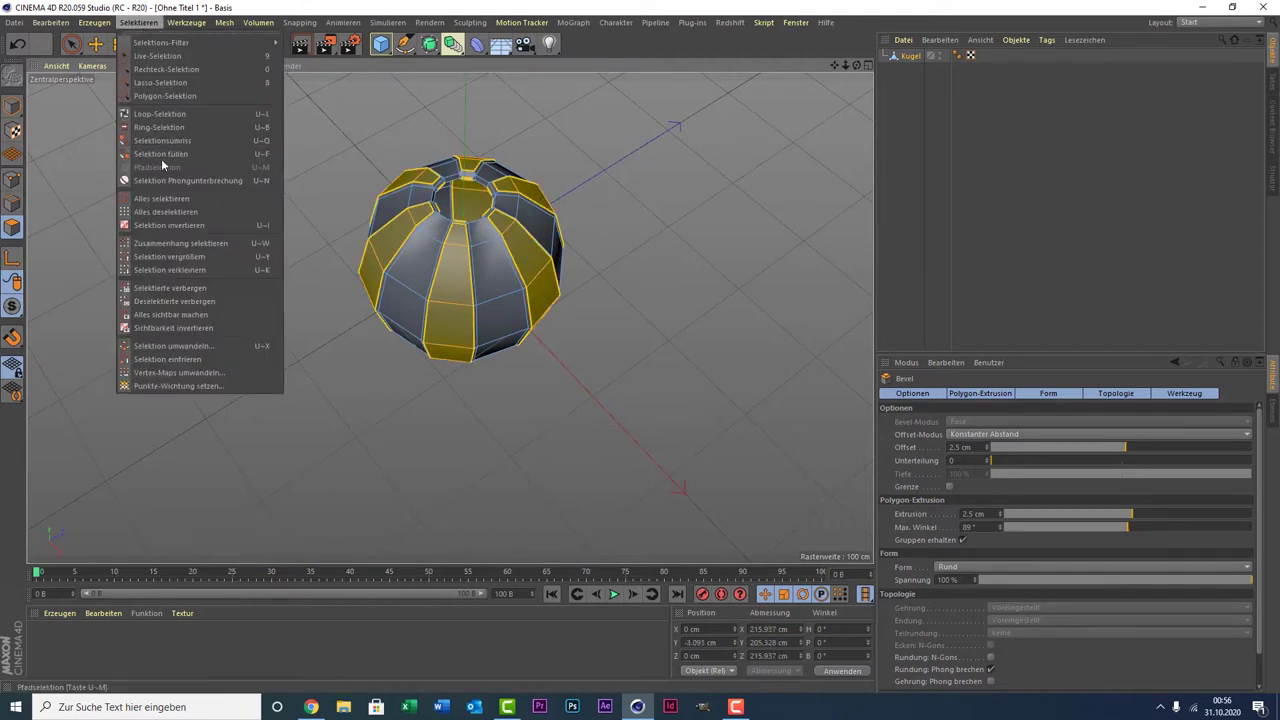
{"action": "left_click", "coordinate": [170, 114]}
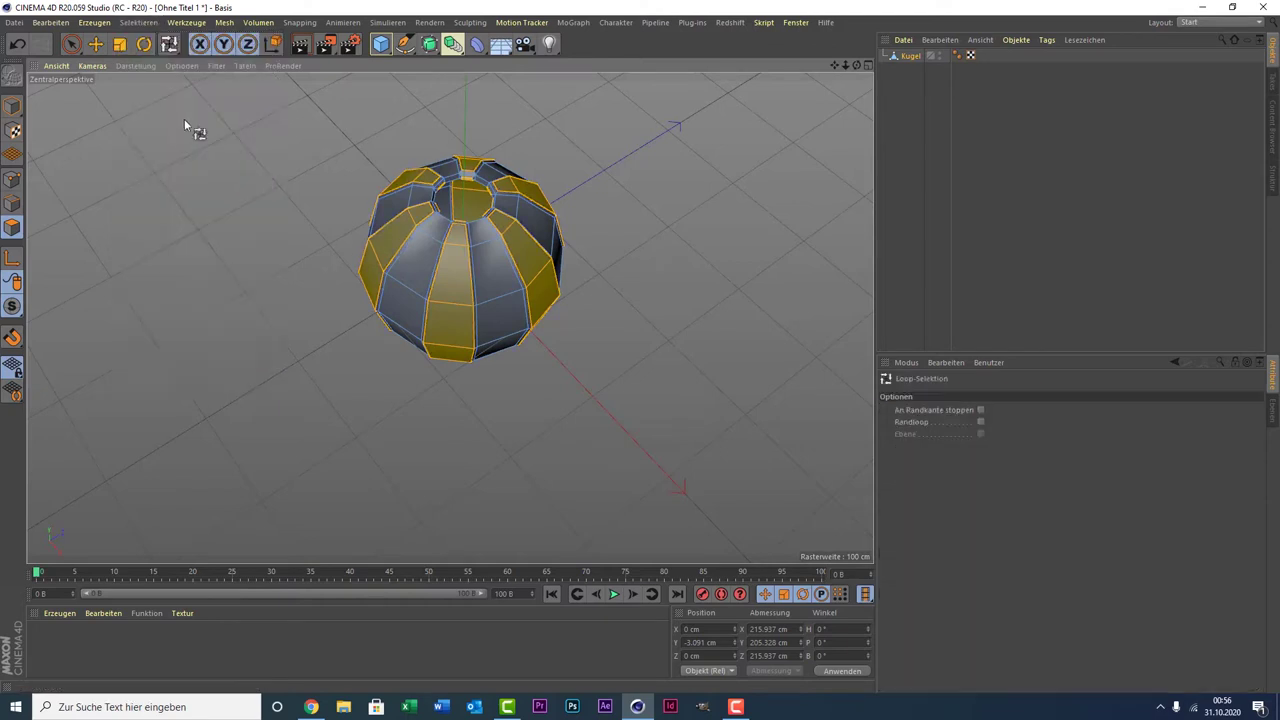
{"action": "left_click", "coordinate": [500, 262]}
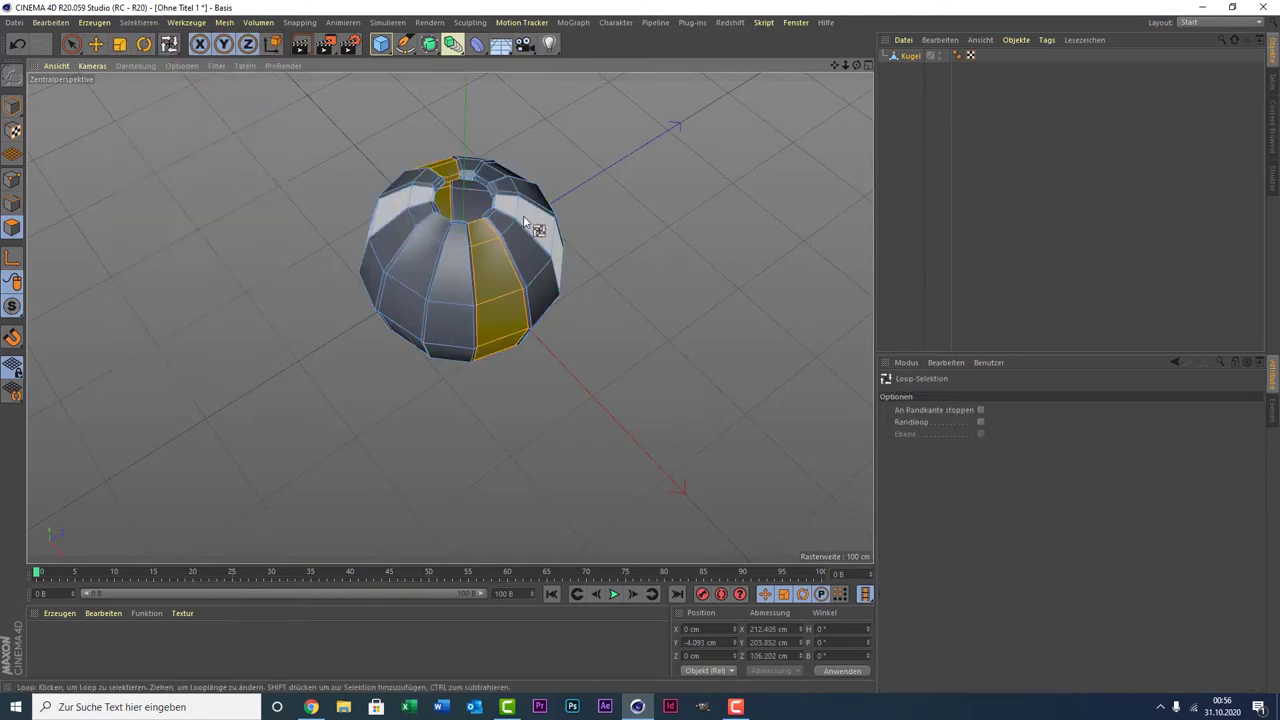
{"action": "left_click", "coordinate": [523, 215], "text": "shift"}
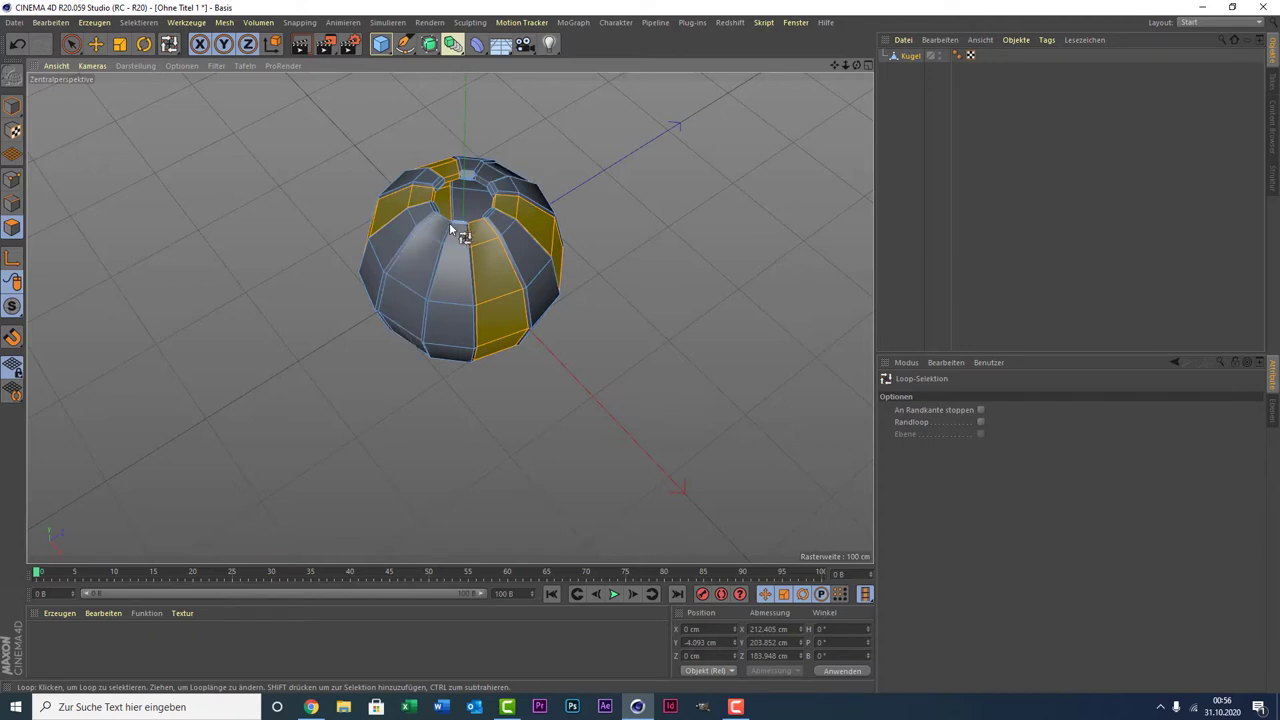
{"action": "right_click", "coordinate": [280, 246]}
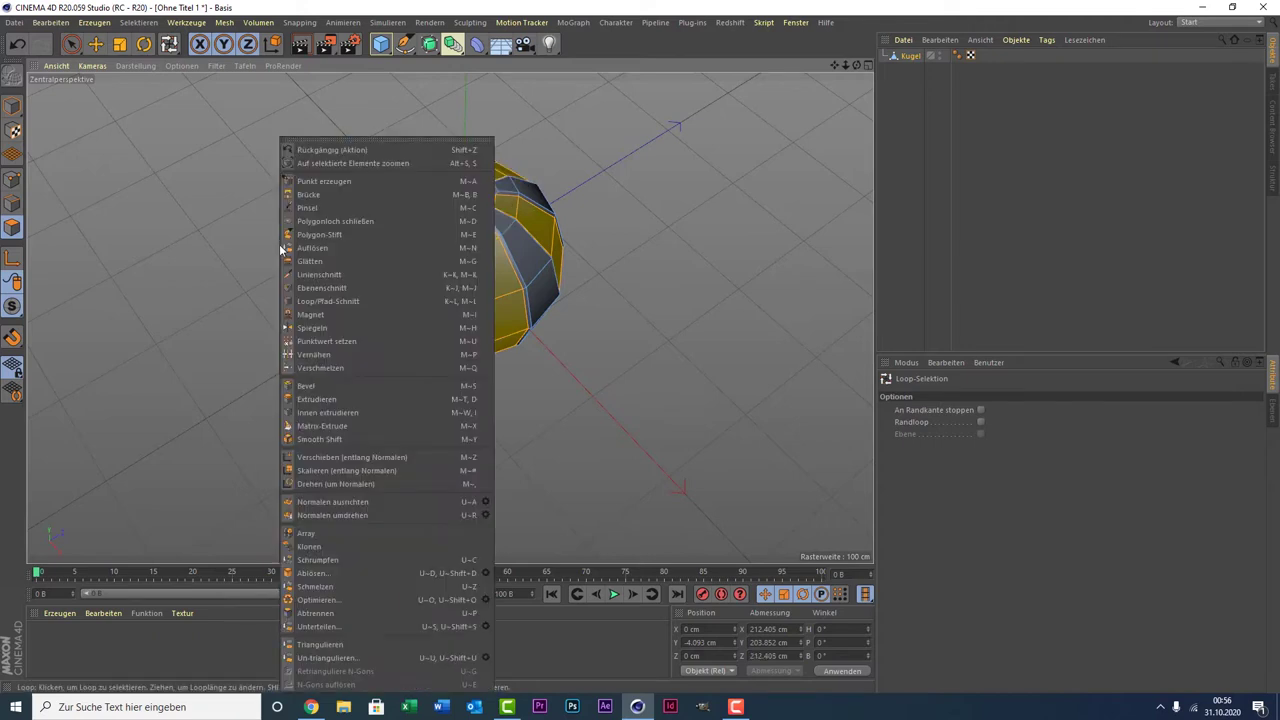
{"action": "left_click", "coordinate": [325, 386]}
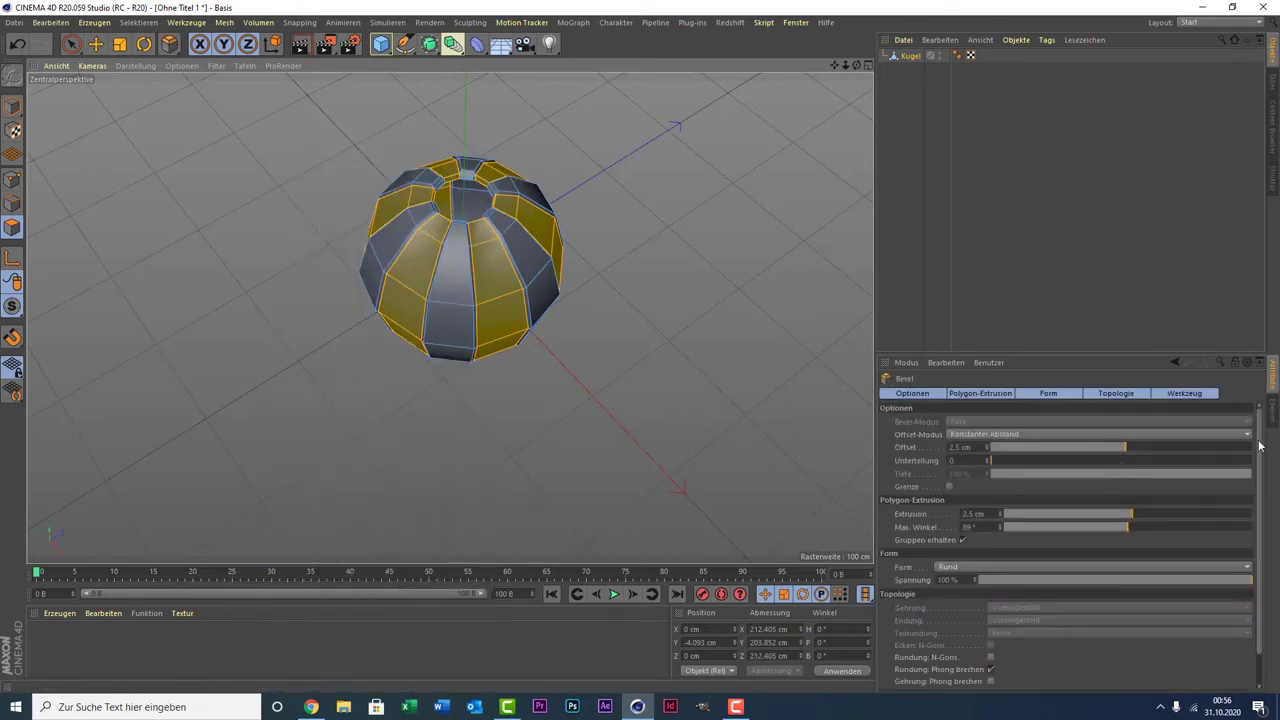
{"action": "scroll", "coordinate": [1258, 443], "scroll_direction": "down", "scroll_amount": 2}
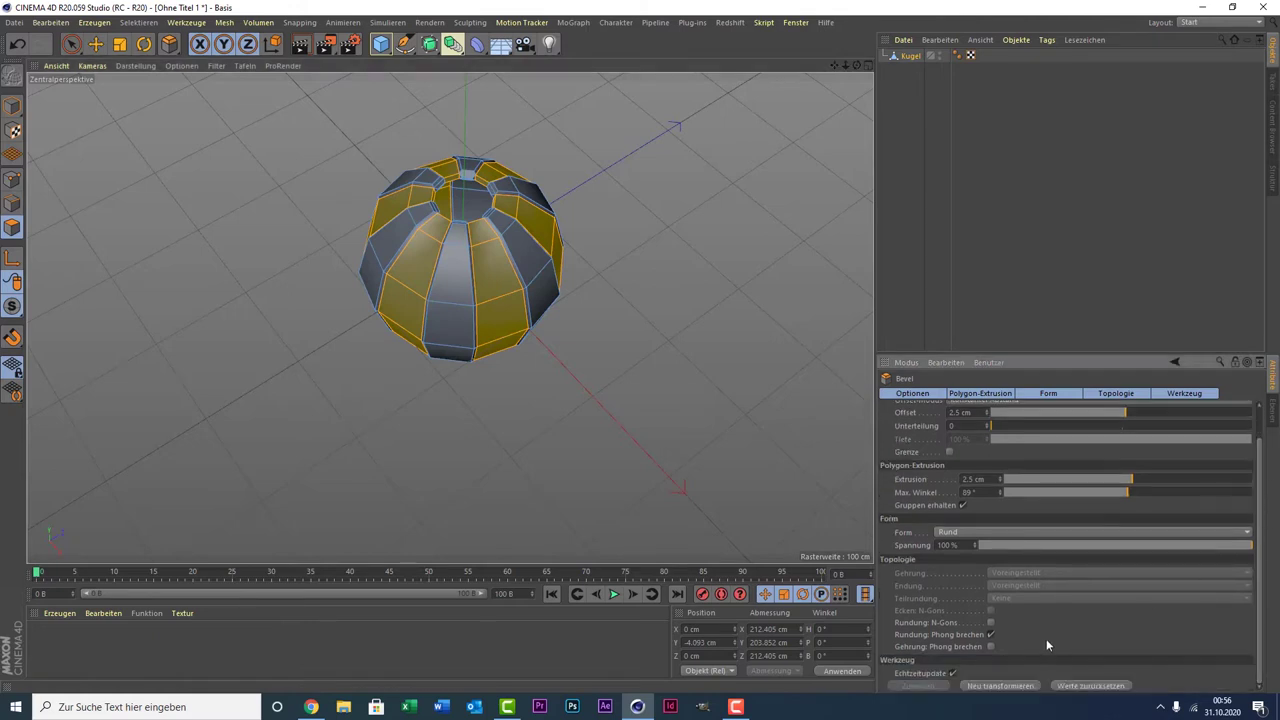
{"action": "left_click", "coordinate": [1000, 686]}
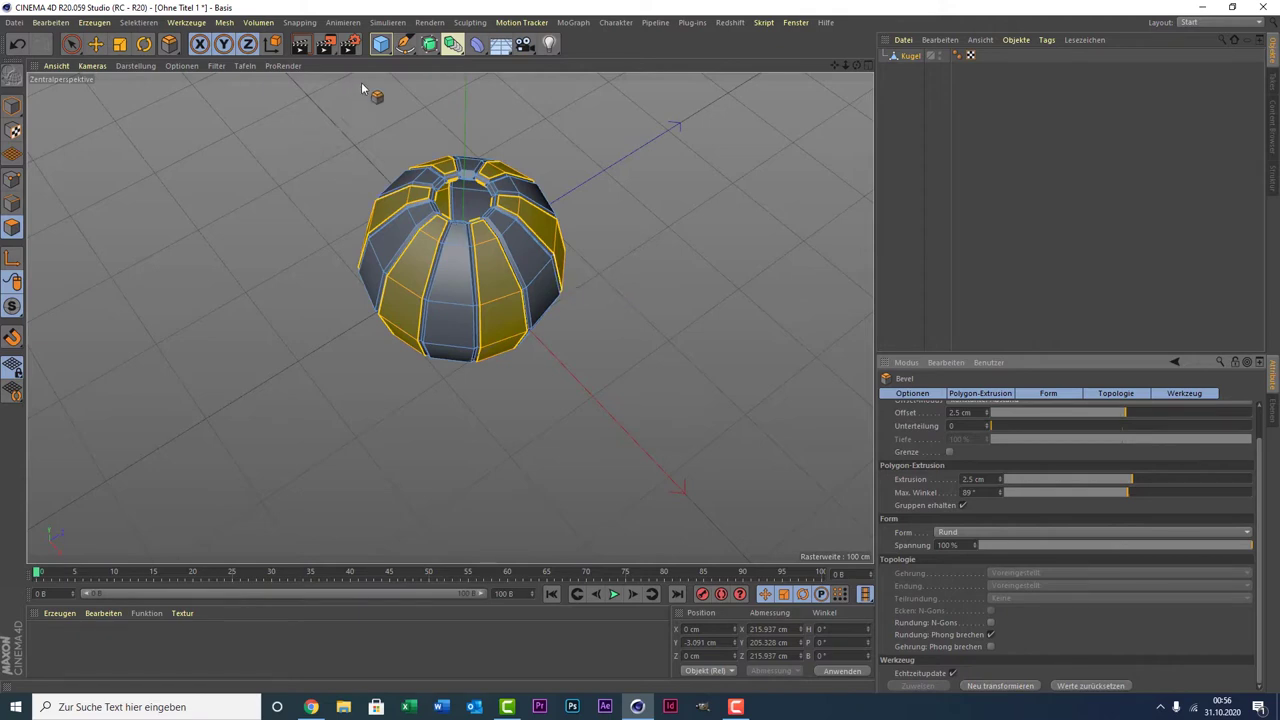
Nest the sphere under a new Subdivision Surface and render the view to check the smoothing.
{"action": "left_click", "coordinate": [430, 45]}
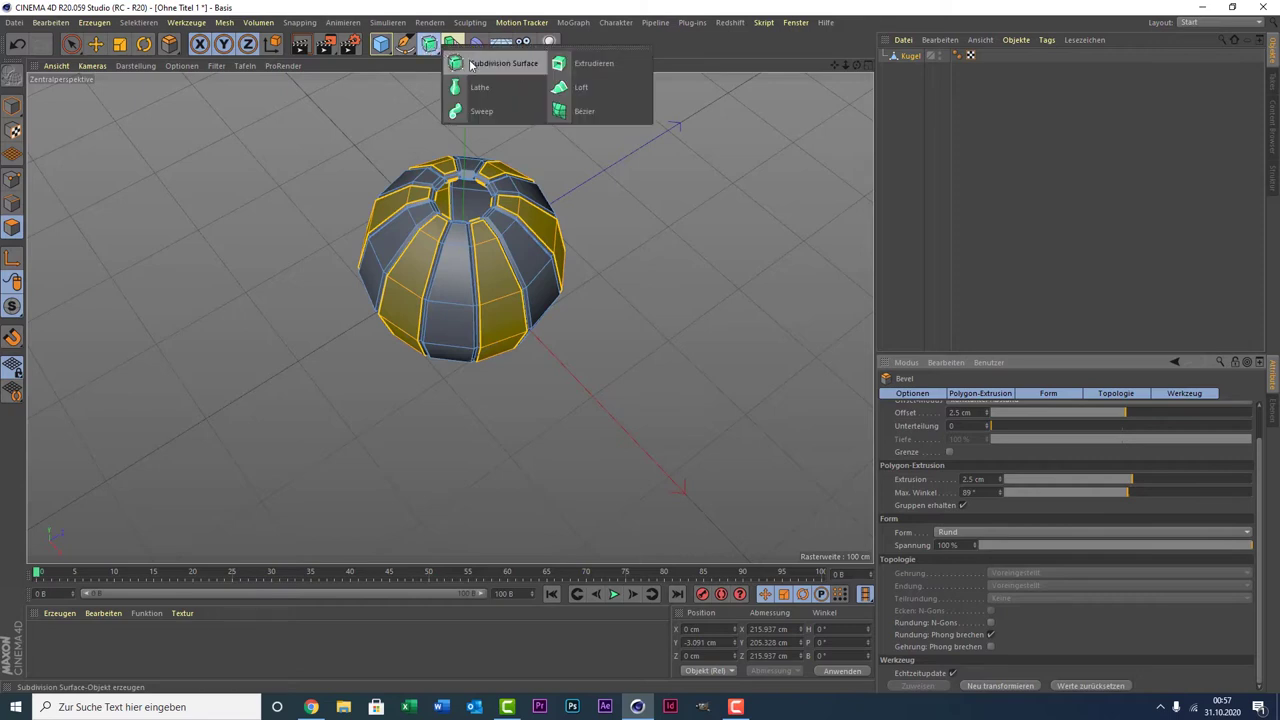
{"action": "left_click", "coordinate": [470, 65]}
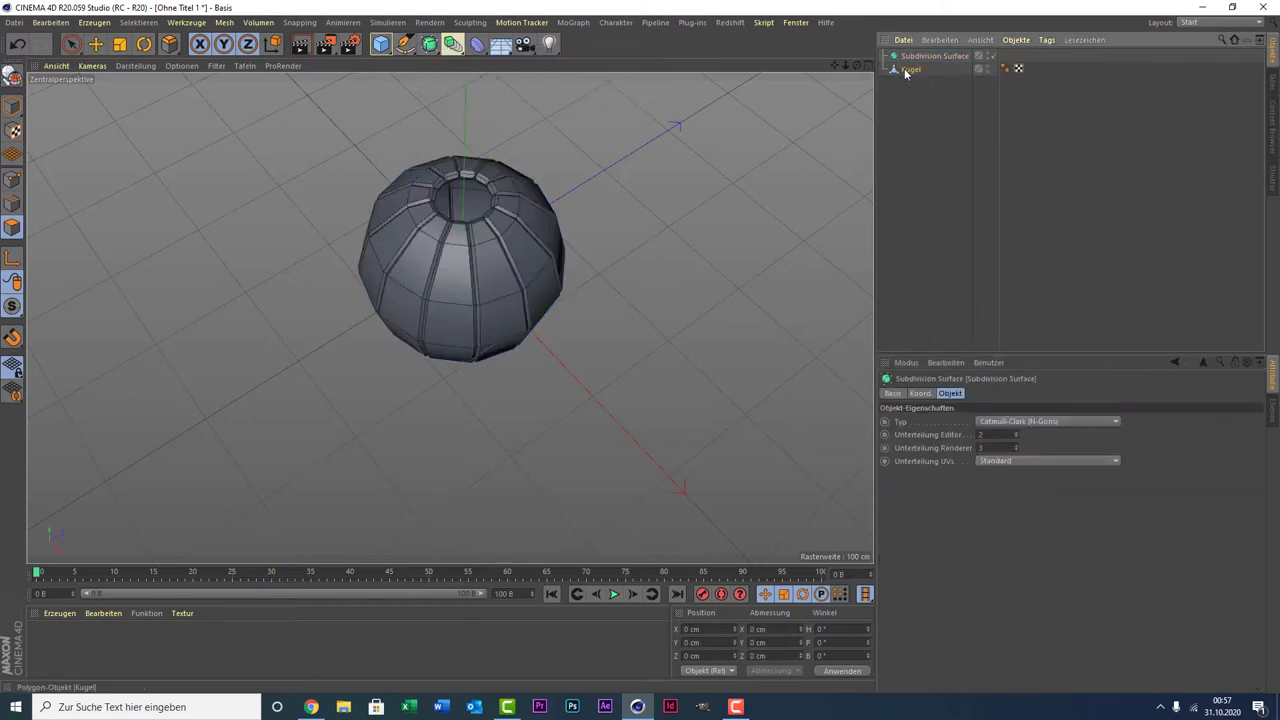
{"action": "mouse_move", "coordinate": [905, 72]}
{"action": "left_mouse_down"}
{"action": "mouse_move", "coordinate": [928, 62]}
{"action": "mouse_move", "coordinate": [856, 120]}
{"action": "left_mouse_up"}
{"action": "left_click", "coordinate": [928, 143]}
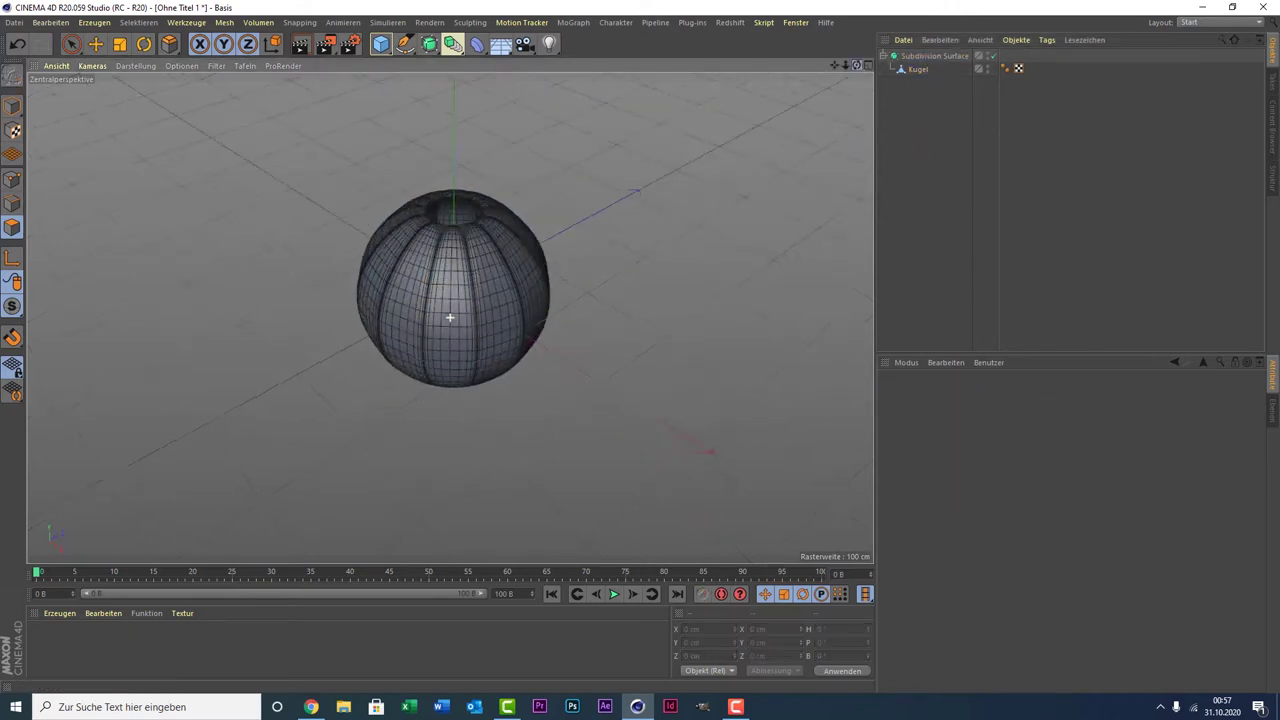
{"action": "left_click", "coordinate": [302, 48]}
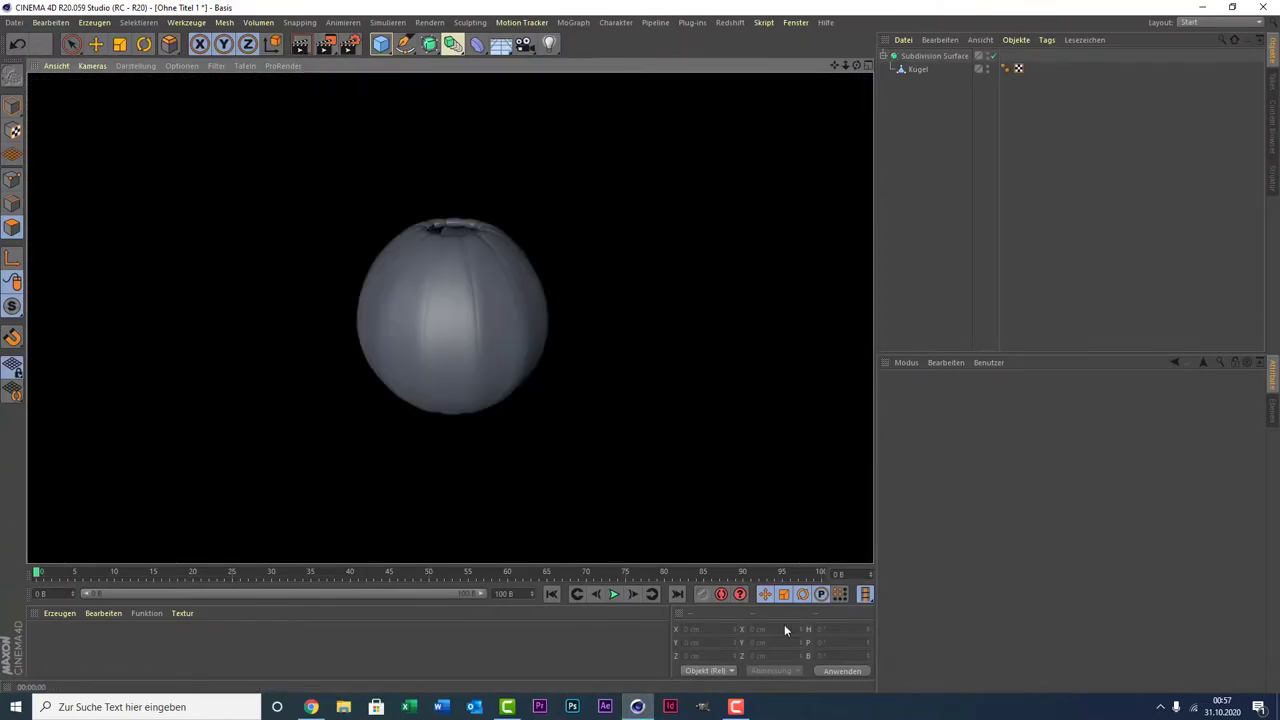
{"action": "left_click_drag", "start_coordinate": [806, 332], "coordinate": [944, 256]}
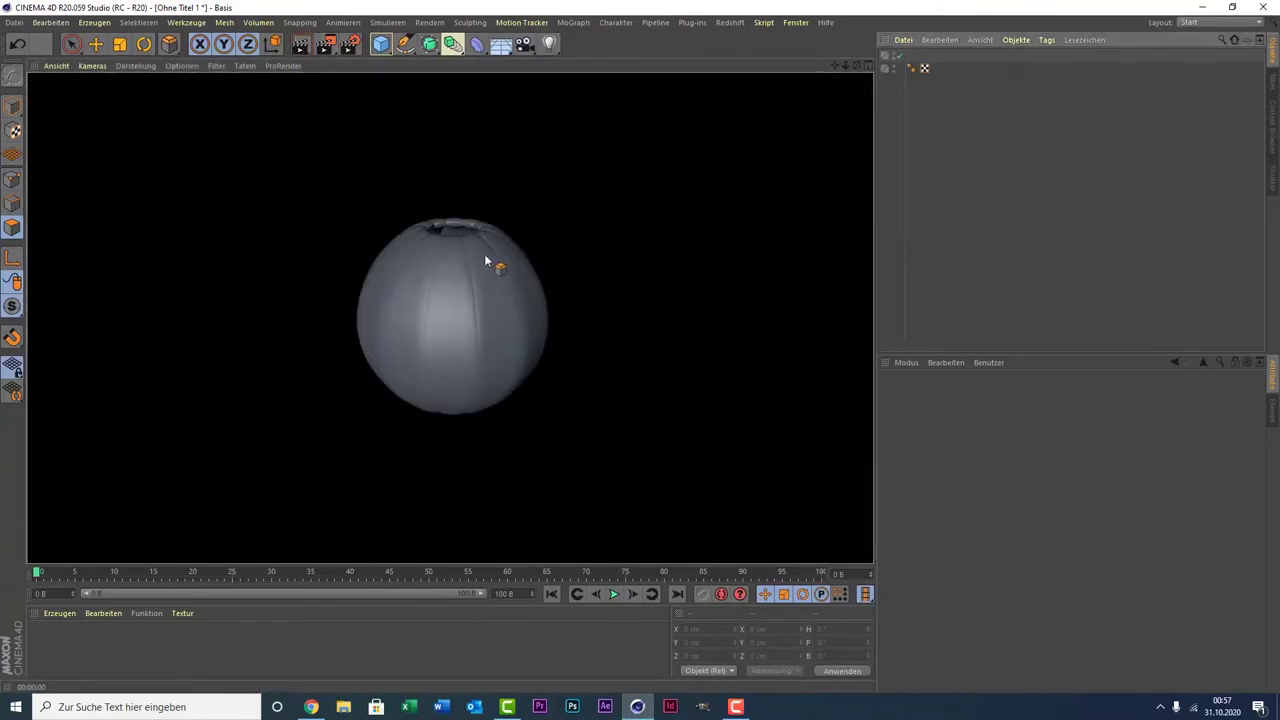
{"action": "left_click", "coordinate": [645, 147]}
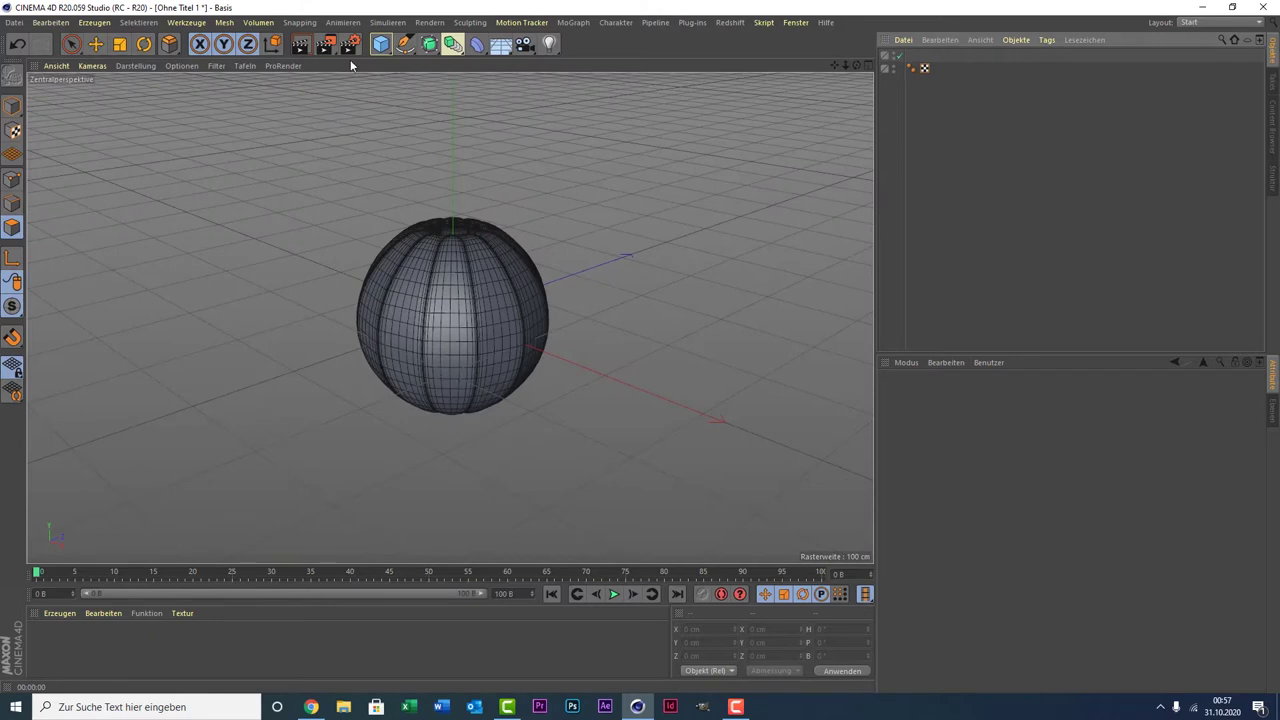
Maximize the front (Vorne) view to fill the viewport.
{"action": "middle_click", "coordinate": [453, 346]}
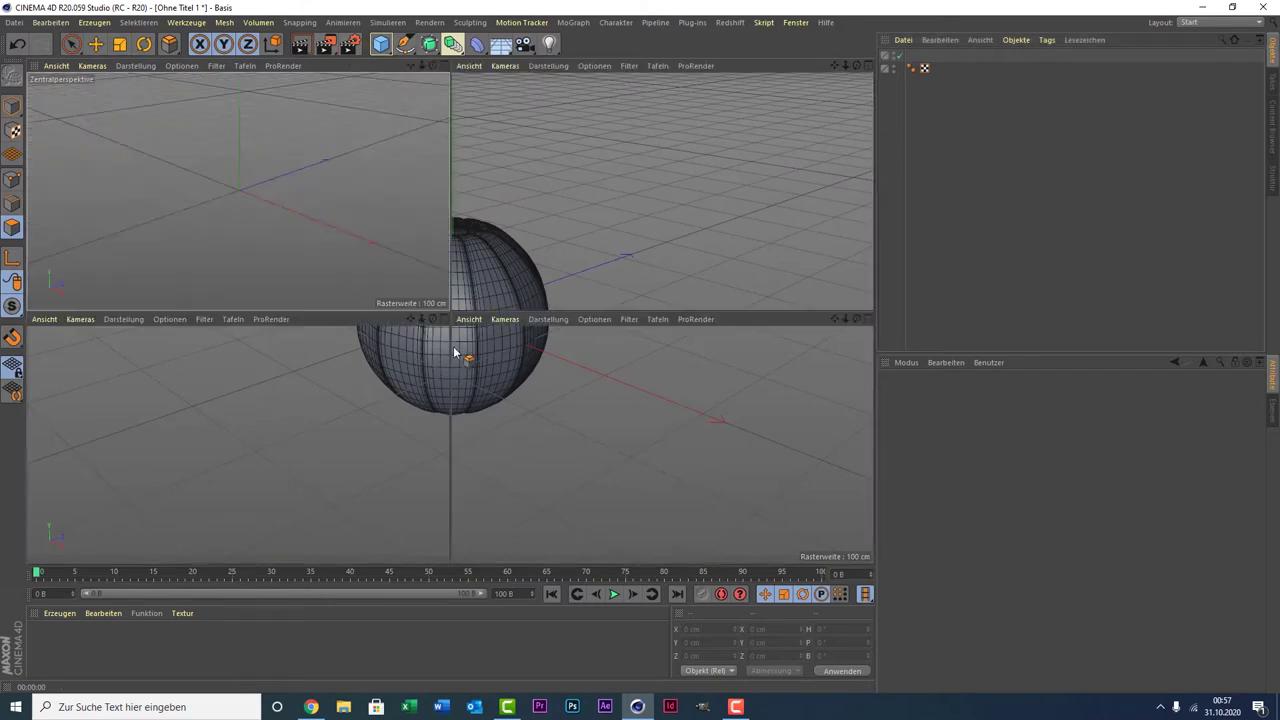
{"action": "middle_click", "coordinate": [552, 360]}
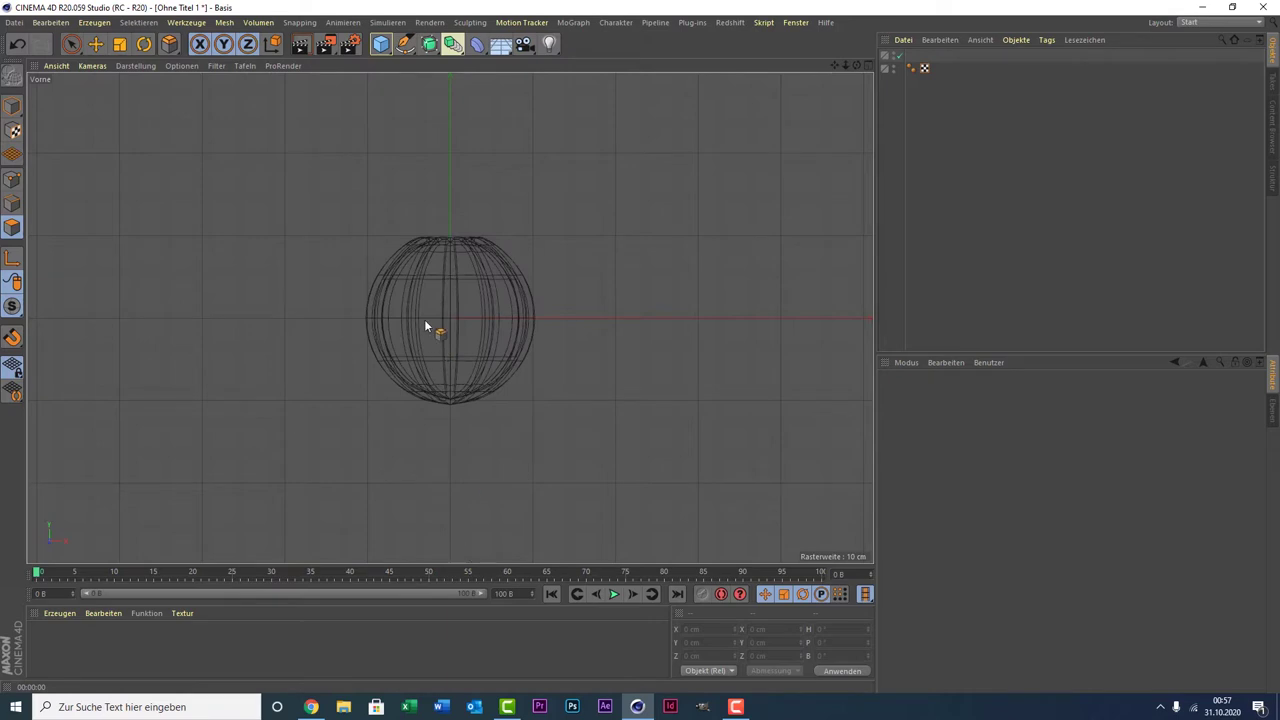
{"action": "left_click", "coordinate": [432, 48]}
{"action": "left_click", "coordinate": [405, 44]}
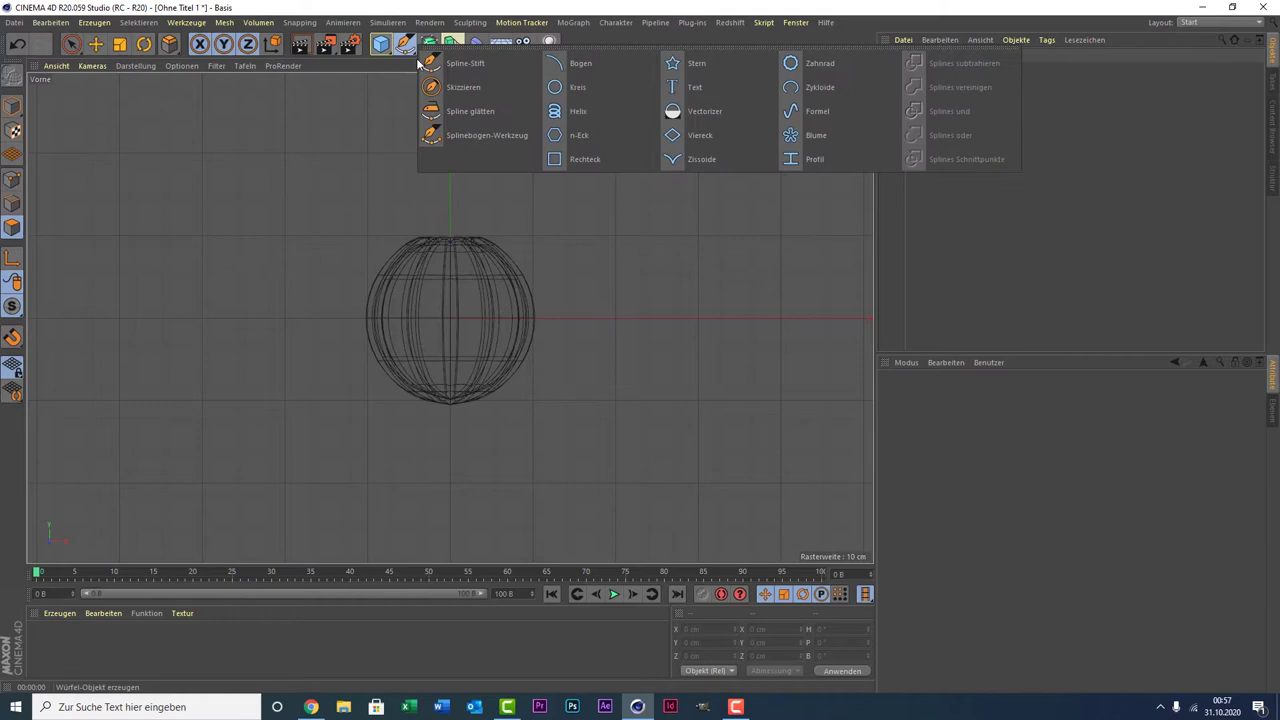
Draw a hooked stem path with the Spline Pen, rising from the pumpkin's top.
{"action": "left_click", "coordinate": [493, 62]}
{"action": "scroll", "coordinate": [420, 237], "scroll_direction": "up", "scroll_amount": 3}
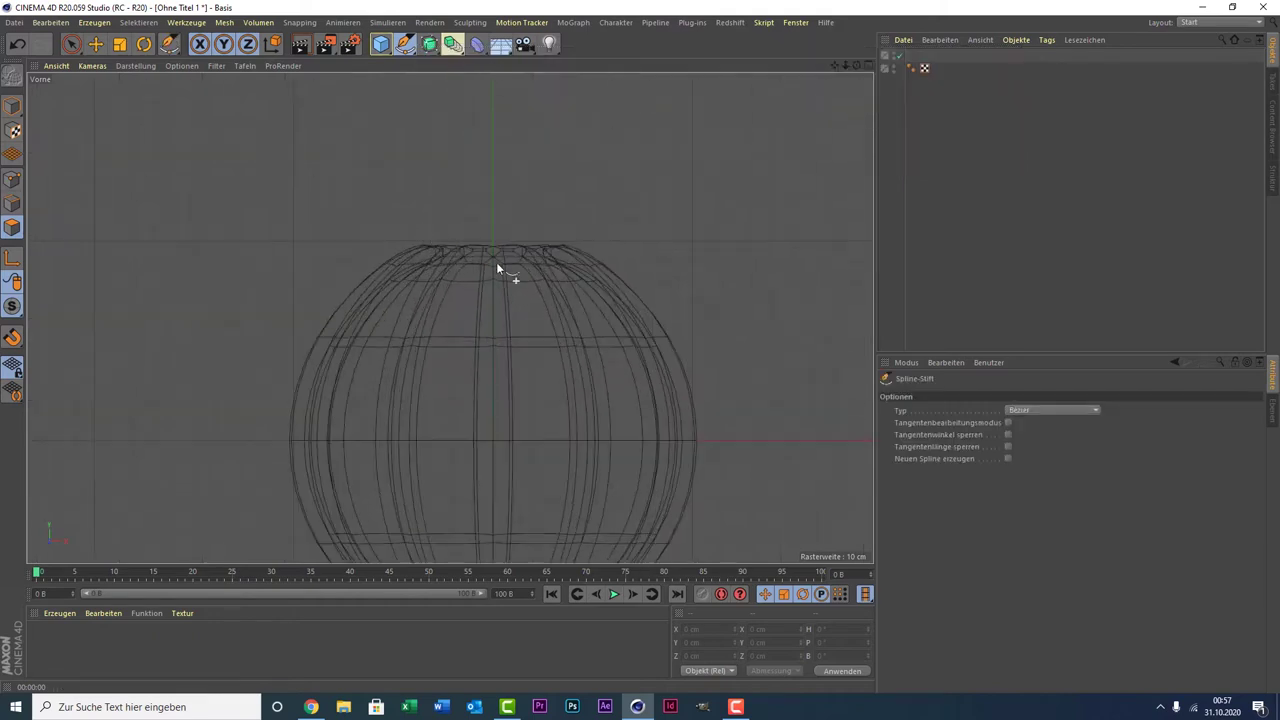
{"action": "scroll", "coordinate": [496, 262], "scroll_direction": "up", "scroll_amount": 3}
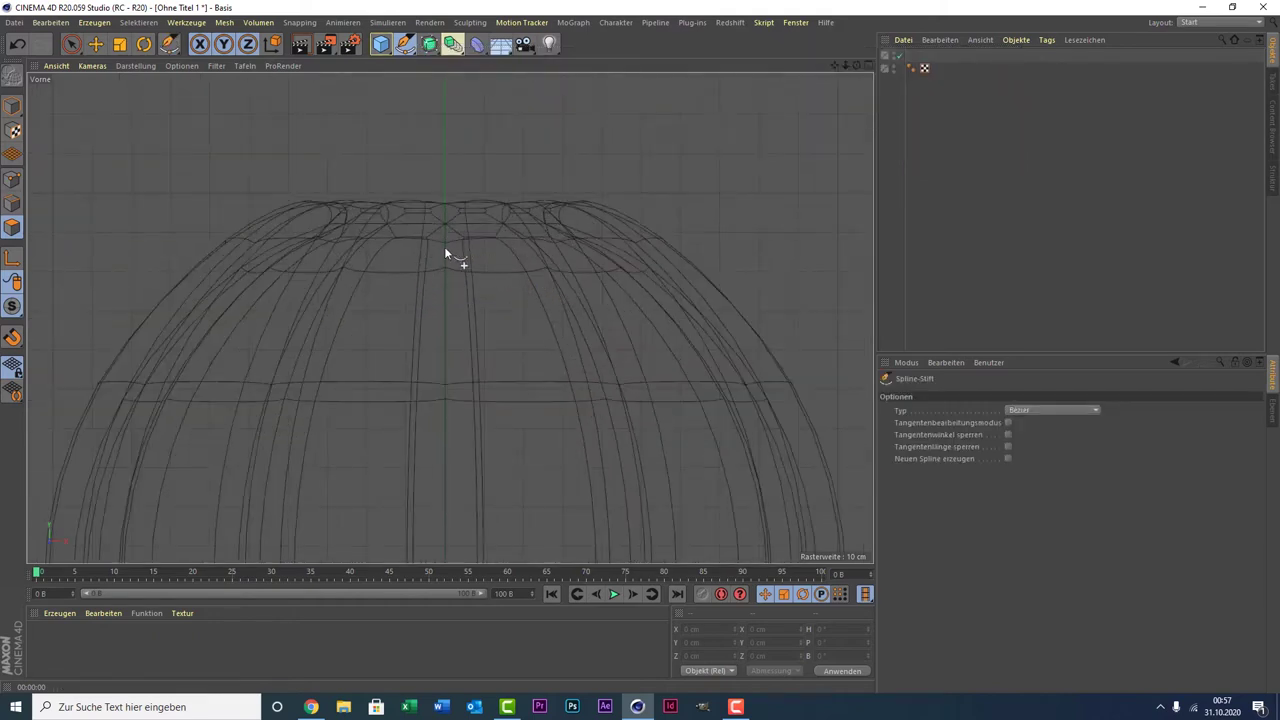
{"action": "left_click", "coordinate": [446, 200]}
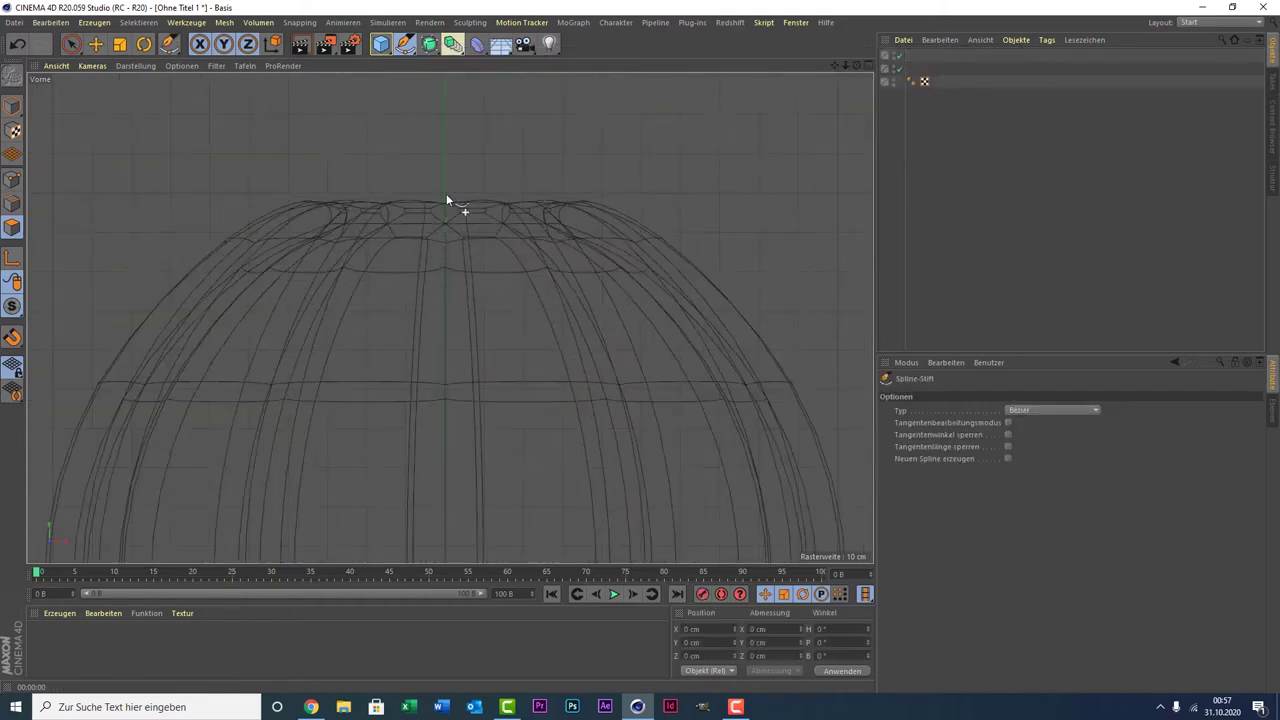
{"action": "left_click", "coordinate": [446, 107]}
{"action": "scroll", "coordinate": [504, 81], "scroll_direction": "down", "scroll_amount": 3}
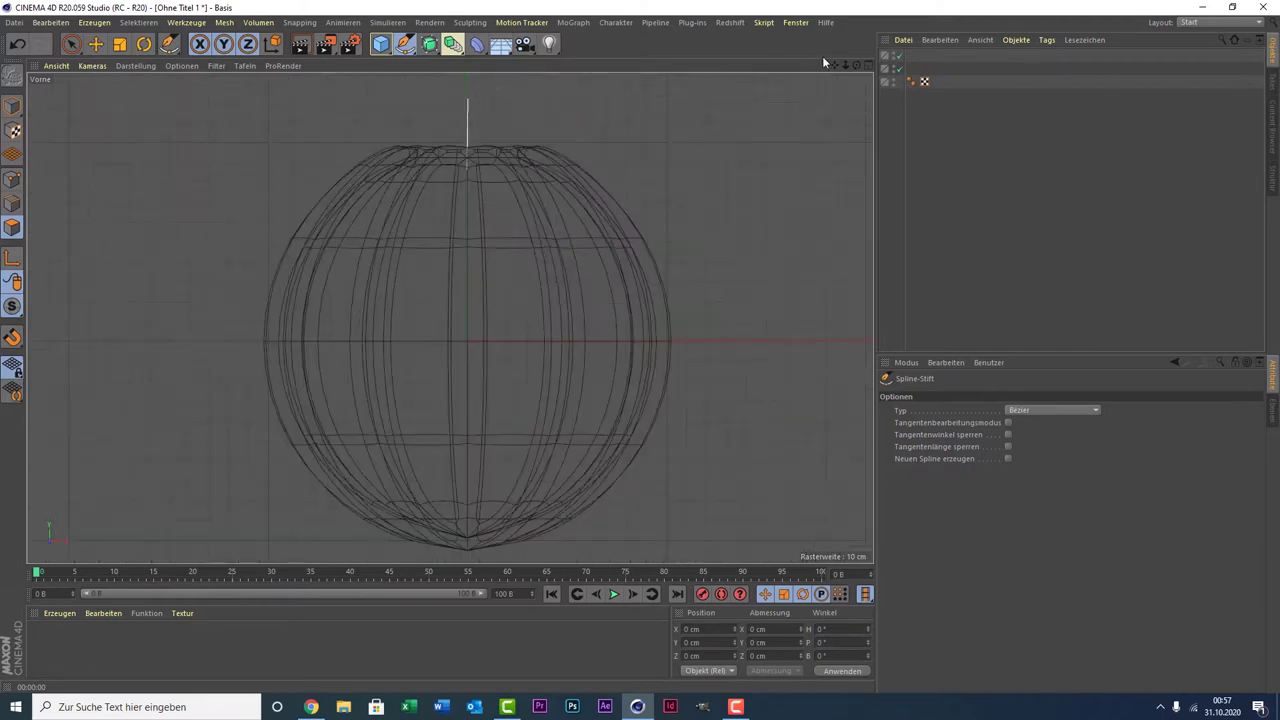
{"action": "left_click_drag", "start_coordinate": [834, 65], "coordinate": [557, 129]}
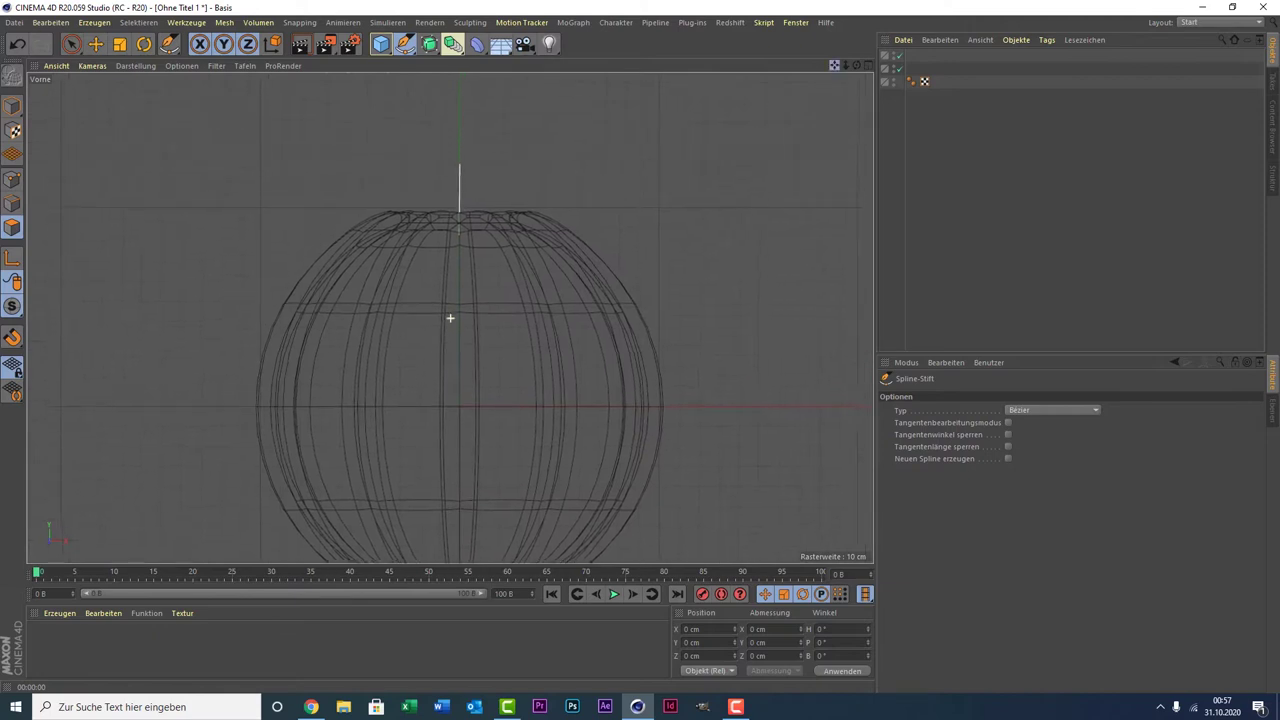
{"action": "left_click", "coordinate": [462, 189]}
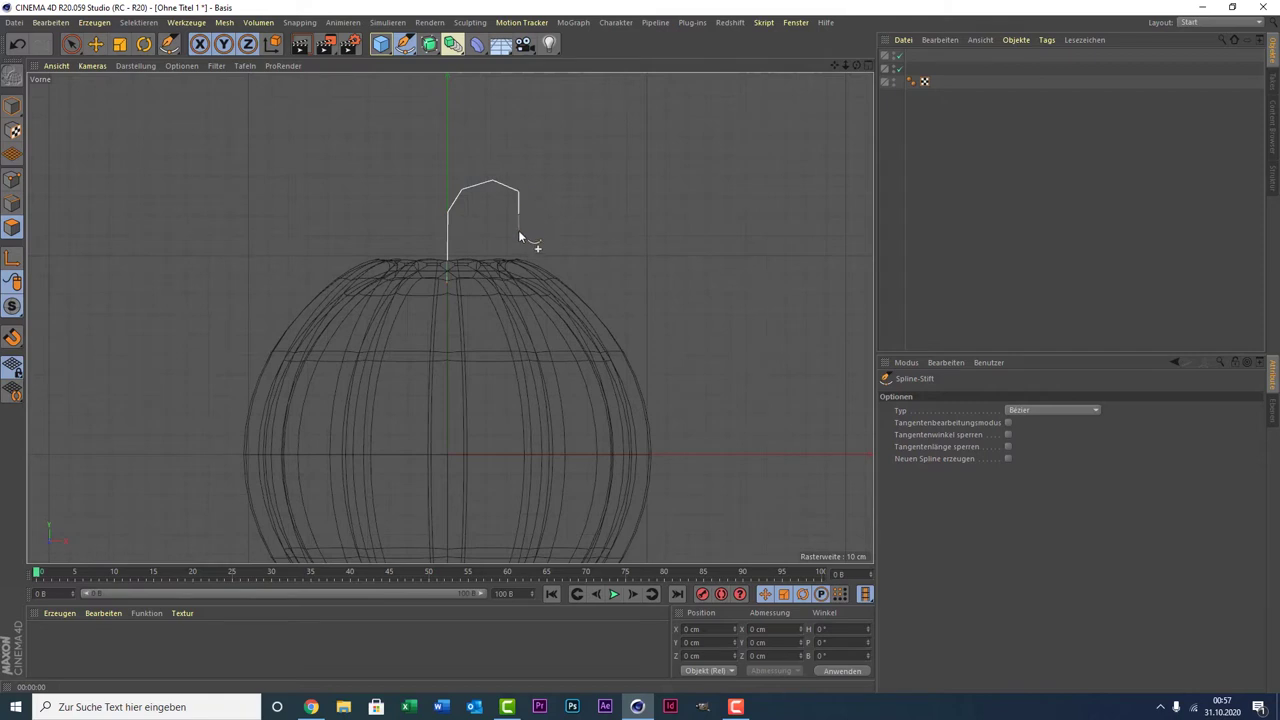
{"action": "left_click", "coordinate": [970, 234]}
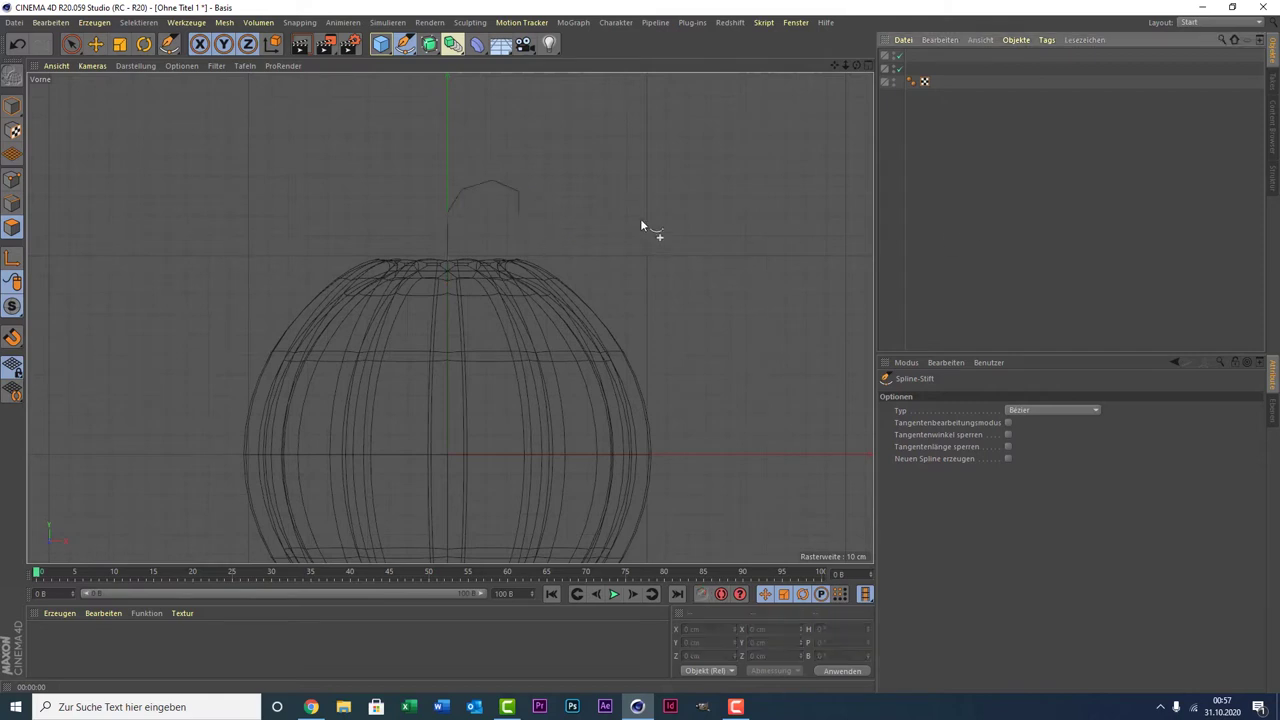
{"action": "left_click", "coordinate": [405, 44]}
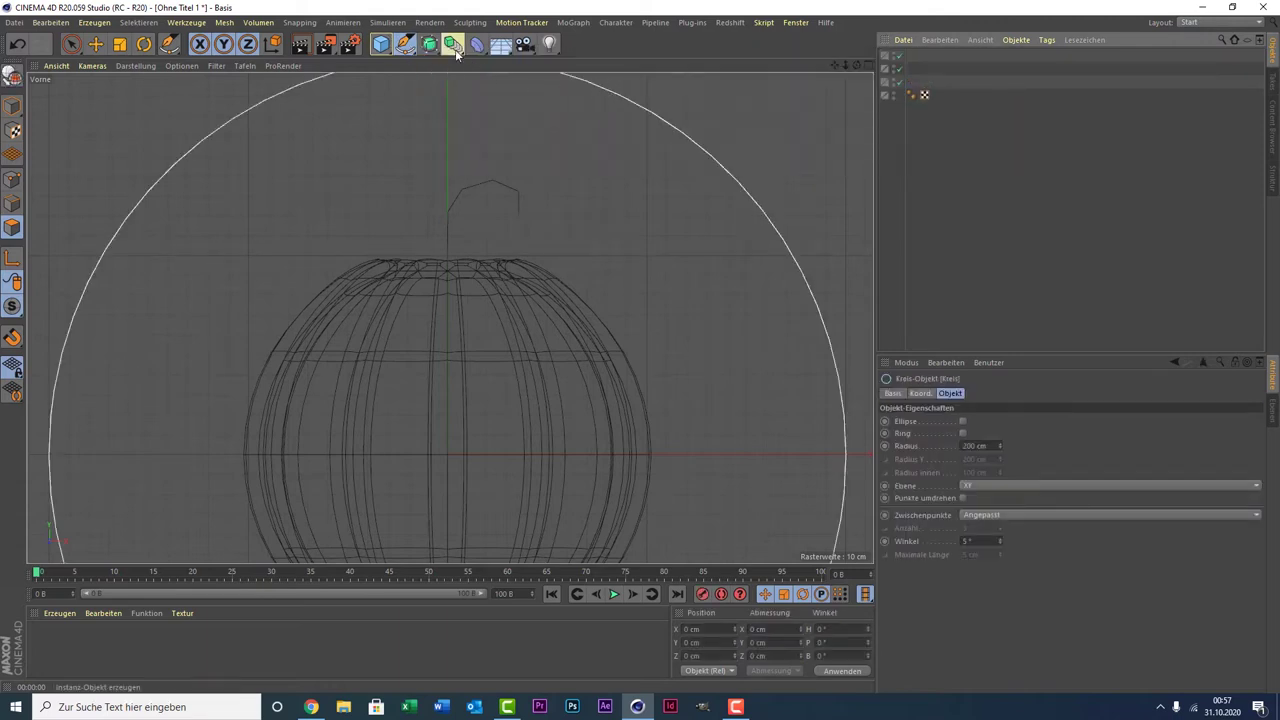
Add a Sweep object, return to a maximized perspective view, and widen the Object Manager.
{"action": "left_click", "coordinate": [430, 44]}
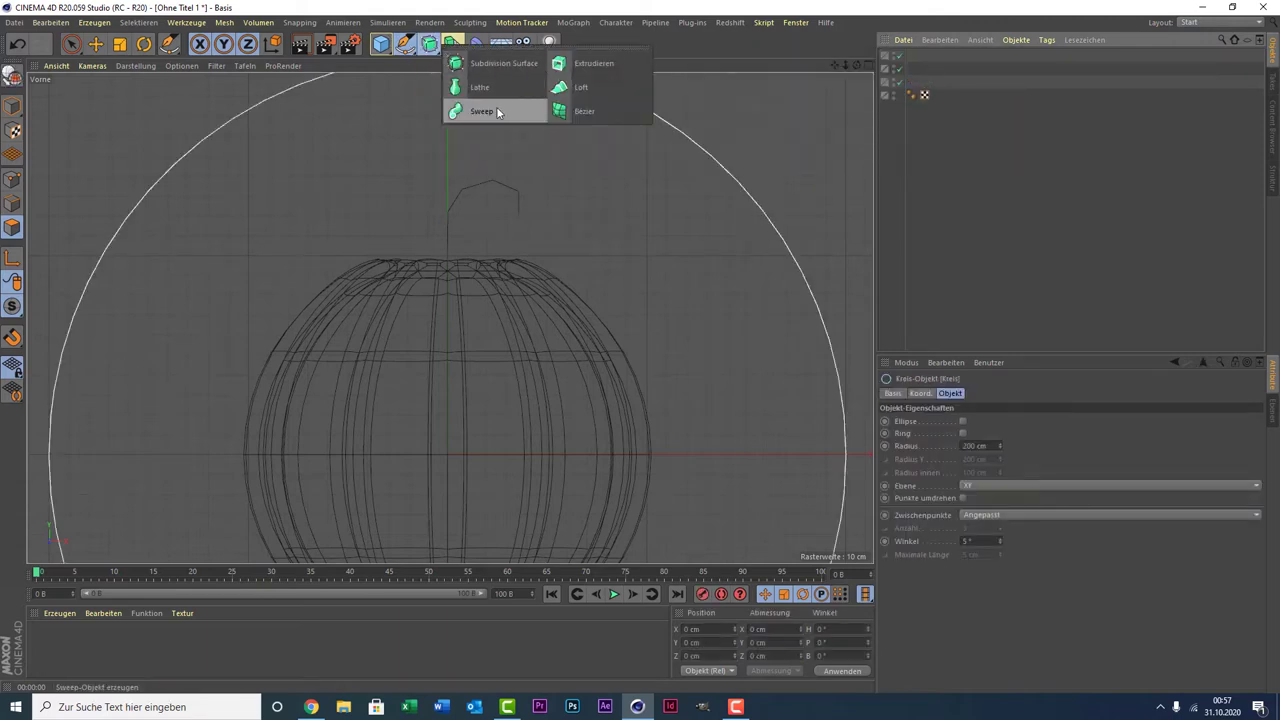
{"action": "left_click", "coordinate": [496, 108]}
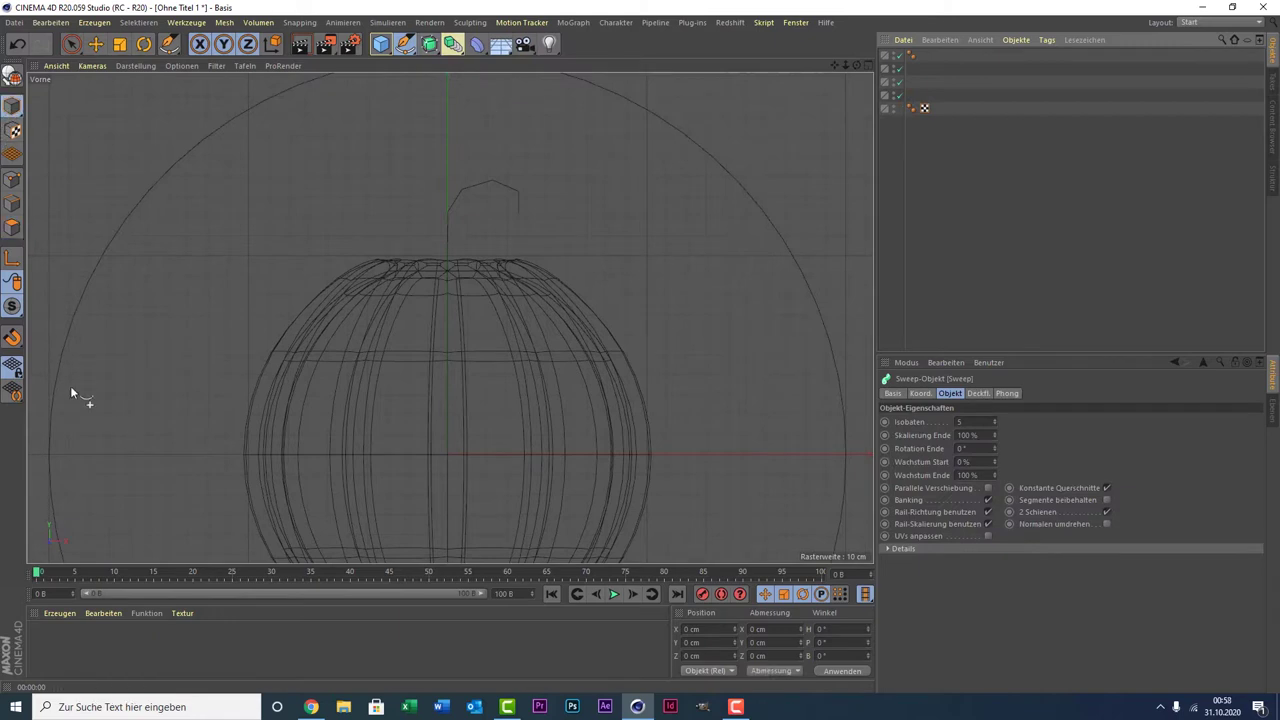
{"action": "middle_click", "coordinate": [114, 118]}
{"action": "middle_click", "coordinate": [188, 216]}
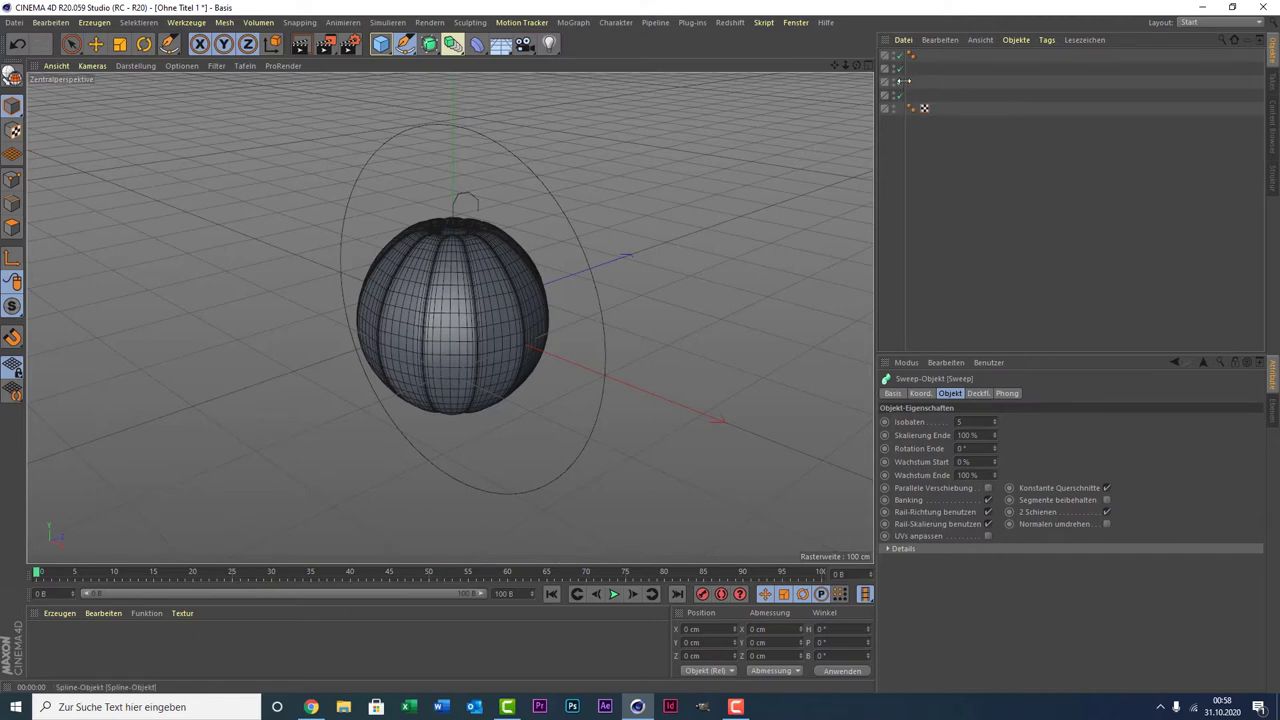
{"action": "left_click_drag", "start_coordinate": [903, 80], "coordinate": [1009, 102]}
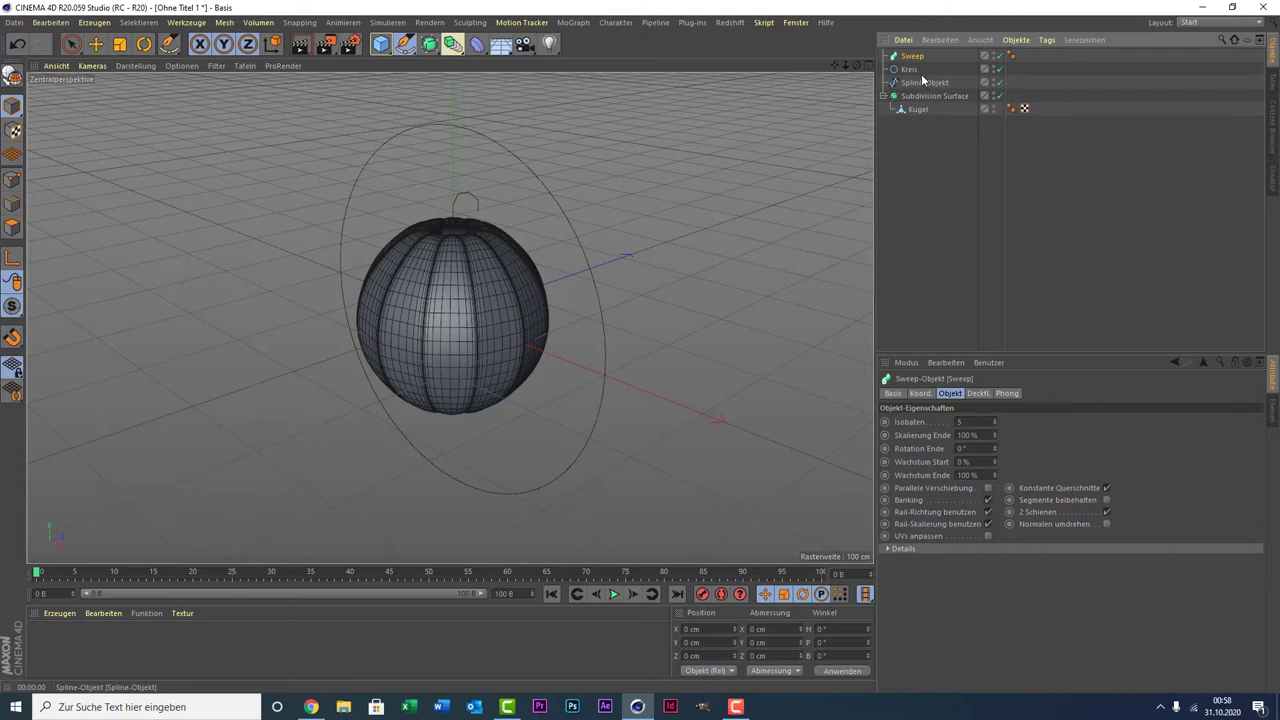
Place the Kreis circle and the stem Spline-Objekt inside the Sweep, with the circle first as the profile.
{"action": "left_click", "coordinate": [912, 70]}
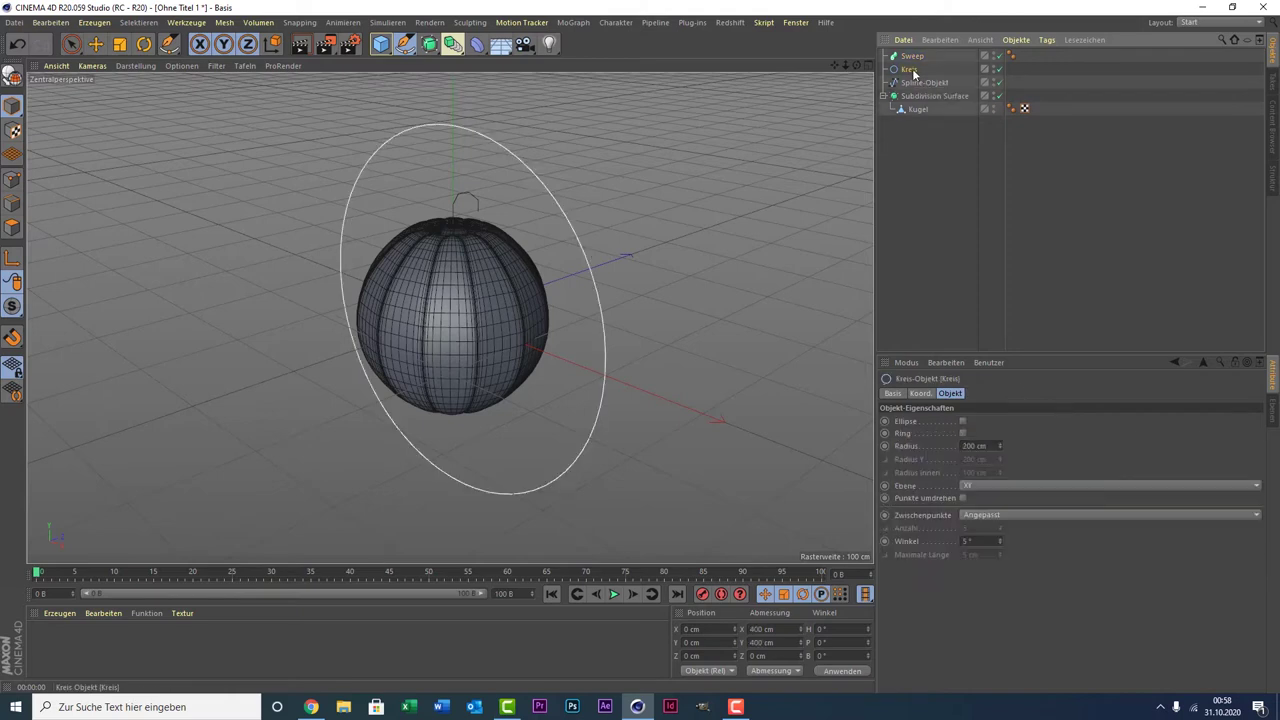
{"action": "left_click_drag", "start_coordinate": [913, 73], "coordinate": [912, 57]}
{"action": "left_click", "coordinate": [913, 84]}
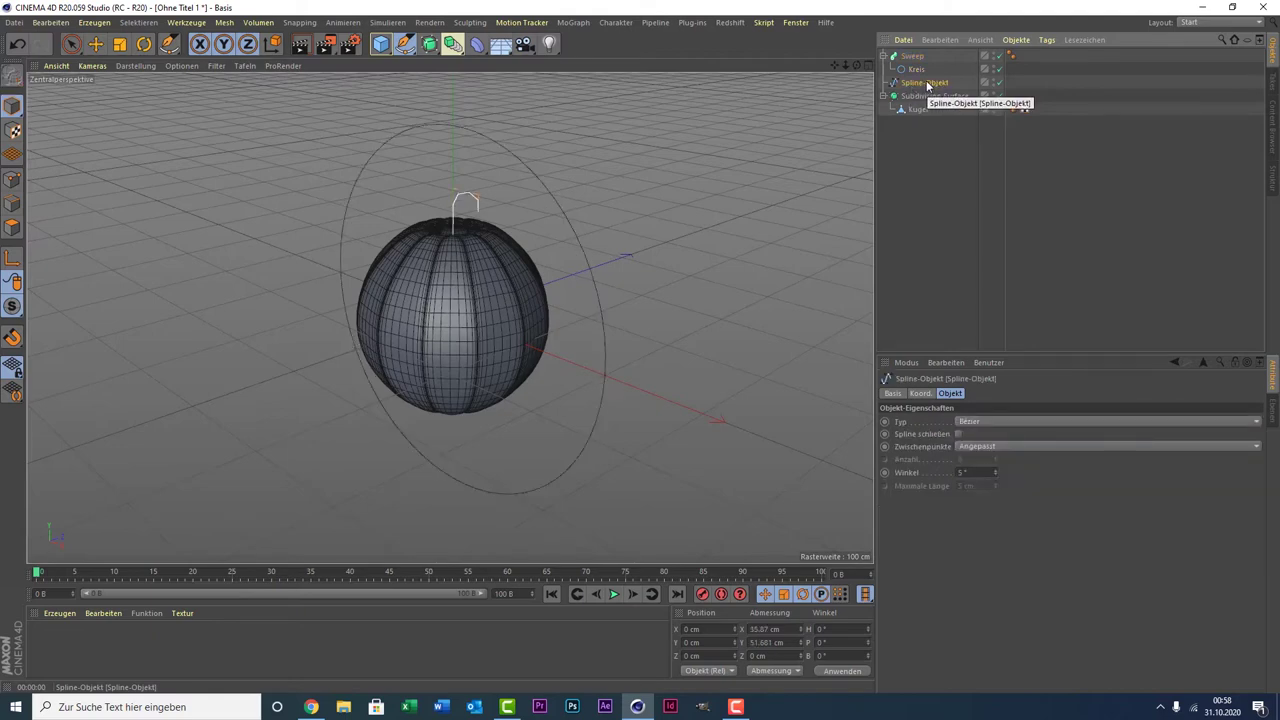
{"action": "left_click_drag", "start_coordinate": [929, 86], "coordinate": [921, 63]}
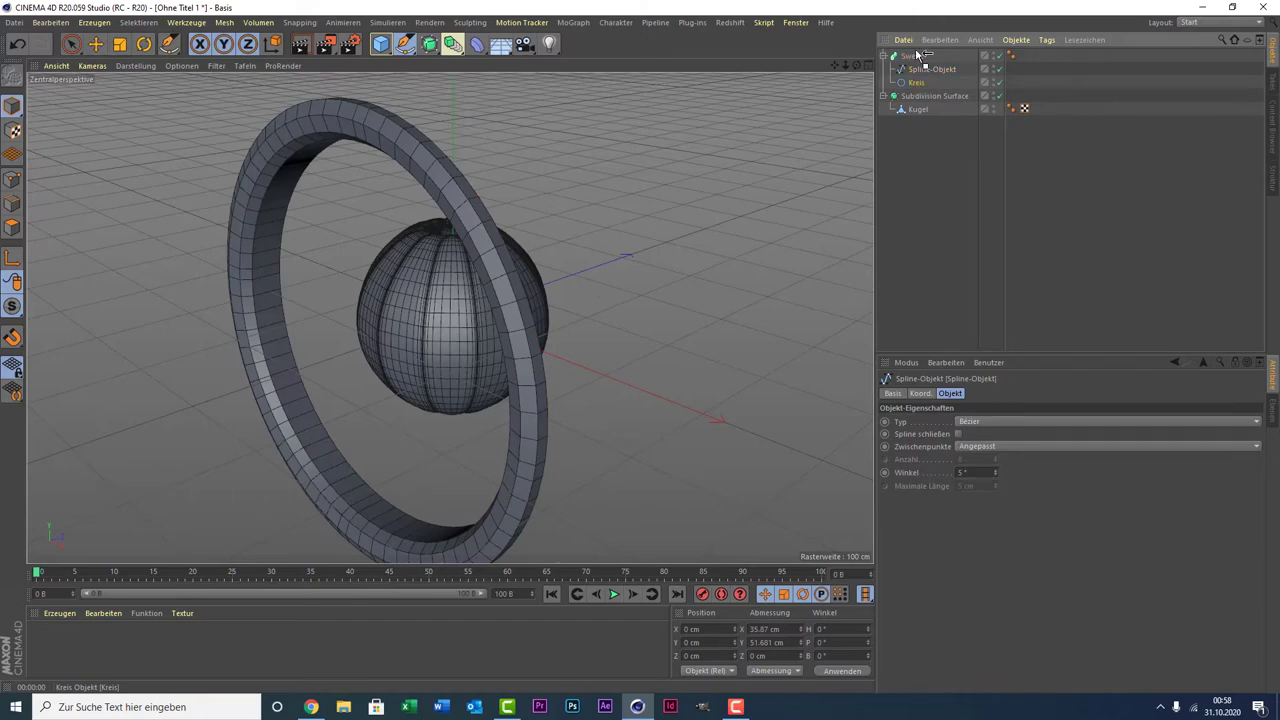
{"action": "left_click_drag", "start_coordinate": [916, 82], "coordinate": [916, 66]}
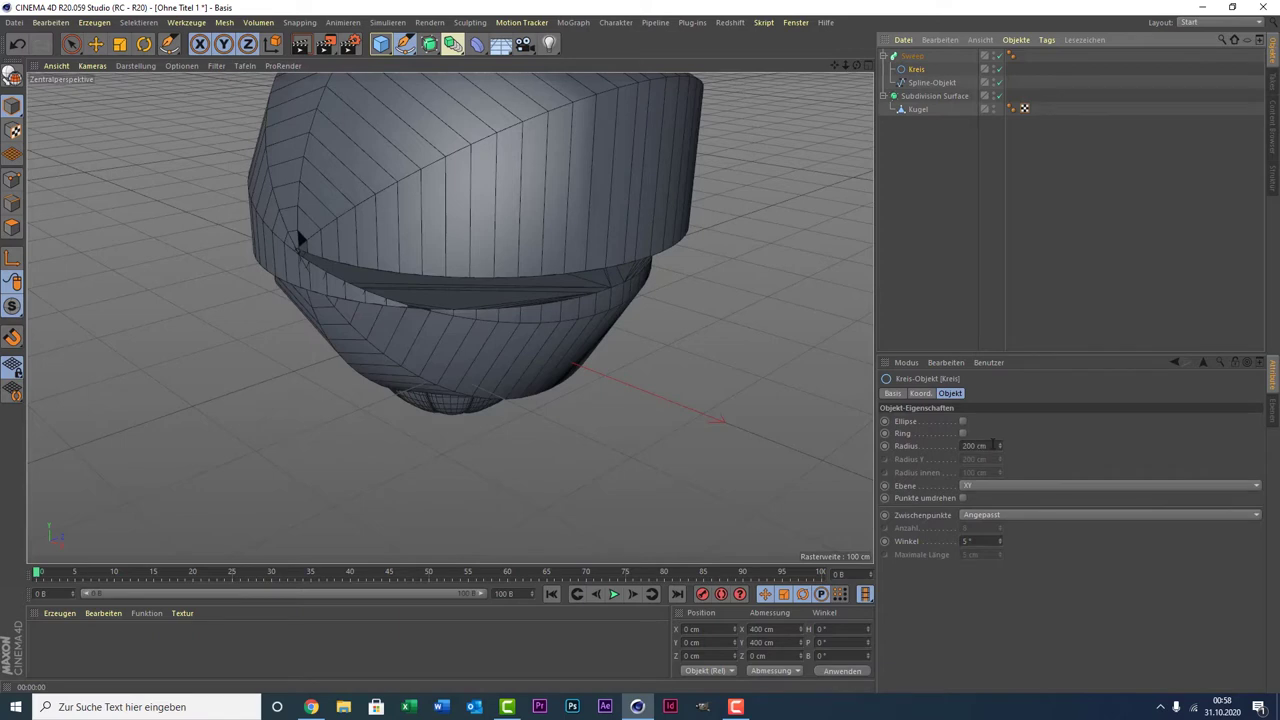
Adjust the Kreis circle's radius, settling on 5 cm for a thicker stem.
{"action": "left_click_drag", "start_coordinate": [998, 447], "coordinate": [930, 447]}
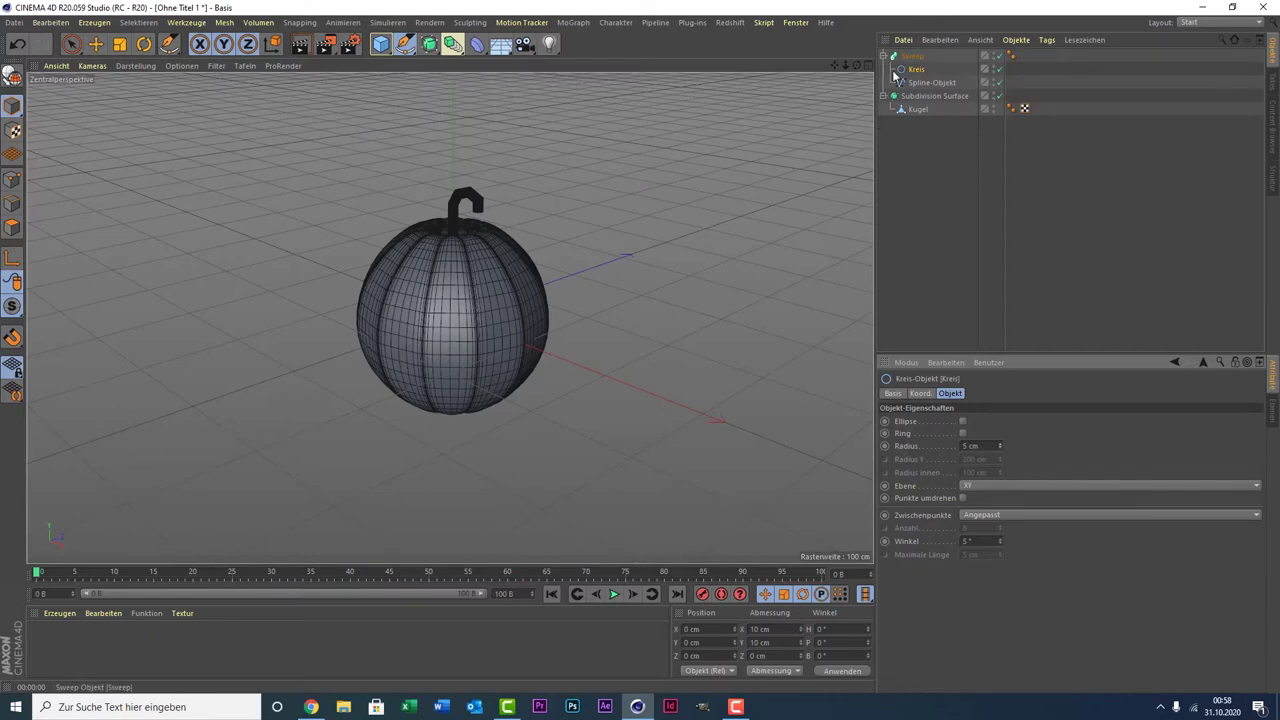
{"action": "mouse_move", "coordinate": [500, 310]}
{"action": "left_mouse_down", "text": "alt"}
{"action": "mouse_move", "coordinate": [450, 317]}
{"action": "mouse_move", "coordinate": [452, 300]}
{"action": "left_mouse_up", "text": "alt"}
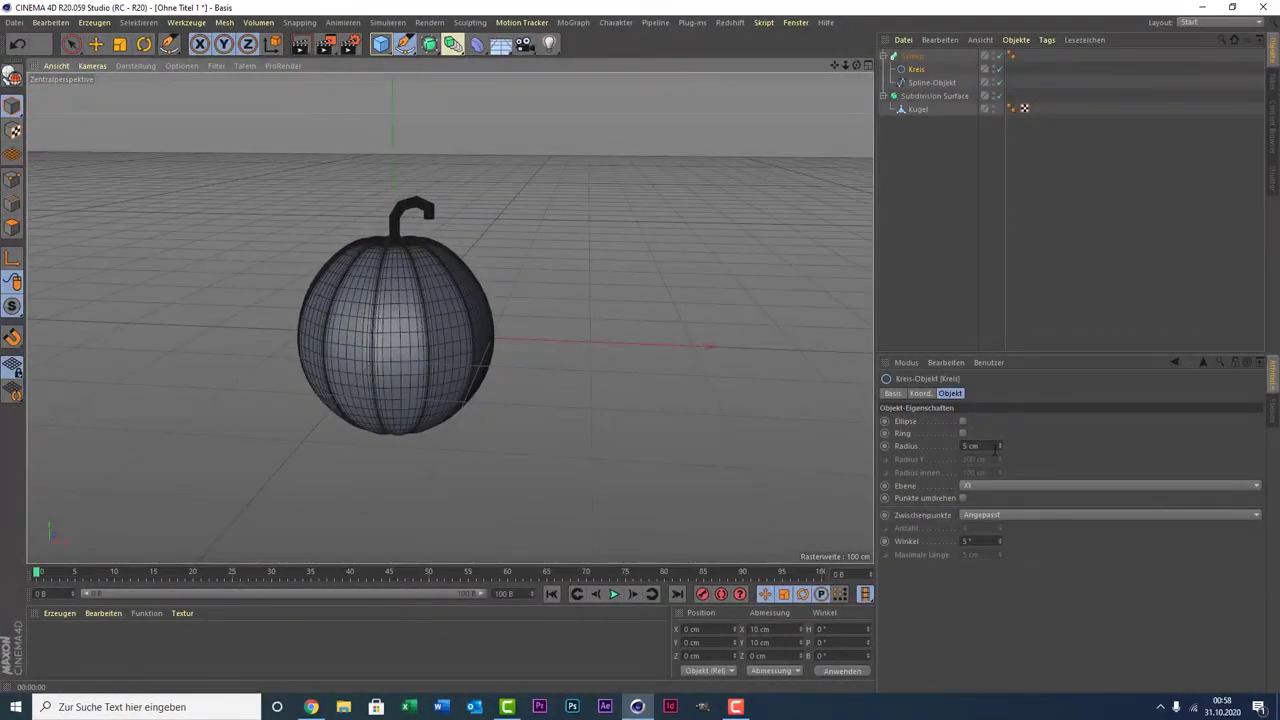
{"action": "left_click", "coordinate": [999, 448]}
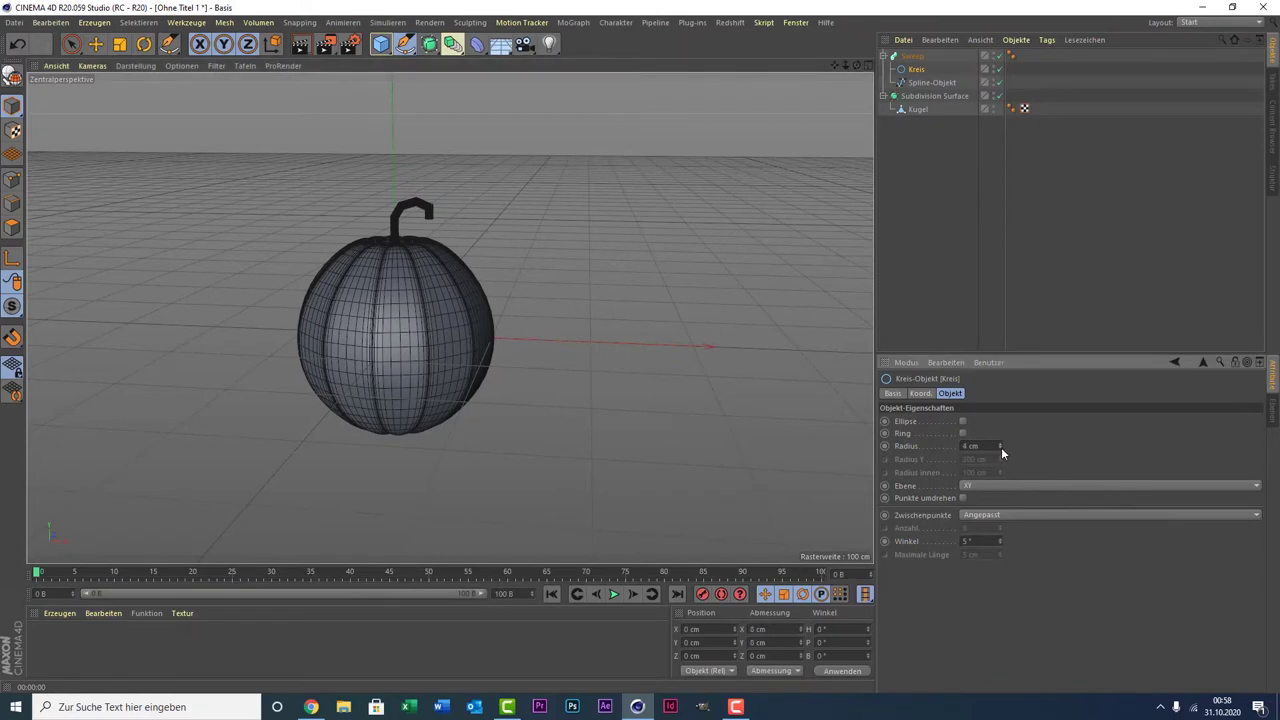
{"action": "left_click", "coordinate": [1001, 444]}
{"action": "left_click_drag", "start_coordinate": [835, 64], "coordinate": [449, 320]}
Set the stem path Spline-Objekt's interpolation type to B-Spline.
{"action": "left_click", "coordinate": [918, 83]}
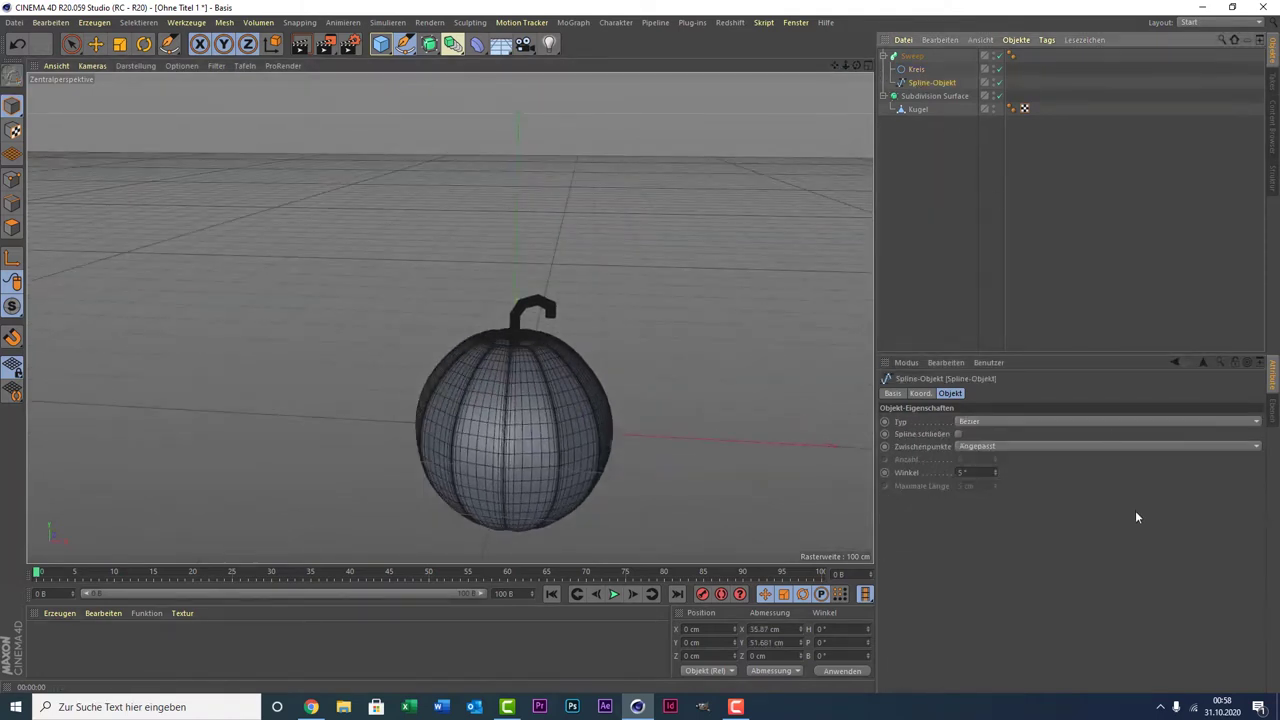
{"action": "left_click", "coordinate": [995, 422]}
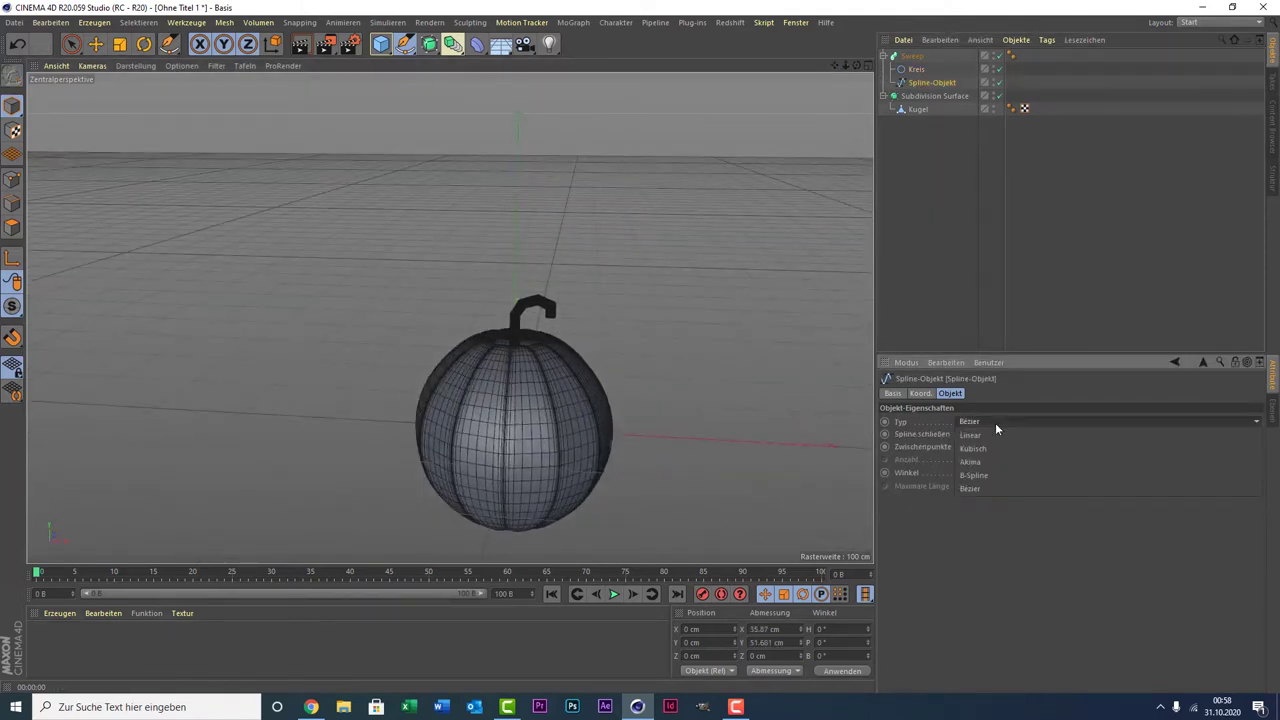
{"action": "left_click", "coordinate": [974, 475]}
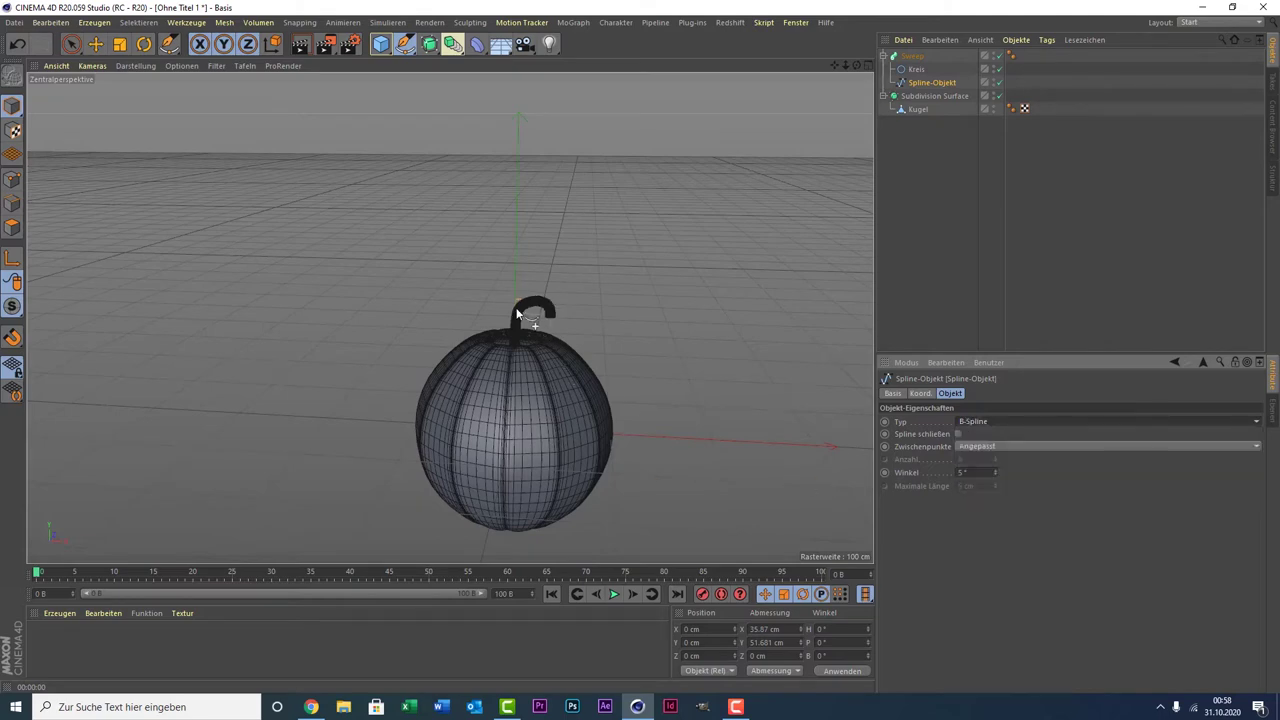
Select the Sweep and expand its Details section to show the scaling curve.
{"action": "scroll", "coordinate": [514, 340], "scroll_direction": "up", "scroll_amount": 3}
{"action": "scroll", "coordinate": [514, 344], "scroll_direction": "up", "scroll_amount": 2}
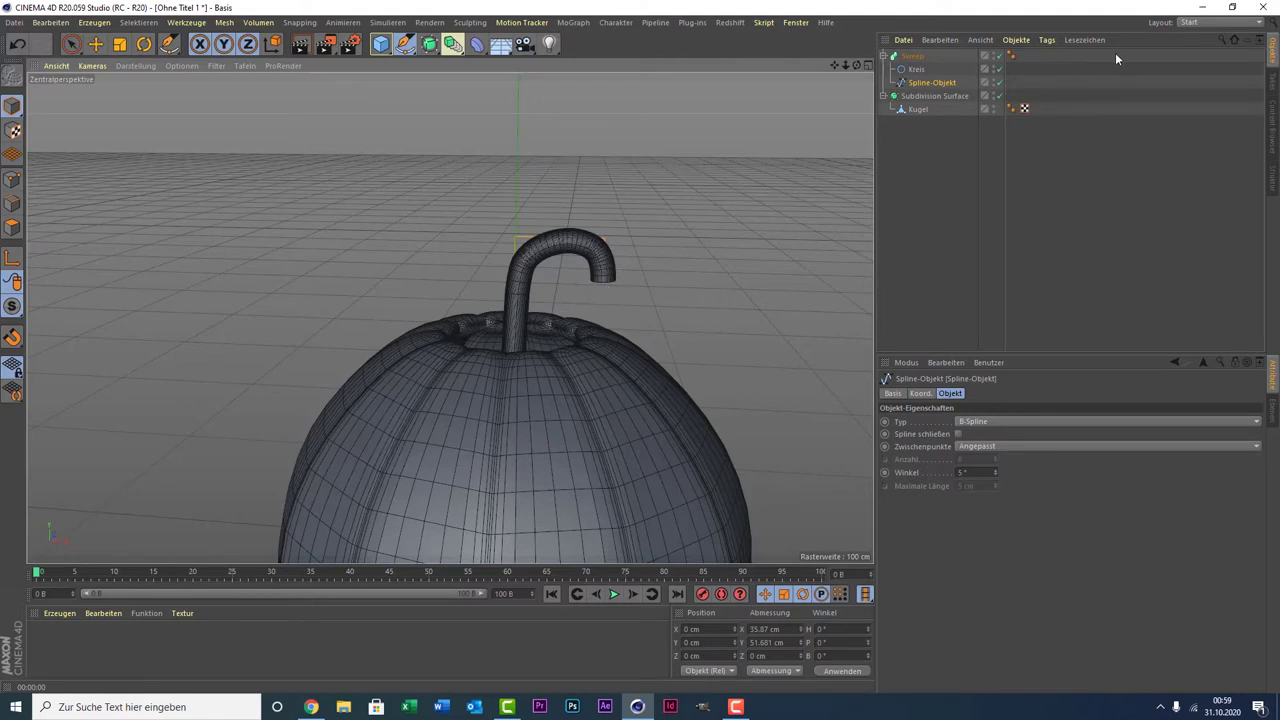
{"action": "left_click", "coordinate": [913, 57]}
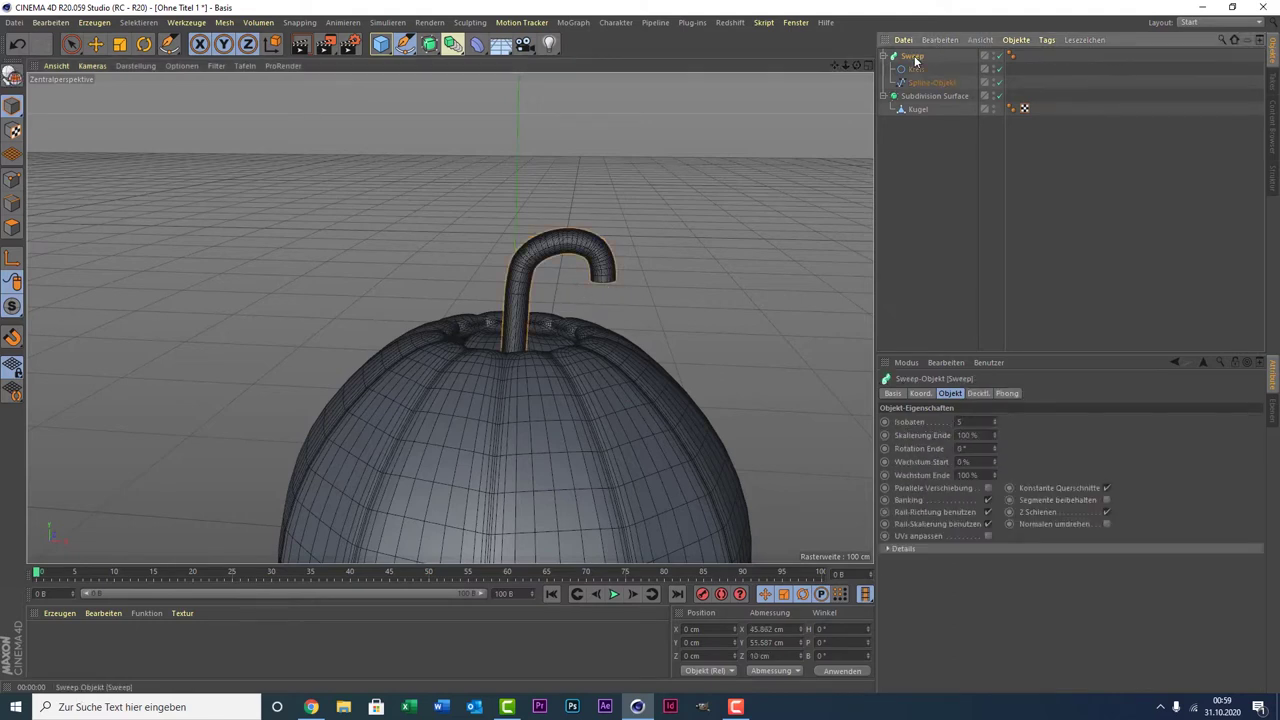
{"action": "left_click", "coordinate": [888, 549]}
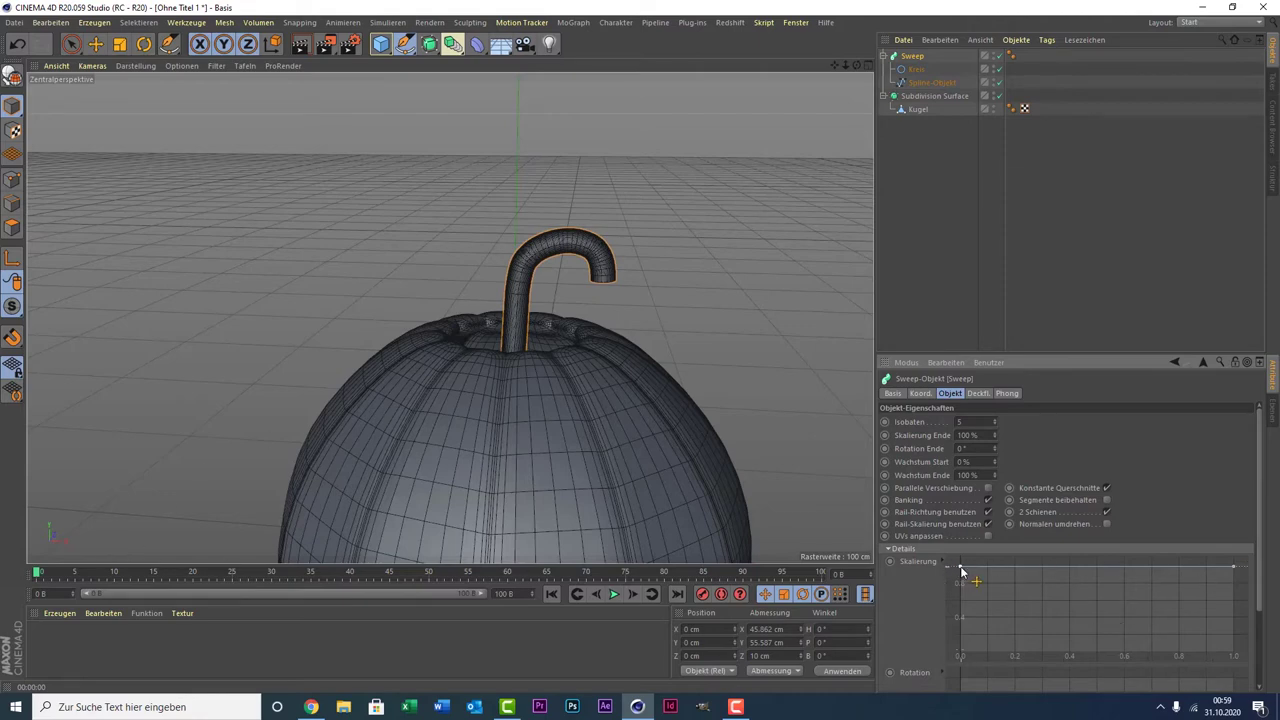
Drag the Skalierung curve's end point to 0 and bow it so the stem tapers only near its tip.
{"action": "left_click", "coordinate": [1234, 569]}
{"action": "left_click_drag", "start_coordinate": [1236, 571], "coordinate": [1238, 656]}
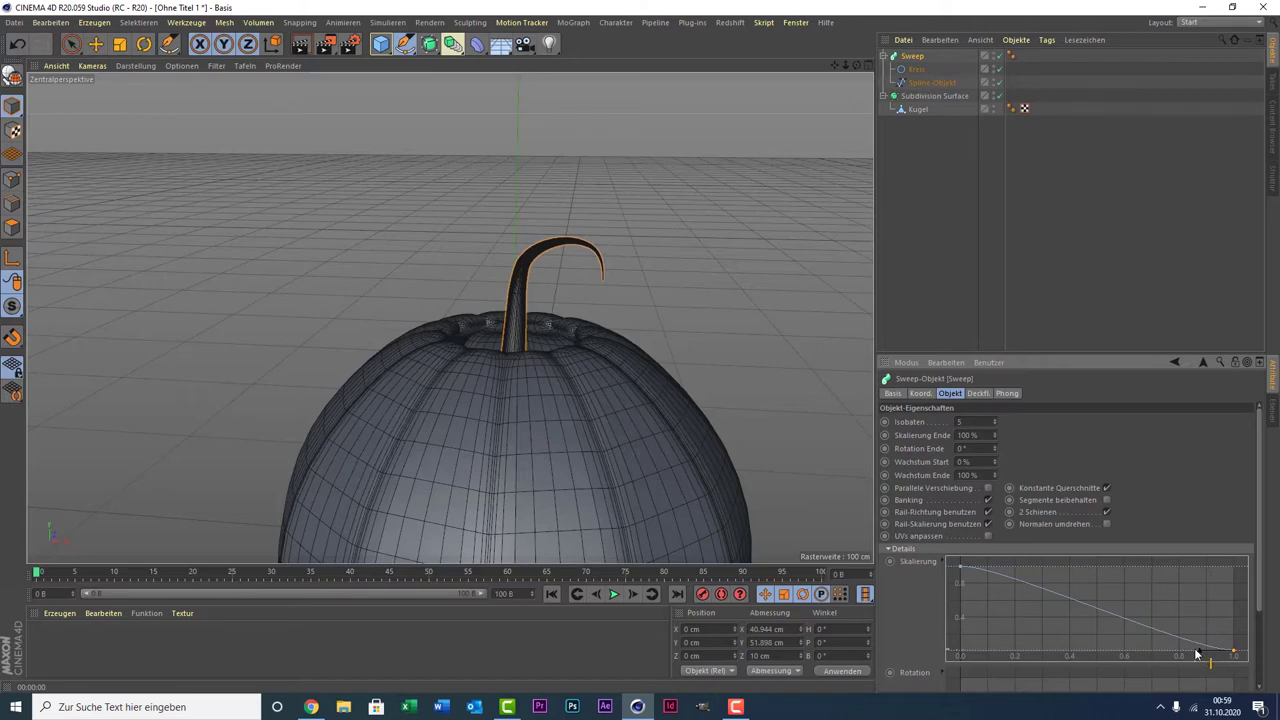
{"action": "left_click_drag", "start_coordinate": [1199, 654], "coordinate": [1194, 592]}
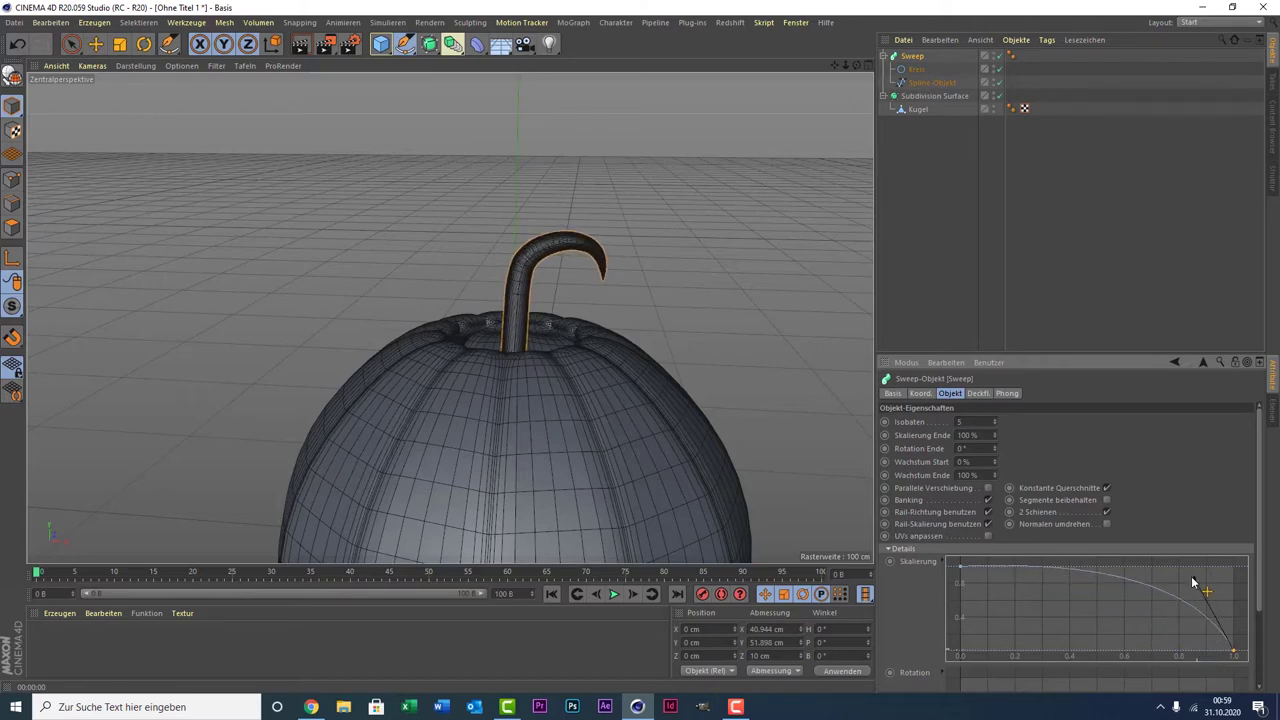
{"action": "mouse_move", "coordinate": [1194, 592]}
{"action": "left_mouse_down"}
{"action": "mouse_move", "coordinate": [1208, 578]}
{"action": "mouse_move", "coordinate": [1092, 572]}
{"action": "left_mouse_up"}
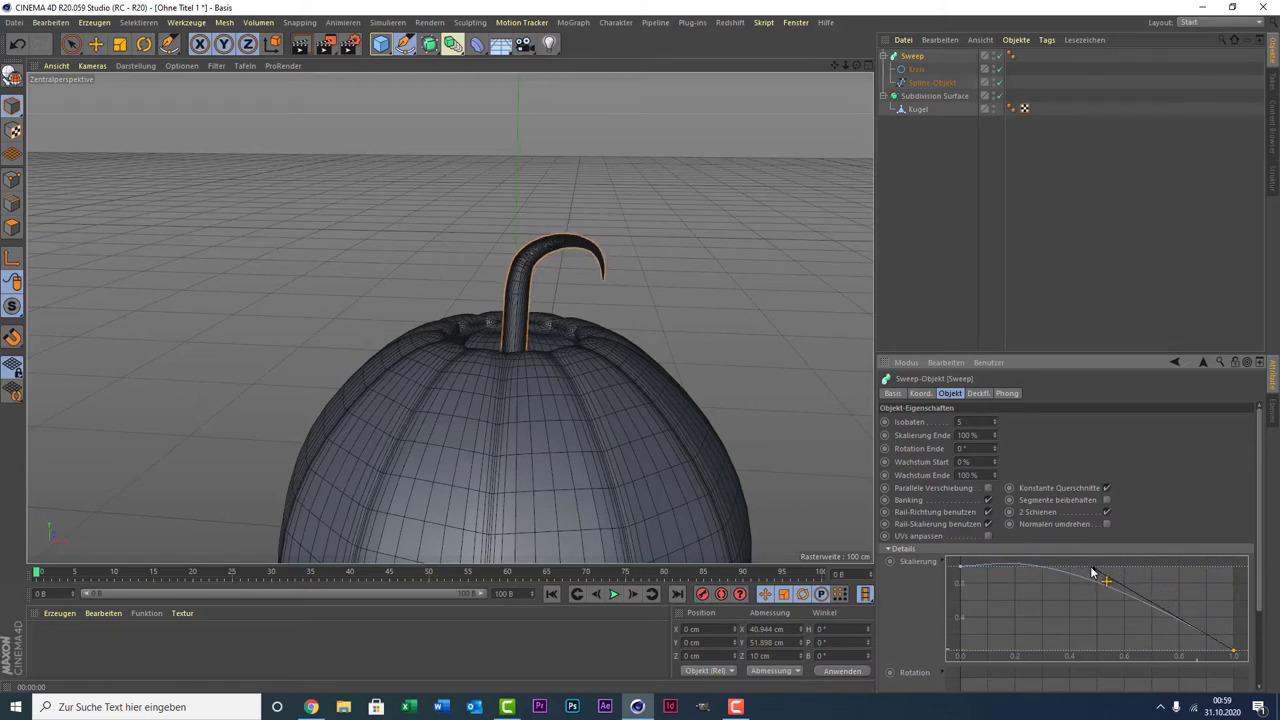
{"action": "left_click_drag", "start_coordinate": [1092, 572], "coordinate": [1094, 570]}
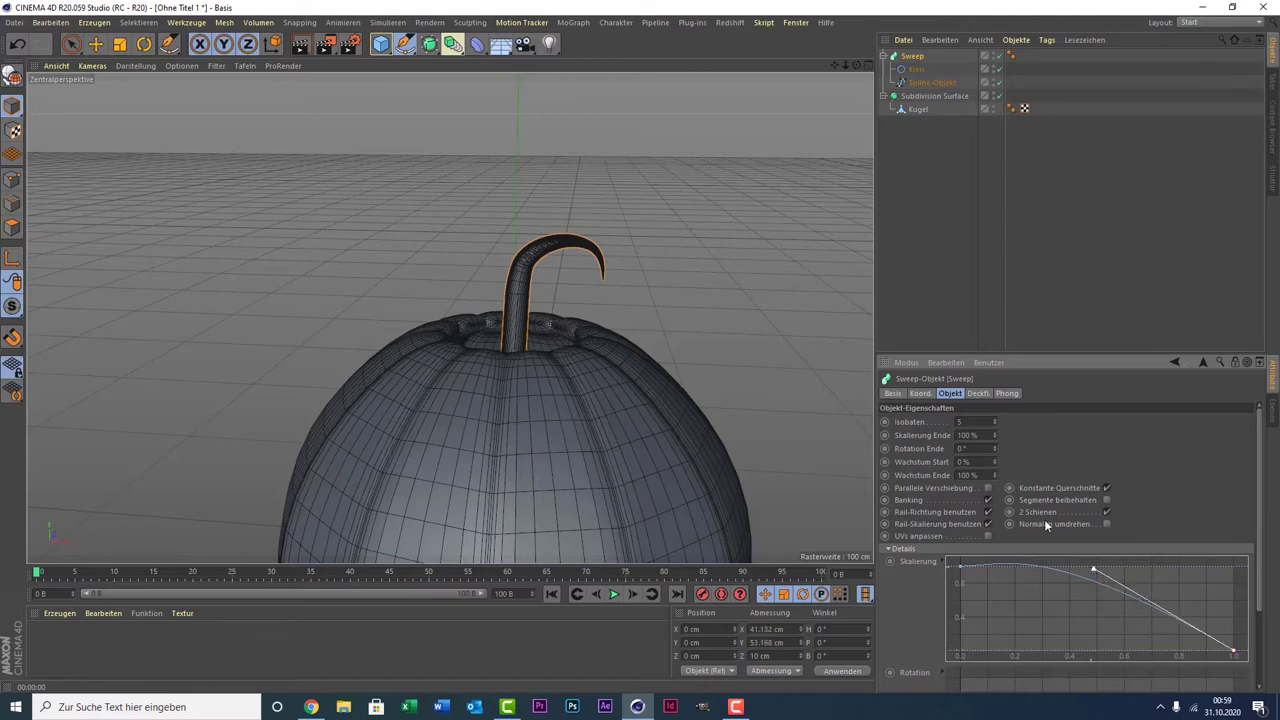
{"action": "left_click", "coordinate": [949, 272]}
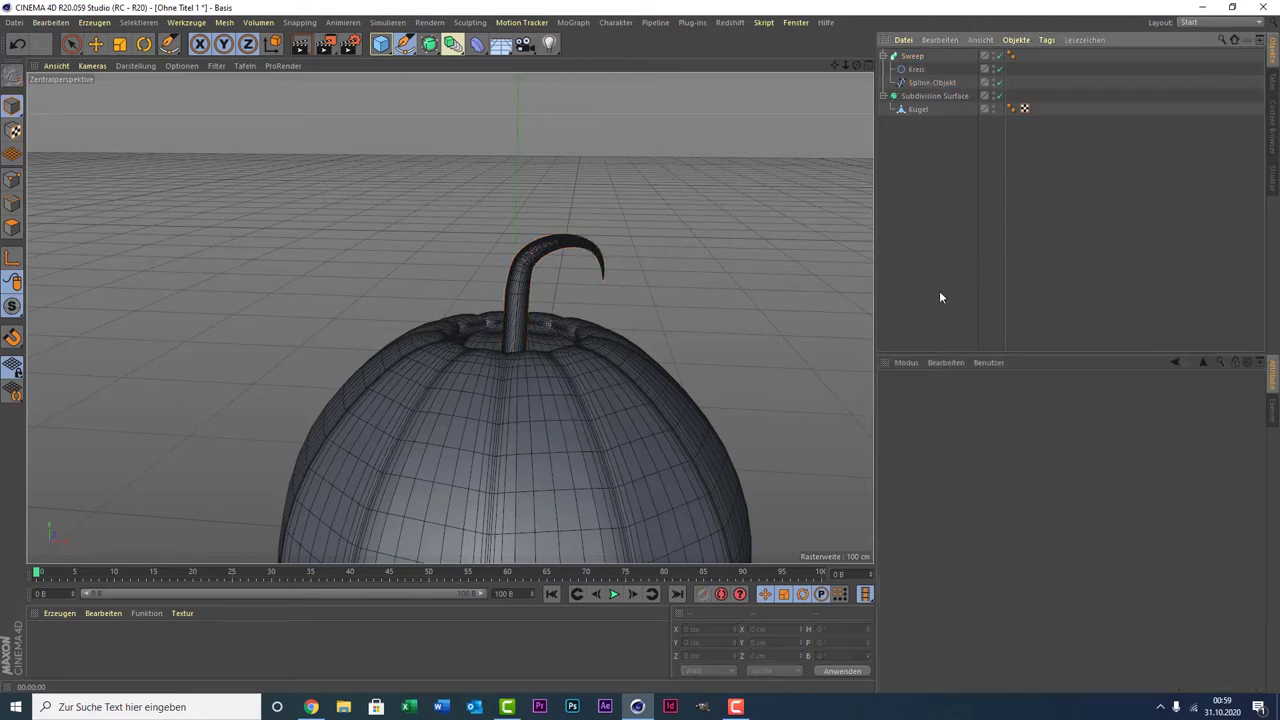
Group the stem Sweep under a new Null object.
{"action": "left_click", "coordinate": [911, 56]}
{"action": "scroll", "coordinate": [634, 360], "scroll_direction": "down", "scroll_amount": 3}
{"action": "scroll", "coordinate": [634, 360], "scroll_direction": "down", "scroll_amount": 1}
{"action": "scroll", "coordinate": [611, 374], "scroll_direction": "up", "scroll_amount": 2}
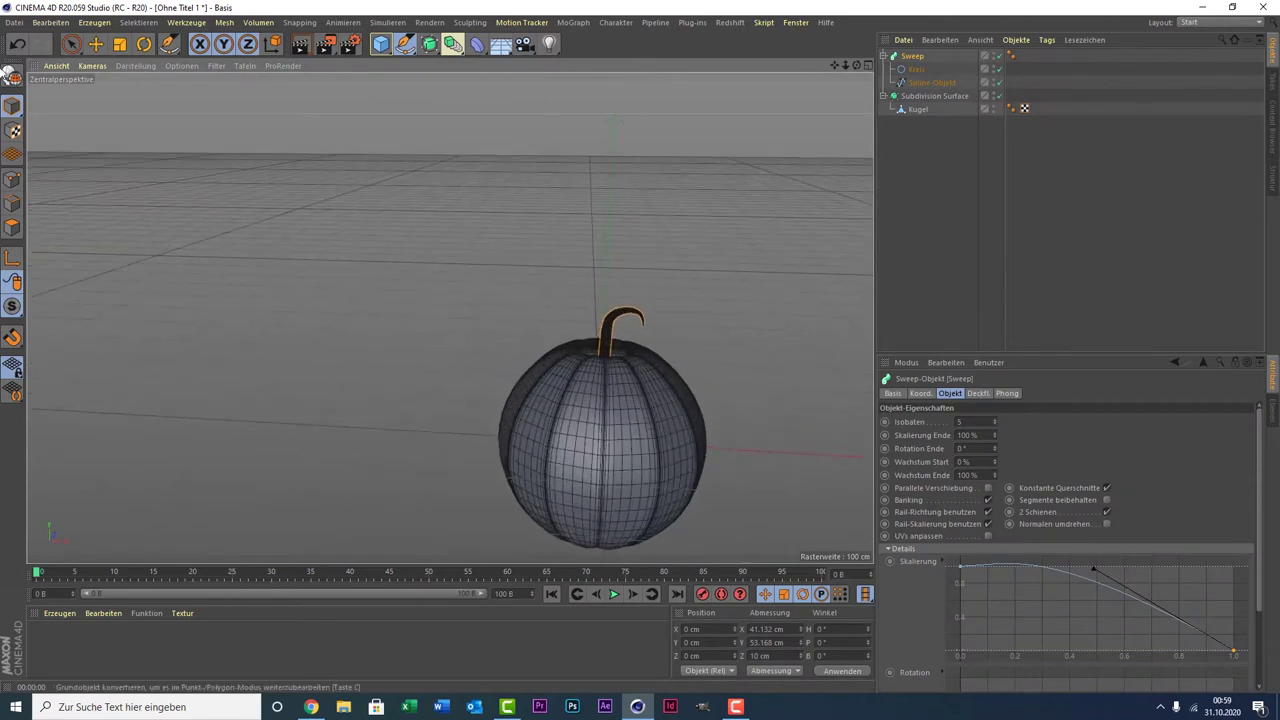
{"action": "left_click", "coordinate": [70, 44]}
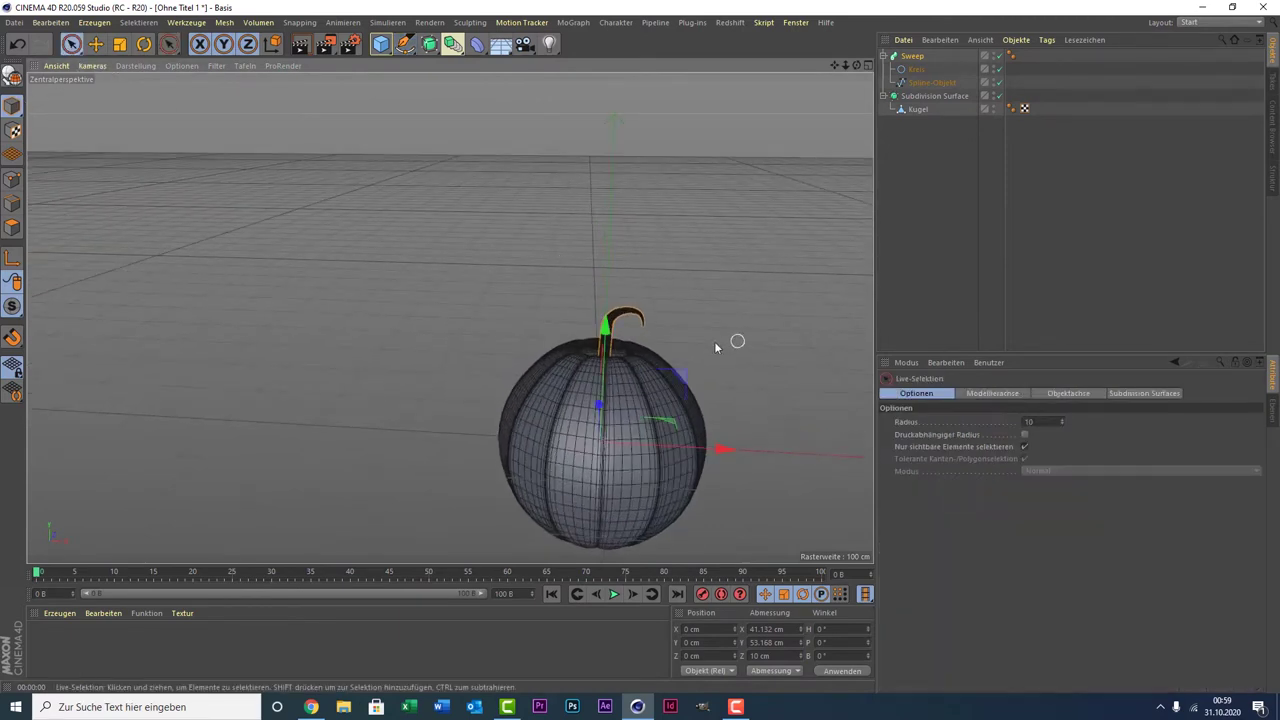
{"action": "middle_click", "coordinate": [602, 410]}
{"action": "right_click", "coordinate": [590, 440]}
{"action": "left_click", "coordinate": [590, 440]}
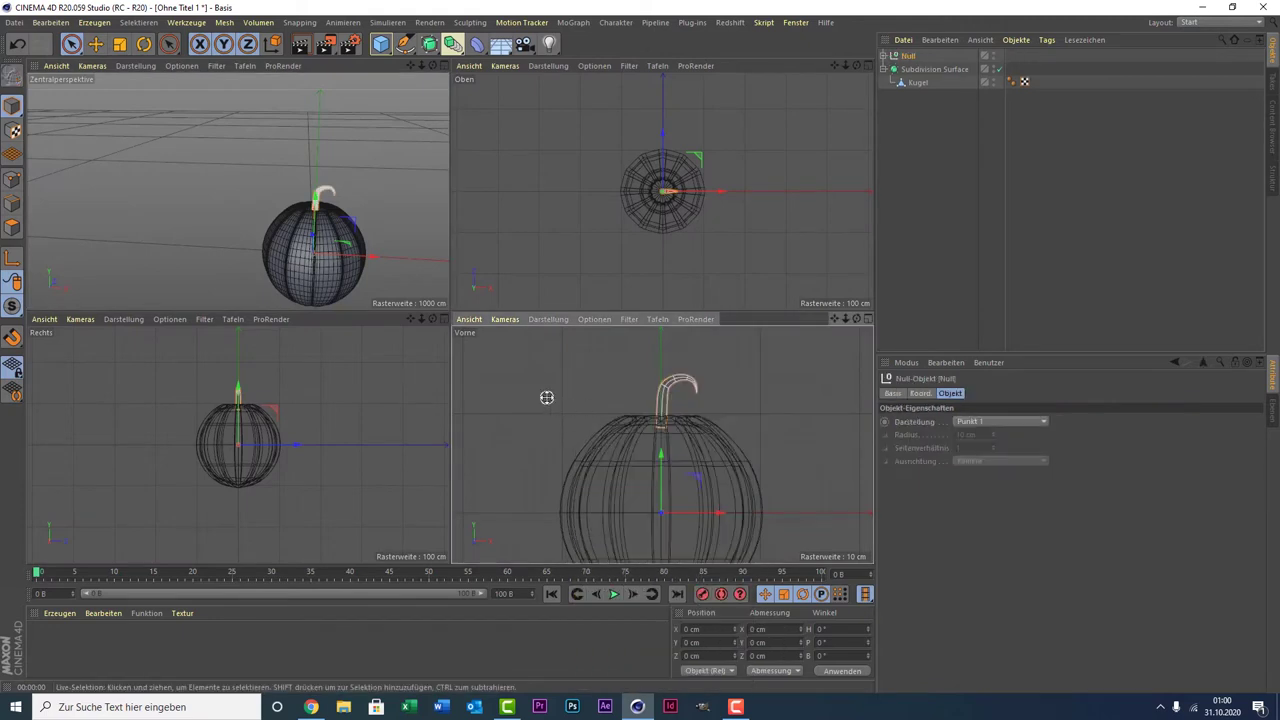
{"action": "middle_click", "coordinate": [548, 398]}
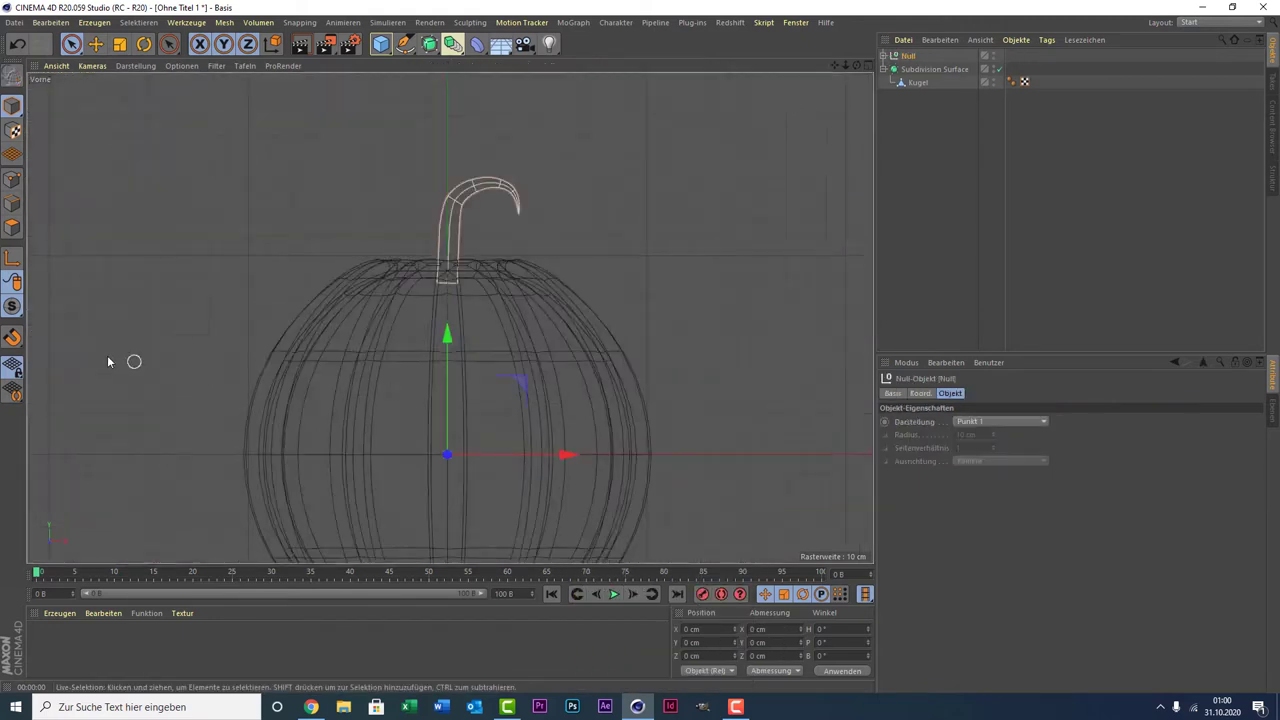
Move the Null's pivot up to the stem base and lift the group to Y 166.36 cm.
{"action": "left_click", "coordinate": [13, 257]}
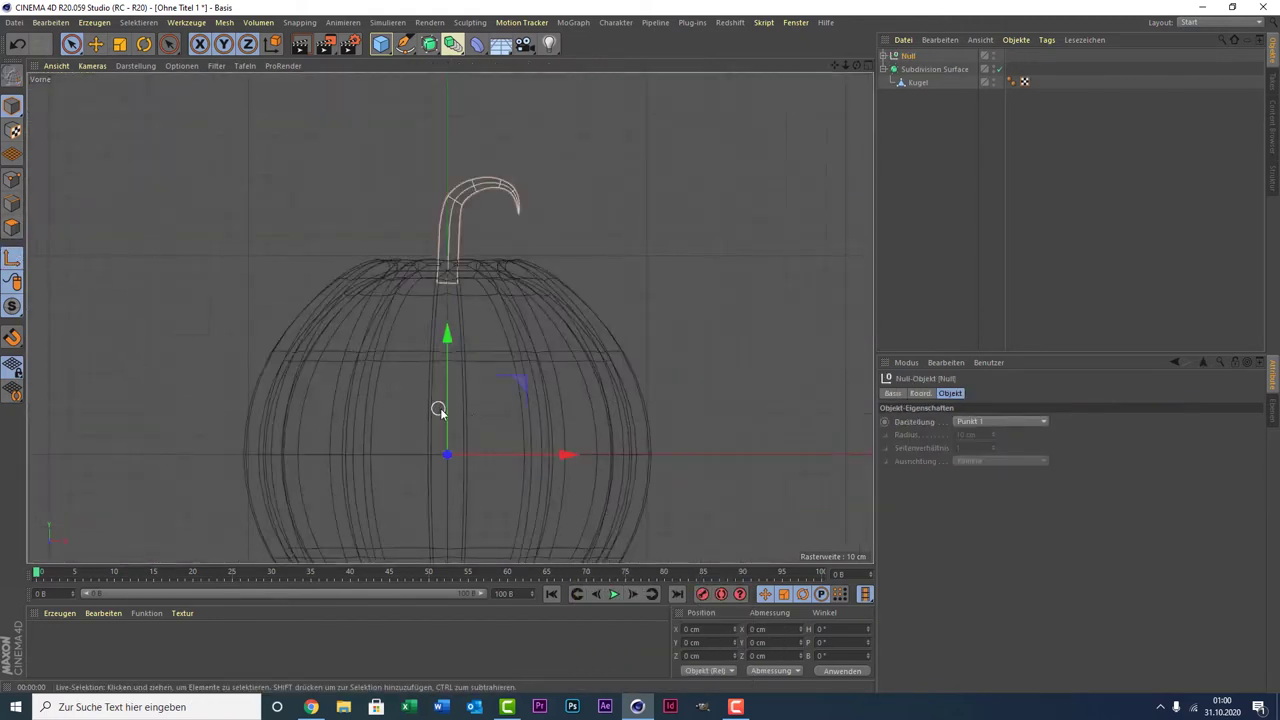
{"action": "left_click_drag", "start_coordinate": [450, 400], "coordinate": [489, 166]}
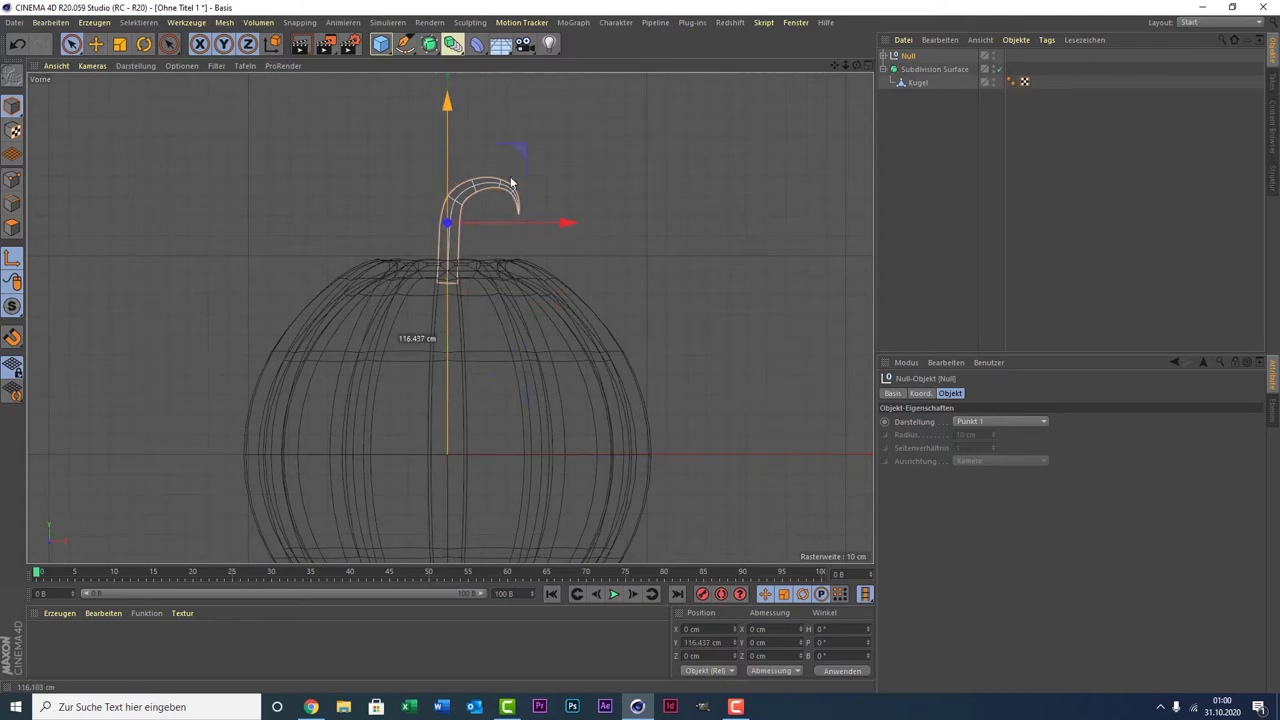
{"action": "middle_click", "coordinate": [288, 146]}
{"action": "middle_click", "coordinate": [234, 117]}
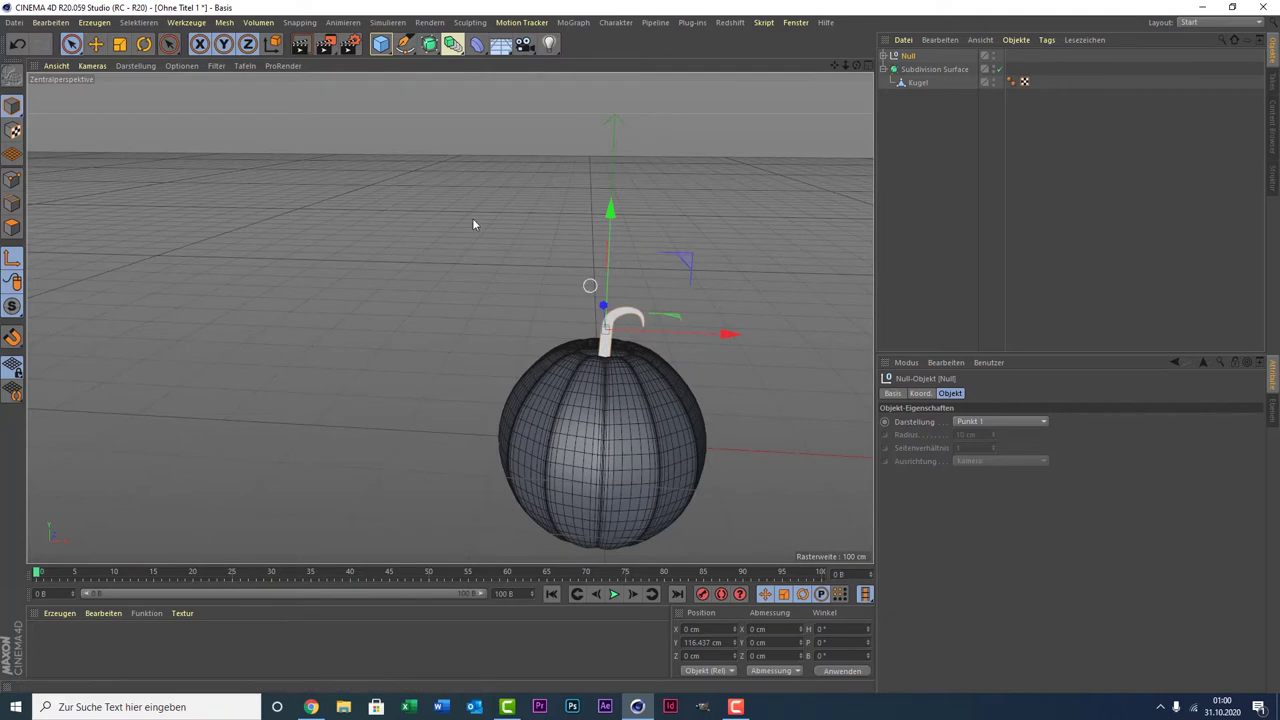
{"action": "left_click", "coordinate": [12, 258]}
{"action": "left_click_drag", "start_coordinate": [607, 264], "coordinate": [628, 208]}
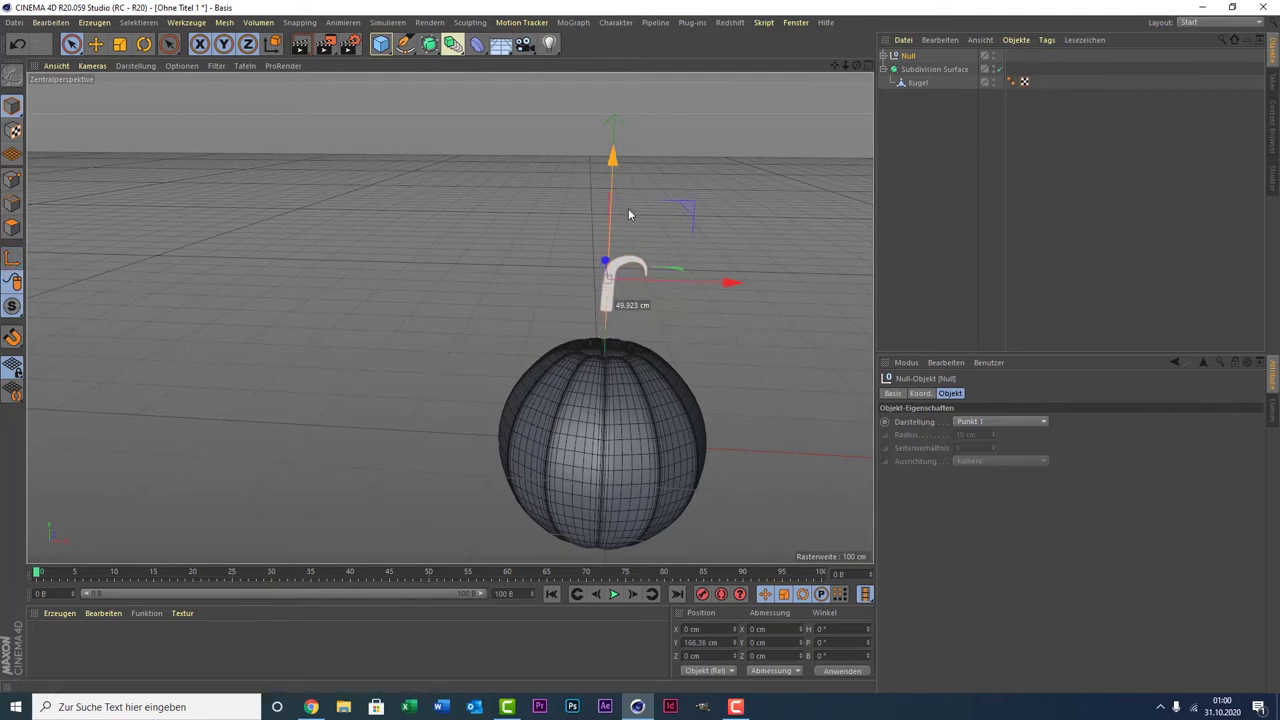
{"action": "scroll", "coordinate": [634, 294], "scroll_direction": "up", "scroll_amount": 3}
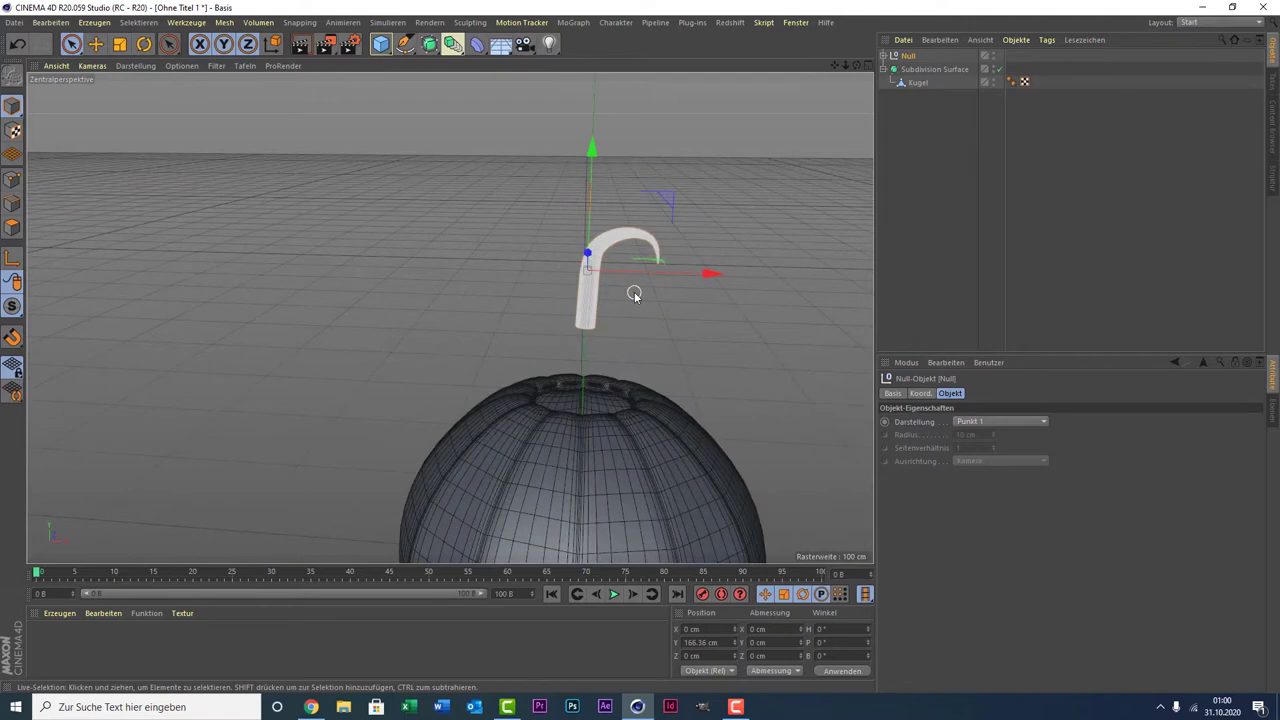
Hide the Kugel pumpkin sphere and expand the Null to show the stem inside.
{"action": "left_click", "coordinate": [992, 80]}
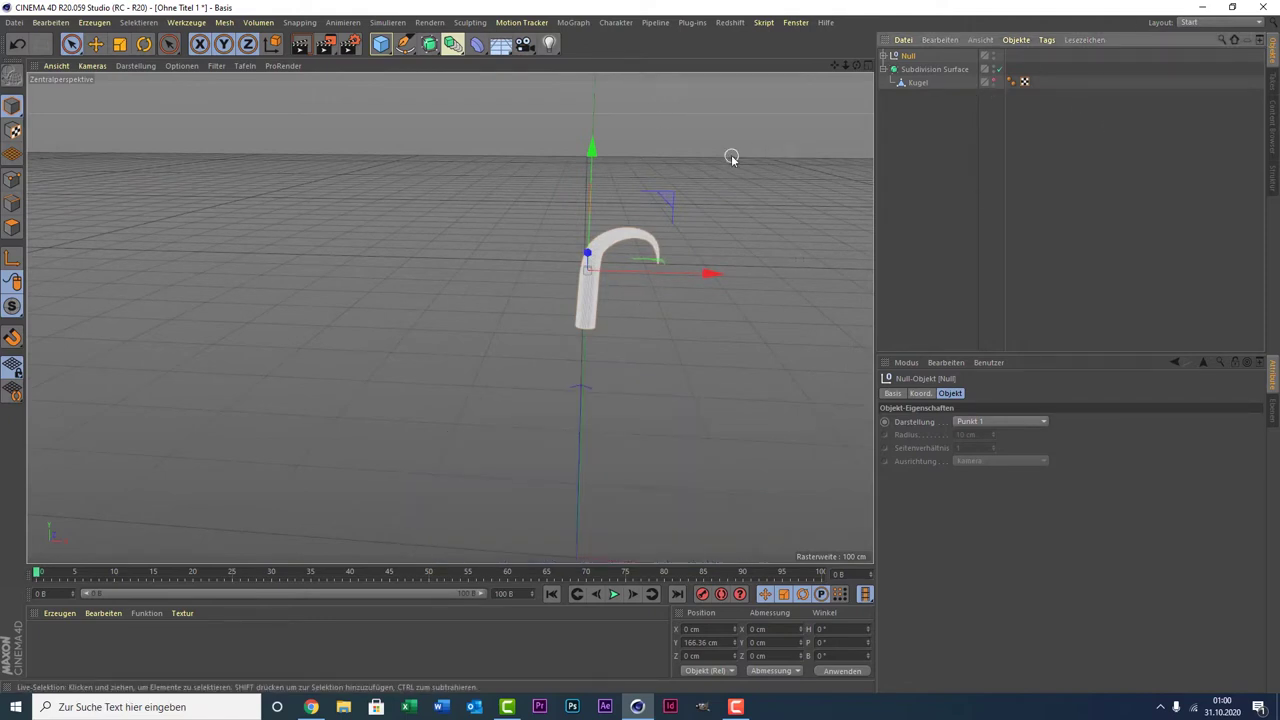
{"action": "scroll", "coordinate": [634, 337], "scroll_direction": "up", "scroll_amount": 3}
{"action": "scroll", "coordinate": [680, 190], "scroll_direction": "up", "scroll_amount": 2}
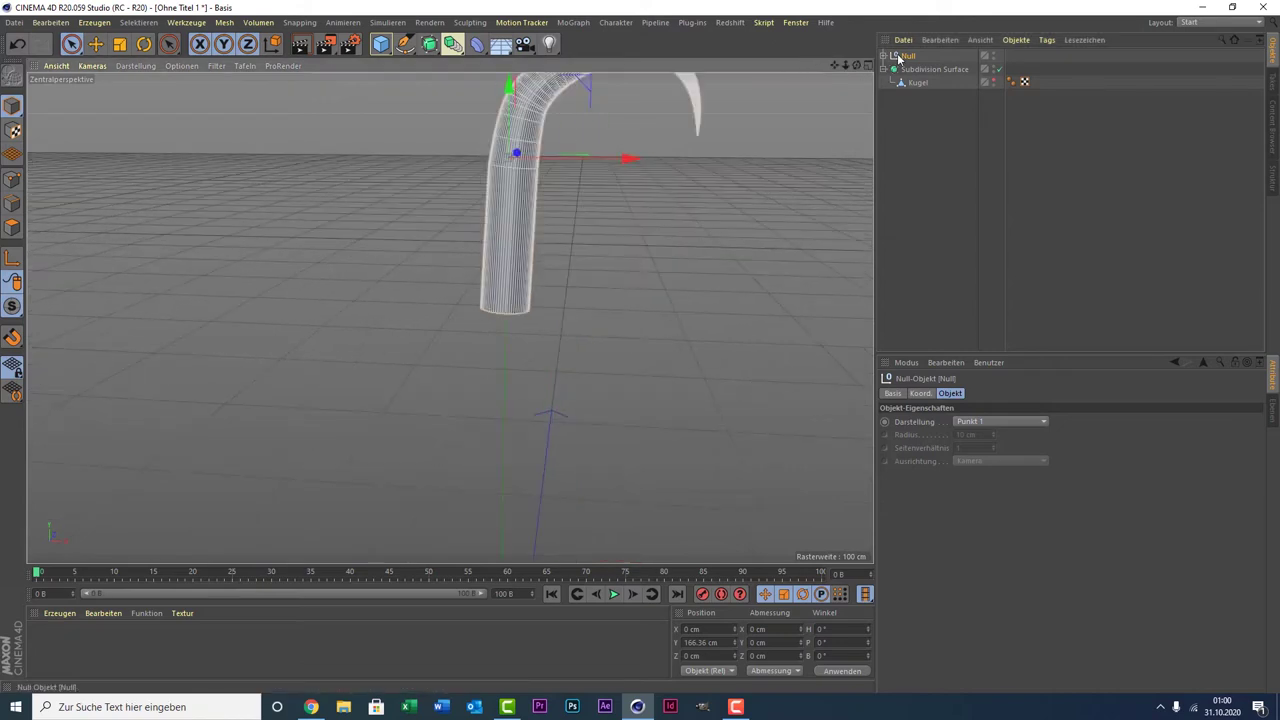
{"action": "left_click", "coordinate": [930, 69]}
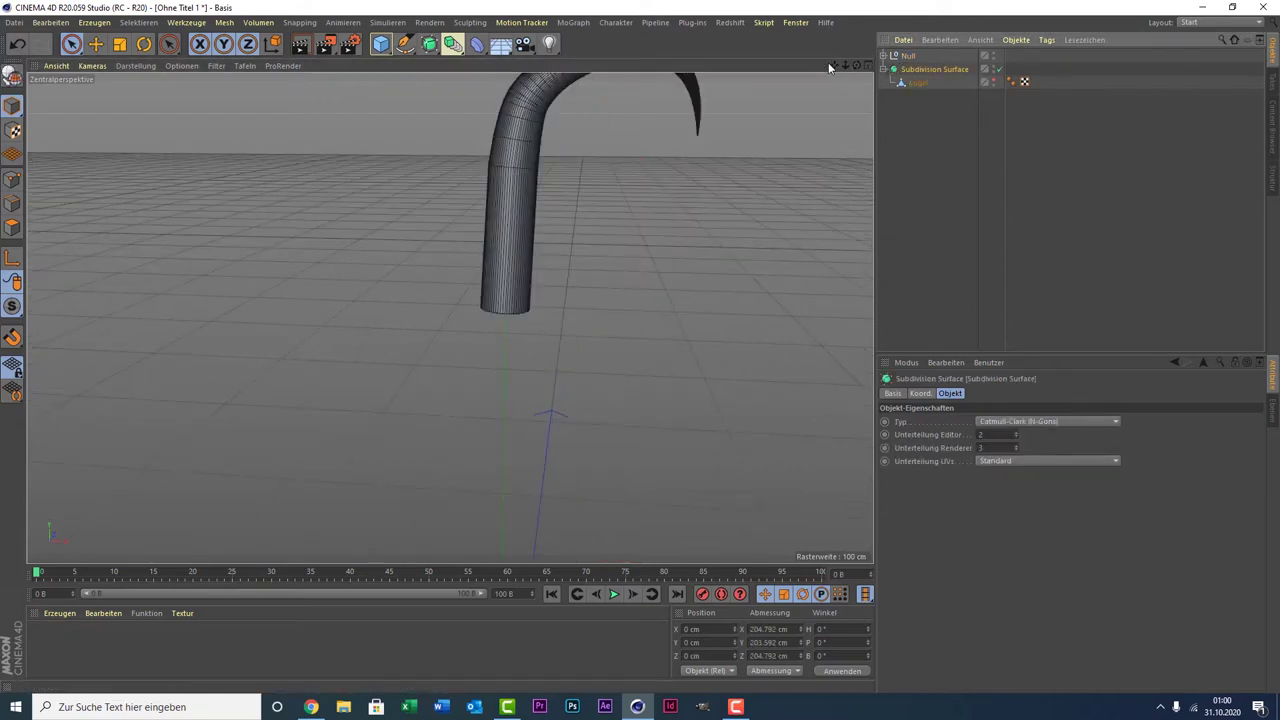
{"action": "left_click_drag", "start_coordinate": [833, 66], "coordinate": [845, 96]}
{"action": "left_click", "coordinate": [884, 56]}
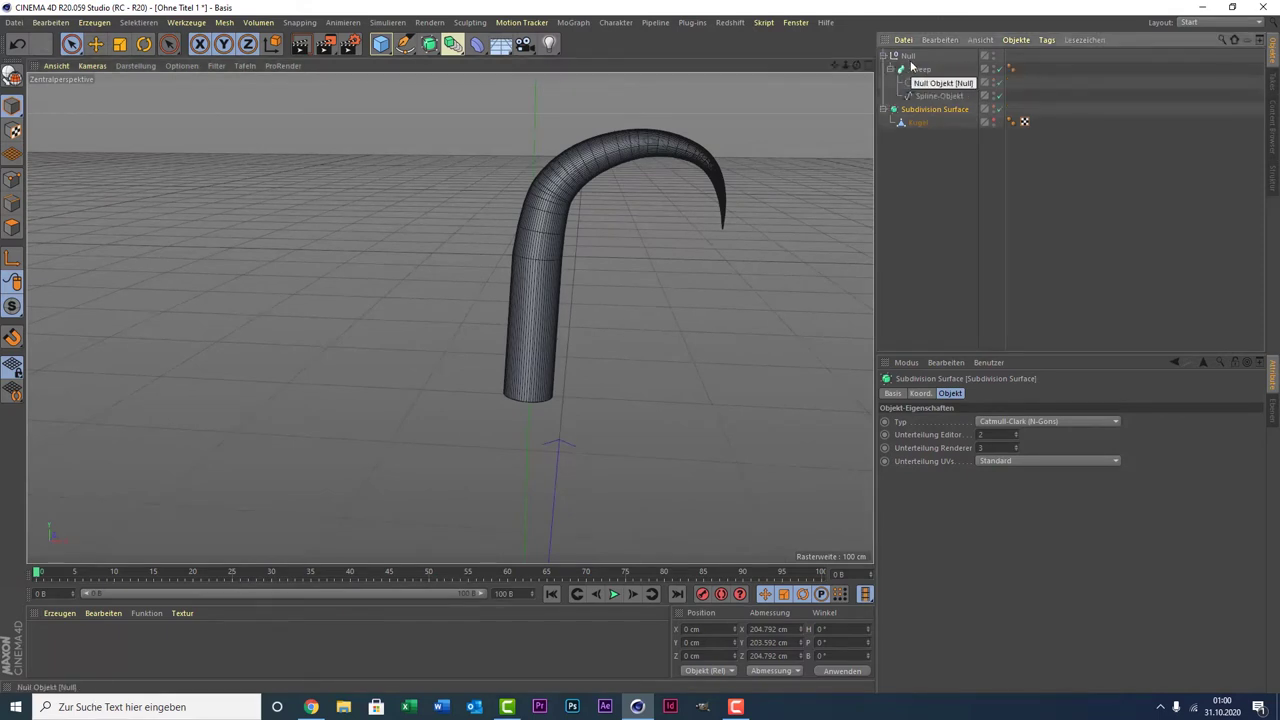
{"action": "left_click", "coordinate": [908, 60]}
{"action": "left_click", "coordinate": [998, 69]}
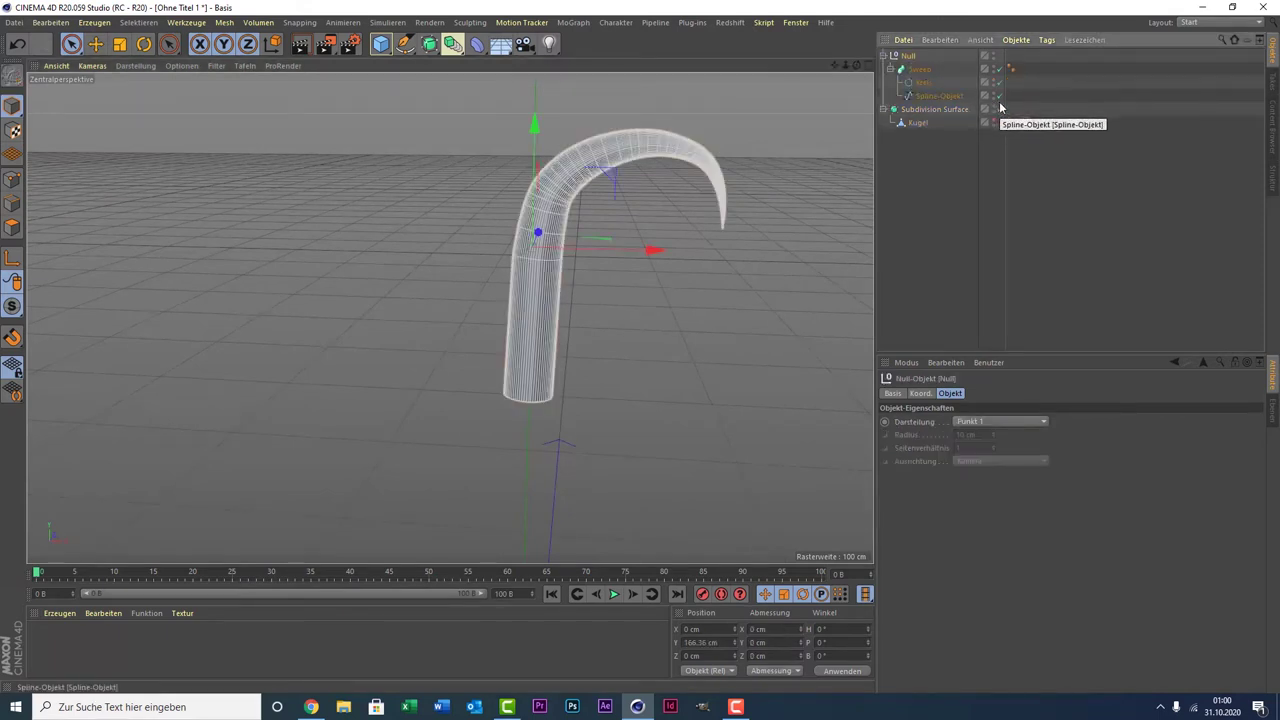
Move the Sweep with its circle and path out of the Null group.
{"action": "left_click", "coordinate": [997, 96]}
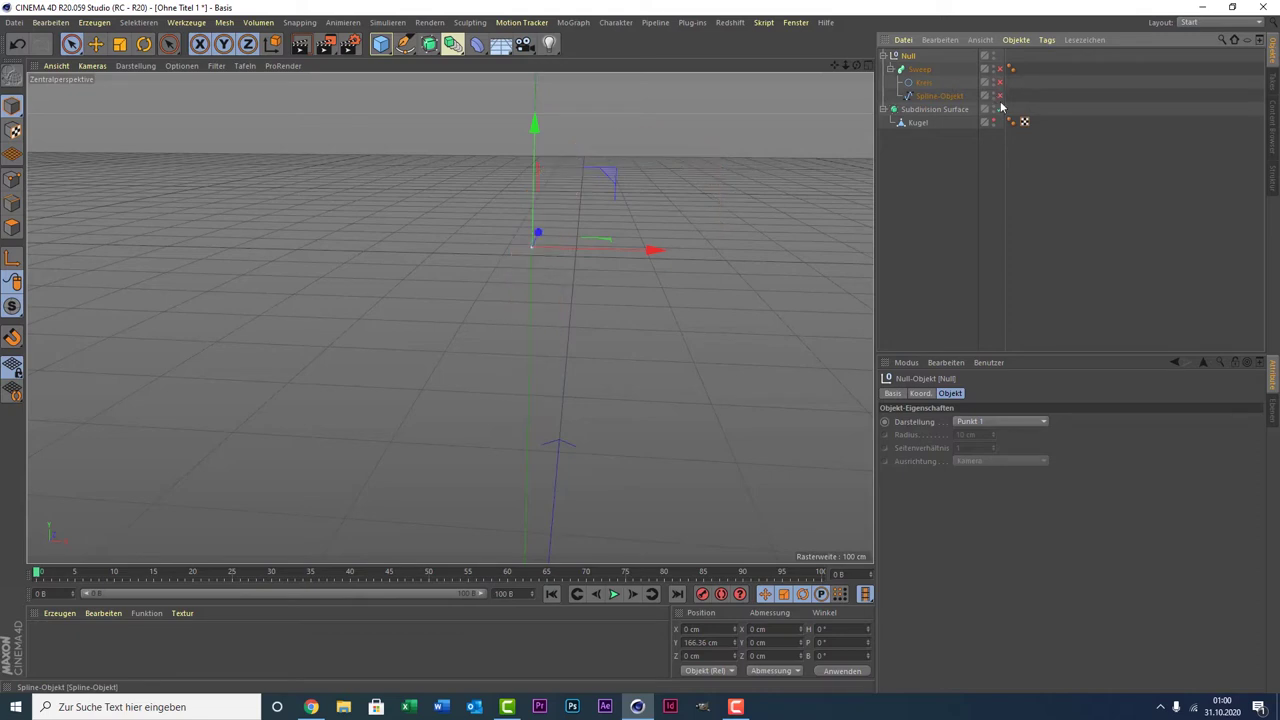
{"action": "left_click", "coordinate": [999, 69]}
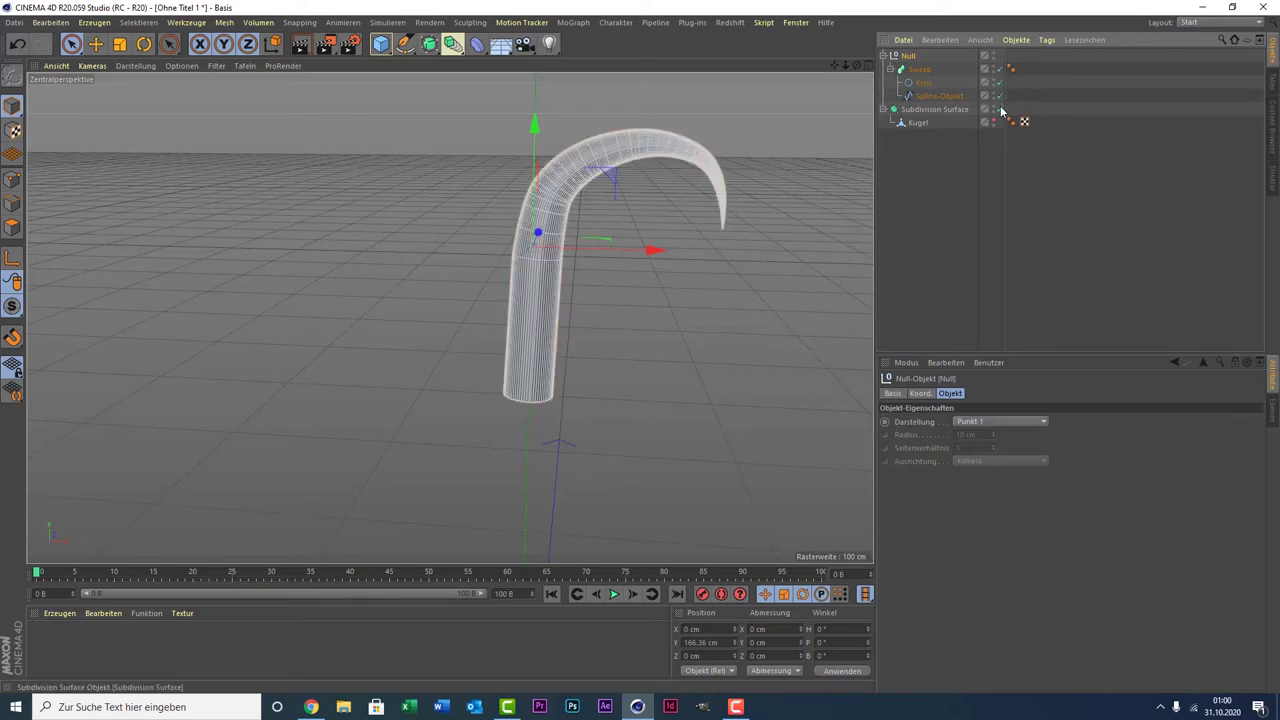
{"action": "mouse_move", "coordinate": [1019, 99]}
{"action": "left_mouse_down"}
{"action": "mouse_move", "coordinate": [910, 68]}
{"action": "mouse_move", "coordinate": [934, 196]}
{"action": "left_mouse_up"}
{"action": "left_click", "coordinate": [922, 57]}
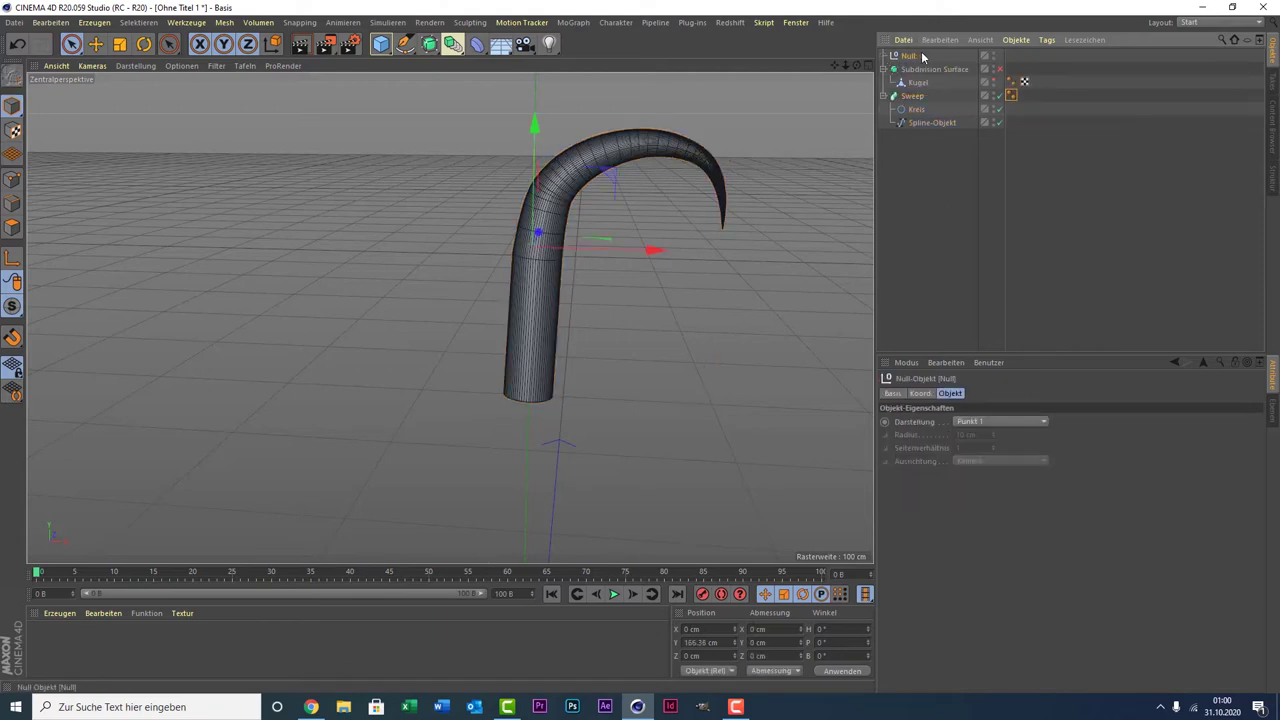
Delete the empty Null and convert the Sweep into an editable polygon object with C.
{"action": "key", "text": "Delete"}
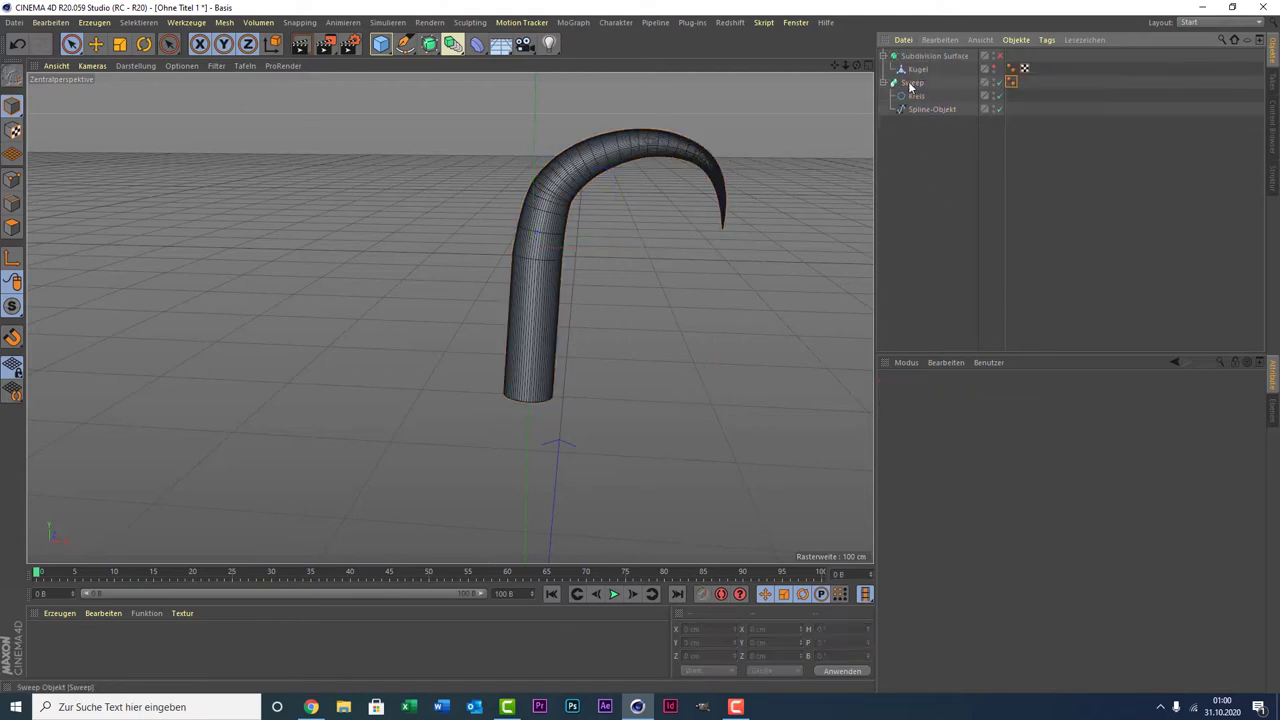
{"action": "left_click", "coordinate": [909, 84]}
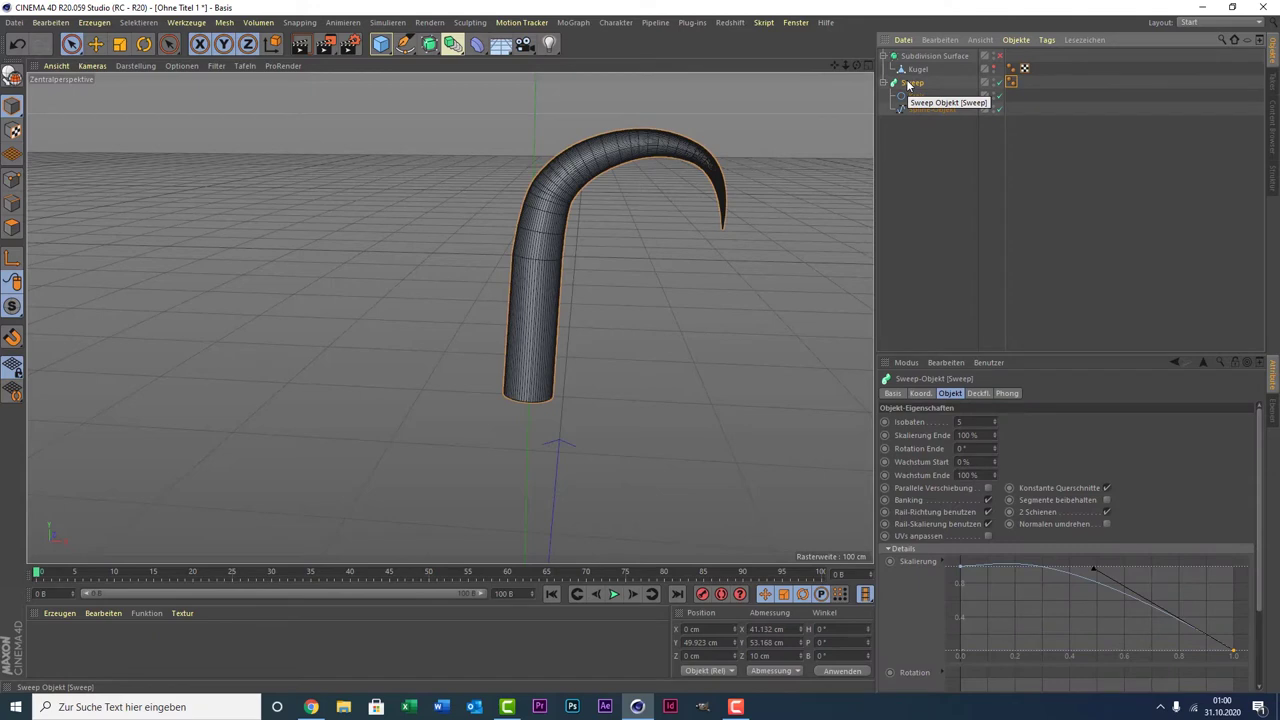
{"action": "key", "text": "c"}
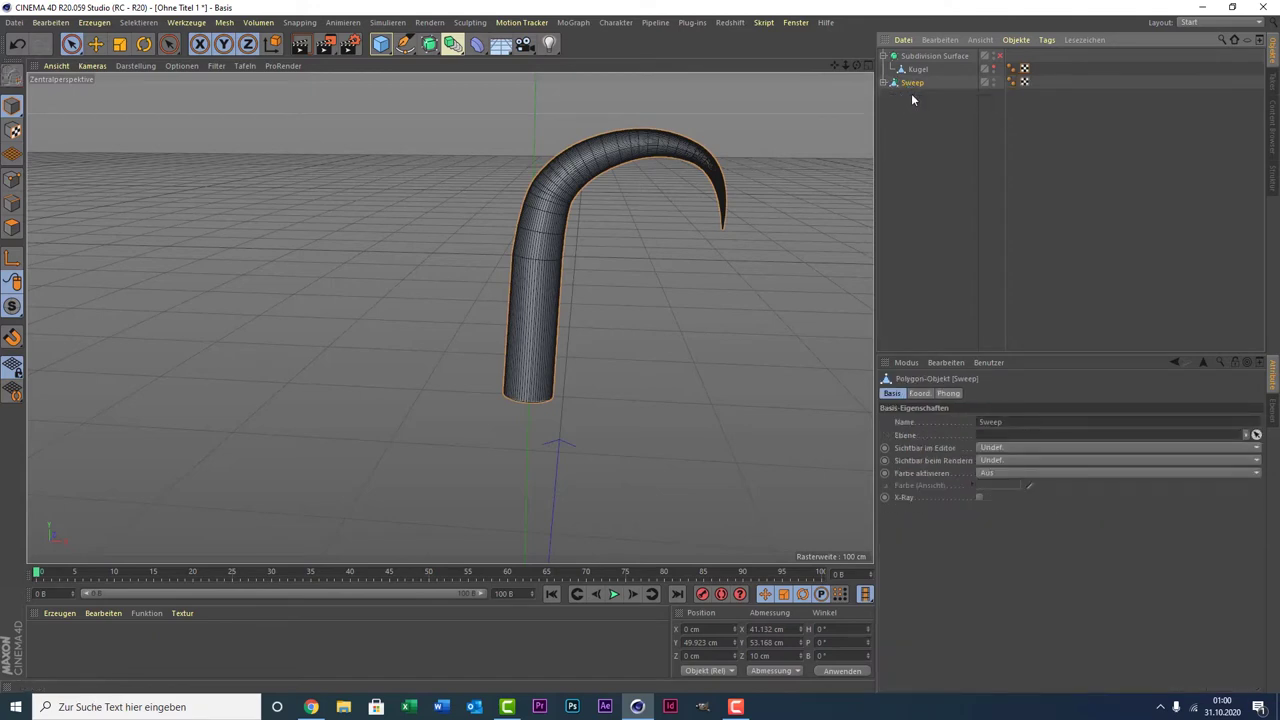
Select the stem's bottom edge loop using Loop-Selektion in edge mode.
{"action": "left_click", "coordinate": [16, 205]}
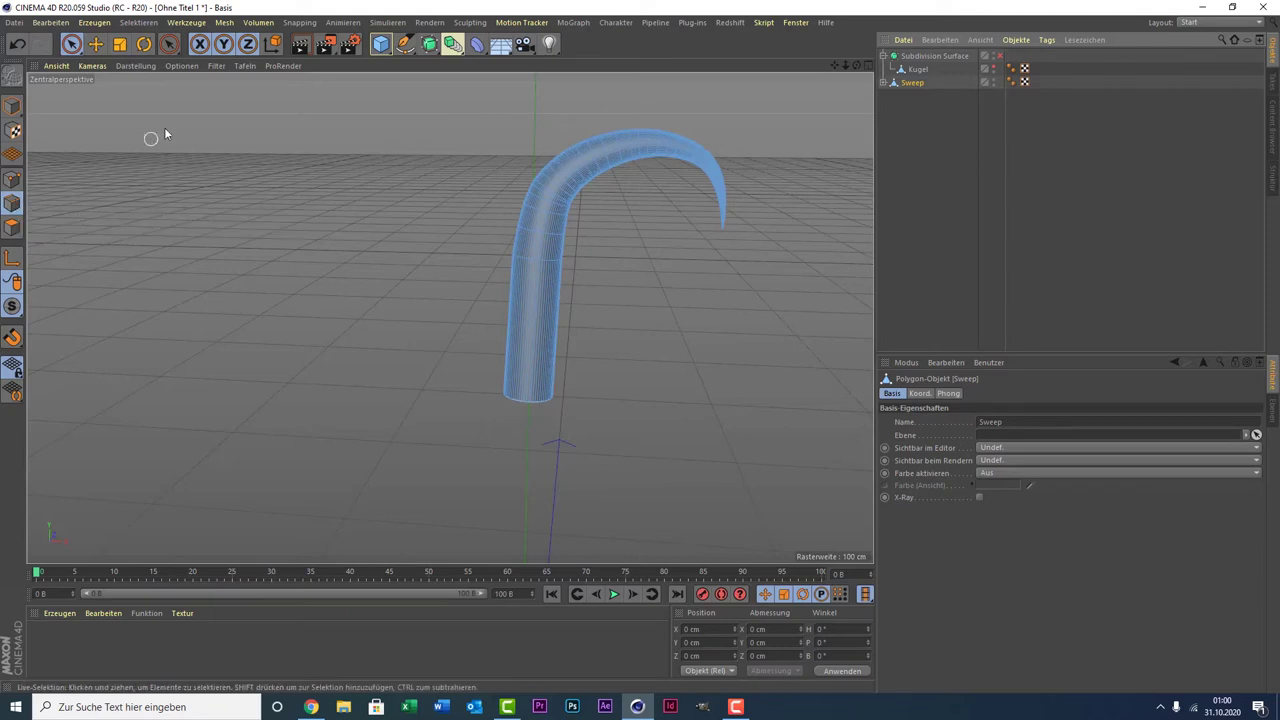
{"action": "left_click", "coordinate": [137, 23]}
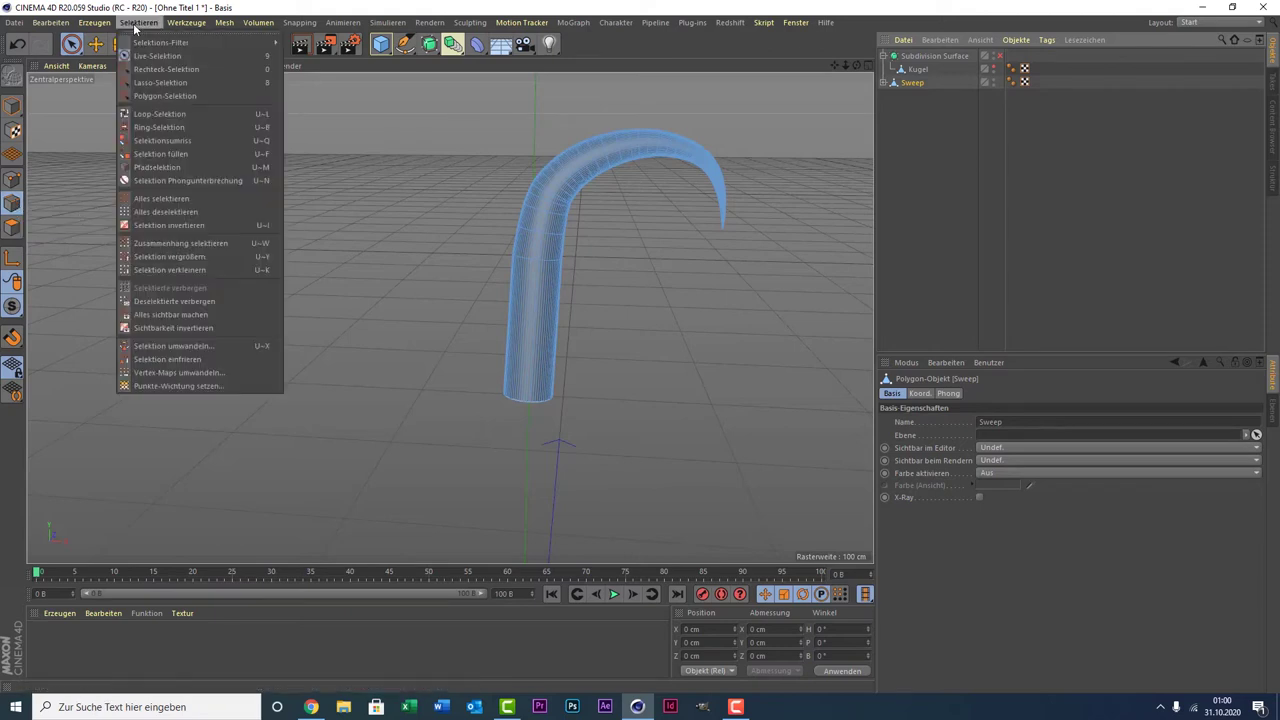
{"action": "left_click", "coordinate": [190, 113]}
{"action": "scroll", "coordinate": [594, 456], "scroll_direction": "up", "scroll_amount": 3}
{"action": "scroll", "coordinate": [400, 322], "scroll_direction": "up", "scroll_amount": 1}
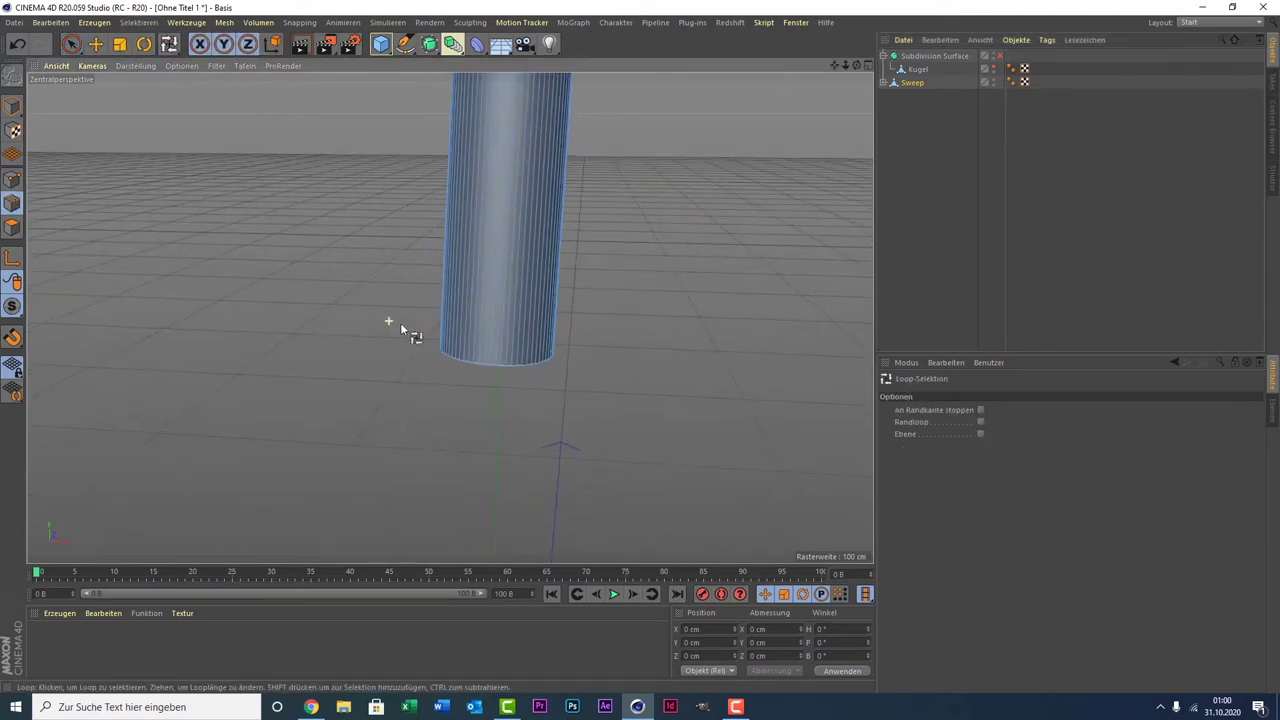
{"action": "left_click", "coordinate": [499, 366]}
Extrude the bottom loop downward and scale it outward into a wide flat flange.
{"action": "right_click", "coordinate": [246, 301]}
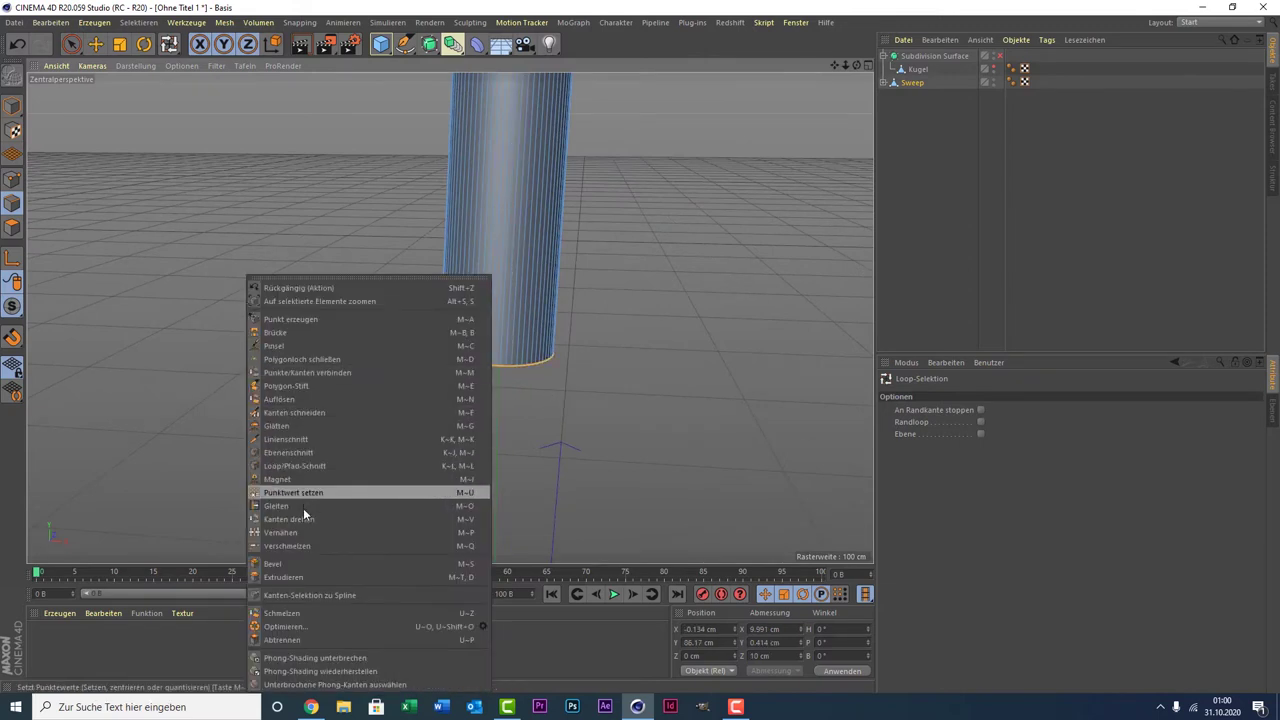
{"action": "left_click", "coordinate": [312, 577]}
{"action": "left_click_drag", "start_coordinate": [293, 512], "coordinate": [360, 512]}
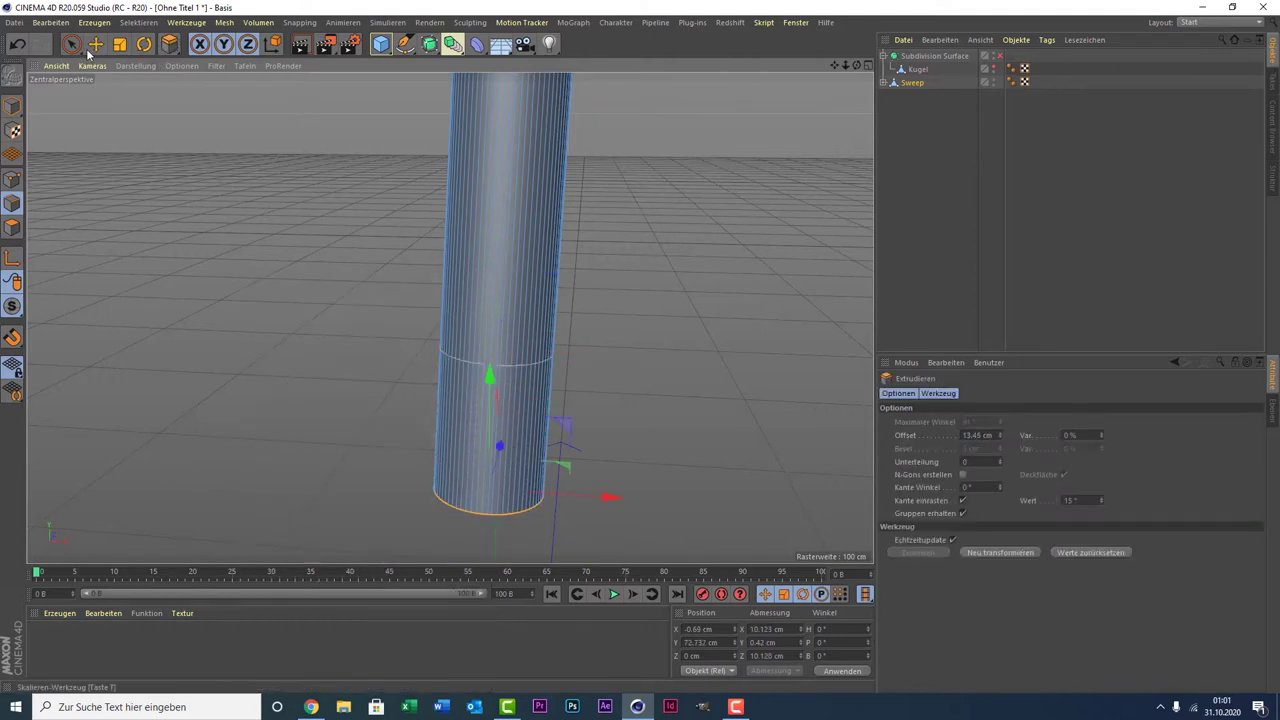
{"action": "left_click", "coordinate": [119, 44]}
{"action": "mouse_move", "coordinate": [116, 177]}
{"action": "left_mouse_down"}
{"action": "mouse_move", "coordinate": [514, 363]}
{"action": "mouse_move", "coordinate": [556, 225]}
{"action": "mouse_move", "coordinate": [638, 258]}
{"action": "mouse_move", "coordinate": [635, 385]}
{"action": "mouse_move", "coordinate": [694, 357]}
{"action": "mouse_move", "coordinate": [746, 302]}
{"action": "mouse_move", "coordinate": [726, 318]}
{"action": "left_mouse_up"}
{"action": "scroll", "coordinate": [638, 259], "scroll_direction": "down", "scroll_amount": 3}
{"action": "scroll", "coordinate": [655, 250], "scroll_direction": "up", "scroll_amount": 2}
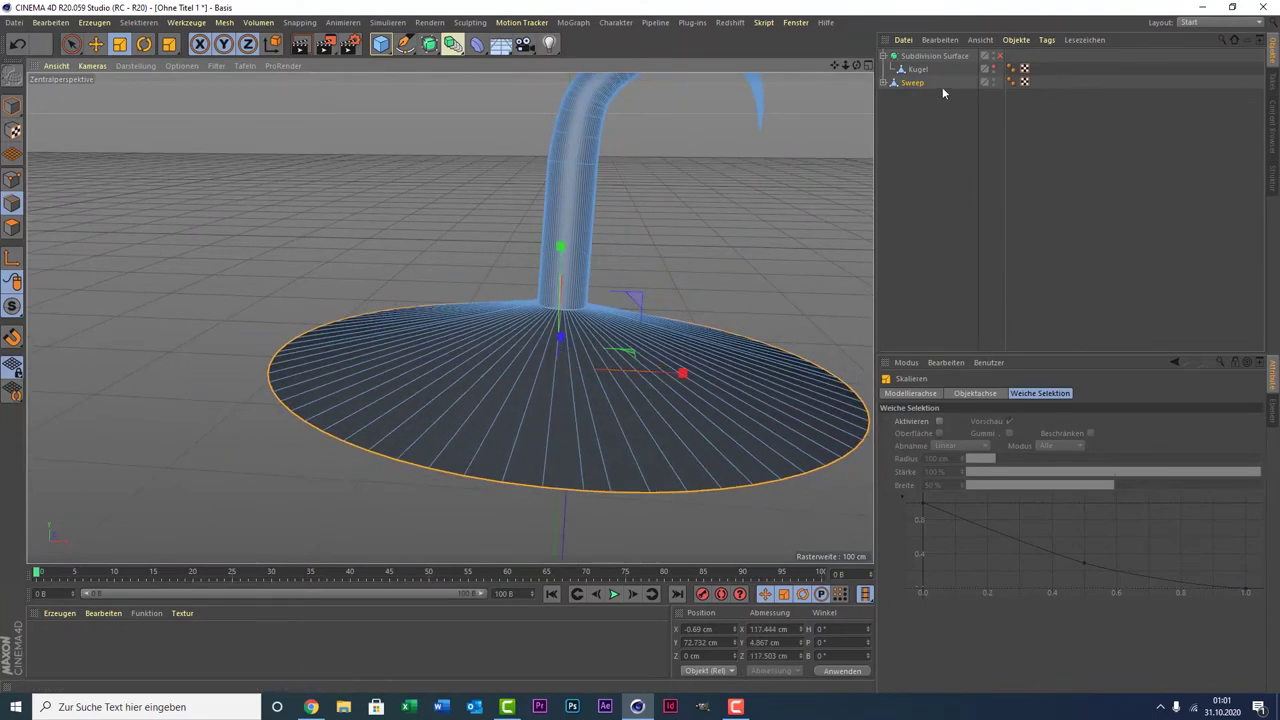
Make the Kugel sphere visible, re-enable the Subdivision Surface, and maximize the front view.
{"action": "left_click", "coordinate": [997, 68]}
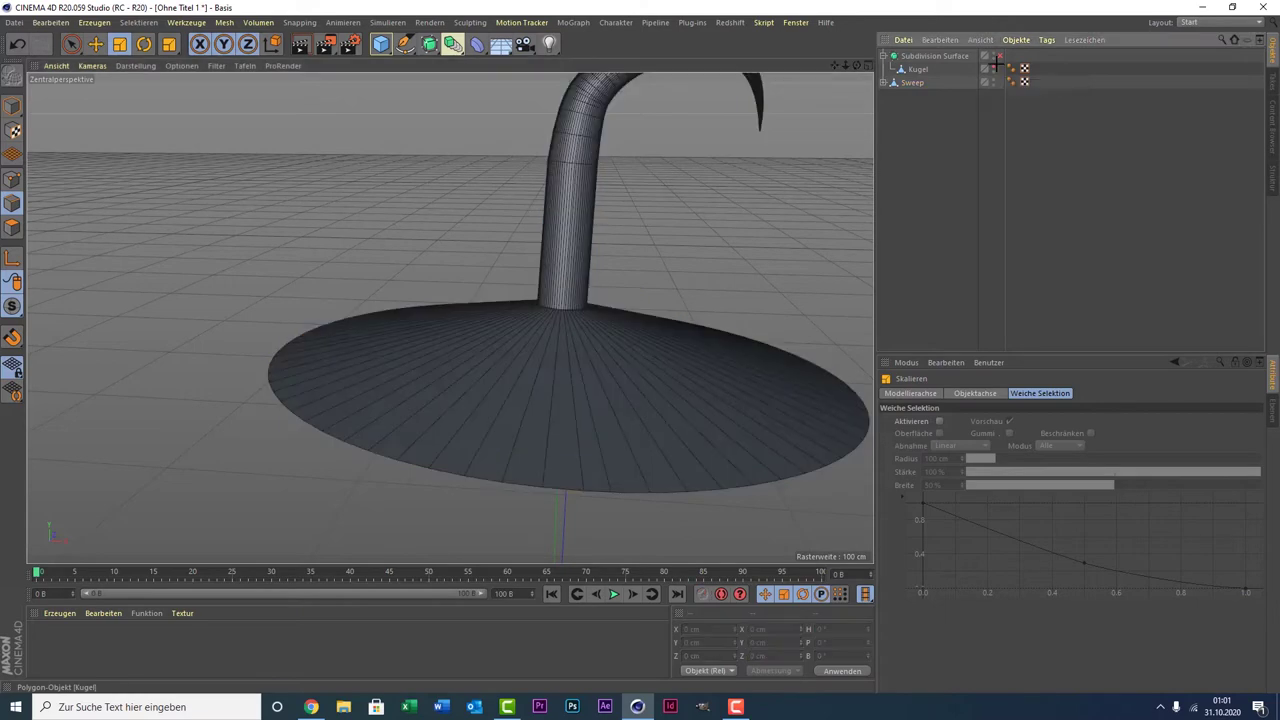
{"action": "left_click", "coordinate": [994, 67]}
{"action": "left_click", "coordinate": [997, 56]}
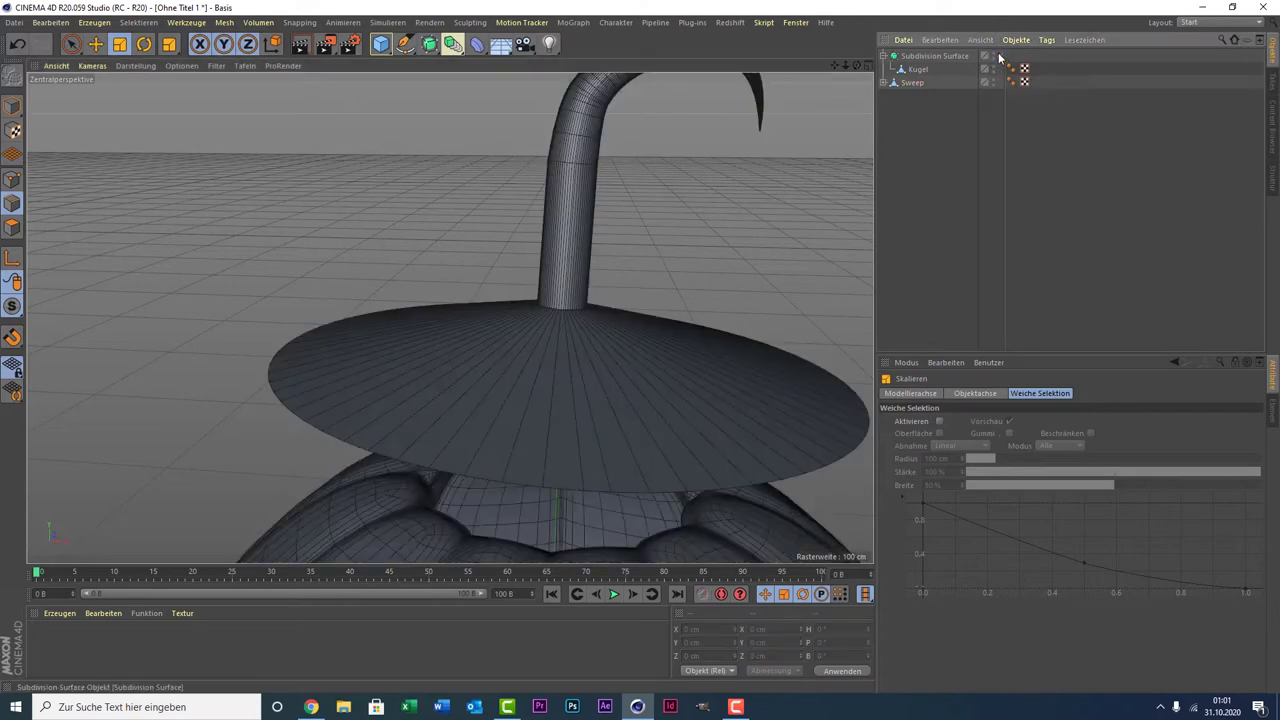
{"action": "scroll", "coordinate": [764, 285], "scroll_direction": "down", "scroll_amount": 2}
{"action": "scroll", "coordinate": [748, 338], "scroll_direction": "down", "scroll_amount": 1}
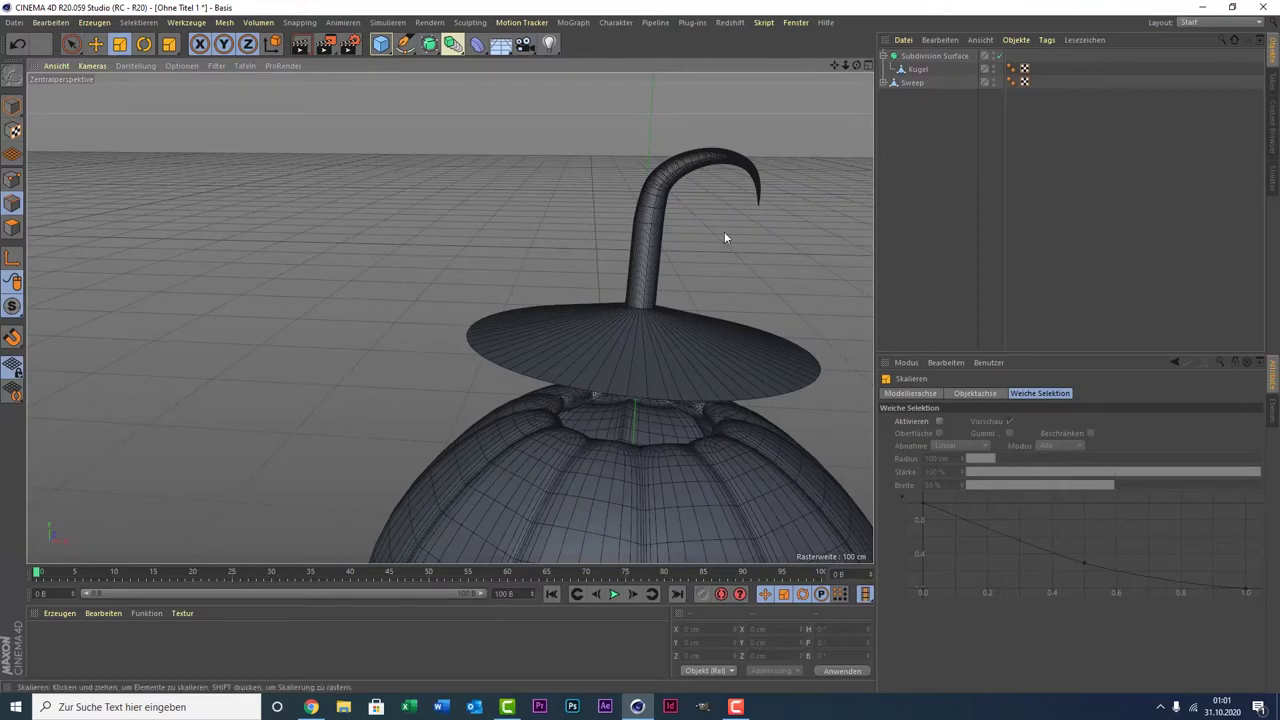
{"action": "middle_click", "coordinate": [635, 417]}
{"action": "middle_click", "coordinate": [635, 417]}
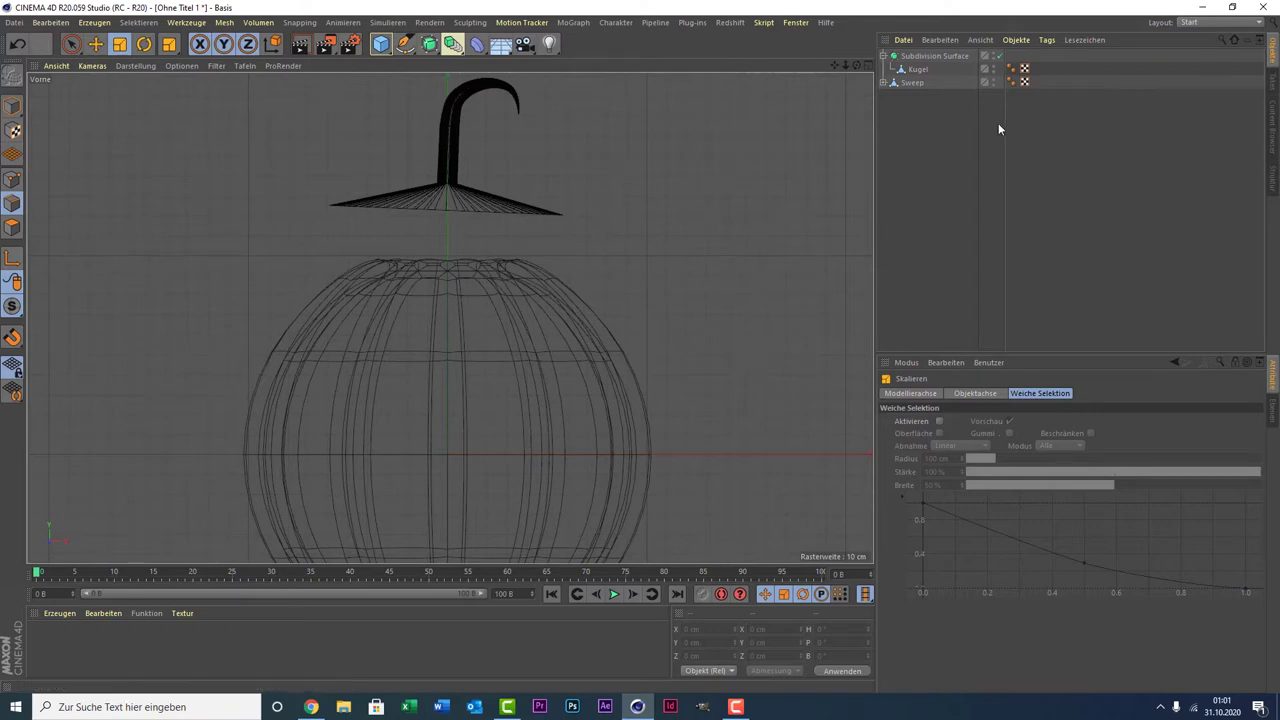
{"action": "left_click", "coordinate": [921, 57]}
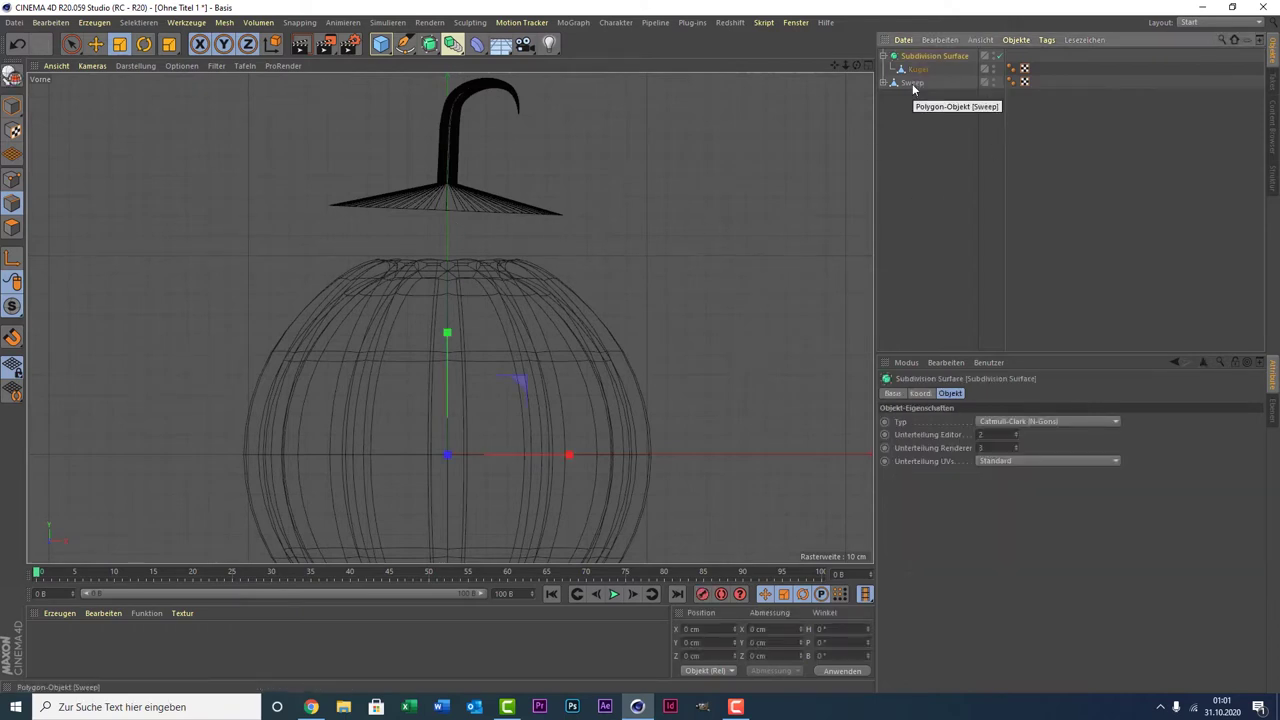
Tilt the Sweep stem about −2.5° with the Rotate tool, undoing the overshoot.
{"action": "left_click", "coordinate": [911, 82]}
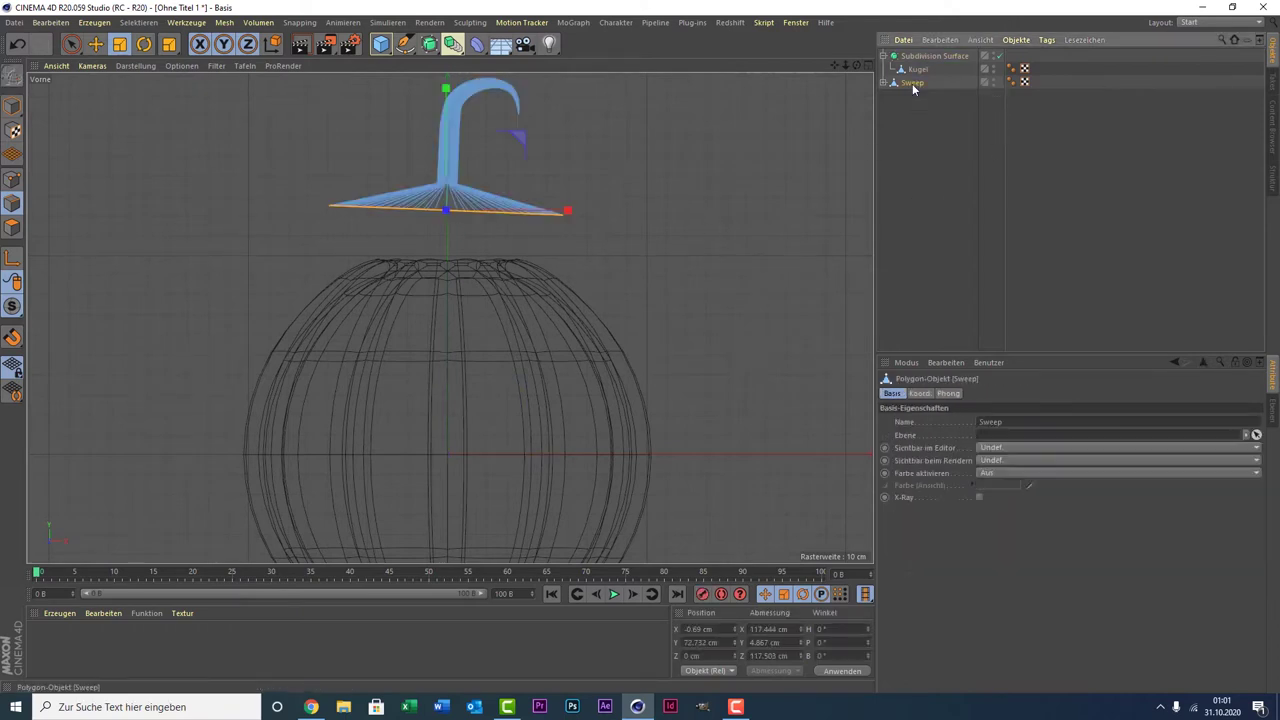
{"action": "left_click", "coordinate": [12, 106]}
{"action": "left_click", "coordinate": [145, 45]}
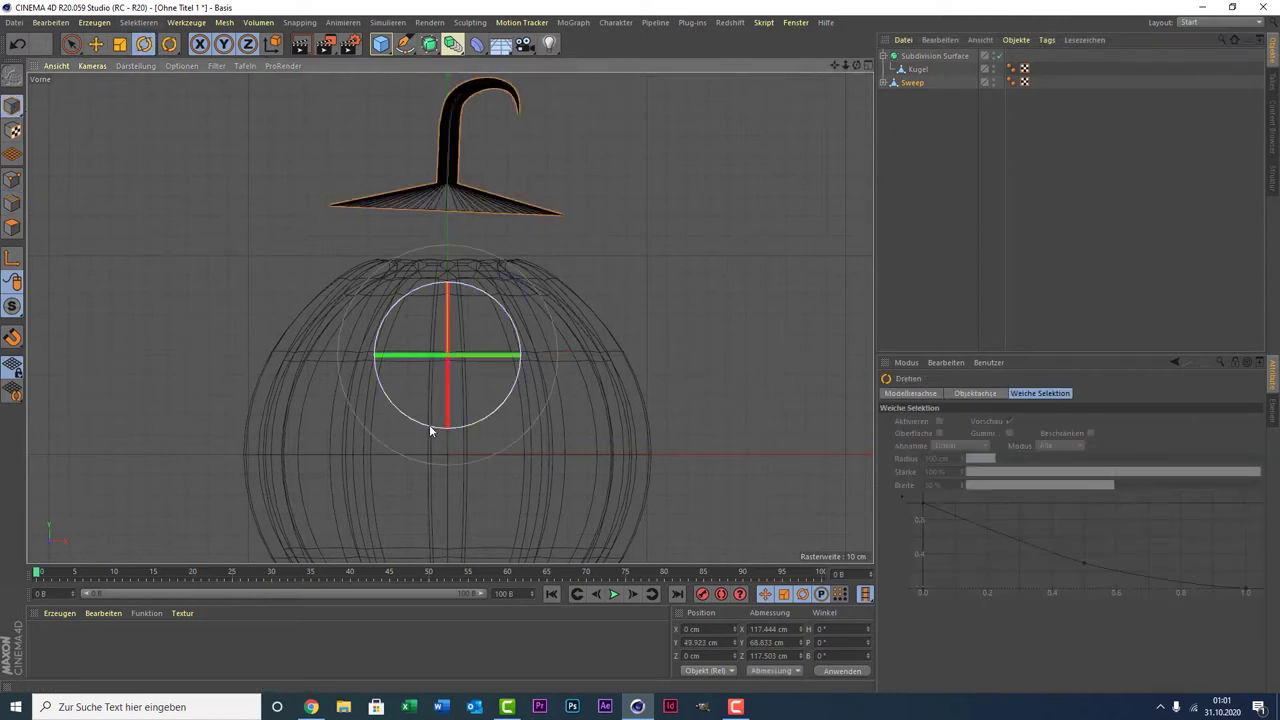
{"action": "left_click_drag", "start_coordinate": [429, 424], "coordinate": [431, 430]}
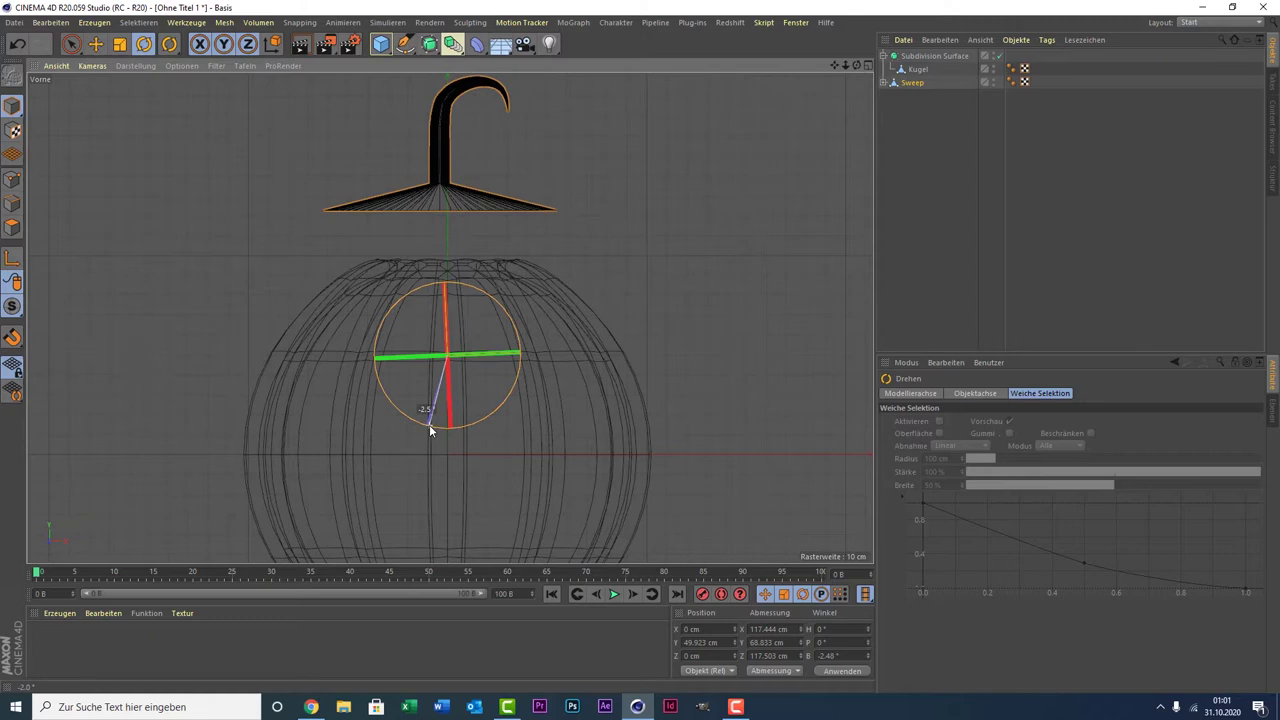
{"action": "mouse_move", "coordinate": [431, 430]}
{"action": "left_mouse_down"}
{"action": "mouse_move", "coordinate": [567, 312]}
{"action": "mouse_move", "coordinate": [234, 318]}
{"action": "mouse_move", "coordinate": [366, 540]}
{"action": "mouse_move", "coordinate": [340, 230]}
{"action": "mouse_move", "coordinate": [497, 521]}
{"action": "mouse_move", "coordinate": [468, 523]}
{"action": "left_mouse_up"}
{"action": "key", "text": "ctrl+z"}
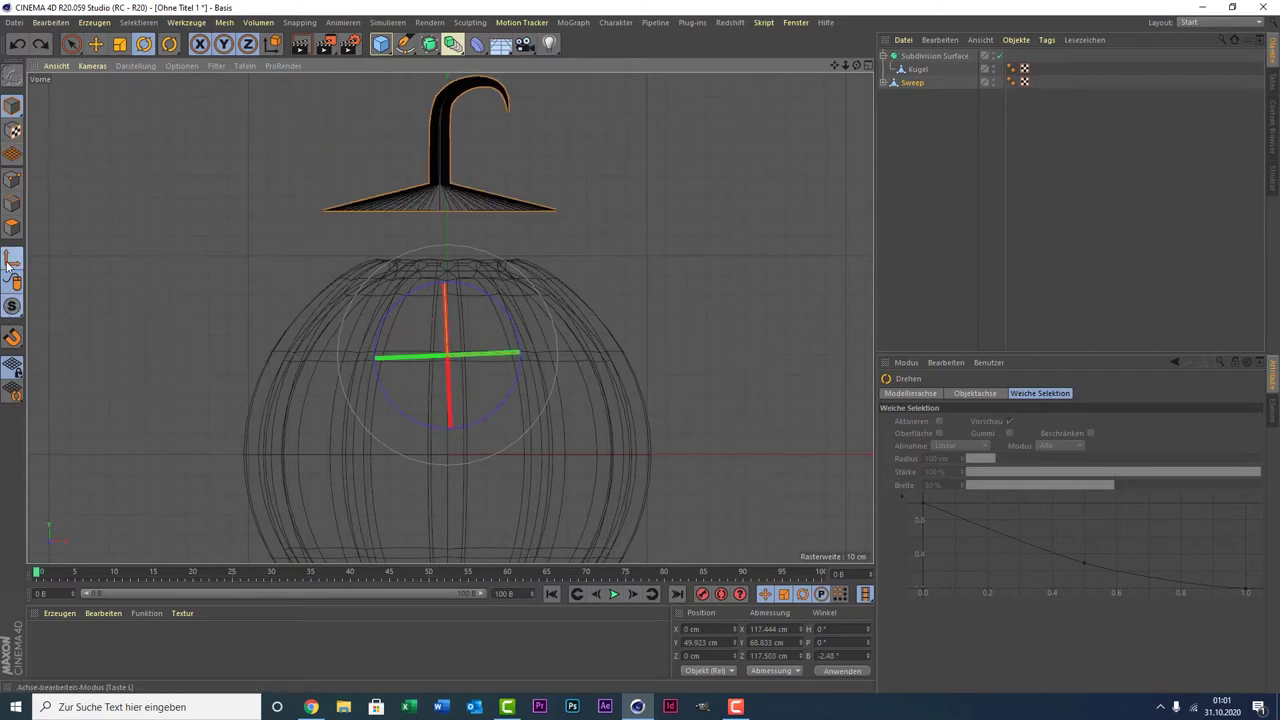
Raise the stem's pivot axis up into the stem and test a rotation, then undo it.
{"action": "left_click", "coordinate": [12, 258]}
{"action": "left_click", "coordinate": [66, 46]}
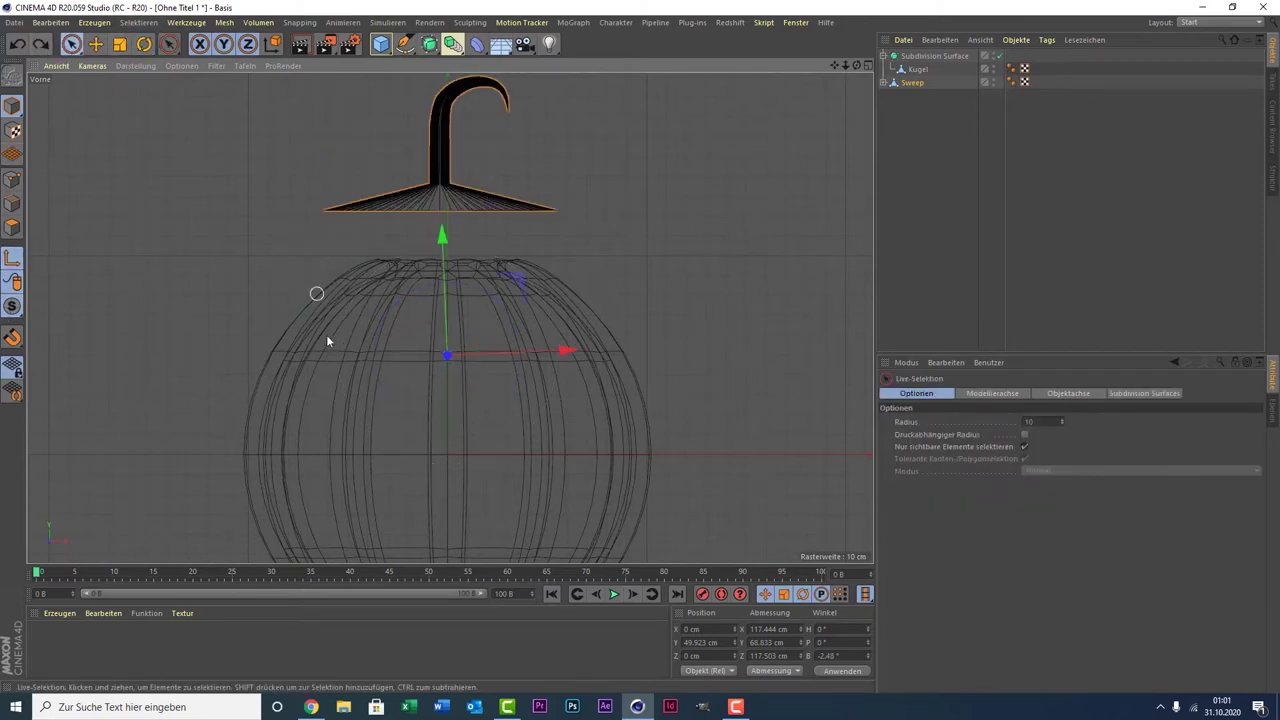
{"action": "left_click_drag", "start_coordinate": [442, 291], "coordinate": [448, 86]}
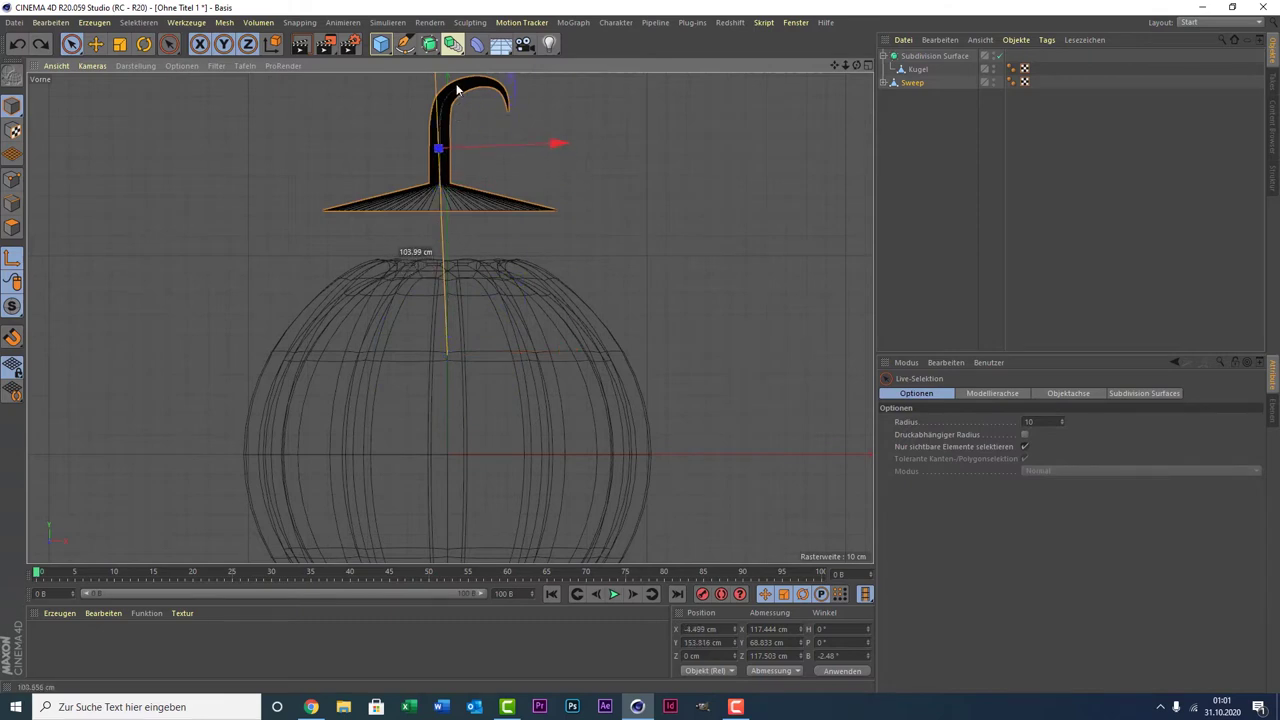
{"action": "left_click", "coordinate": [144, 44]}
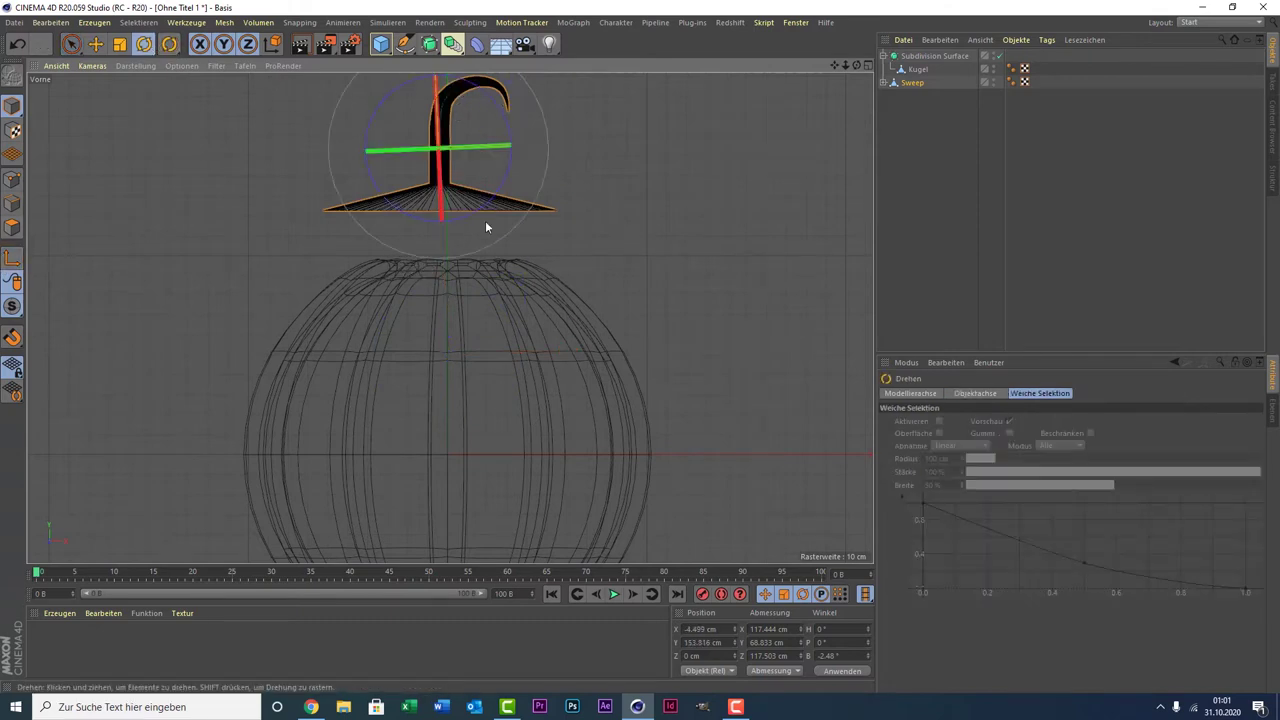
{"action": "left_click_drag", "start_coordinate": [422, 225], "coordinate": [422, 233]}
{"action": "key", "text": "ctrl+z"}
Reselect the Sweep stem and slightly reduce its tilt with the rotate trackball.
{"action": "left_click", "coordinate": [1072, 225]}
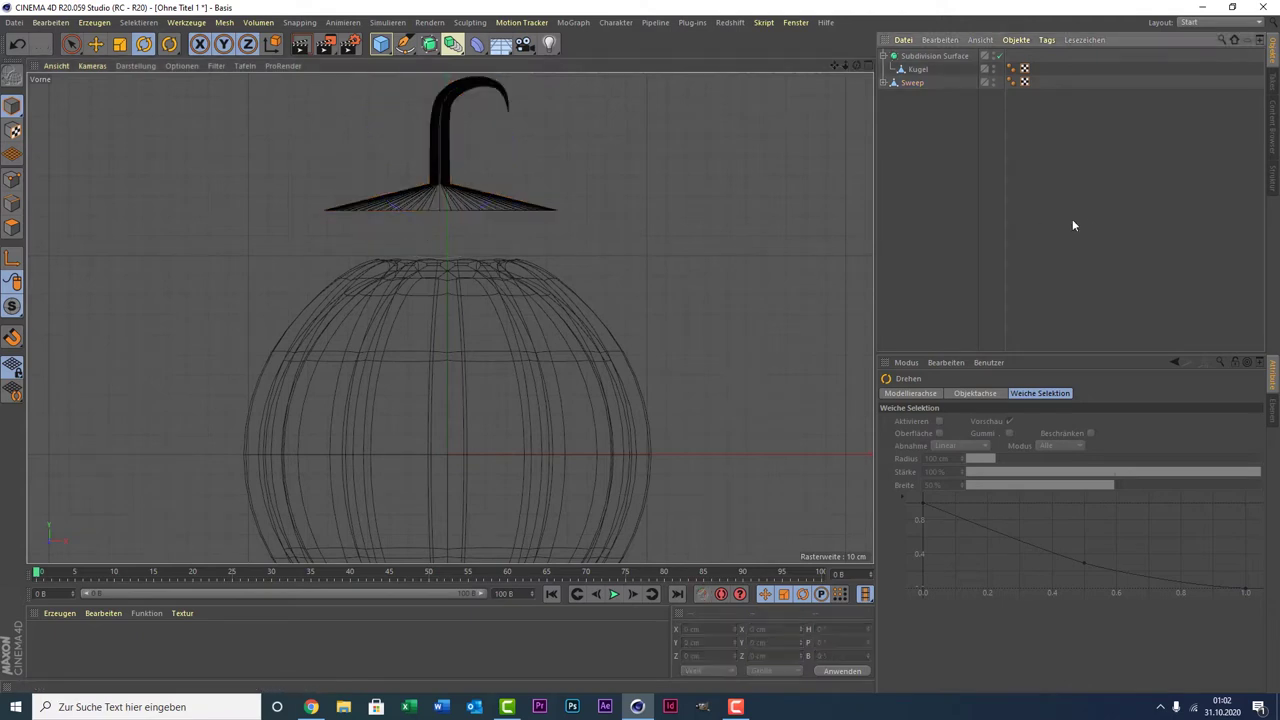
{"action": "left_click", "coordinate": [917, 69]}
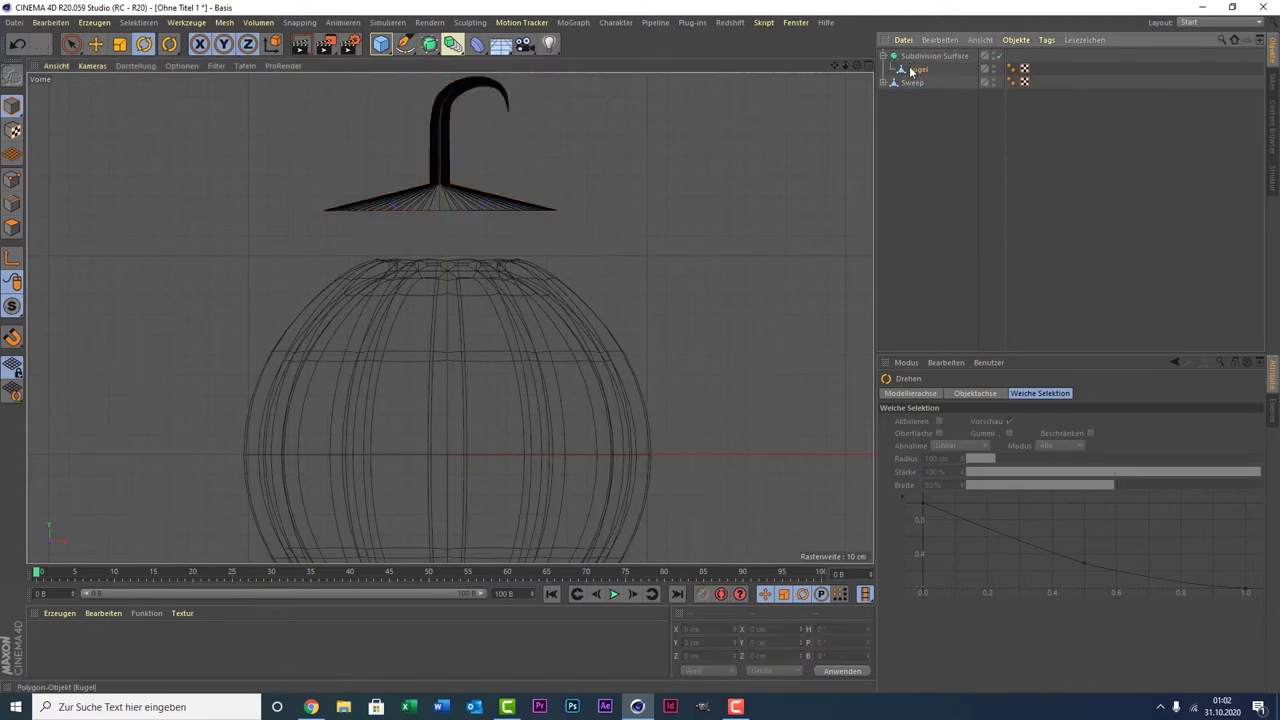
{"action": "left_click", "coordinate": [930, 56]}
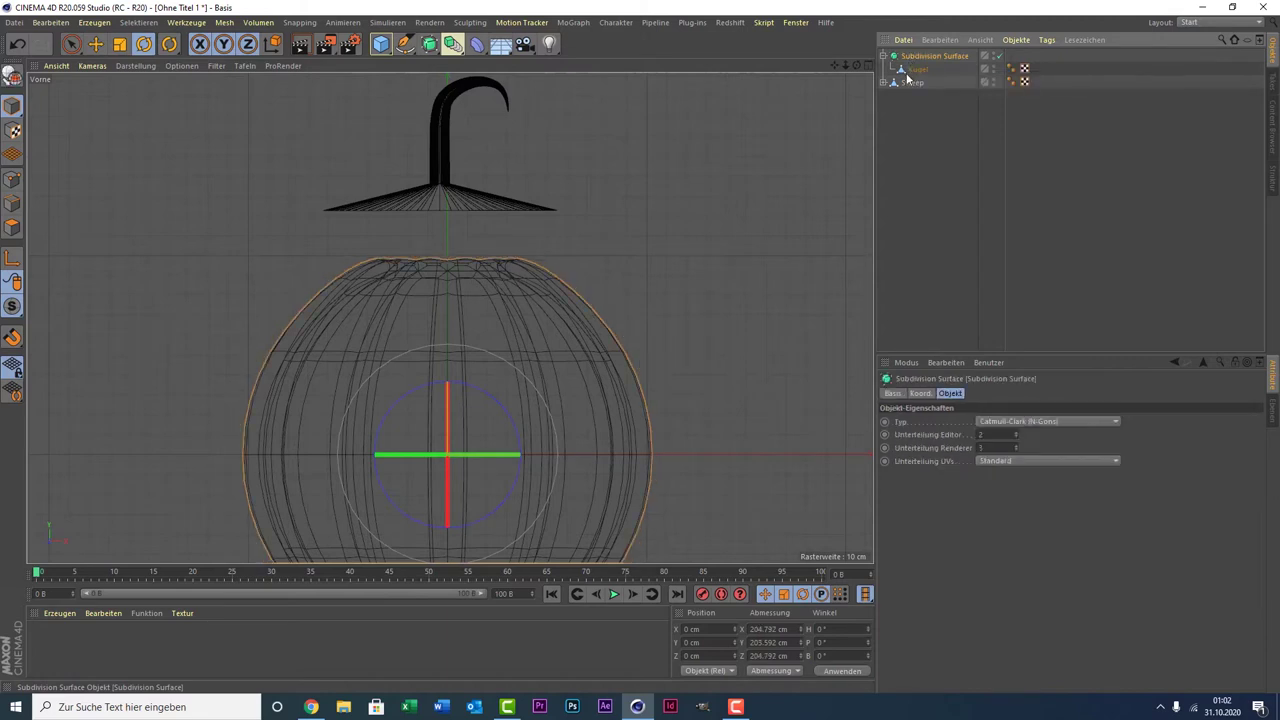
{"action": "left_click", "coordinate": [910, 82]}
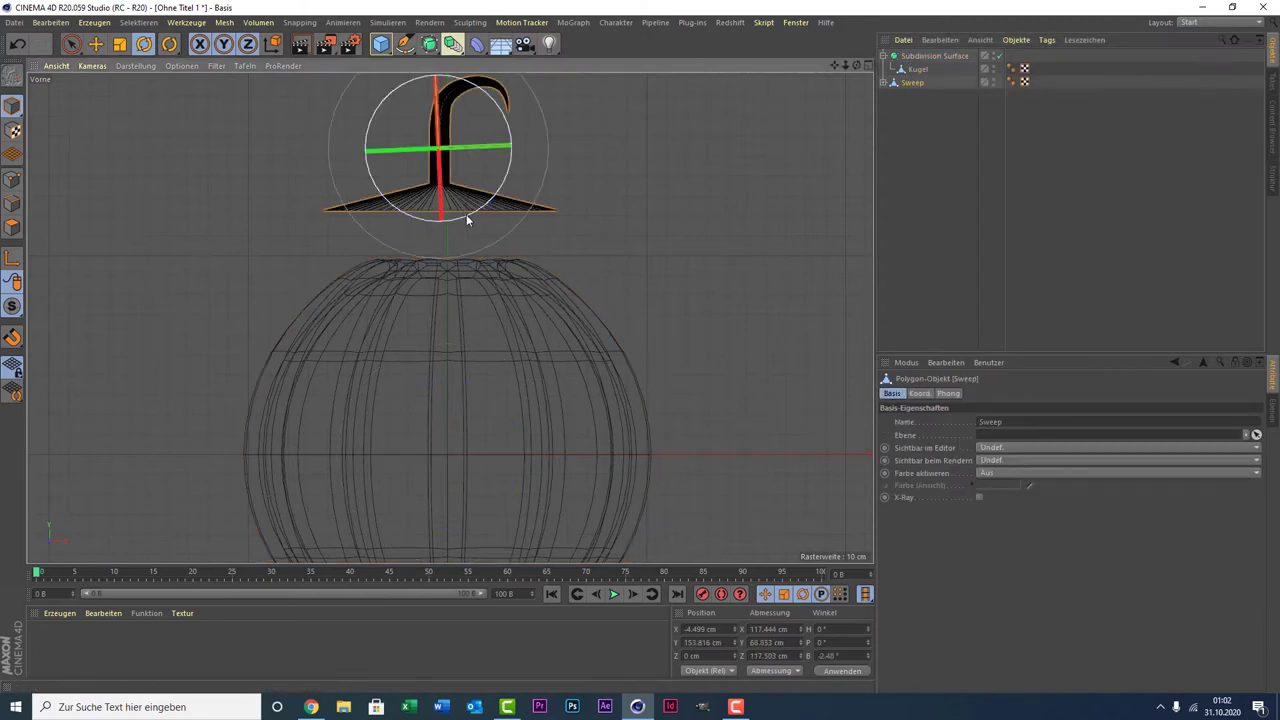
{"action": "left_click_drag", "start_coordinate": [466, 214], "coordinate": [465, 215]}
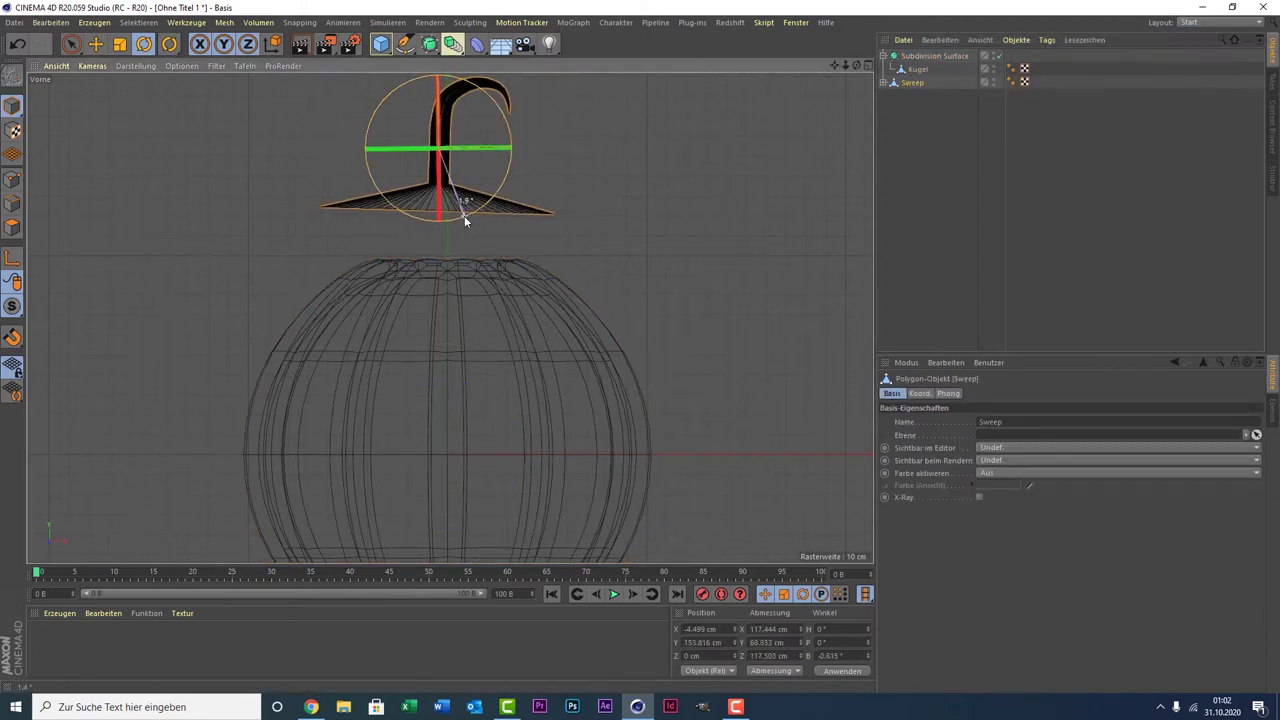
Make further small tilt adjustments, deselecting to check, ending near −2.26°.
{"action": "left_click", "coordinate": [930, 216]}
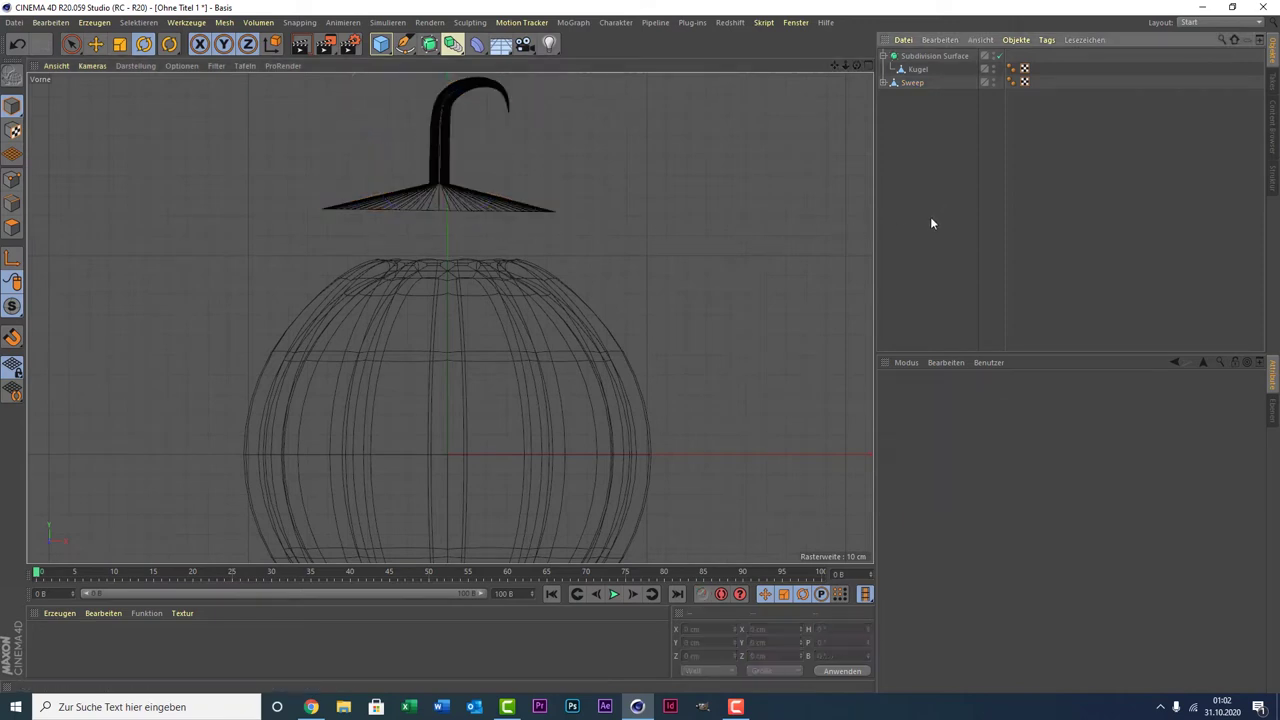
{"action": "left_click", "coordinate": [912, 82]}
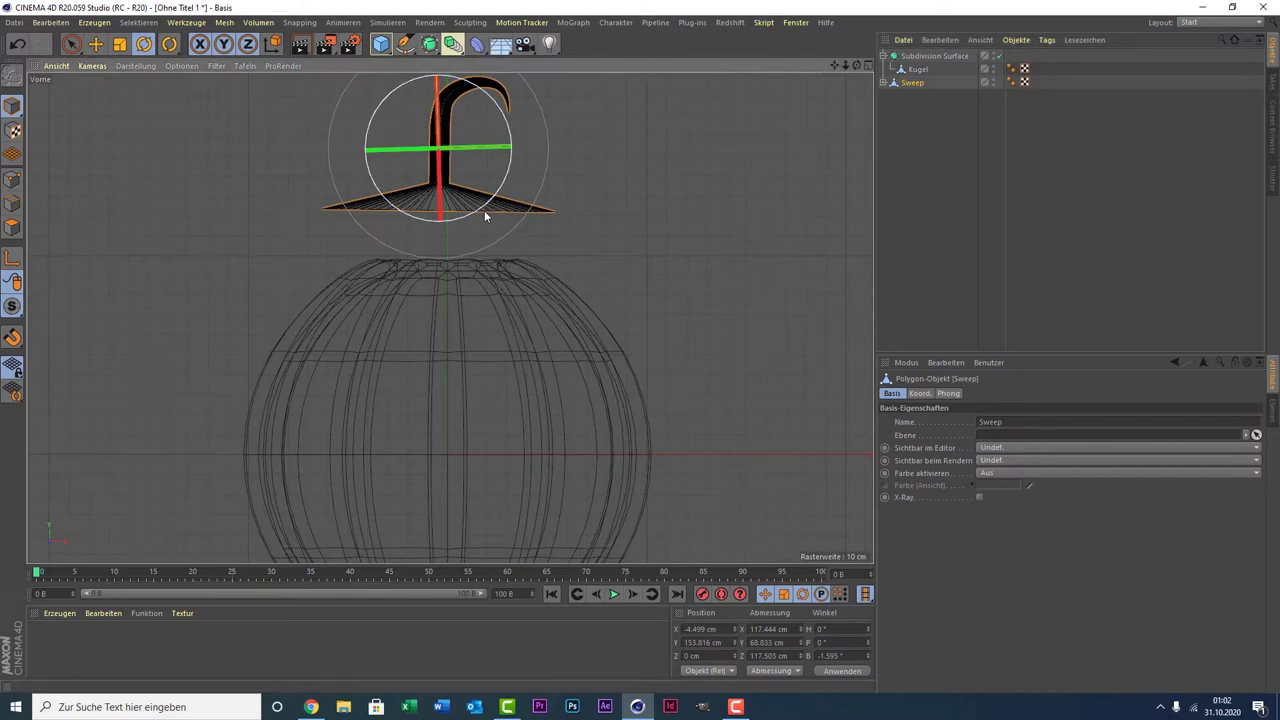
{"action": "left_click_drag", "start_coordinate": [484, 210], "coordinate": [482, 208]}
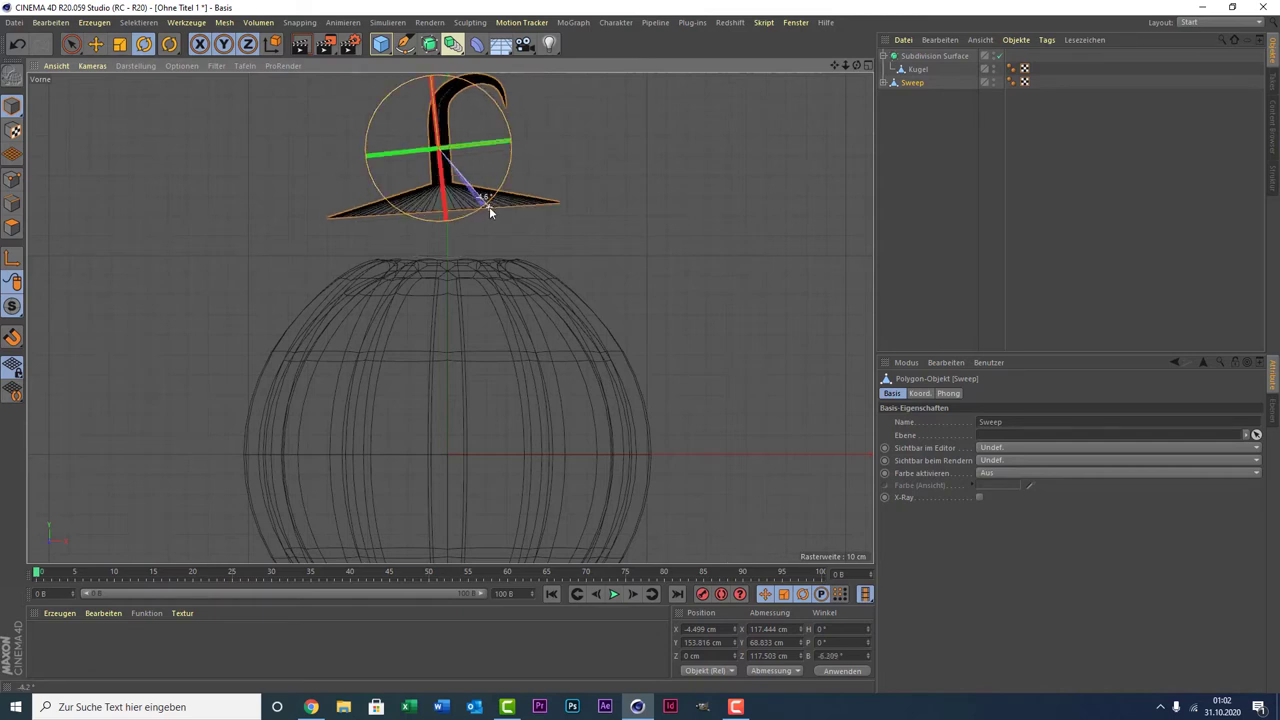
{"action": "left_click", "coordinate": [1052, 230]}
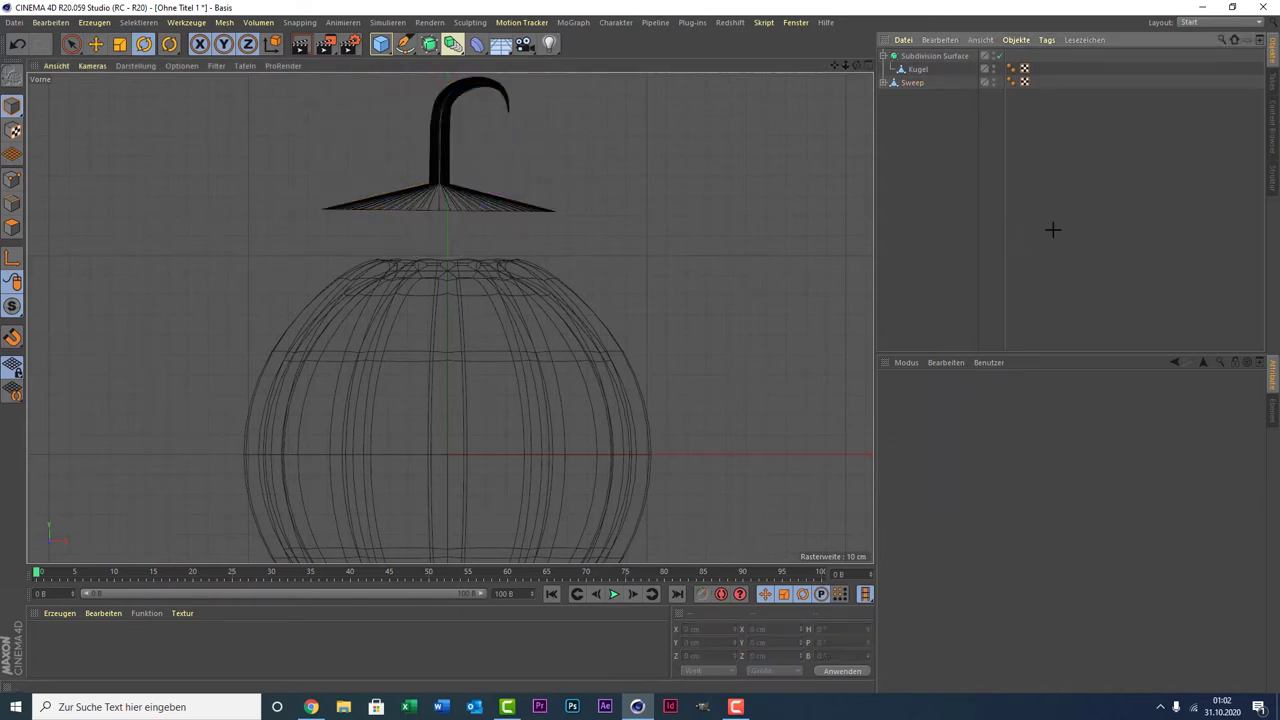
{"action": "left_click", "coordinate": [909, 83]}
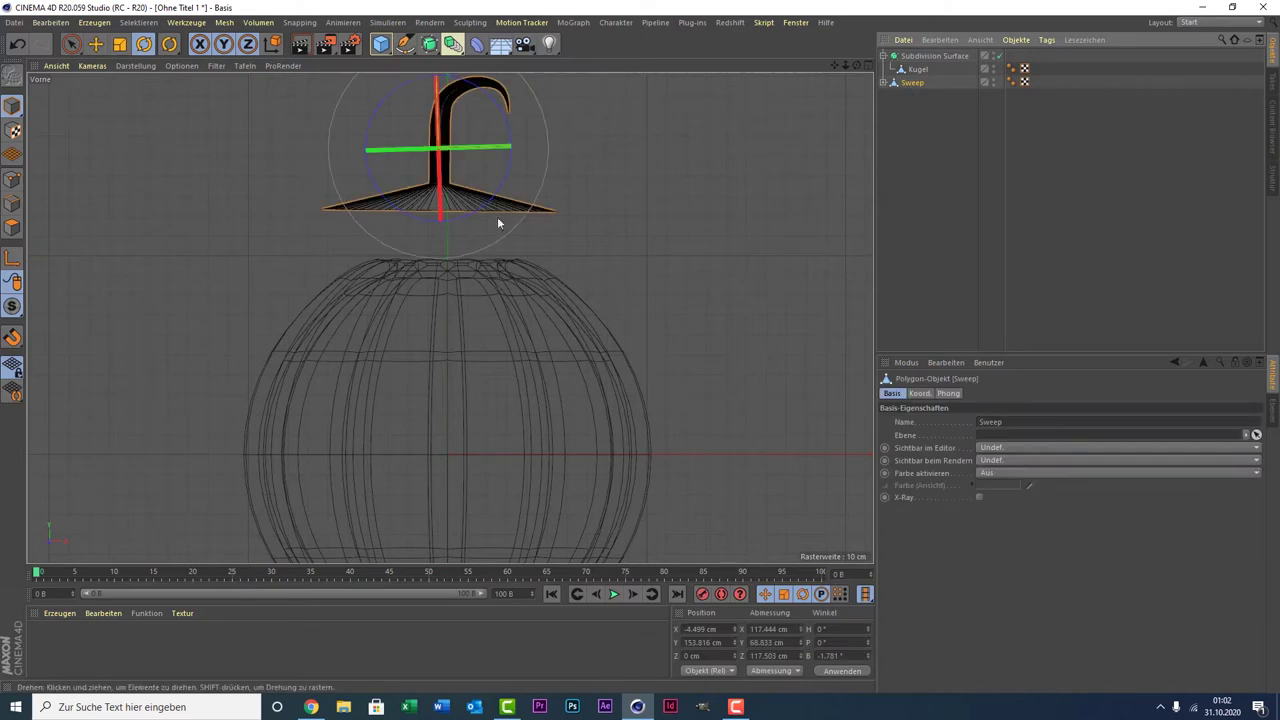
{"action": "left_click", "coordinate": [363, 134]}
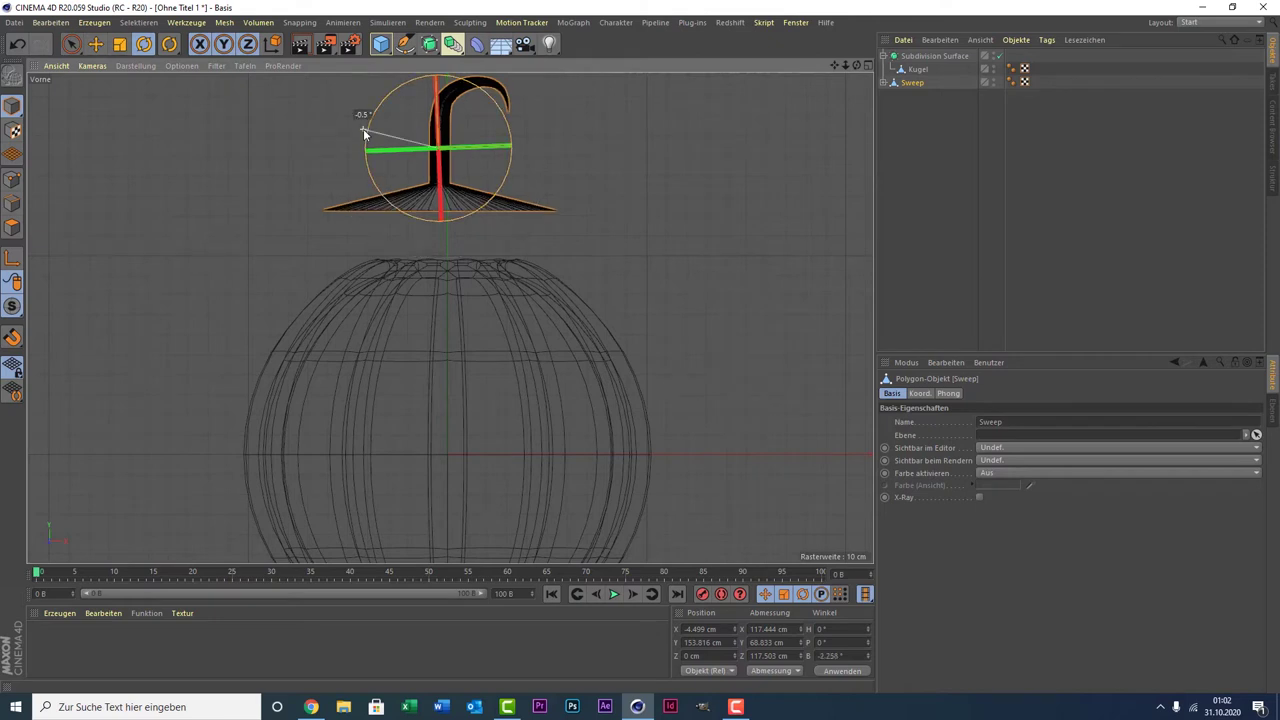
{"action": "left_click", "coordinate": [1076, 224]}
{"action": "left_click", "coordinate": [1077, 229]}
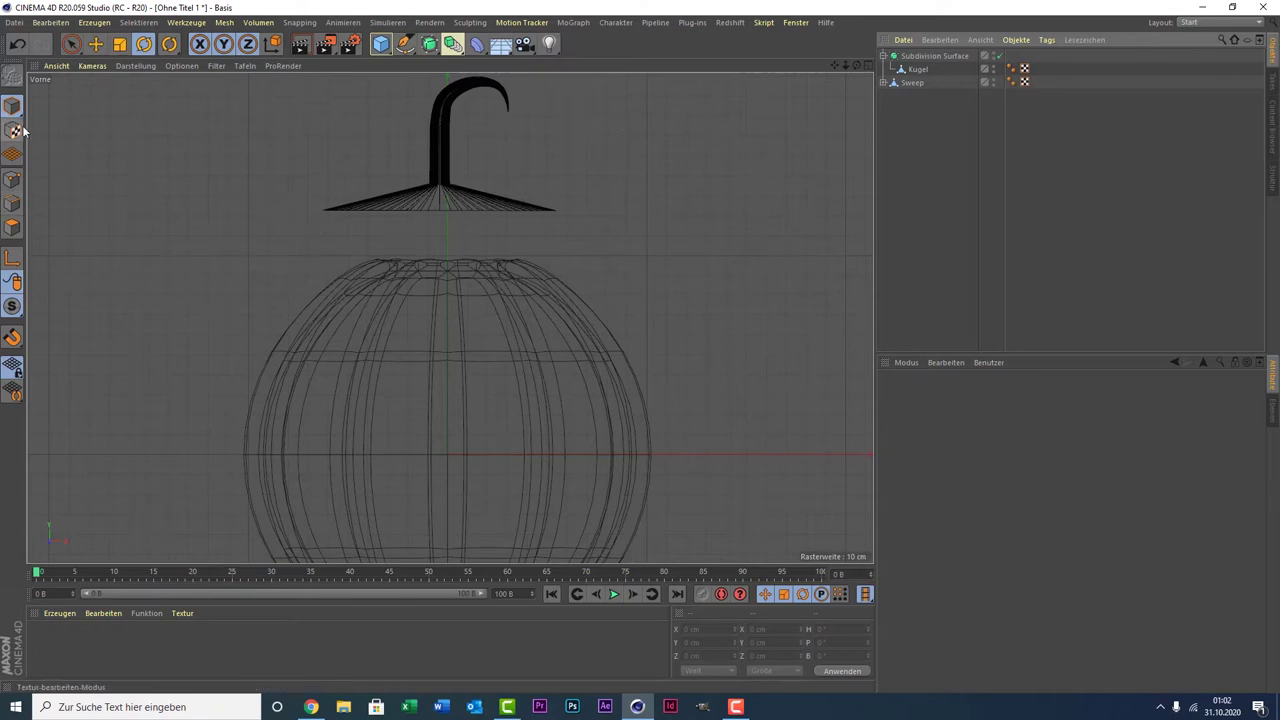
Raise the Sweep stem about 8.6 cm above the pumpkin.
{"action": "left_click", "coordinate": [12, 203]}
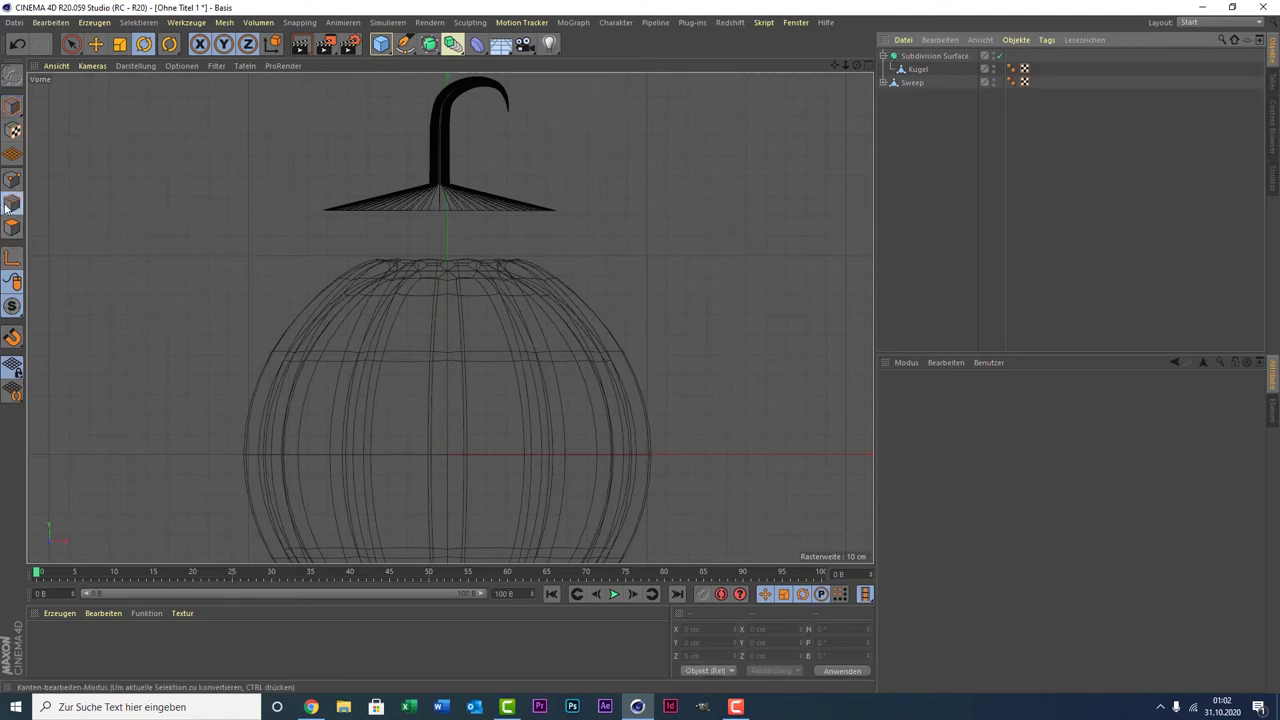
{"action": "left_click", "coordinate": [918, 83]}
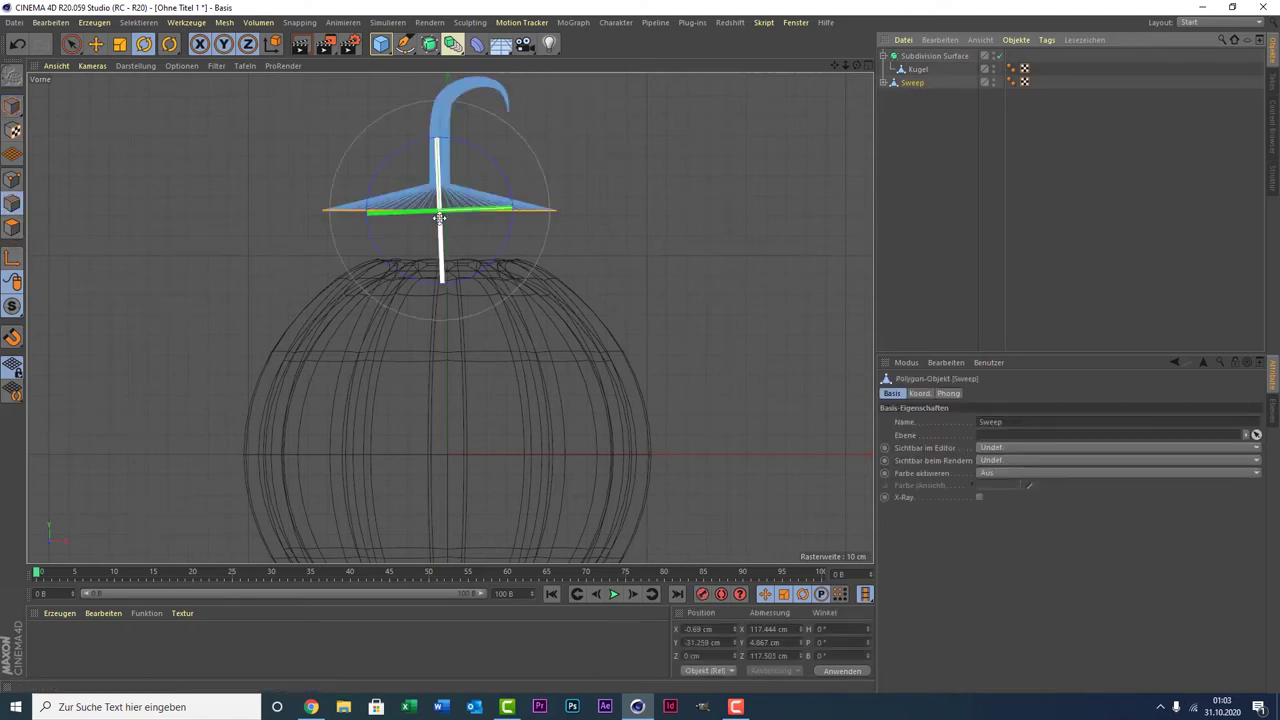
{"action": "left_click", "coordinate": [70, 44]}
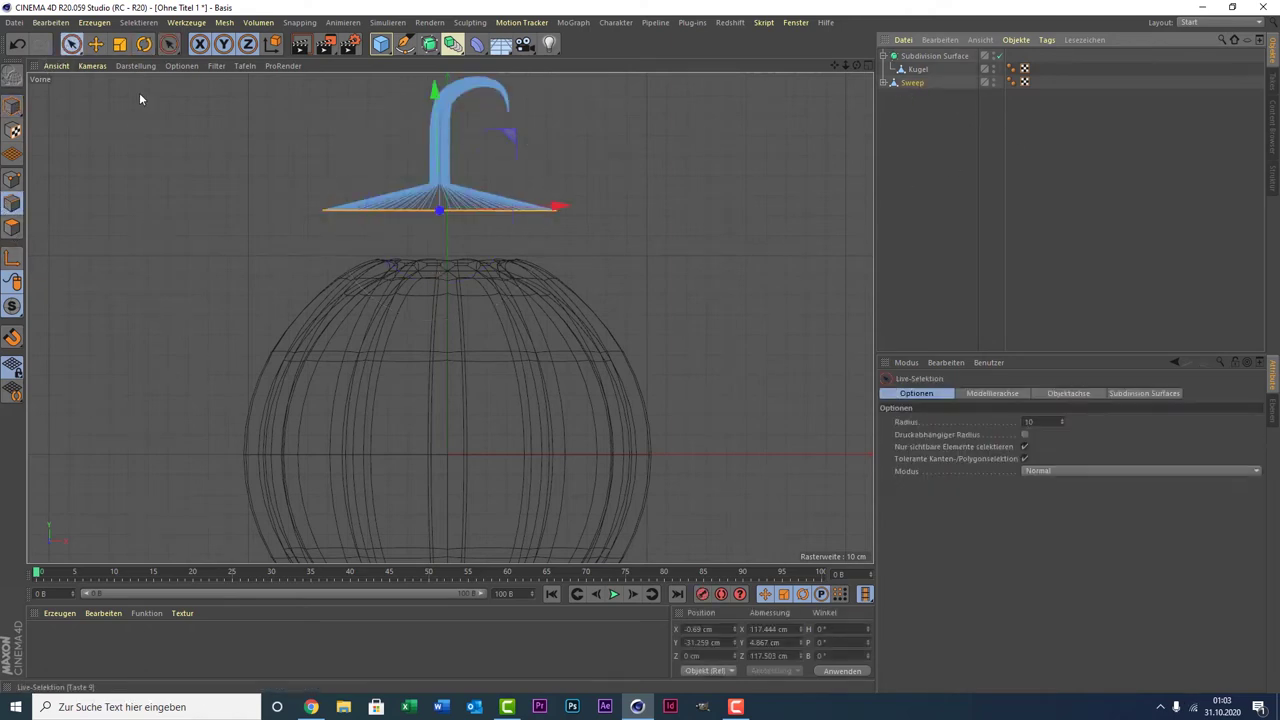
{"action": "left_click_drag", "start_coordinate": [437, 120], "coordinate": [443, 103]}
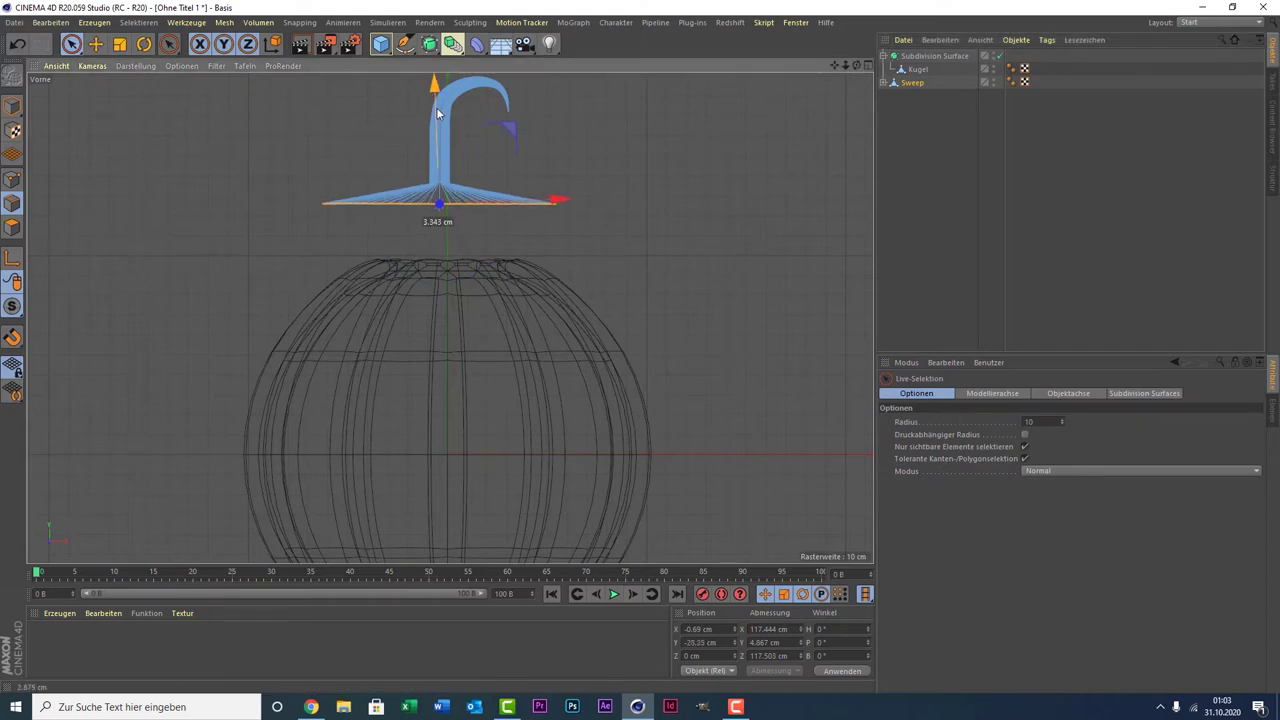
Switch to a single maximized perspective view and reselect the Sweep stem in polygon mode.
{"action": "middle_click", "coordinate": [282, 145]}
{"action": "middle_click", "coordinate": [171, 163]}
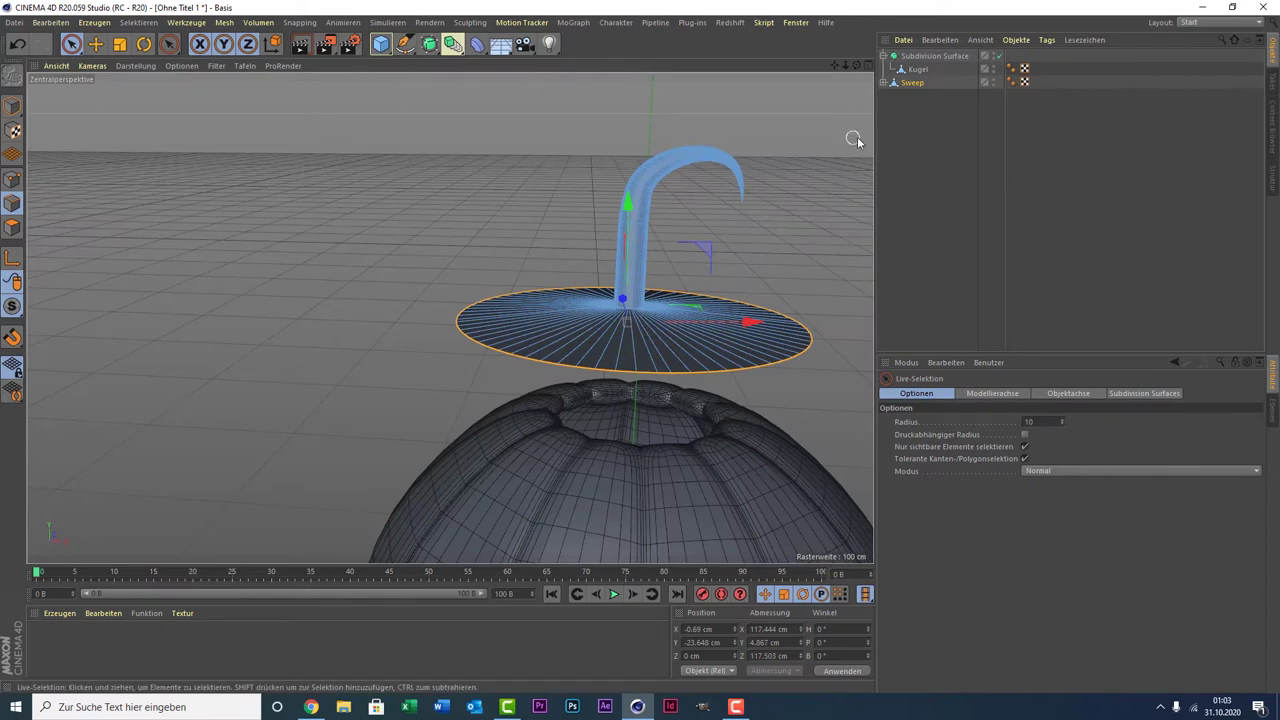
{"action": "left_click", "coordinate": [12, 105]}
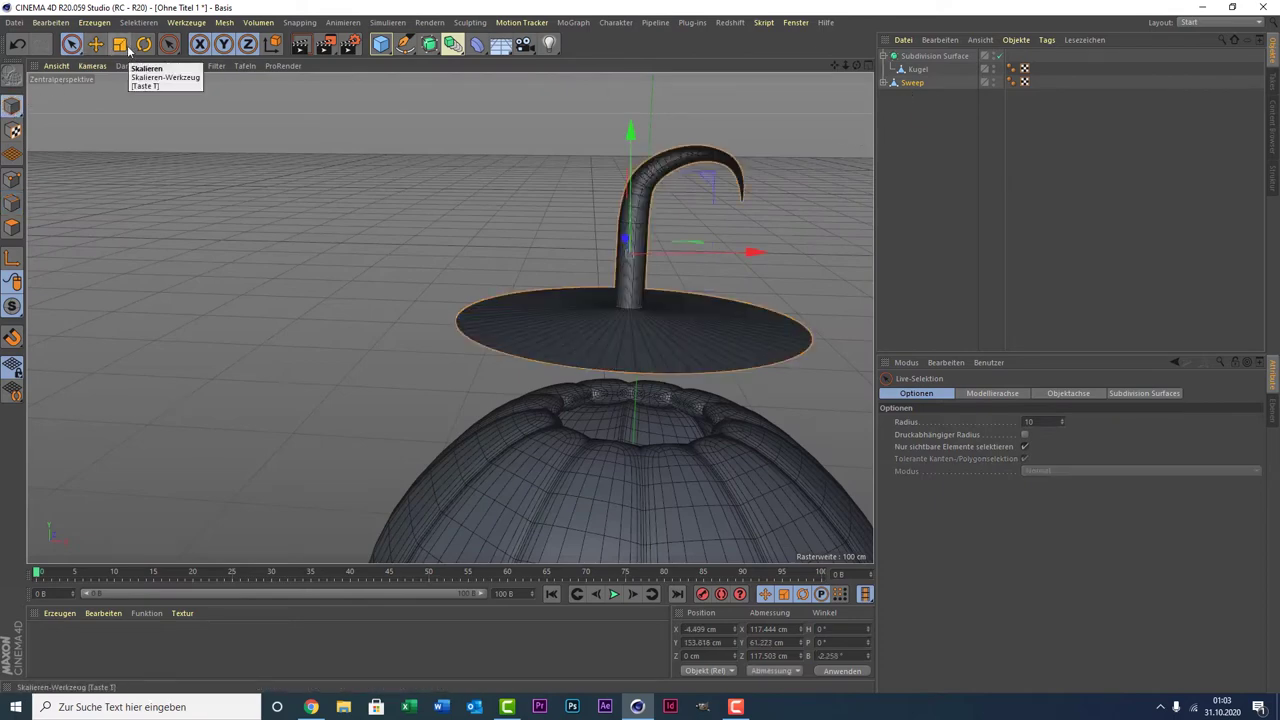
{"action": "left_click", "coordinate": [910, 83]}
{"action": "left_click", "coordinate": [12, 203]}
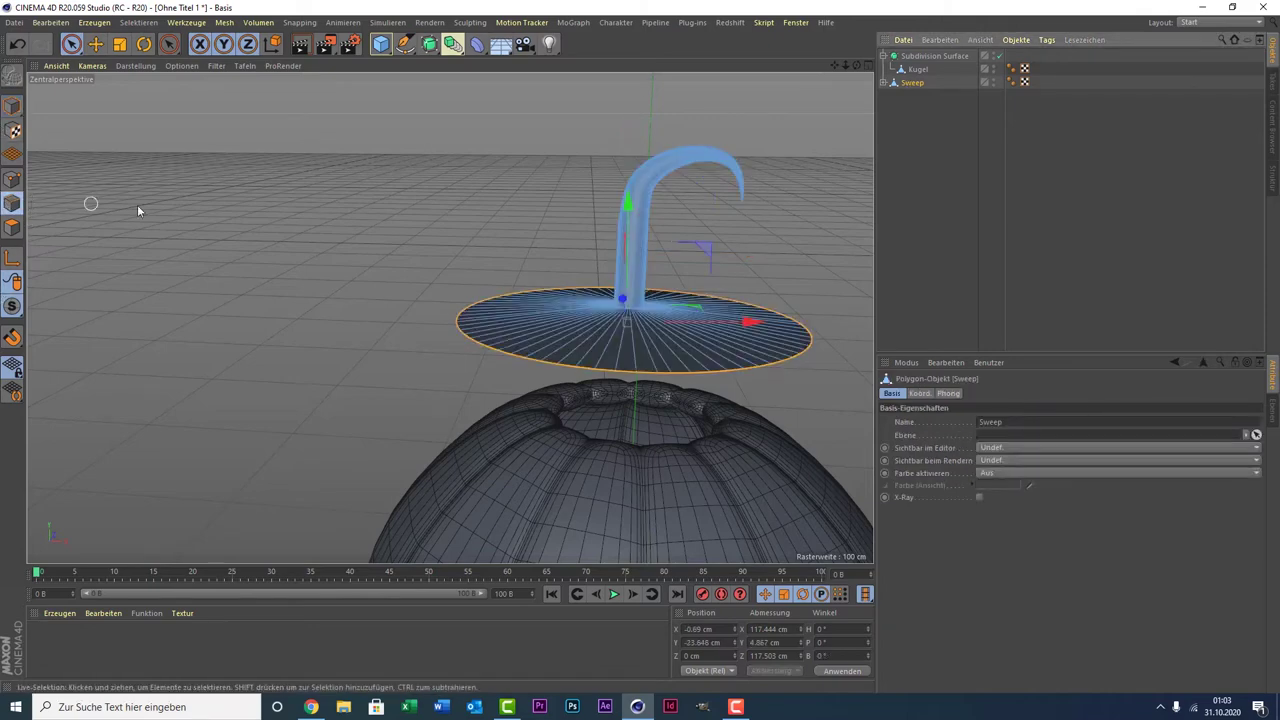
{"action": "left_click", "coordinate": [119, 43]}
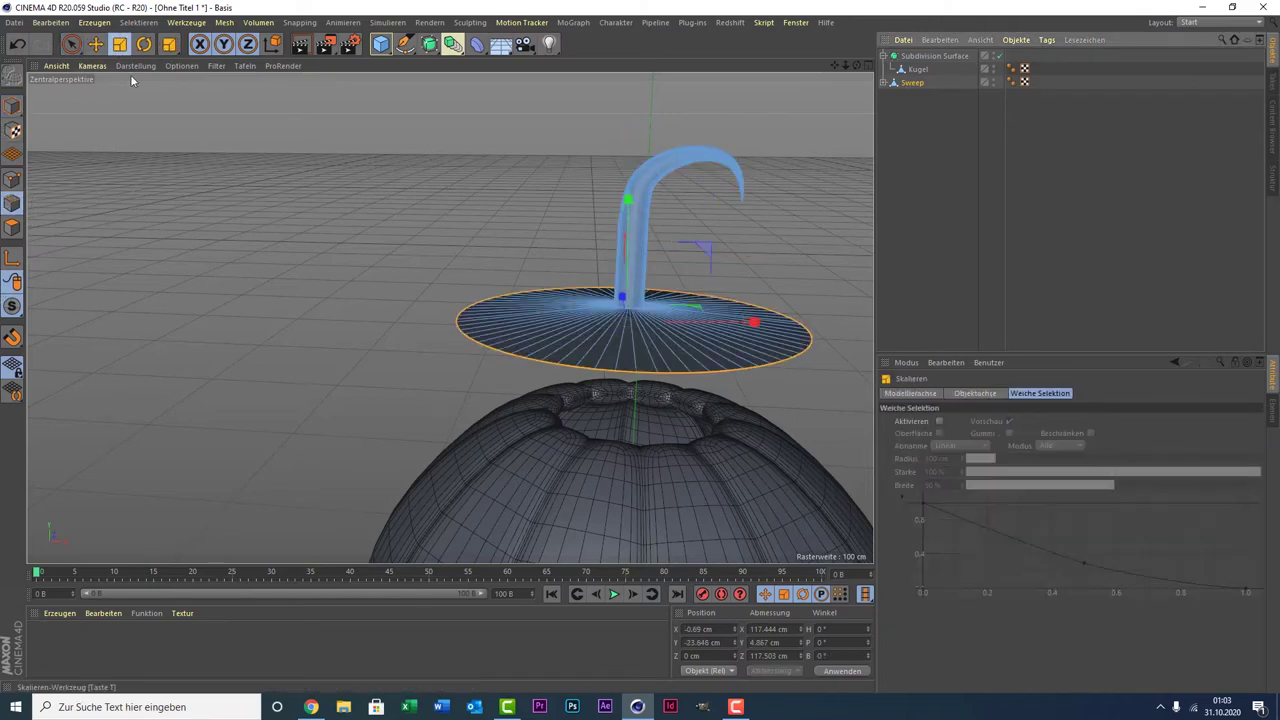
Shrink the Sweep stem and its base disc, then return to Model mode.
{"action": "left_click_drag", "start_coordinate": [316, 197], "coordinate": [155, 325]}
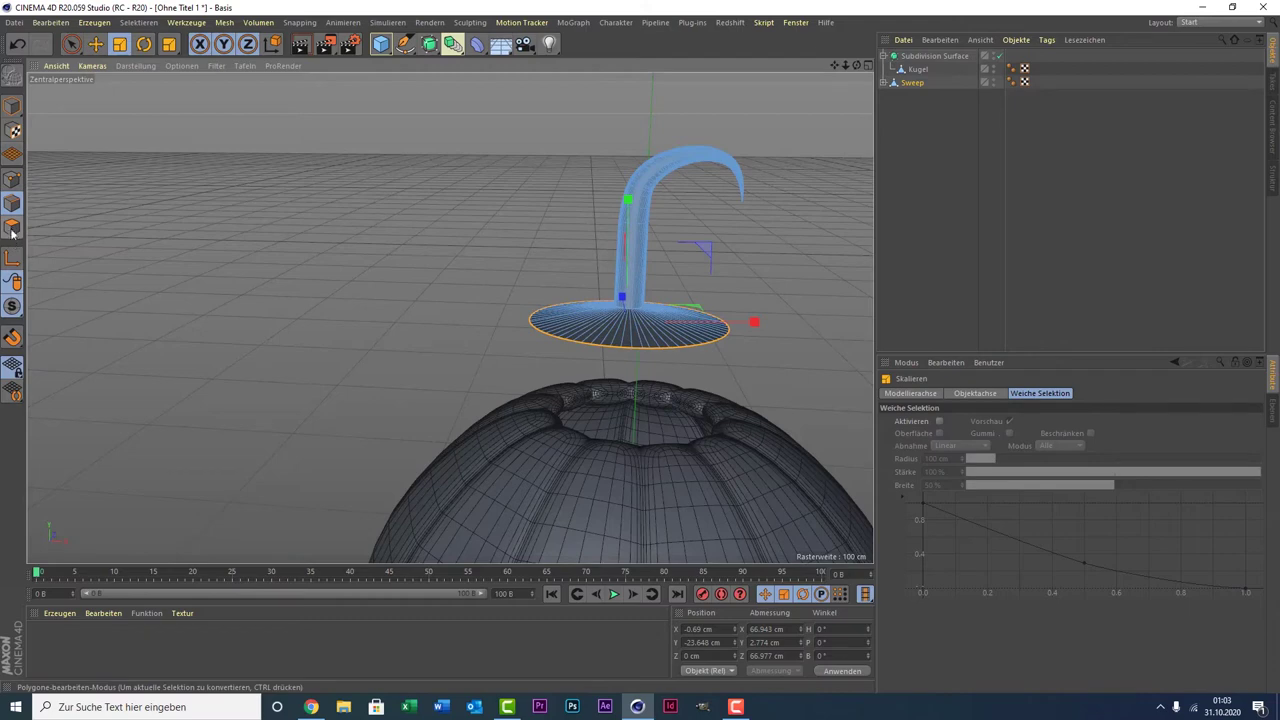
{"action": "left_click", "coordinate": [12, 106]}
{"action": "left_click", "coordinate": [70, 44]}
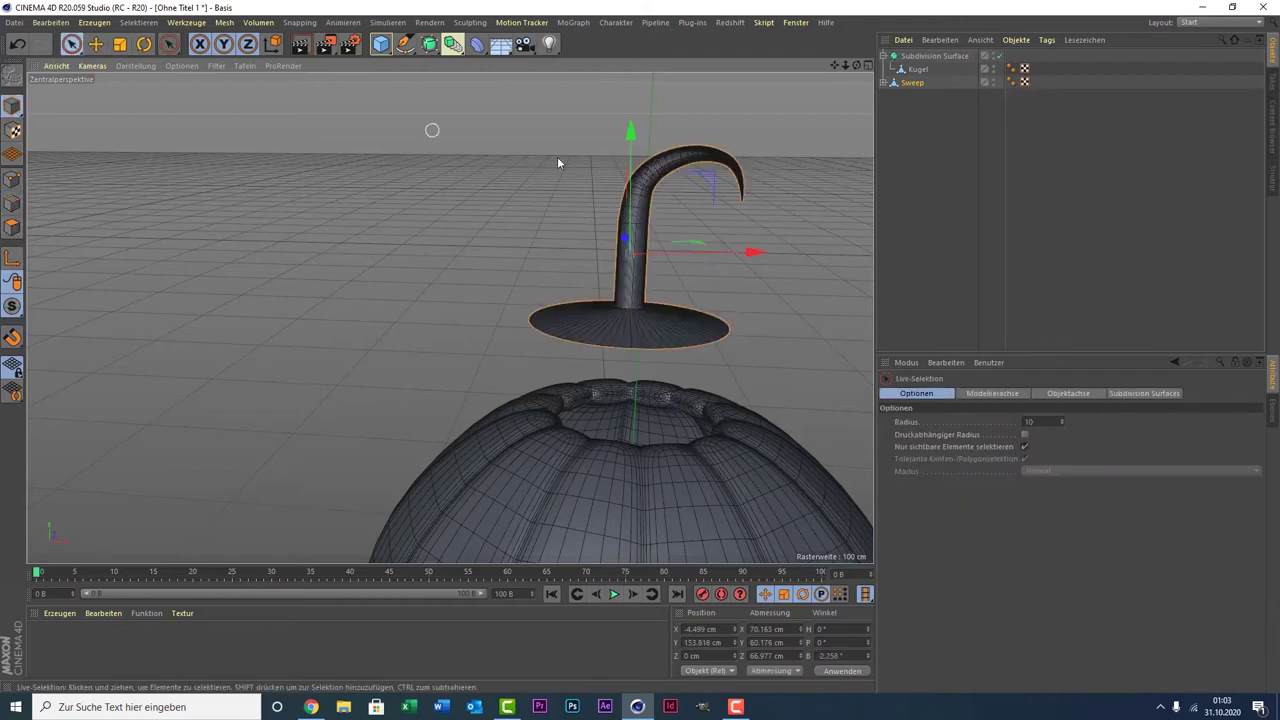
Lower the stem to about Y 116 cm into the pumpkin's top and centre it along X.
{"action": "left_click_drag", "start_coordinate": [630, 140], "coordinate": [628, 282]}
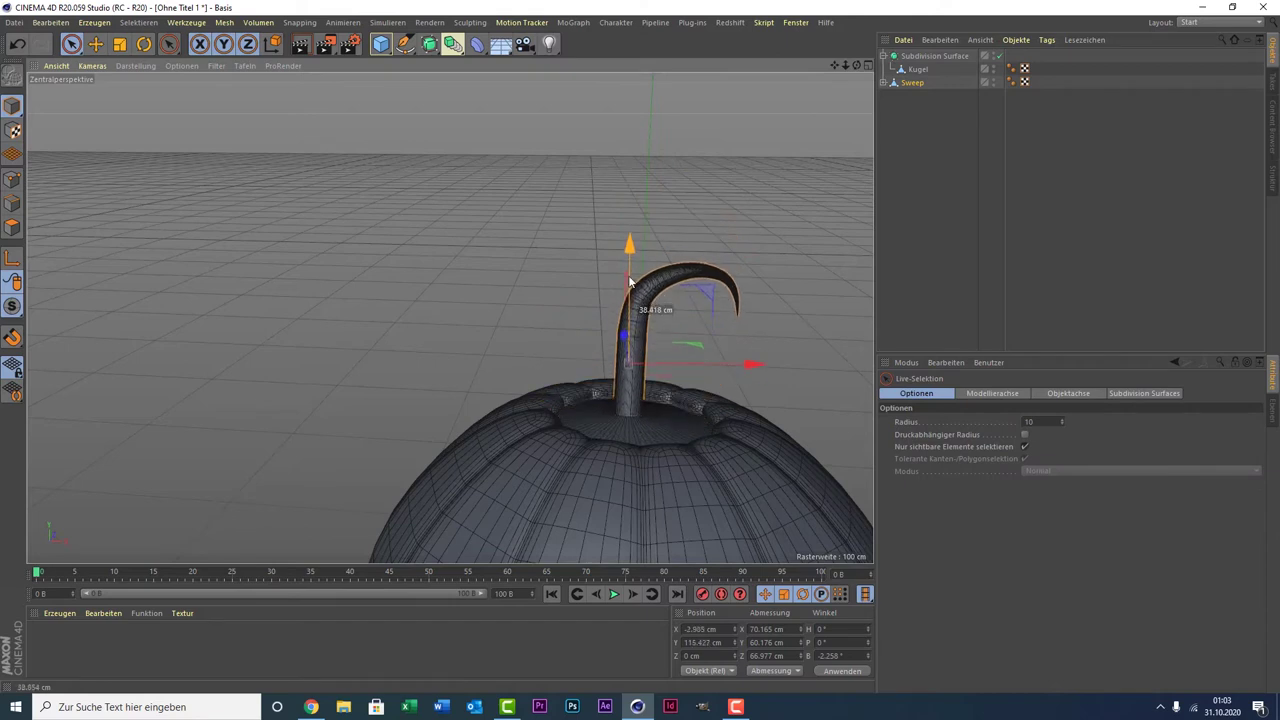
{"action": "left_click_drag", "start_coordinate": [628, 282], "coordinate": [629, 284]}
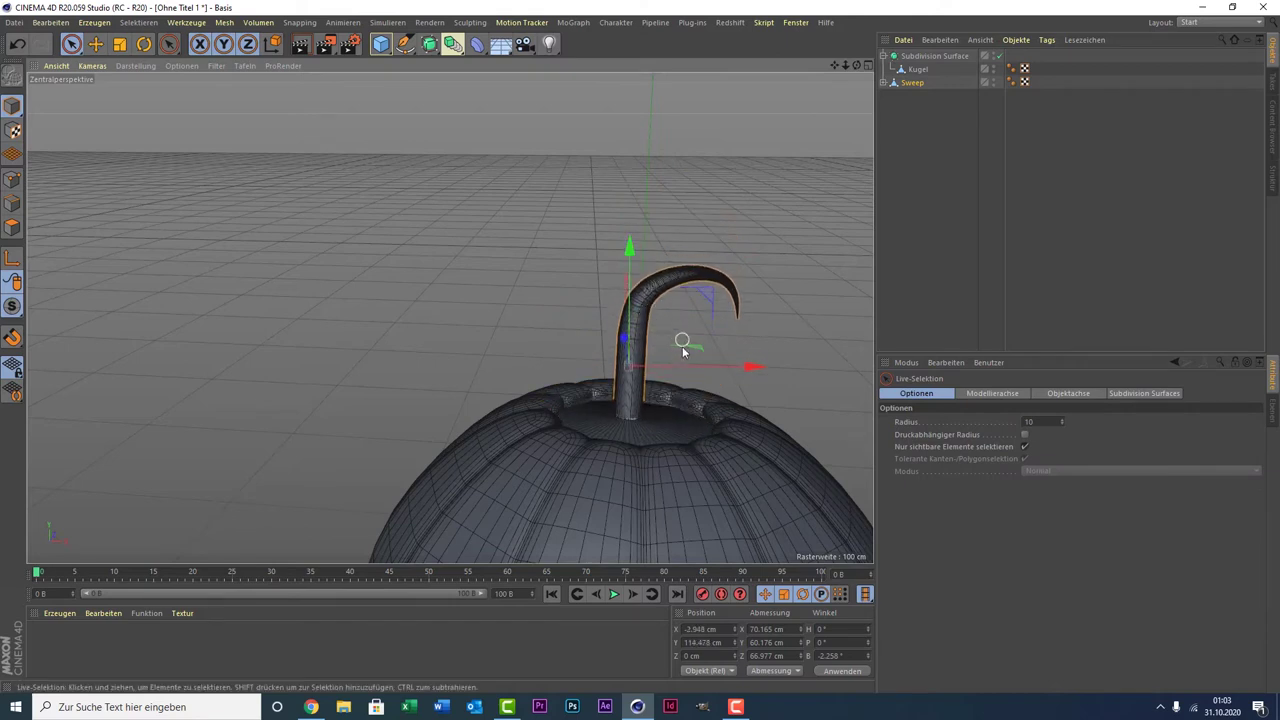
{"action": "left_click_drag", "start_coordinate": [680, 364], "coordinate": [689, 366]}
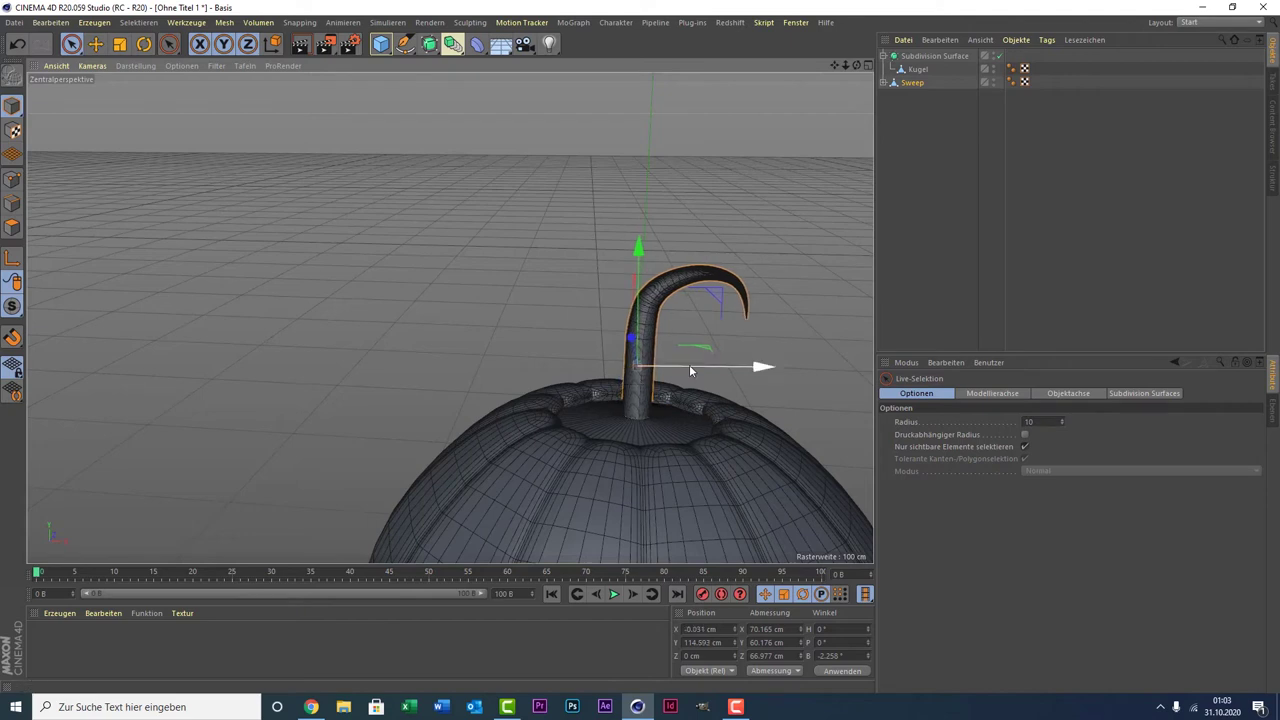
{"action": "left_click_drag", "start_coordinate": [639, 329], "coordinate": [637, 323]}
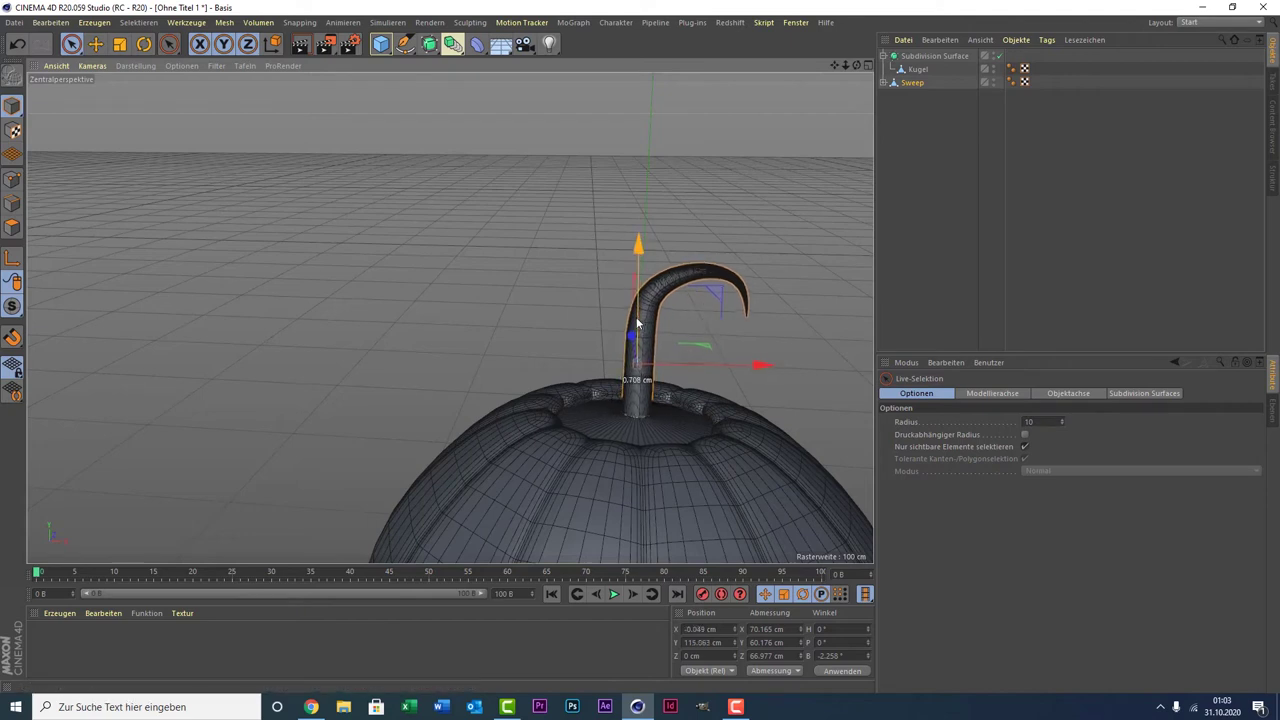
{"action": "scroll", "coordinate": [580, 467], "scroll_direction": "down", "scroll_amount": 2}
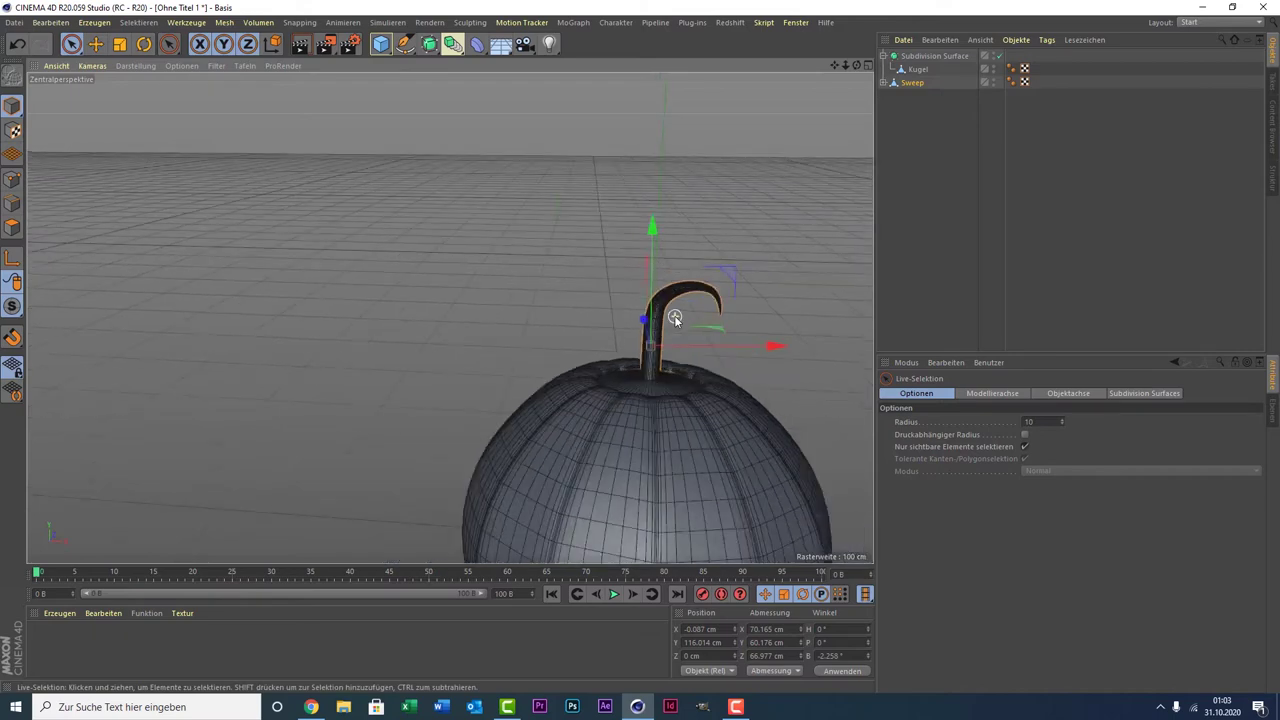
{"action": "scroll", "coordinate": [580, 467], "scroll_direction": "down", "scroll_amount": 2}
Maximize the front view and make the Spline Pen the active tool.
{"action": "middle_click", "coordinate": [580, 467]}
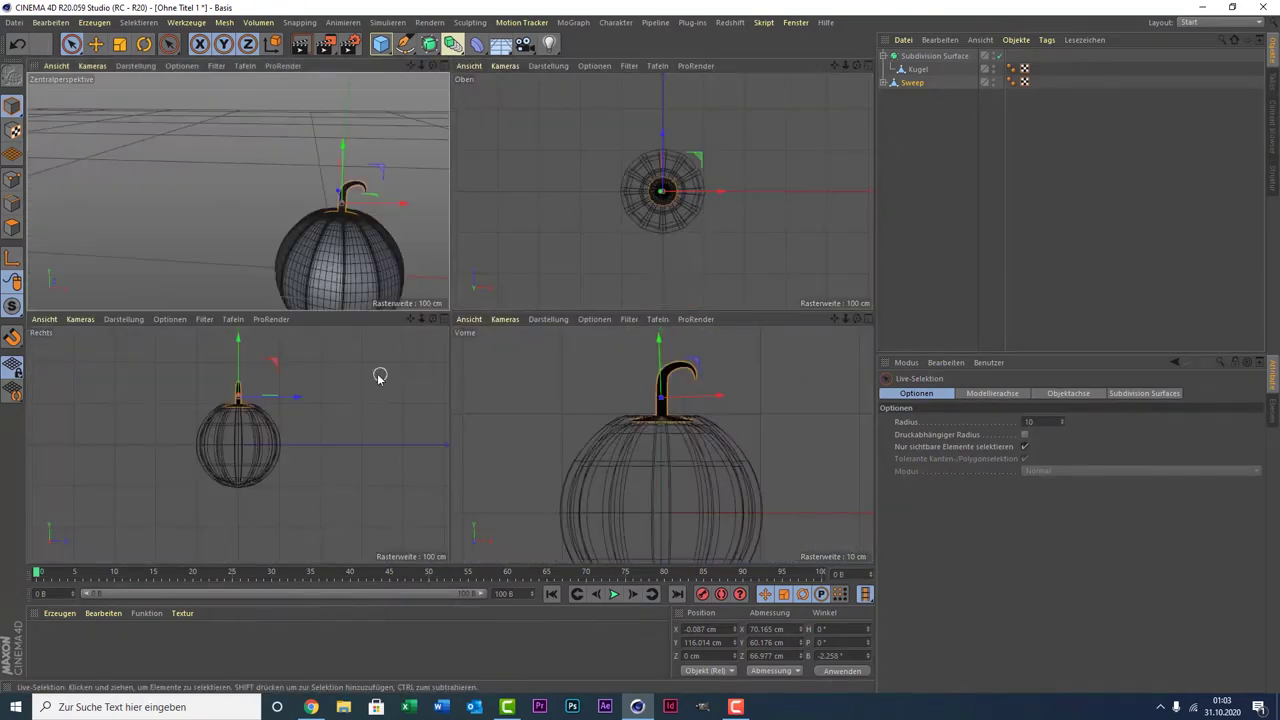
{"action": "middle_click", "coordinate": [575, 488]}
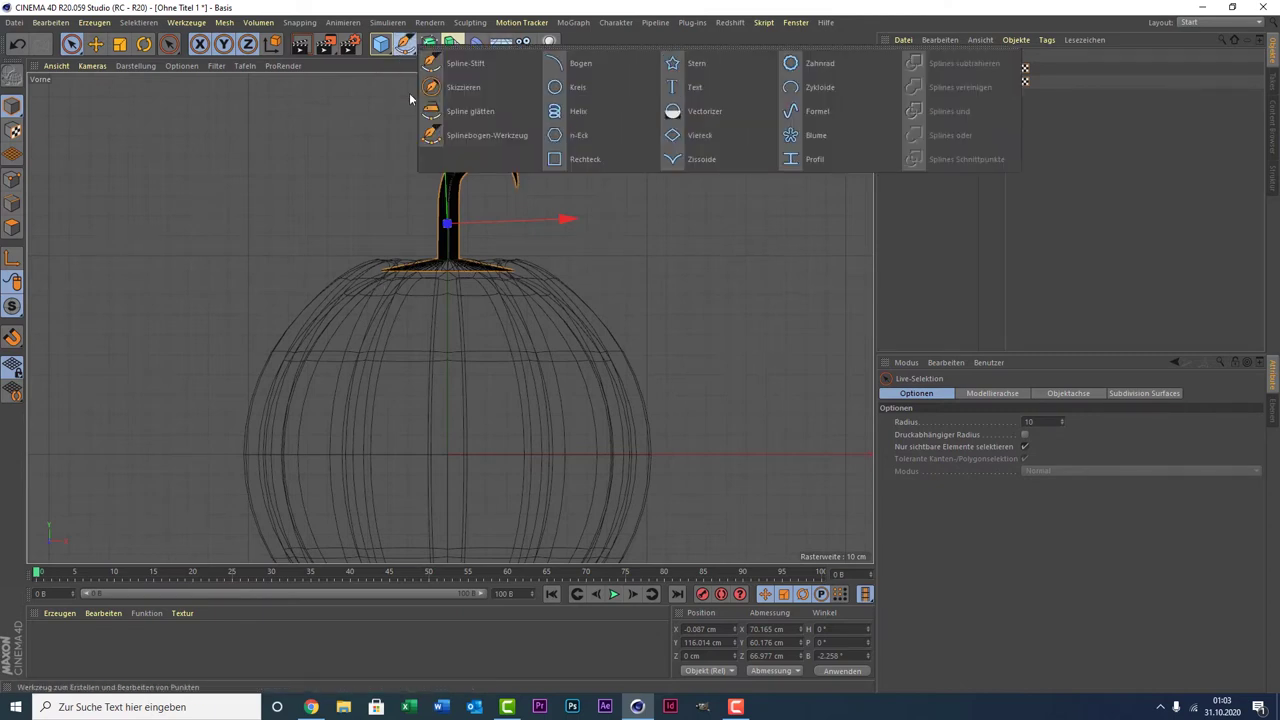
{"action": "left_click_drag", "start_coordinate": [398, 50], "coordinate": [460, 57]}
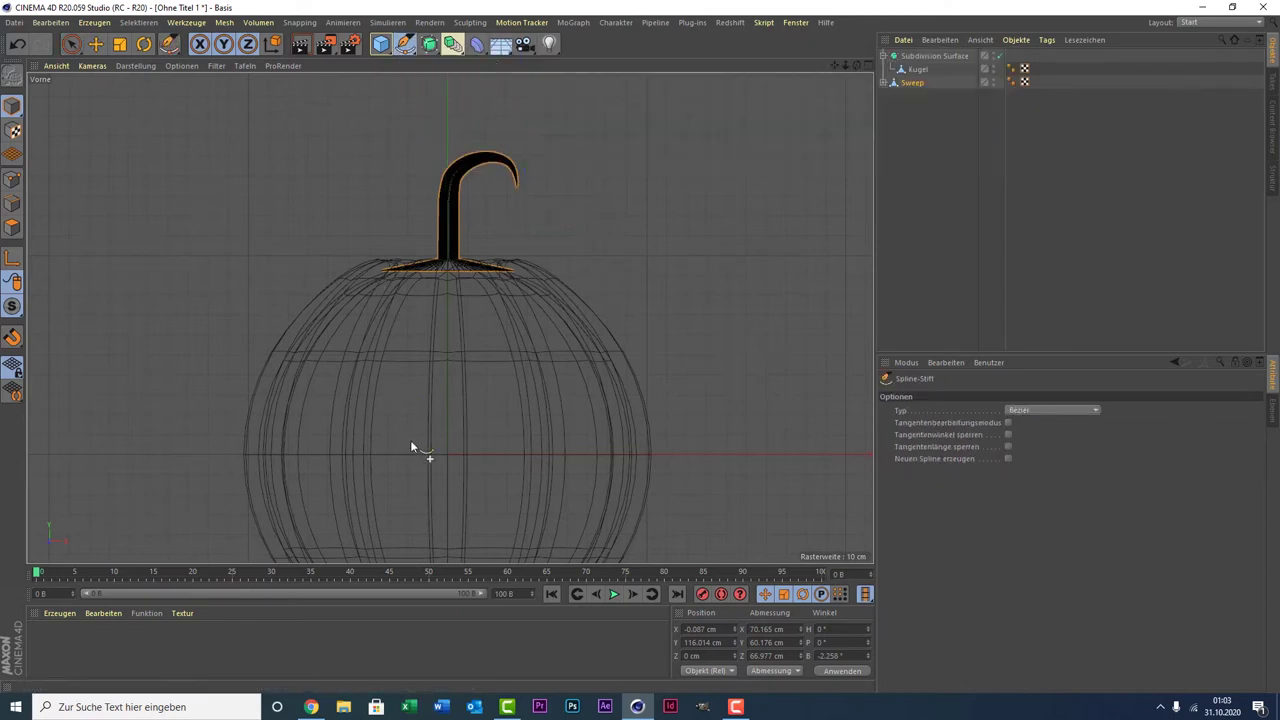
Group the pumpkin and stem under a hidden Null, then place the first eye point.
{"action": "left_click", "coordinate": [993, 68]}
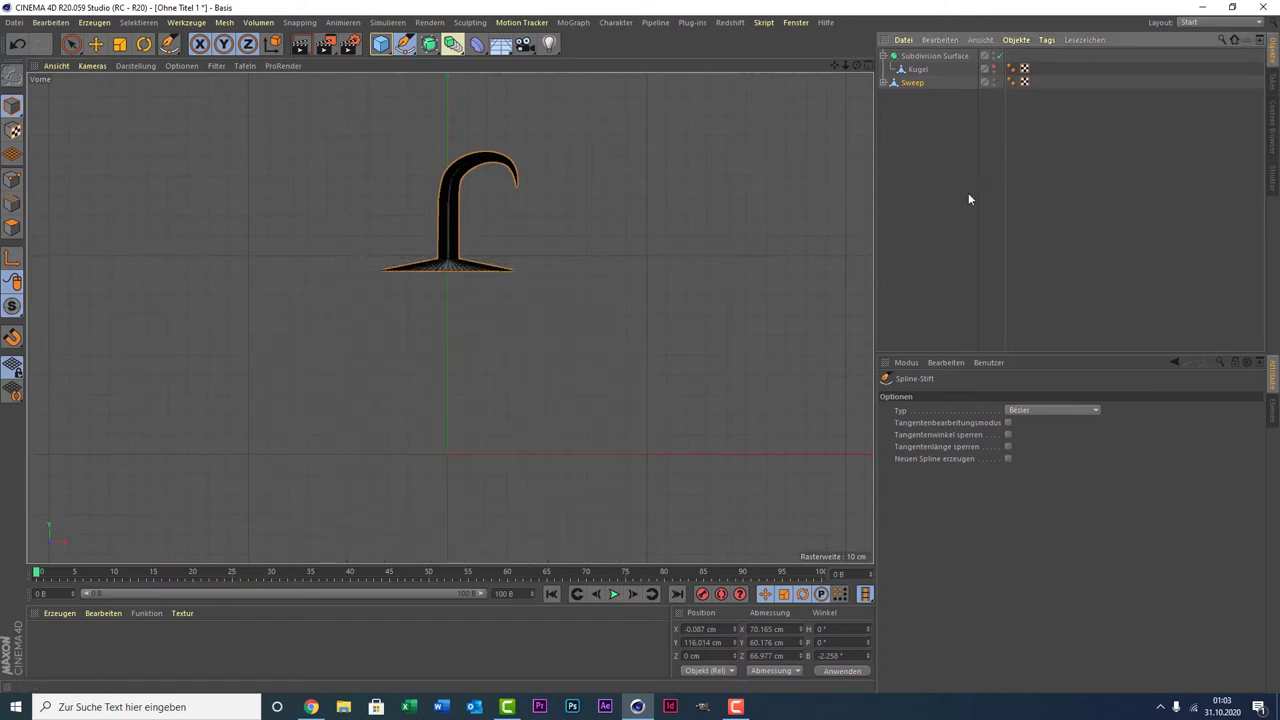
{"action": "key", "text": "ctrl+a"}
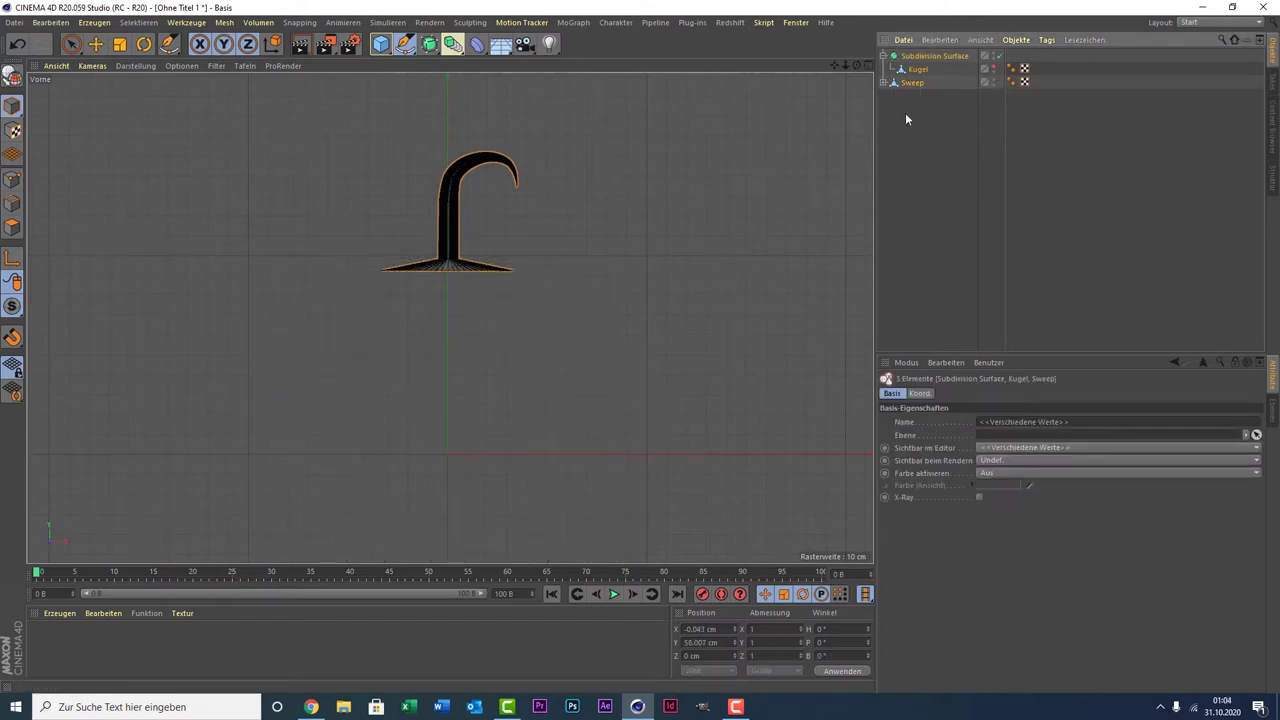
{"action": "key", "text": "alt+g"}
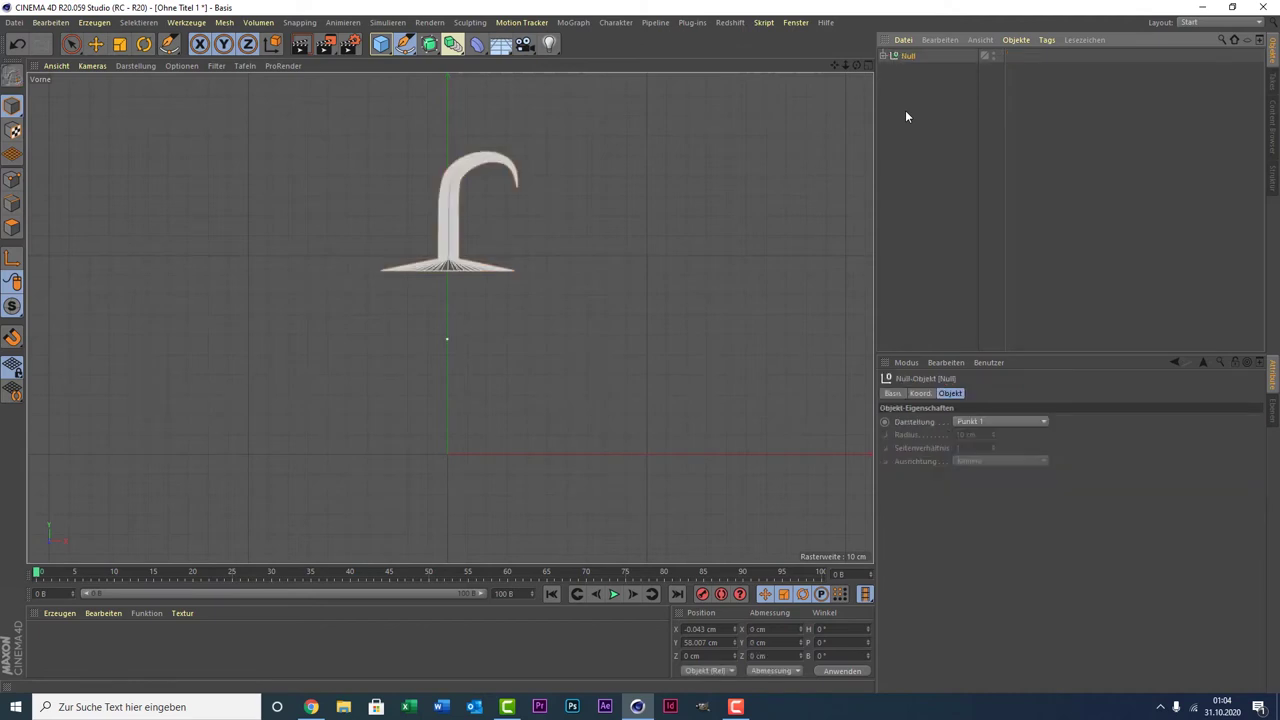
{"action": "left_click", "coordinate": [912, 97]}
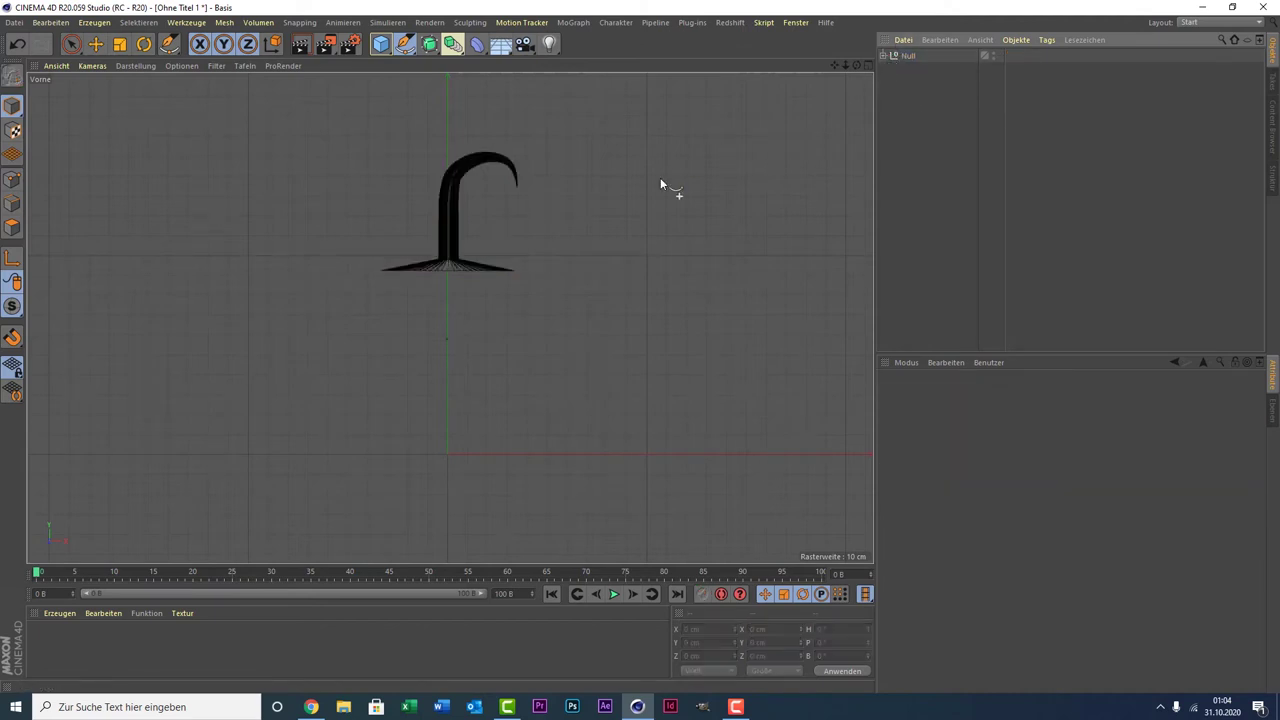
{"action": "left_click", "coordinate": [883, 56]}
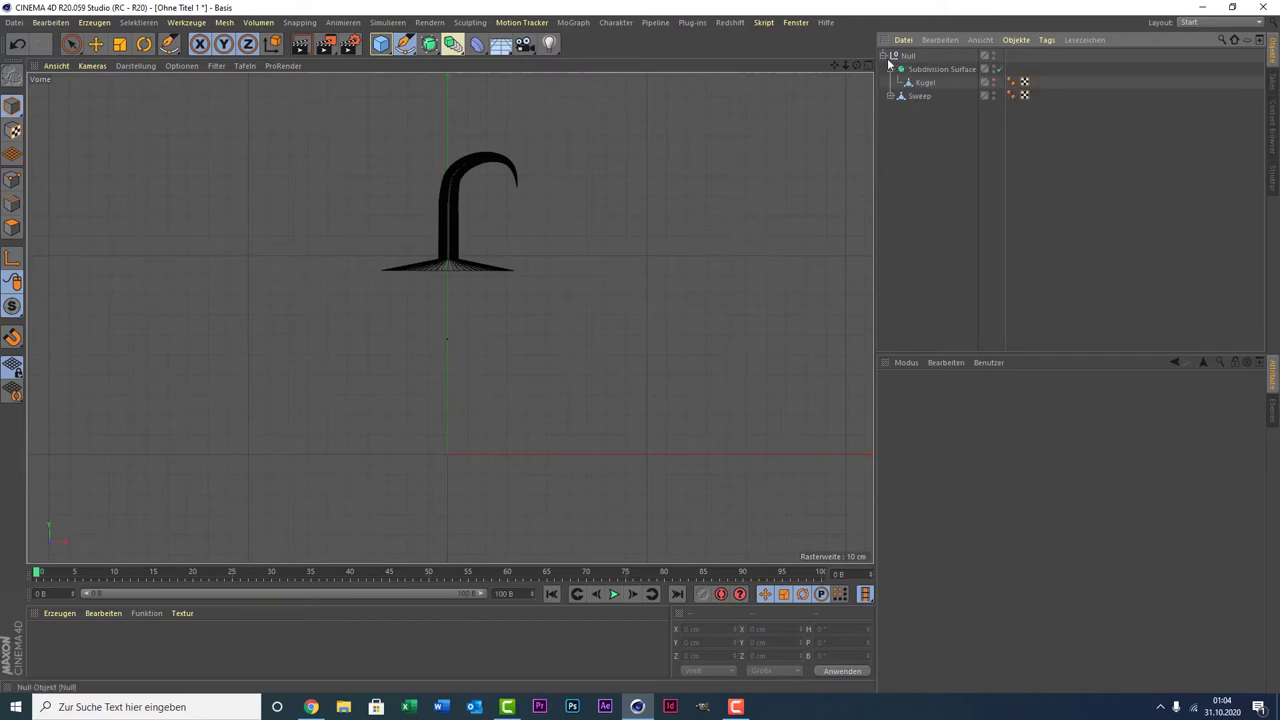
{"action": "left_click", "coordinate": [994, 83]}
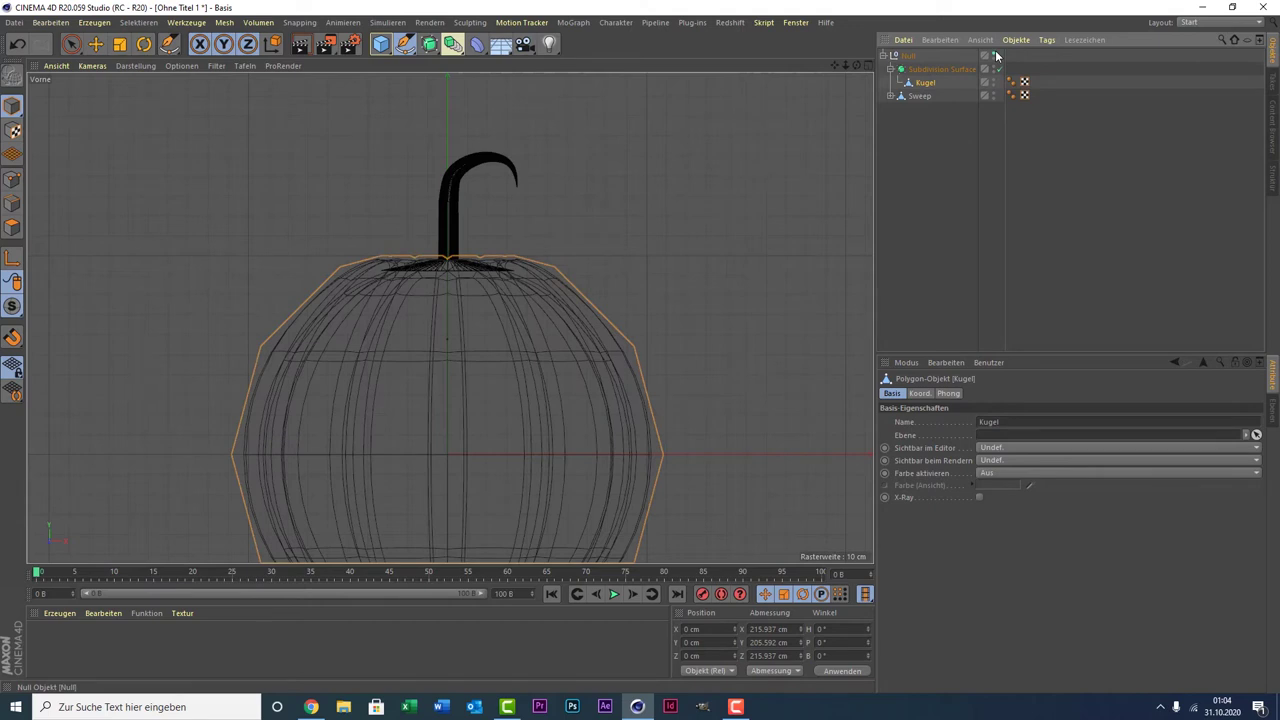
{"action": "left_click", "coordinate": [994, 54]}
{"action": "left_click", "coordinate": [883, 56]}
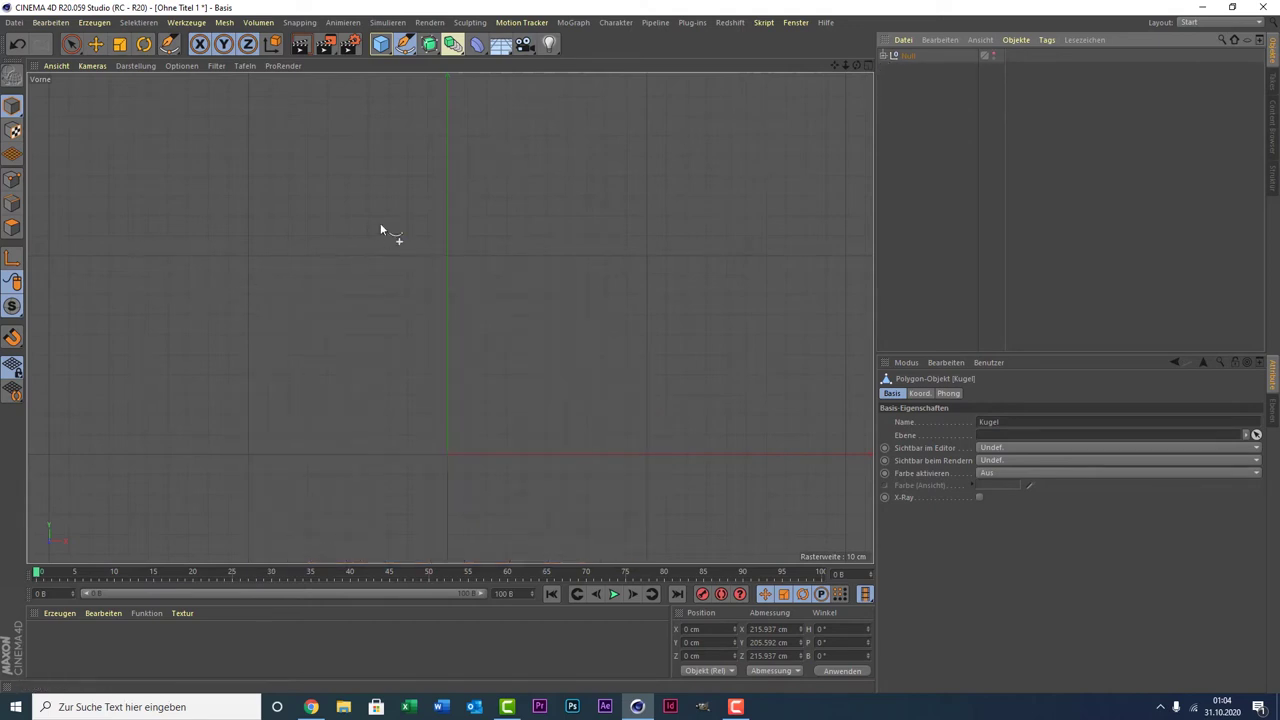
{"action": "left_click", "coordinate": [358, 264]}
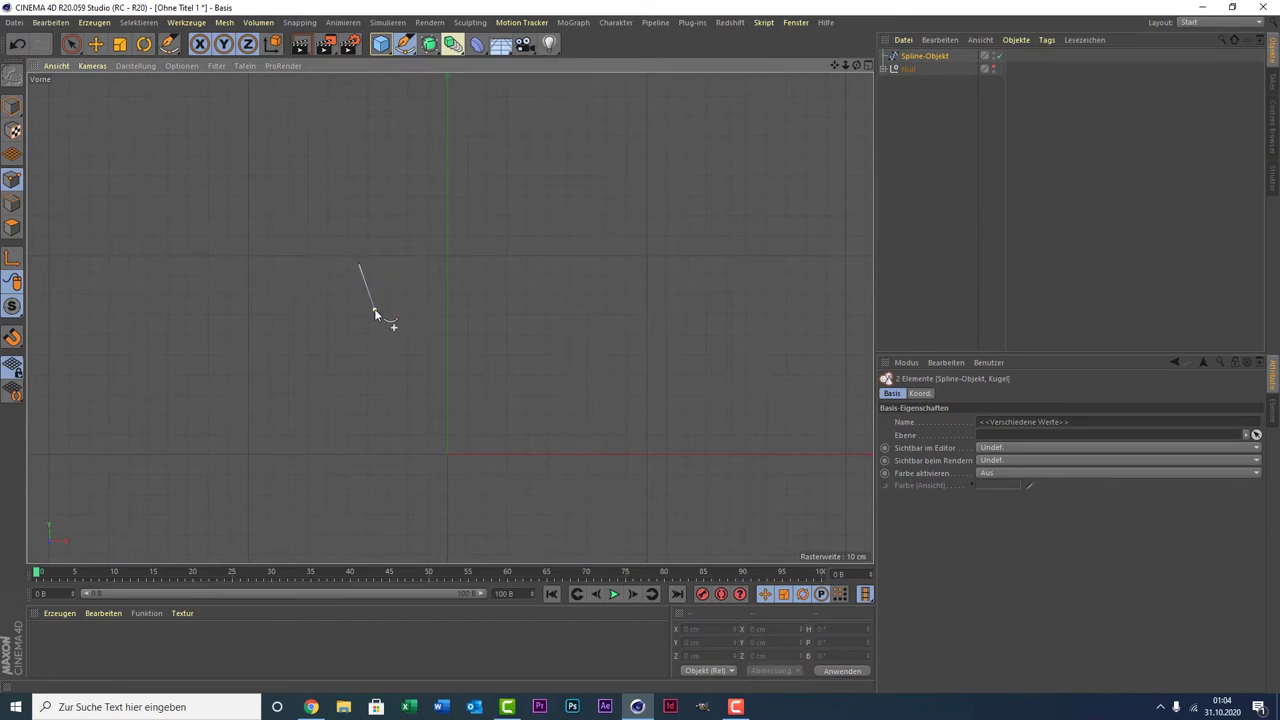
Add three more eye points and close the jagged triangular spline on its start point.
{"action": "left_click", "coordinate": [374, 309]}
{"action": "left_click", "coordinate": [428, 317]}
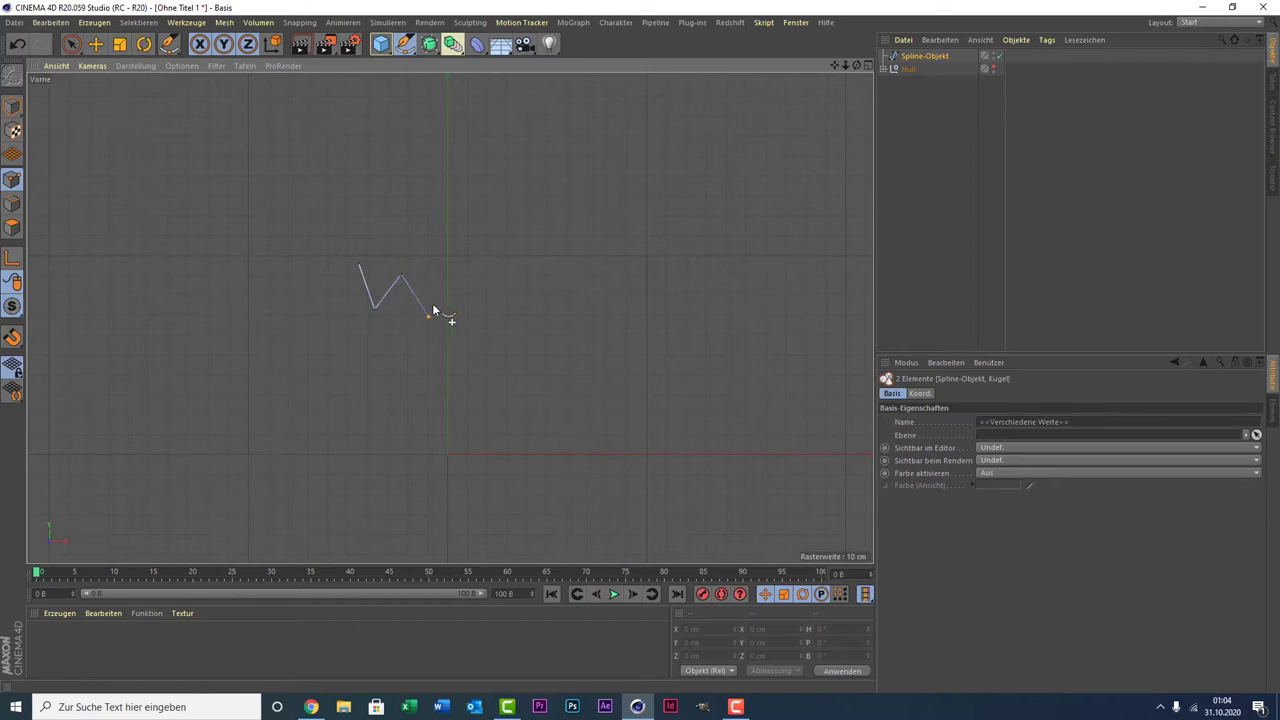
{"action": "left_click", "coordinate": [460, 258]}
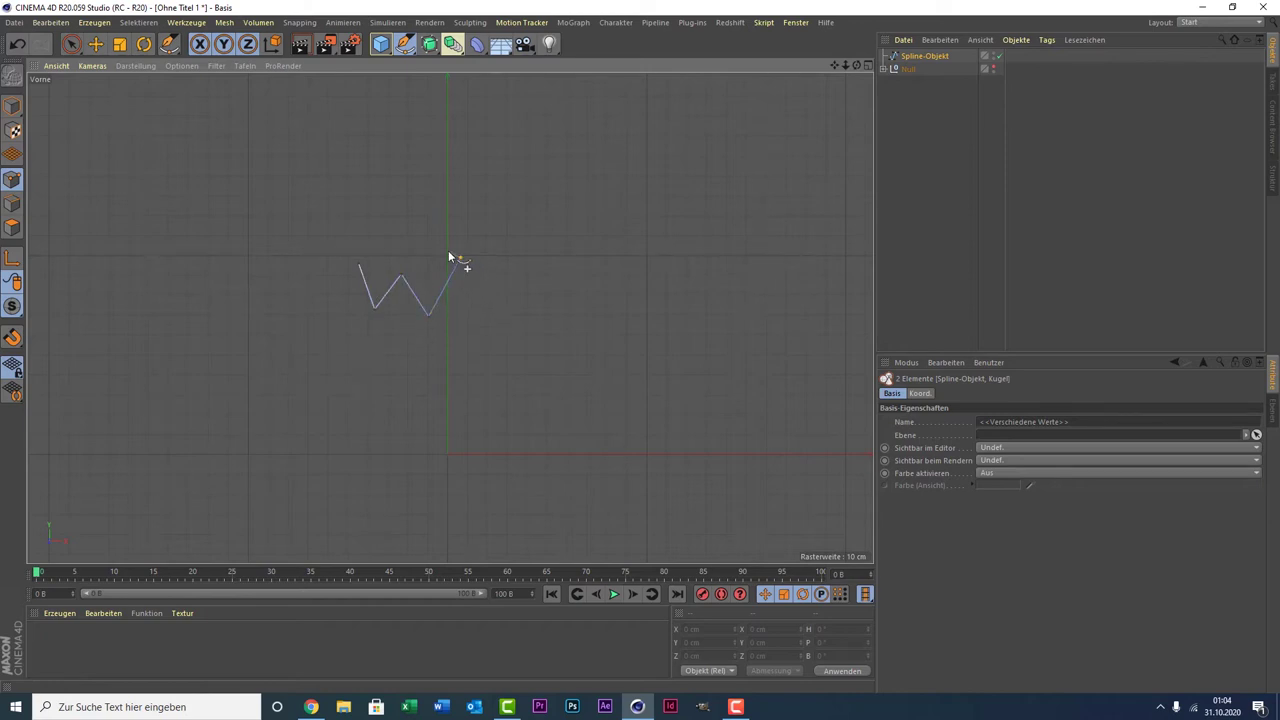
{"action": "left_click", "coordinate": [357, 266]}
{"action": "left_click", "coordinate": [980, 210]}
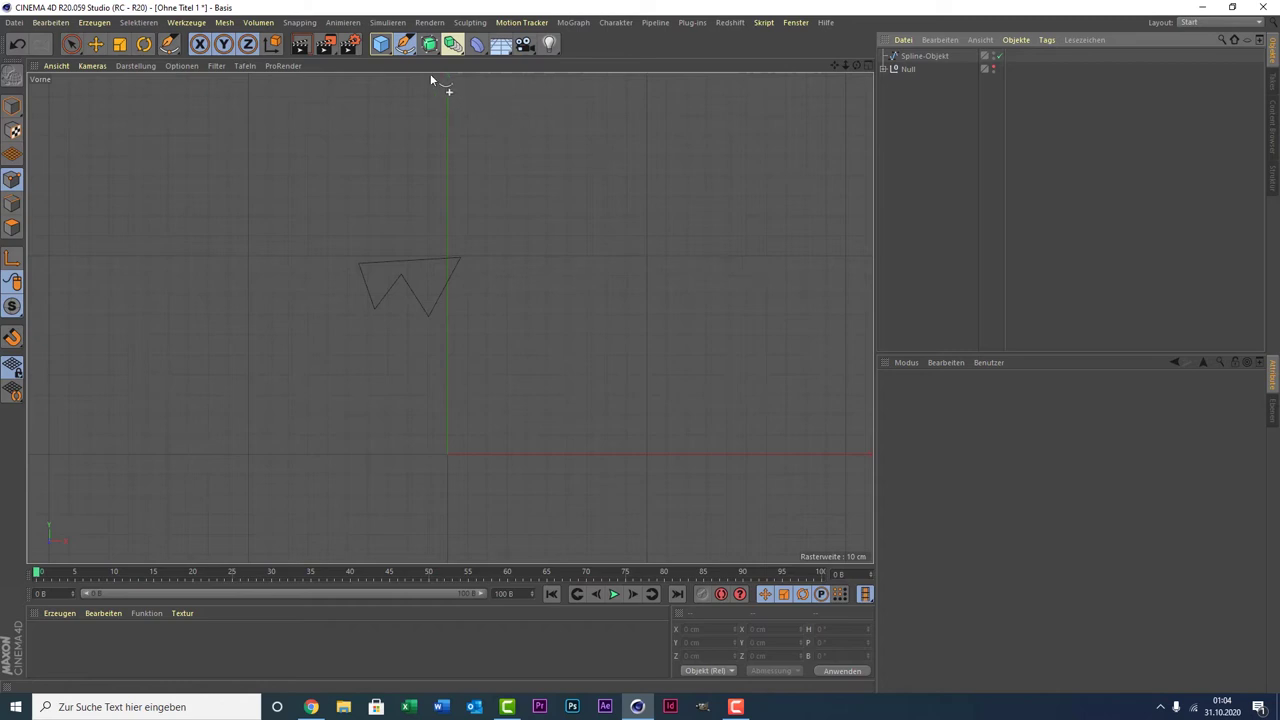
{"action": "left_click", "coordinate": [456, 47]}
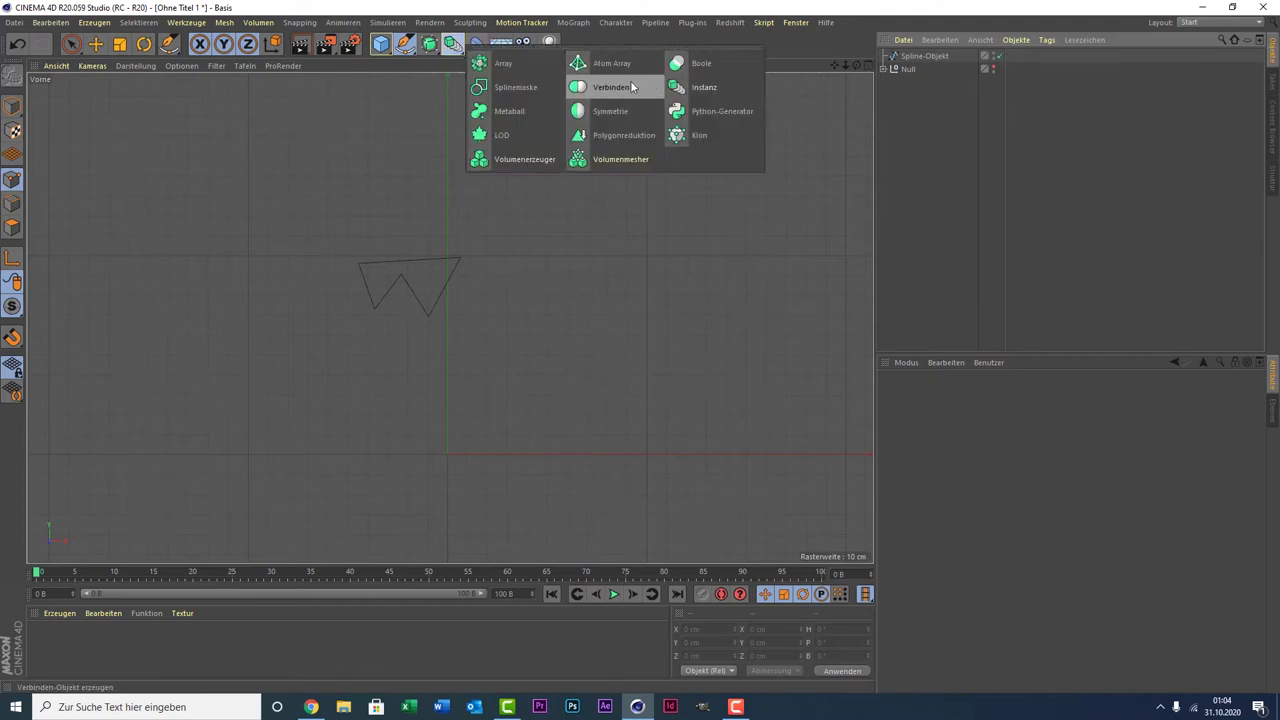
Put the eye spline under a new Symmetrie object and move it left to space the mirrored eyes.
{"action": "left_click", "coordinate": [624, 111]}
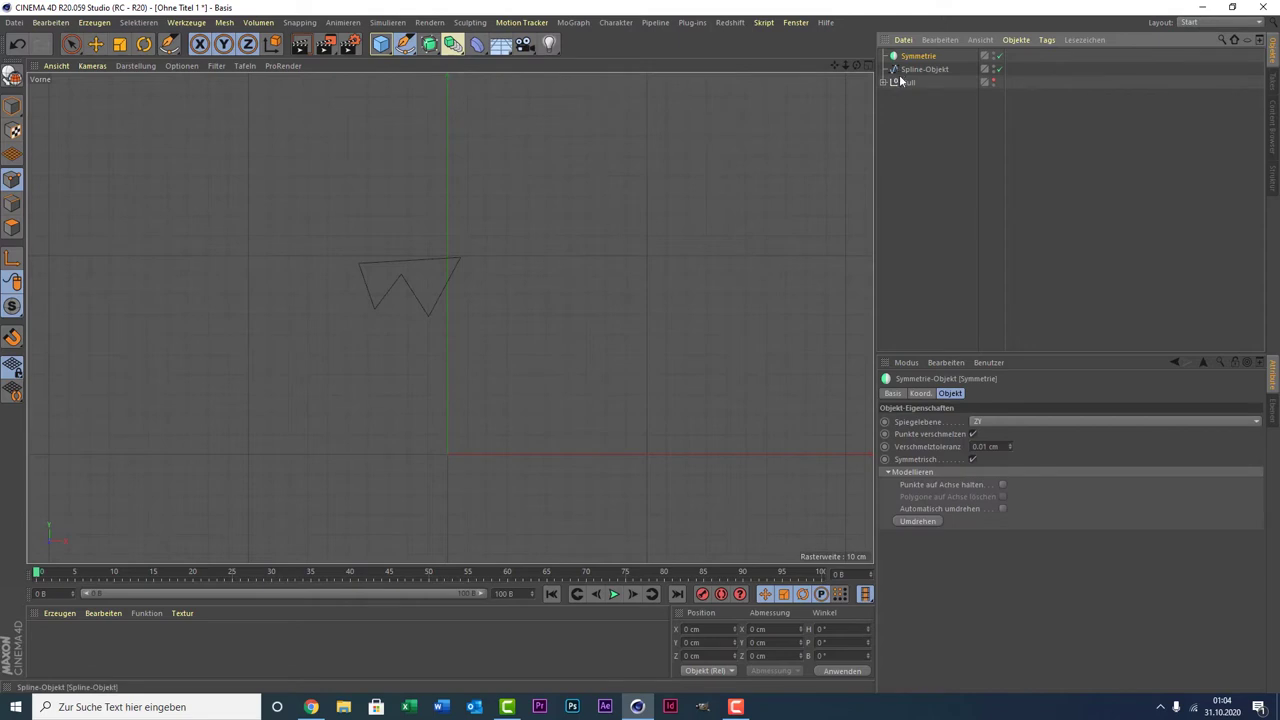
{"action": "mouse_move", "coordinate": [905, 70]}
{"action": "left_mouse_down"}
{"action": "mouse_move", "coordinate": [910, 60]}
{"action": "mouse_move", "coordinate": [915, 71]}
{"action": "left_mouse_up"}
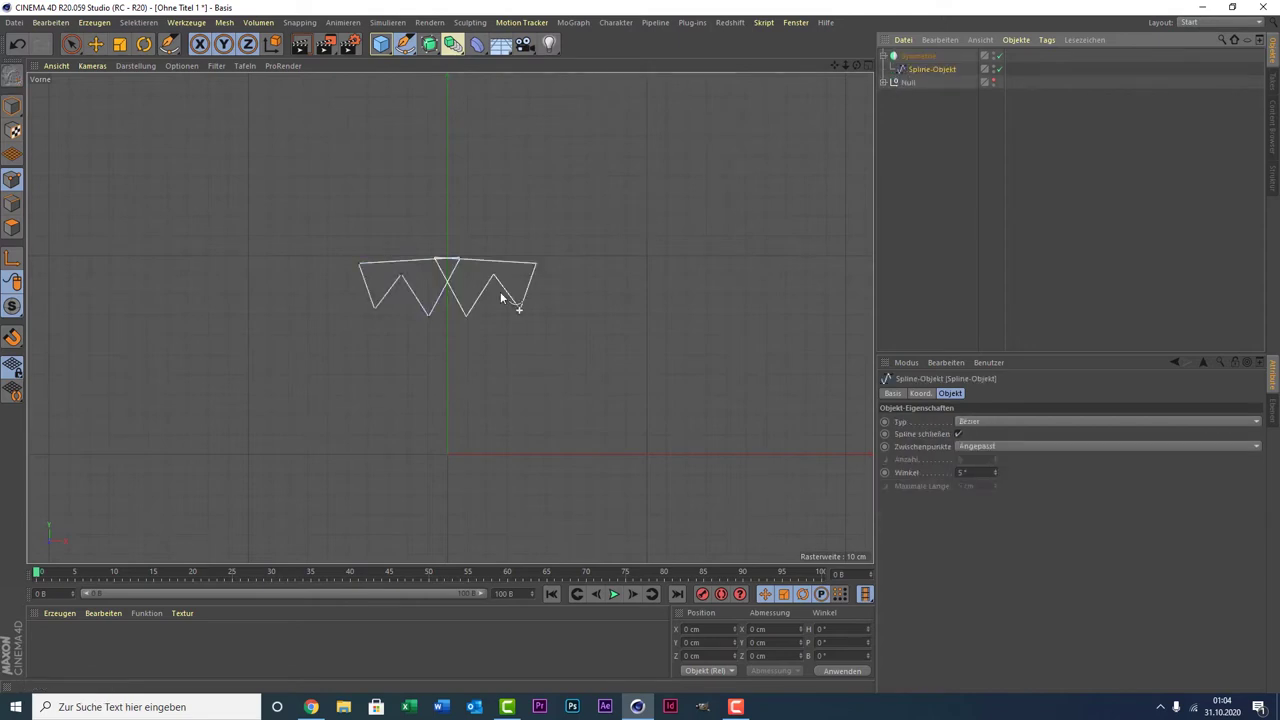
{"action": "left_click", "coordinate": [71, 44]}
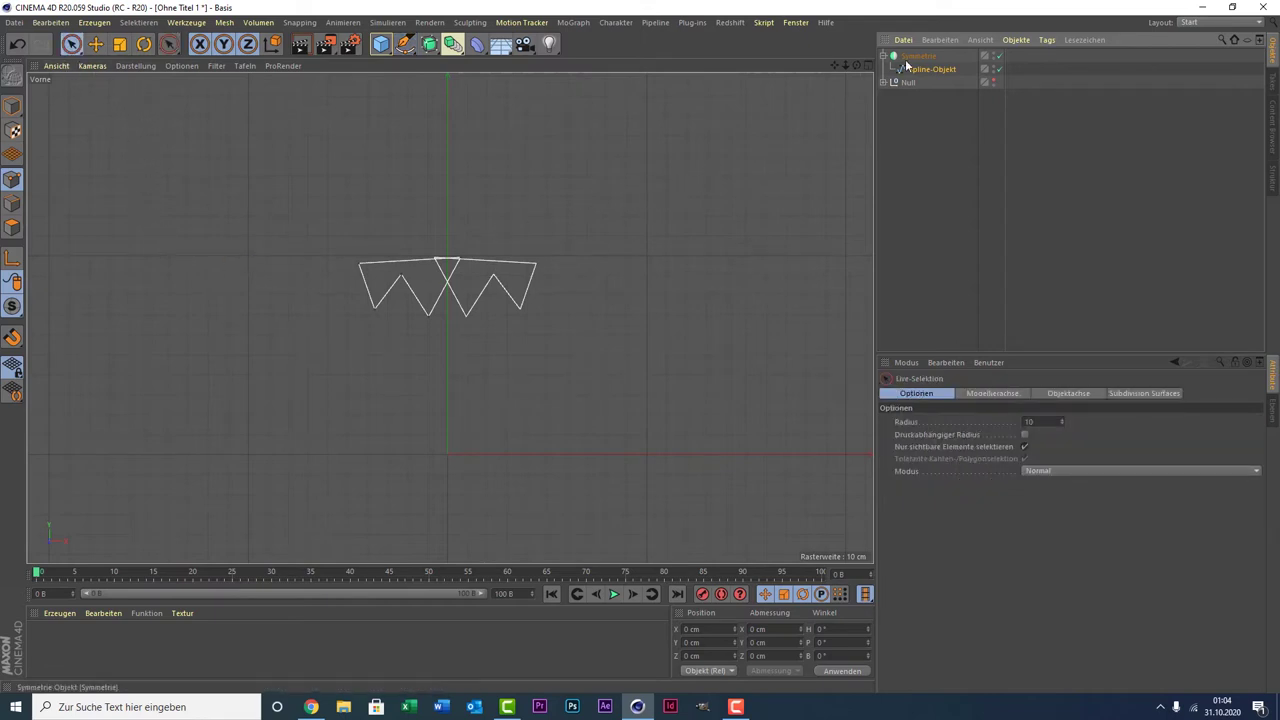
{"action": "left_click", "coordinate": [13, 106]}
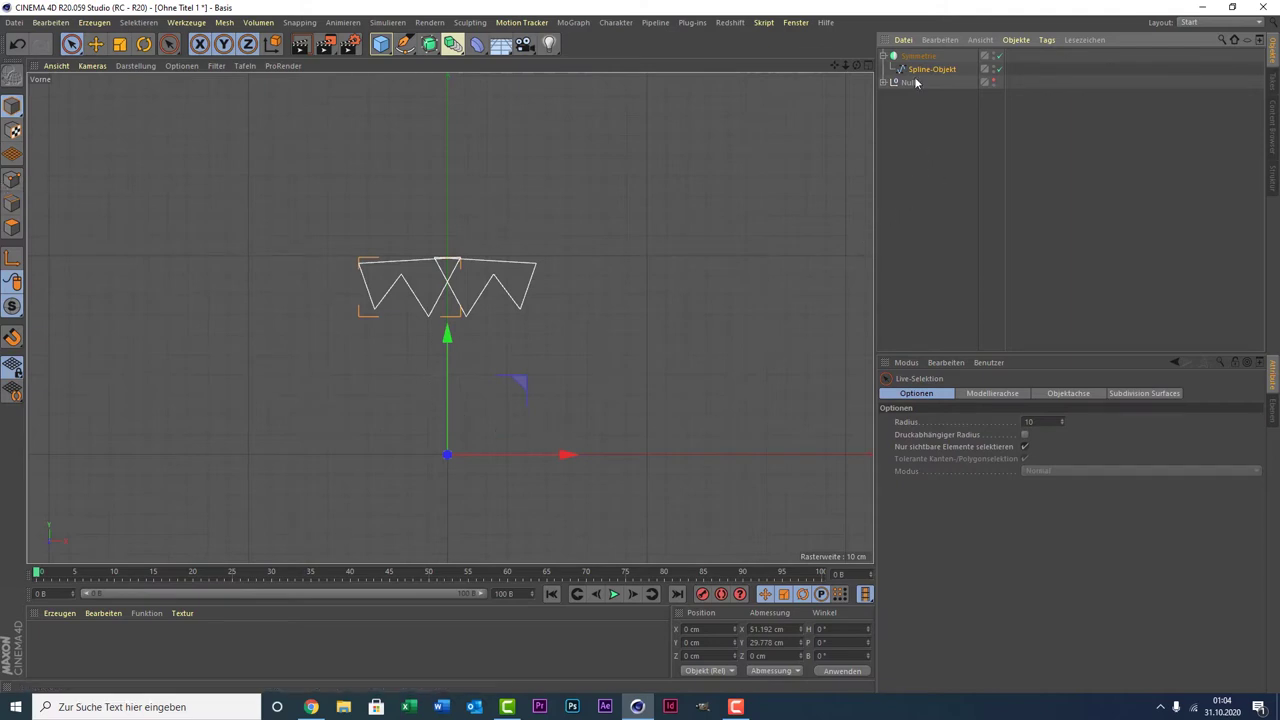
{"action": "mouse_move", "coordinate": [509, 455]}
{"action": "left_mouse_down"}
{"action": "mouse_move", "coordinate": [493, 455]}
{"action": "mouse_move", "coordinate": [580, 420]}
{"action": "mouse_move", "coordinate": [439, 422]}
{"action": "mouse_move", "coordinate": [503, 416]}
{"action": "mouse_move", "coordinate": [460, 417]}
{"action": "mouse_move", "coordinate": [484, 422]}
{"action": "left_mouse_up"}
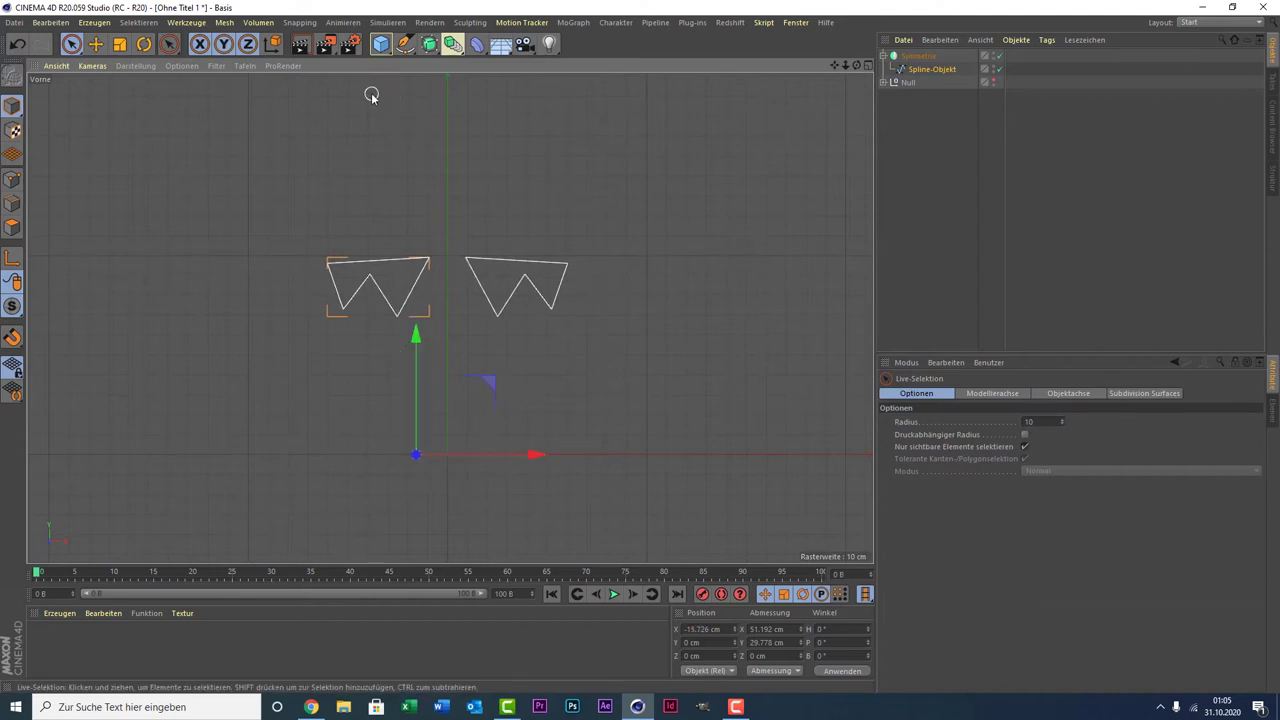
{"action": "left_click", "coordinate": [963, 148]}
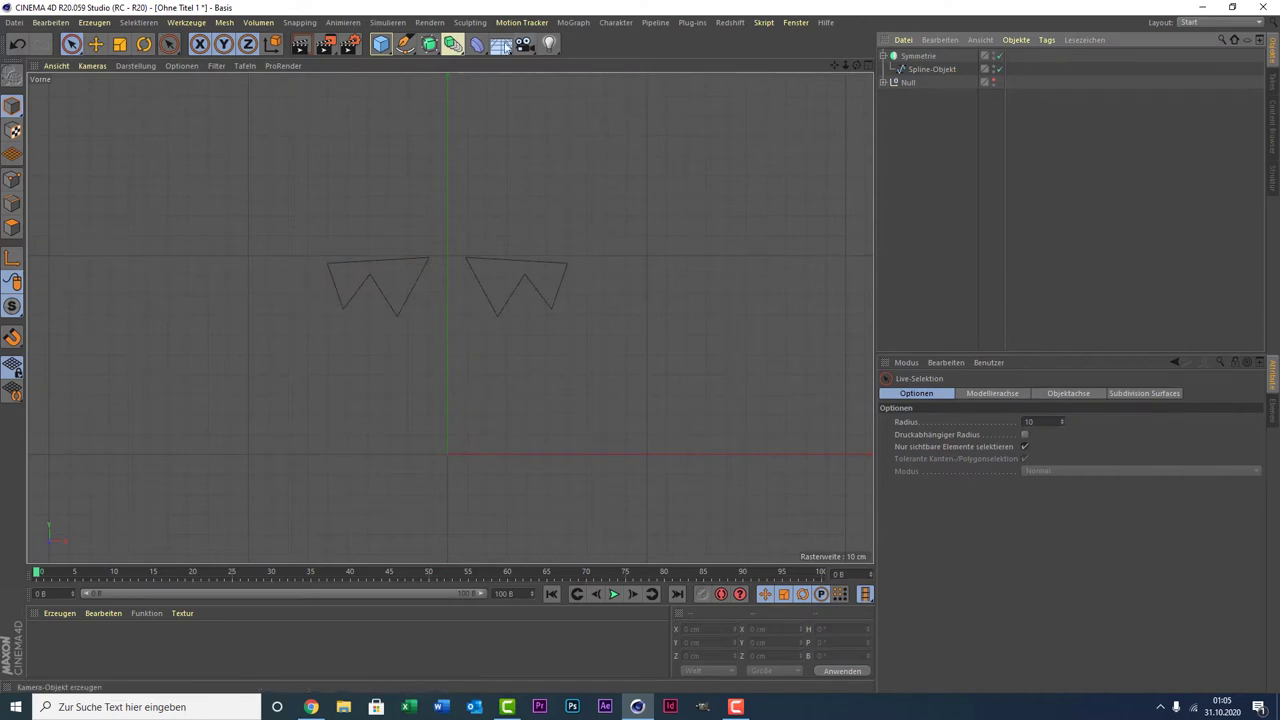
{"action": "left_click", "coordinate": [925, 69]}
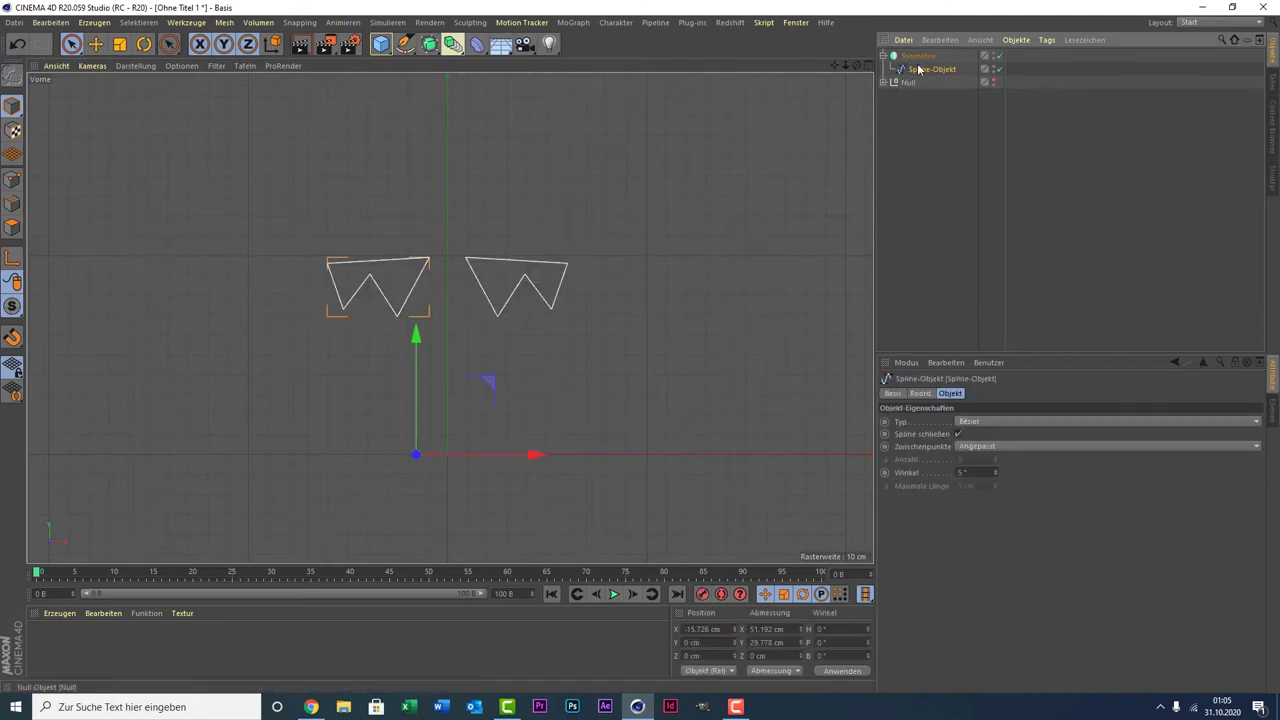
{"action": "left_click", "coordinate": [911, 132]}
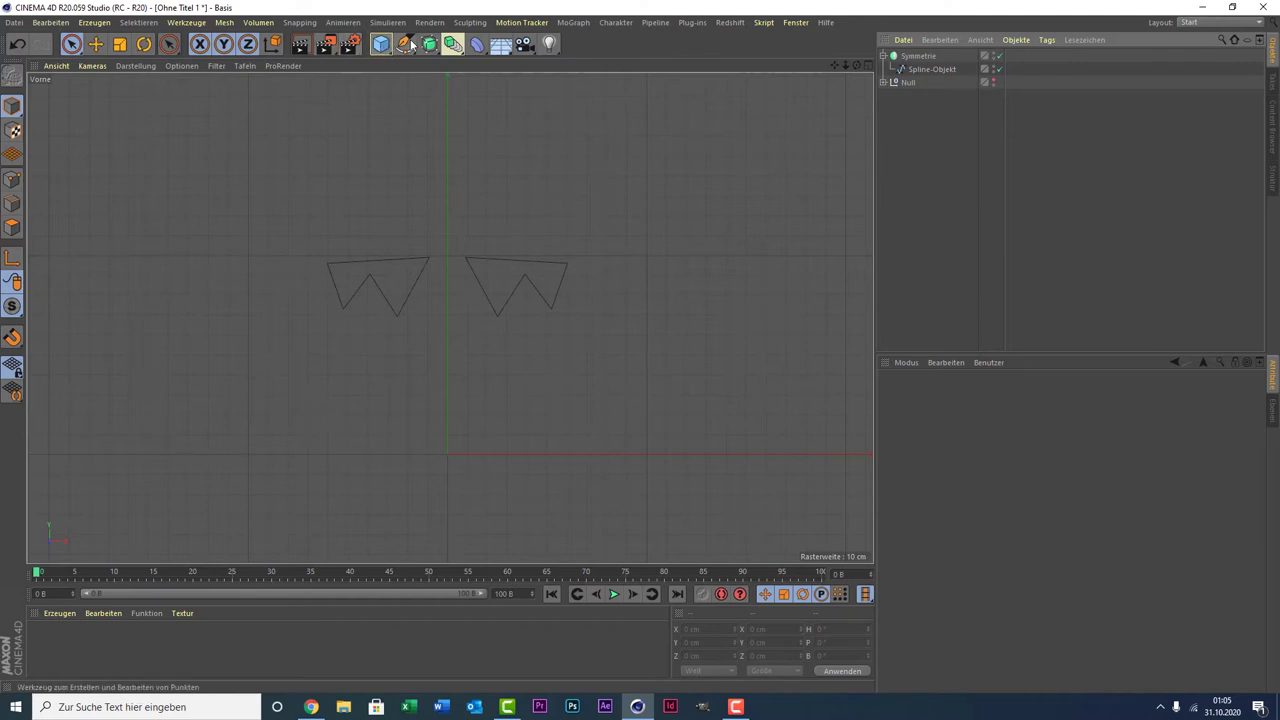
Draw a closed mouth spline with zigzag teeth below the eyes, undoing two stray points.
{"action": "left_click_drag", "start_coordinate": [410, 46], "coordinate": [443, 58]}
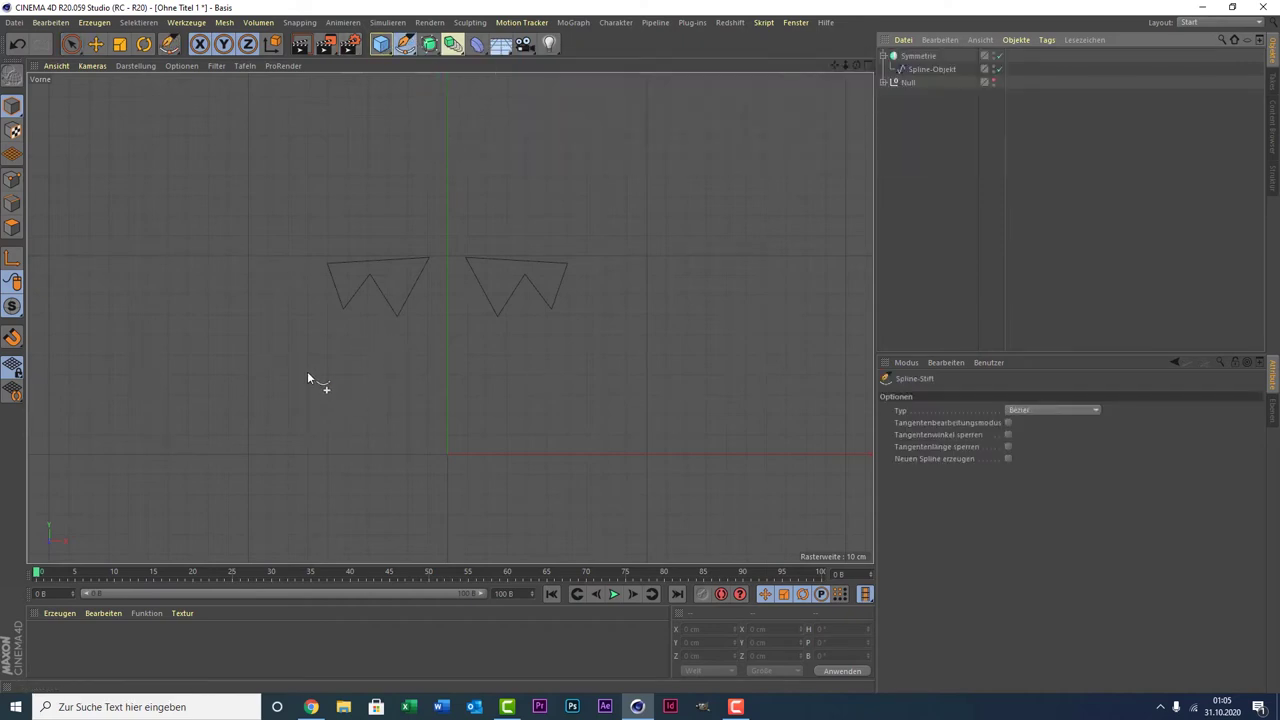
{"action": "left_click", "coordinate": [330, 373]}
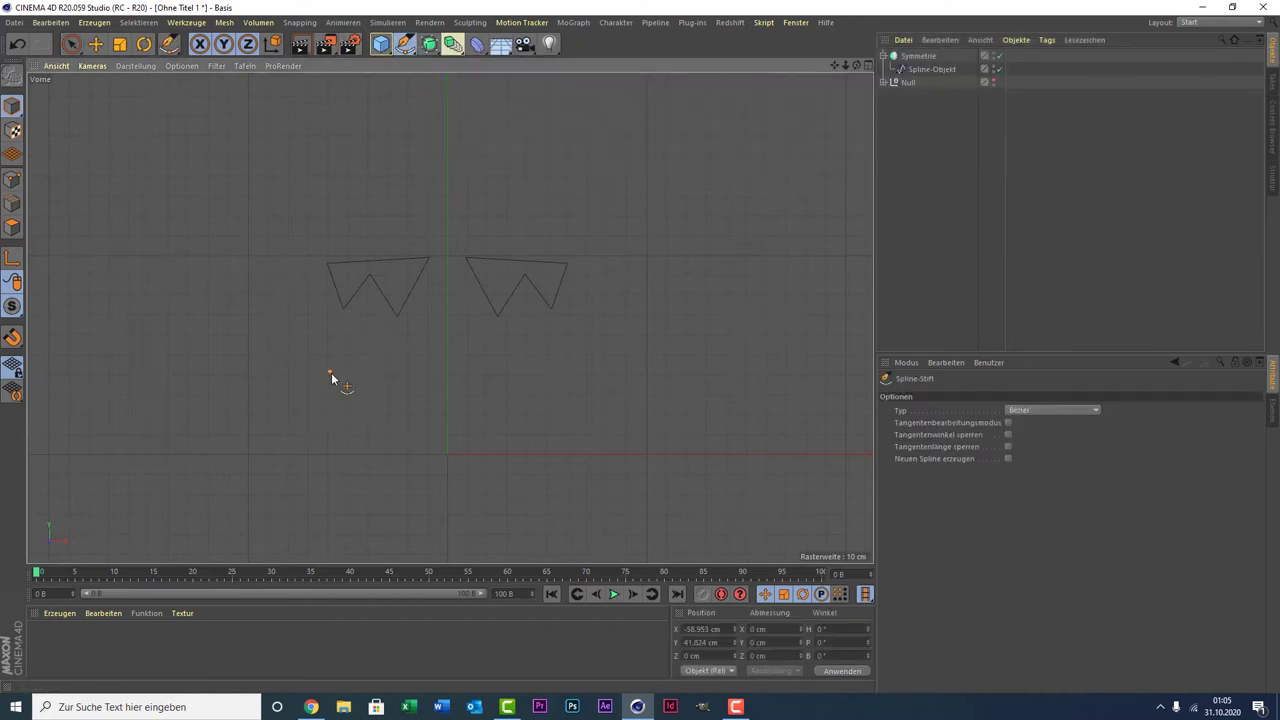
{"action": "left_click", "coordinate": [374, 426]}
{"action": "left_click", "coordinate": [390, 389]}
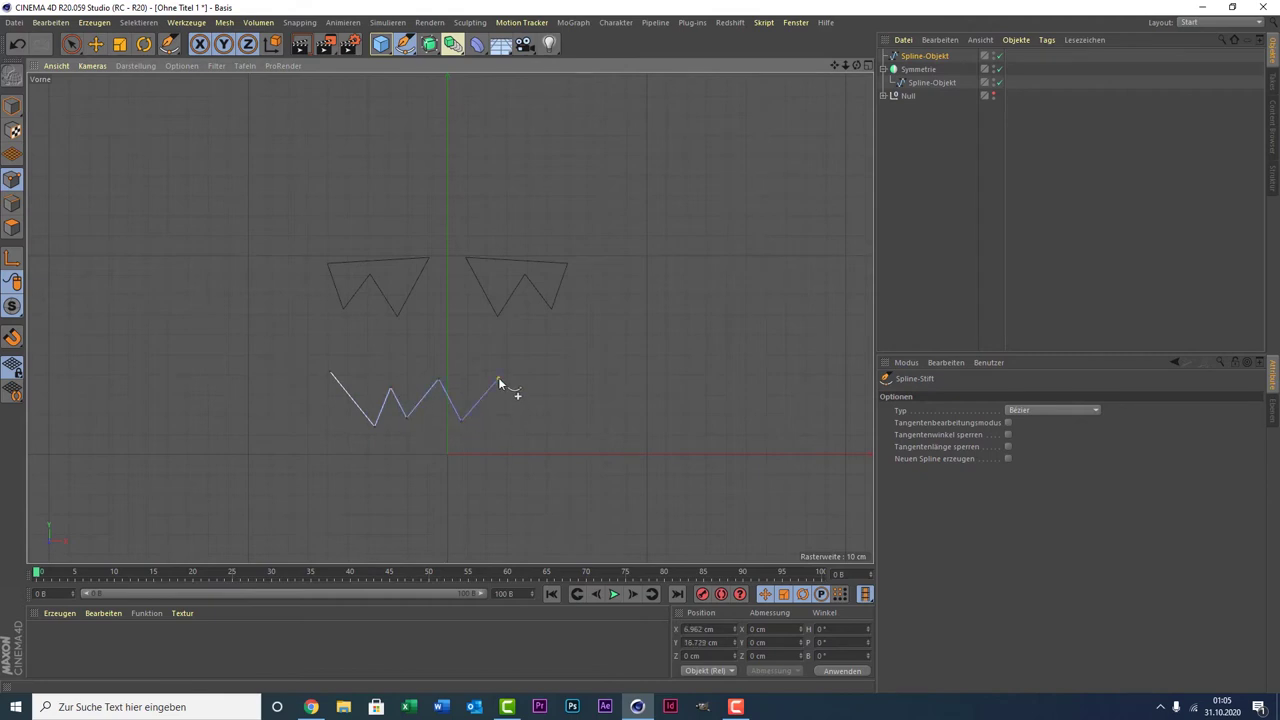
{"action": "left_click", "coordinate": [498, 380]}
{"action": "left_click", "coordinate": [532, 429]}
{"action": "key", "text": "ctrl+z"}
{"action": "key", "text": "ctrl+z"}
{"action": "left_click", "coordinate": [602, 360]}
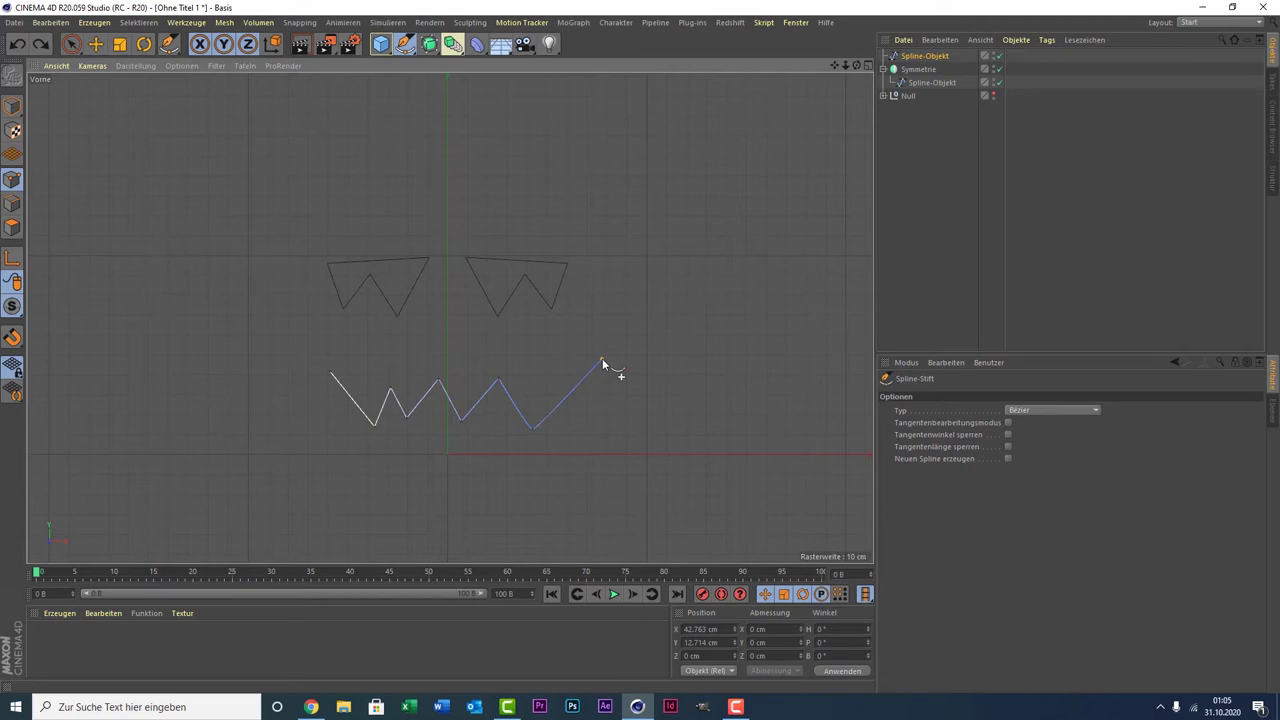
{"action": "left_click", "coordinate": [343, 358]}
{"action": "left_click", "coordinate": [310, 361]}
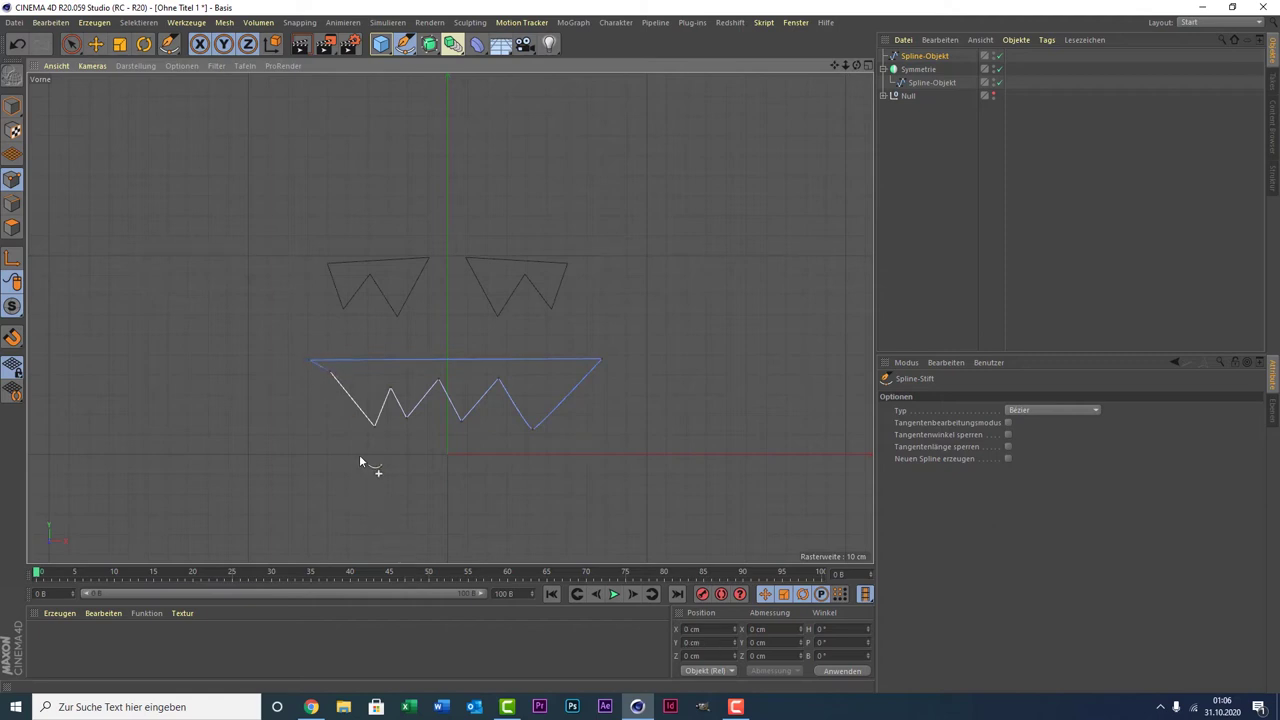
{"action": "scroll", "coordinate": [301, 372], "scroll_direction": "up", "scroll_amount": 5}
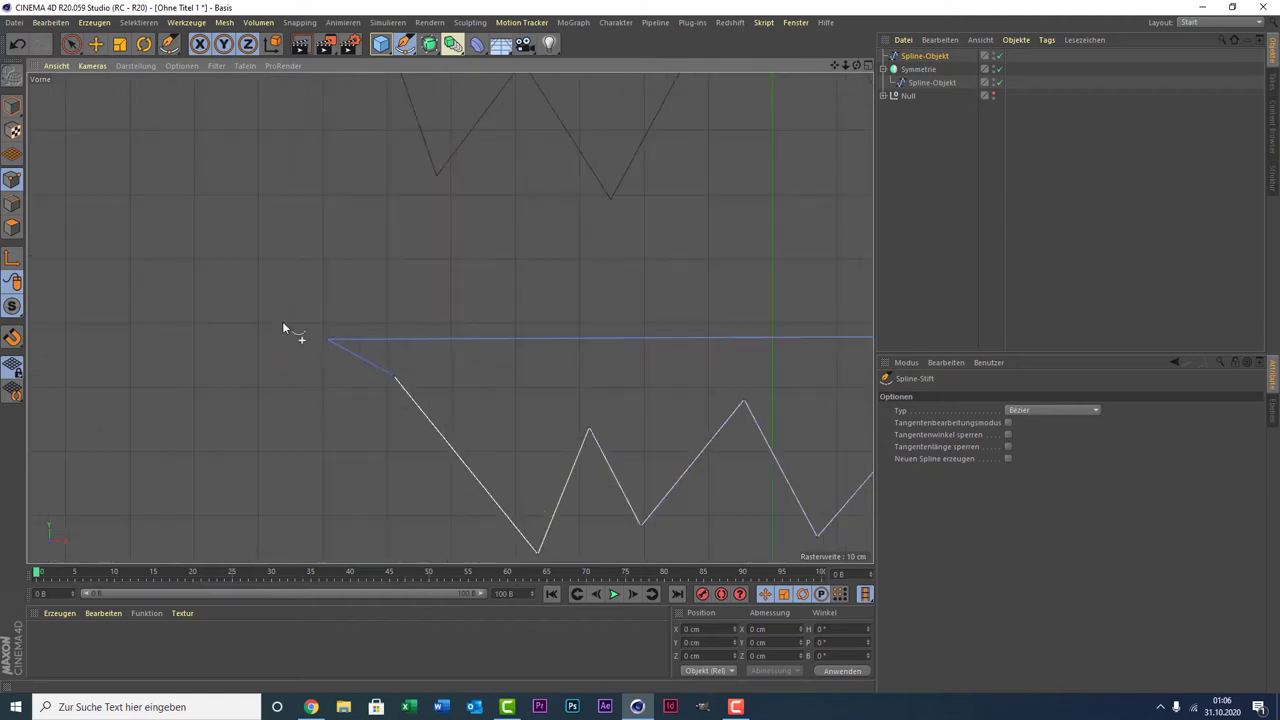
Nudge the mouth's upper-left corner point right to about X −62.9 cm.
{"action": "left_click", "coordinate": [69, 44]}
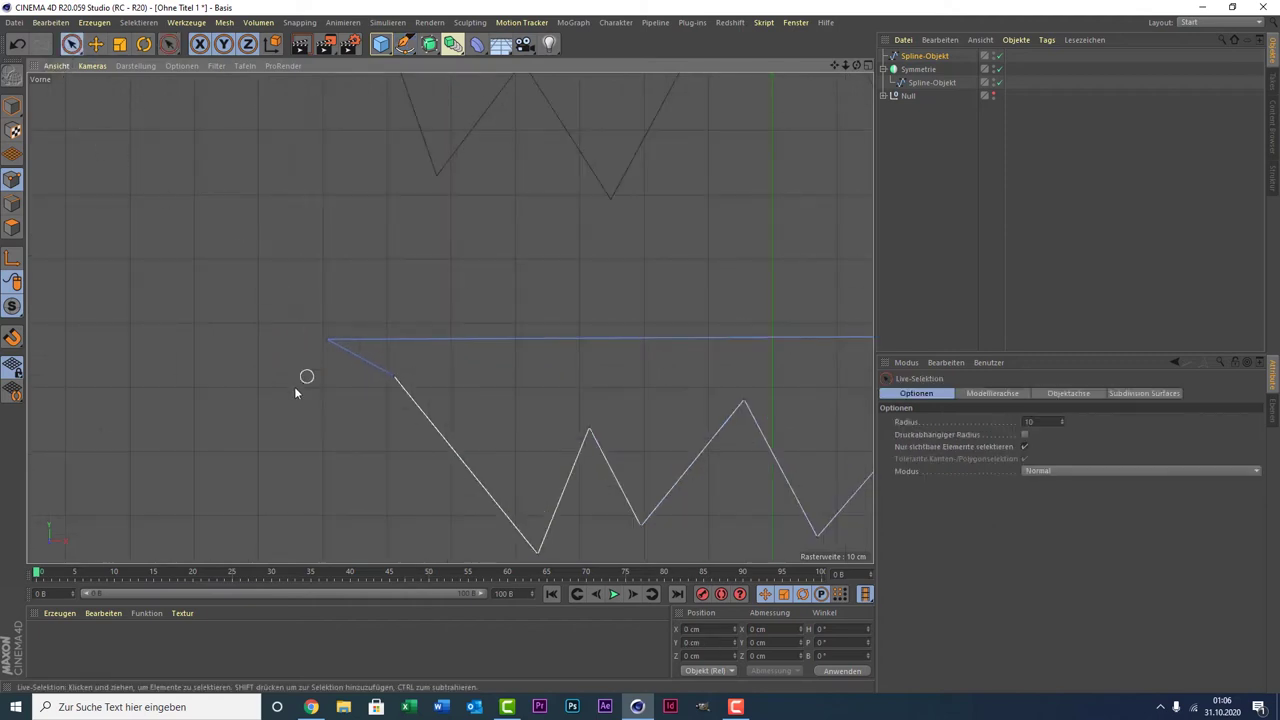
{"action": "left_click", "coordinate": [327, 340]}
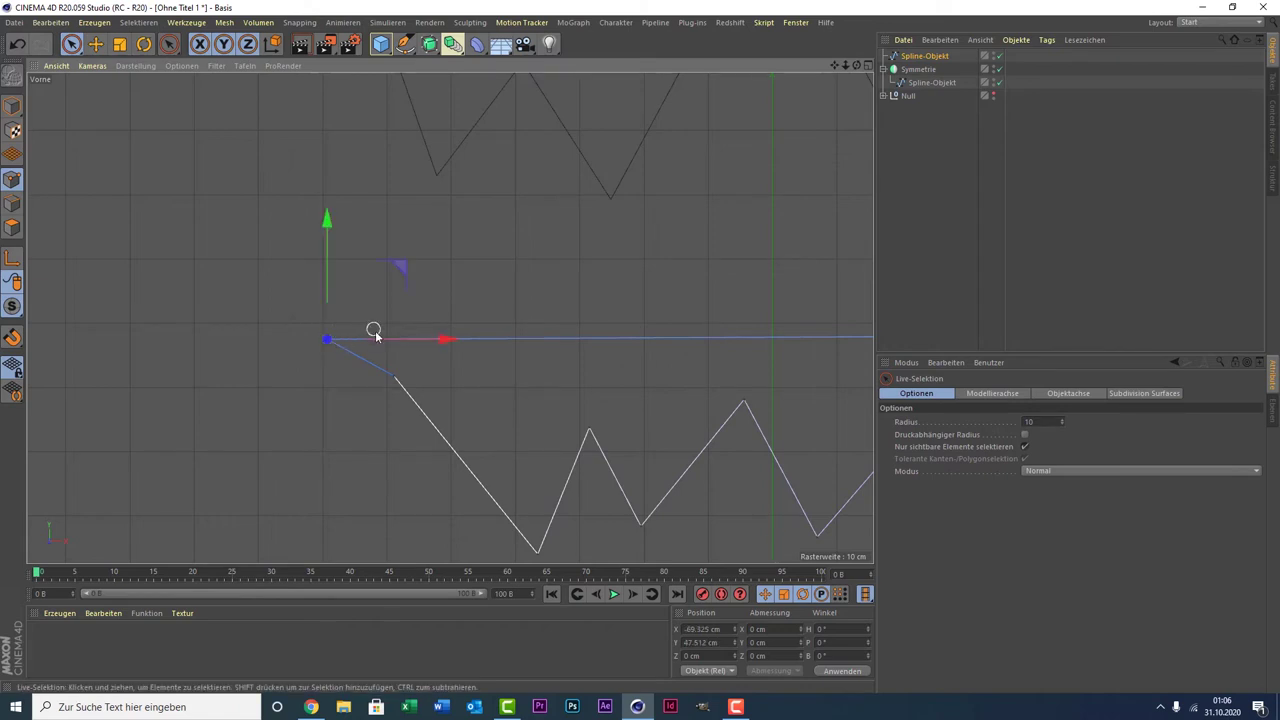
{"action": "left_click_drag", "start_coordinate": [375, 338], "coordinate": [415, 338]}
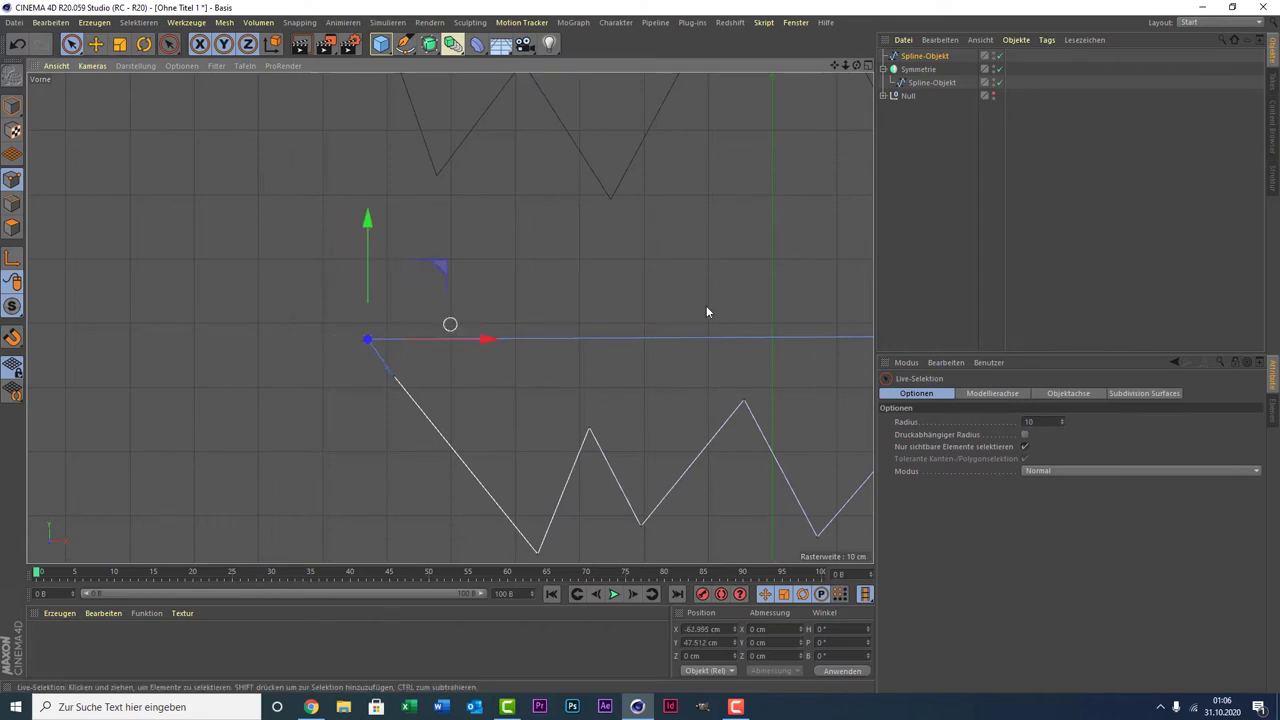
{"action": "left_click", "coordinate": [1020, 277]}
{"action": "scroll", "coordinate": [608, 340], "scroll_direction": "down", "scroll_amount": 4}
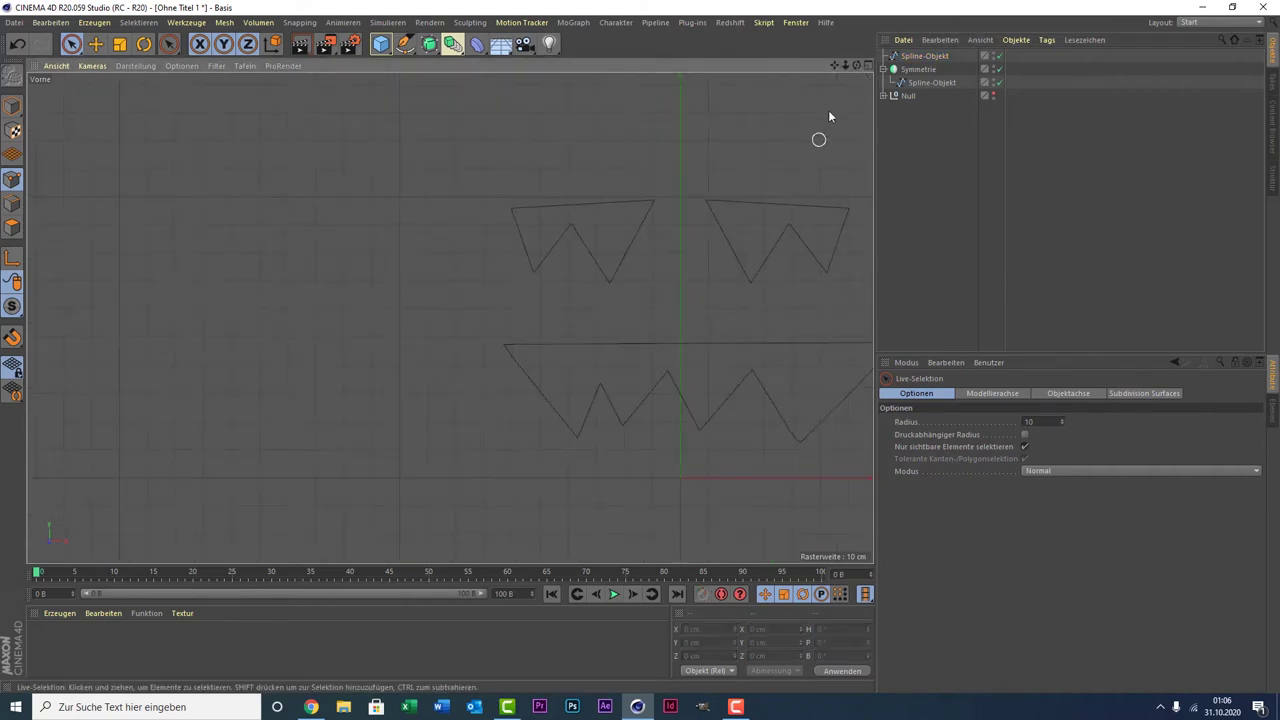
{"action": "mouse_move", "coordinate": [834, 66]}
{"action": "left_mouse_down"}
{"action": "mouse_move", "coordinate": [450, 318]}
{"action": "mouse_move", "coordinate": [432, 315]}
{"action": "left_mouse_up"}
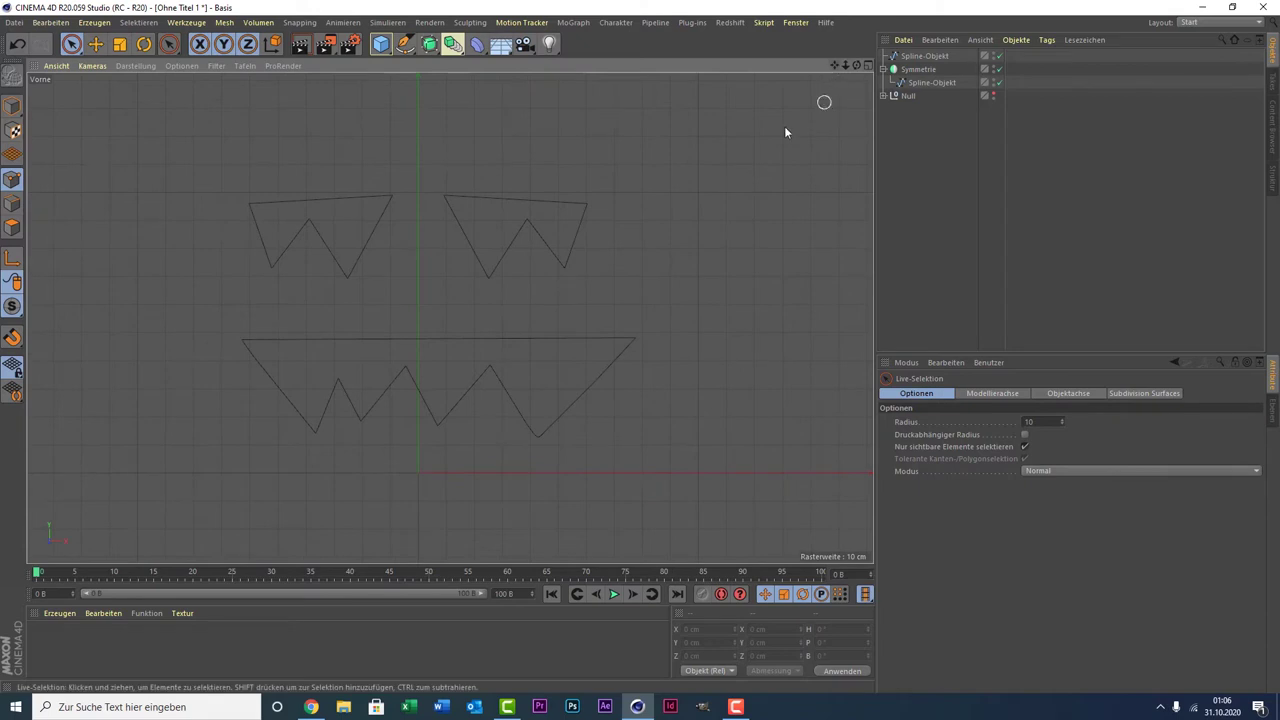
{"action": "middle_click", "coordinate": [463, 271]}
Add an Extrude object and rename the mouth spline Mund and the eye symmetry Augen.
{"action": "middle_click", "coordinate": [286, 266]}
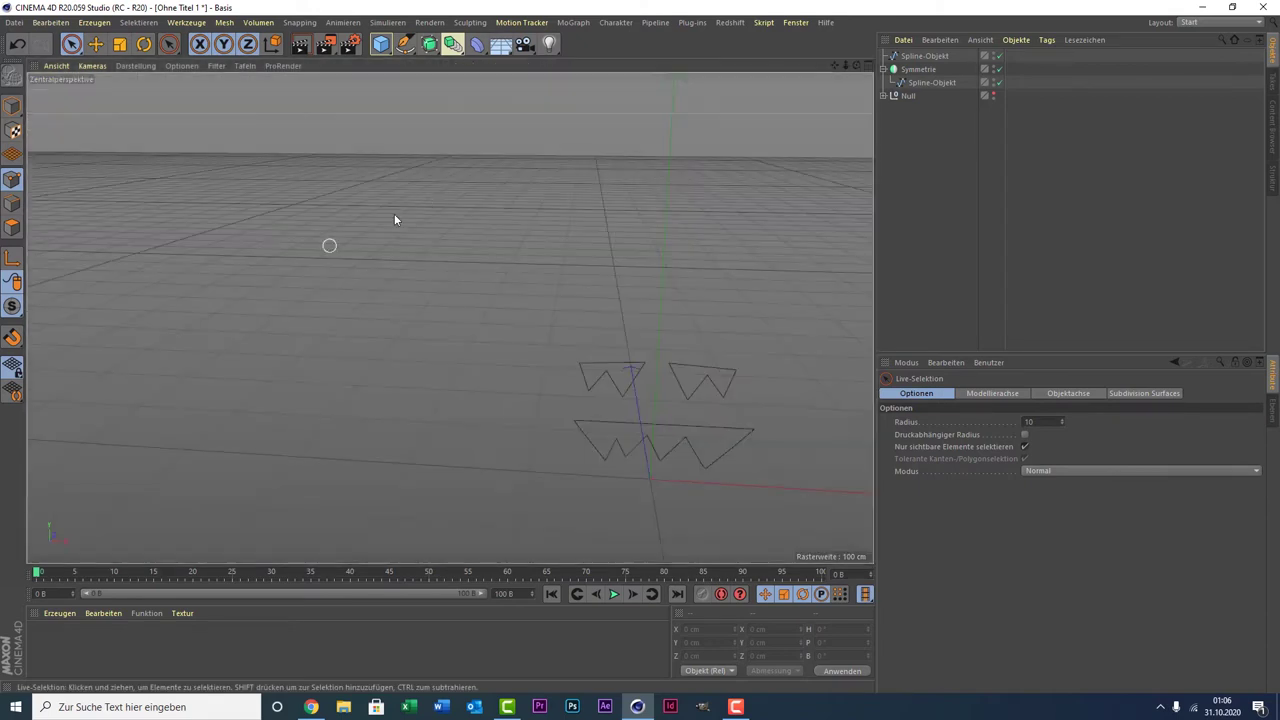
{"action": "left_click", "coordinate": [429, 44]}
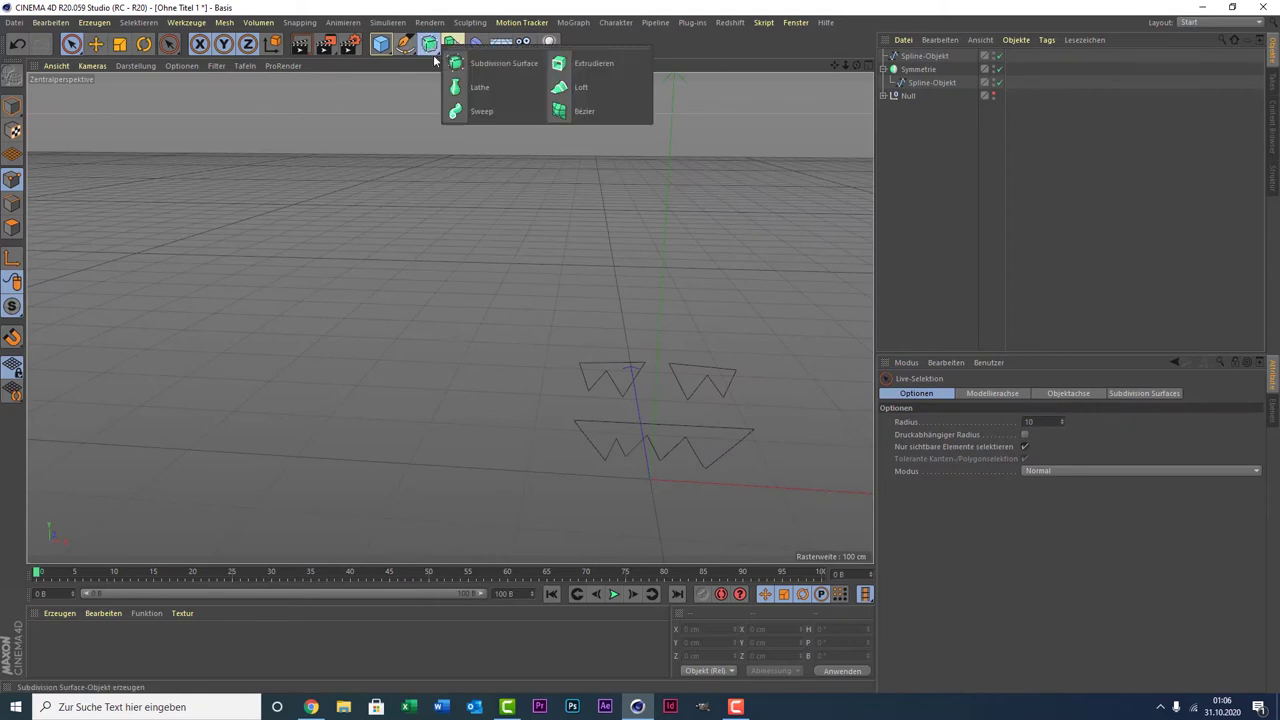
{"action": "left_click", "coordinate": [558, 63]}
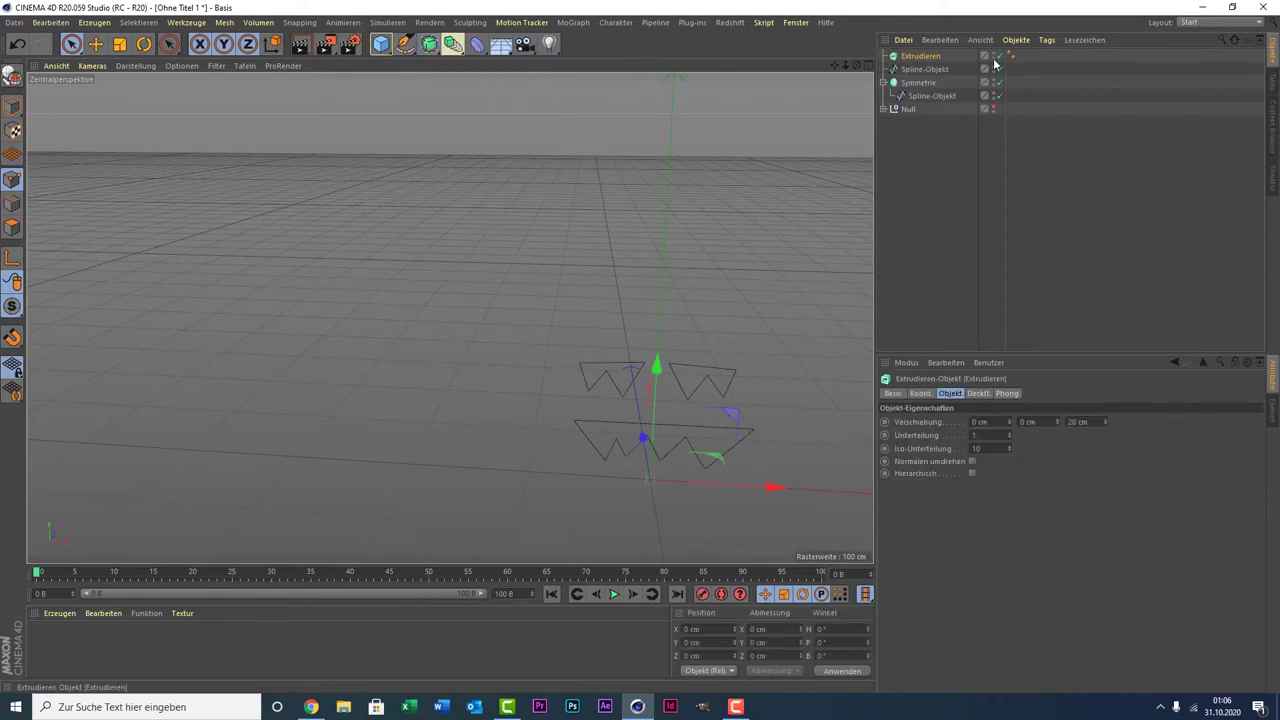
{"action": "left_click", "coordinate": [920, 70]}
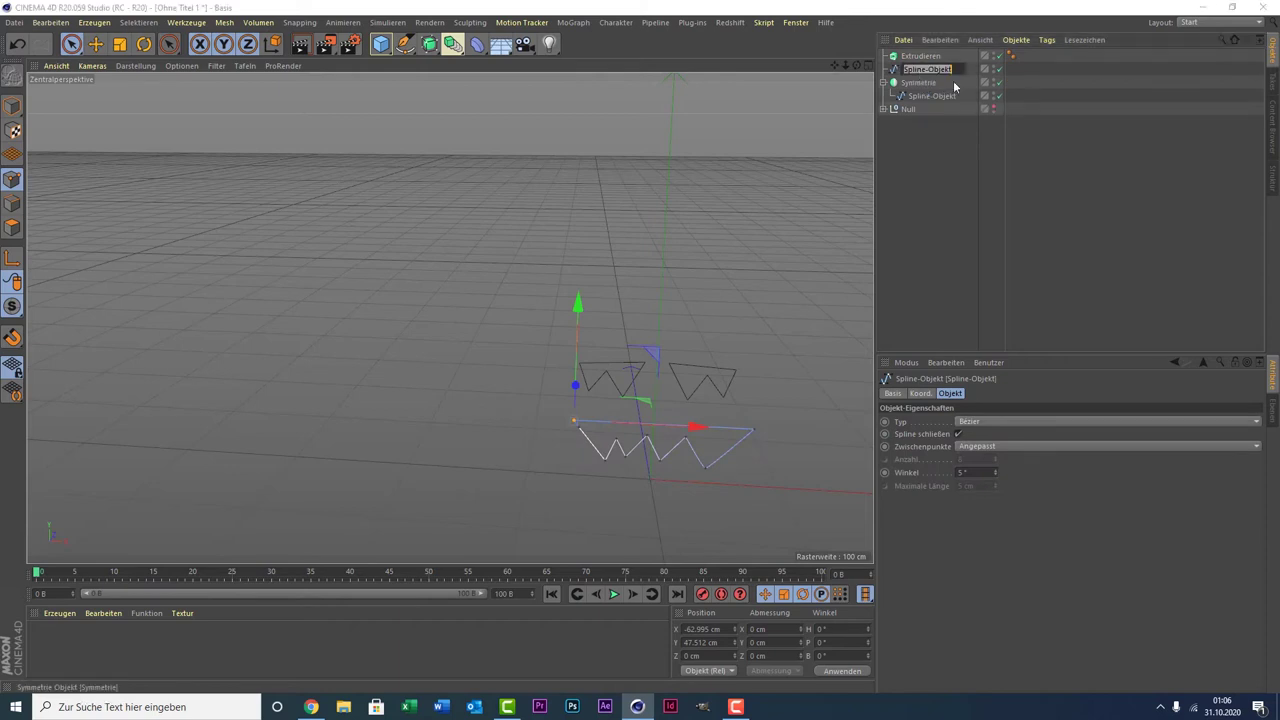
{"action": "type", "text": "Mi"}
{"action": "key", "text": "Return"}
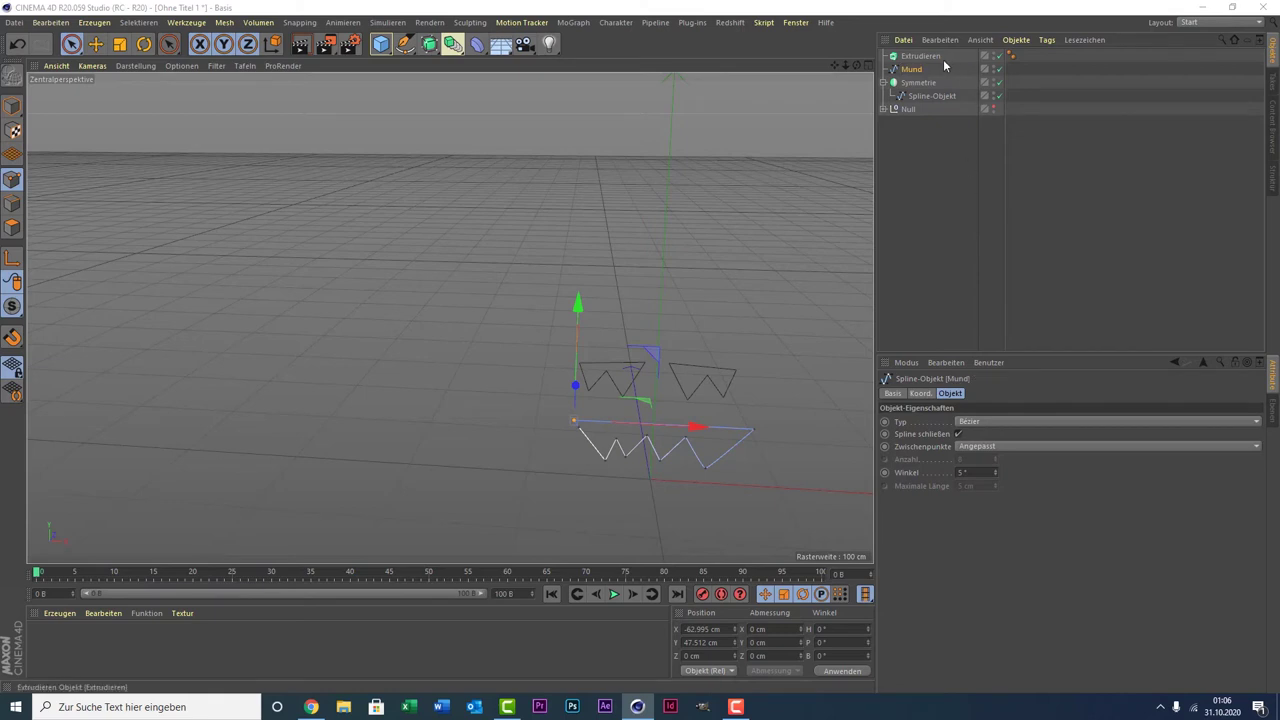
{"action": "double_click", "coordinate": [920, 82]}
{"action": "type", "text": "Augen"}
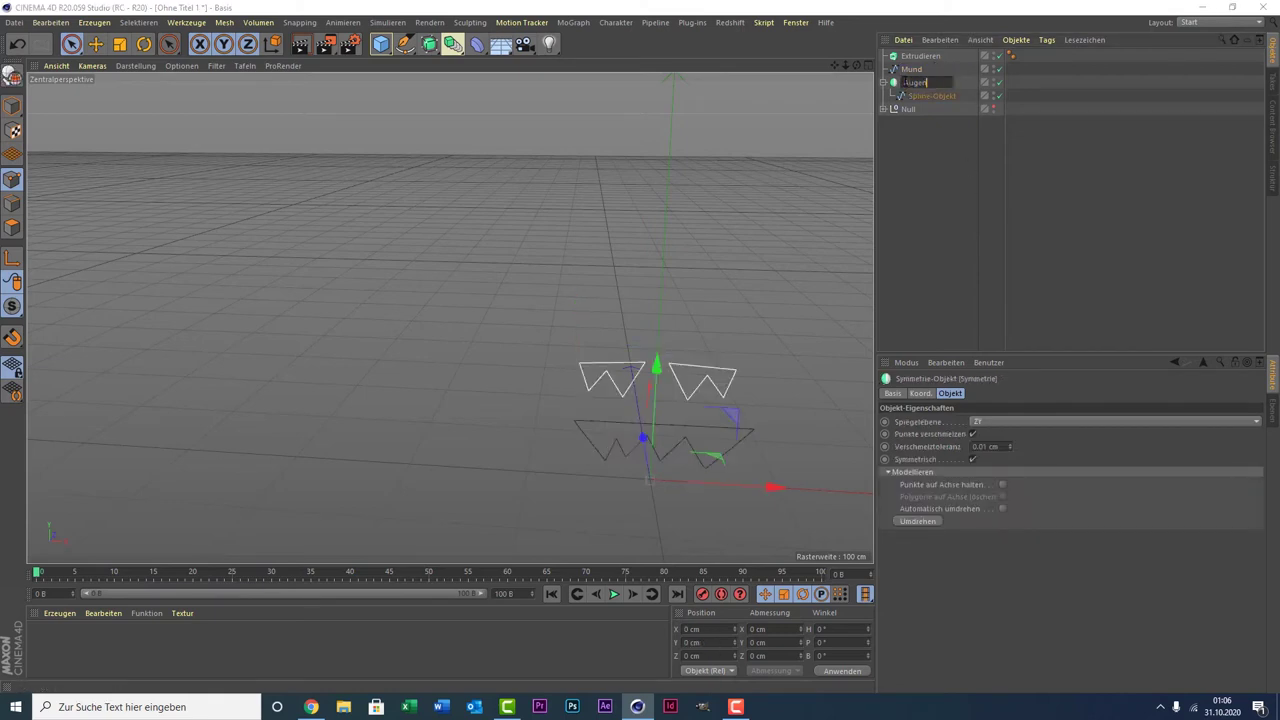
{"action": "key", "text": "Return"}
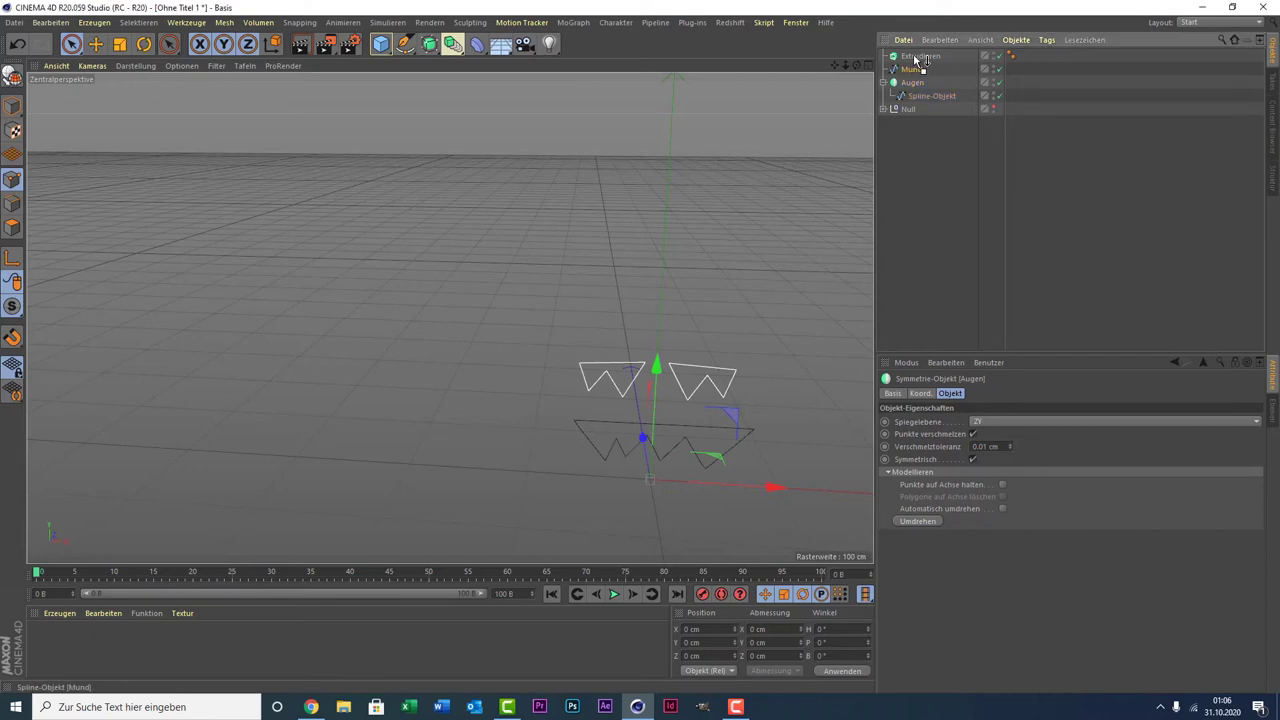
Place Mund in the first Extrude and Augen in a second Extrude object.
{"action": "left_click_drag", "start_coordinate": [914, 57], "coordinate": [914, 57]}
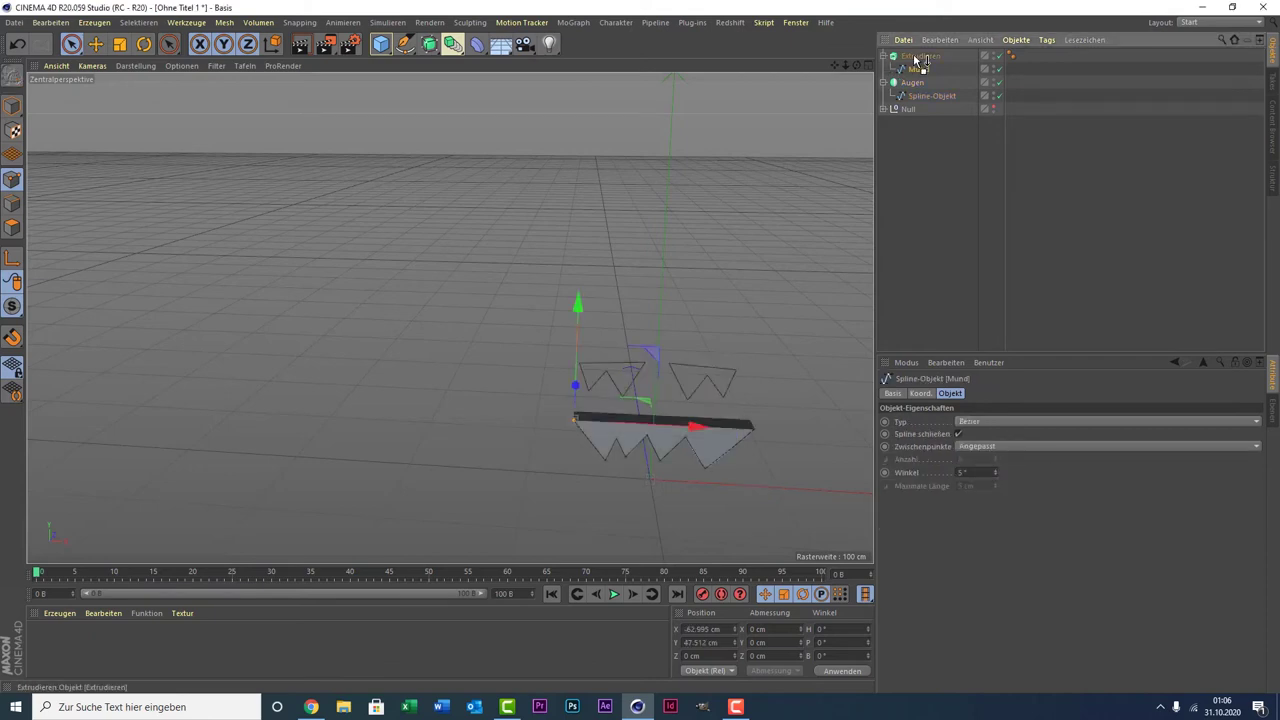
{"action": "left_click", "coordinate": [428, 46]}
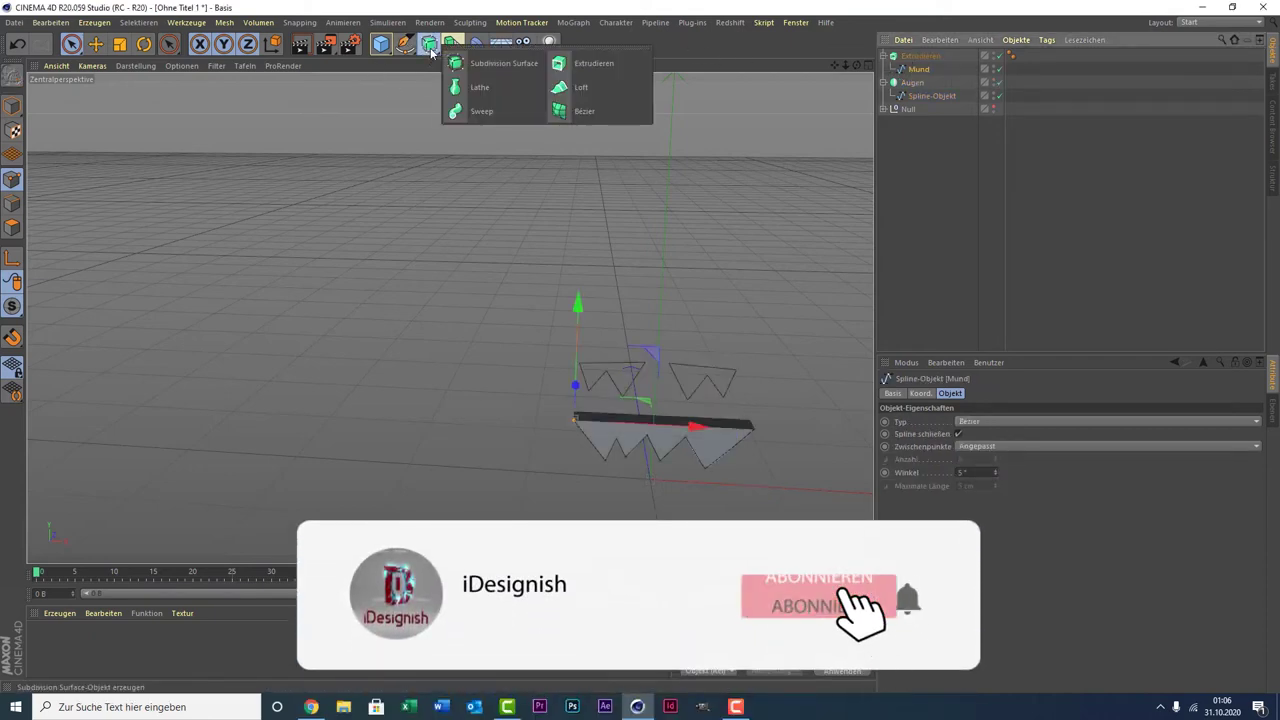
{"action": "left_click", "coordinate": [600, 62]}
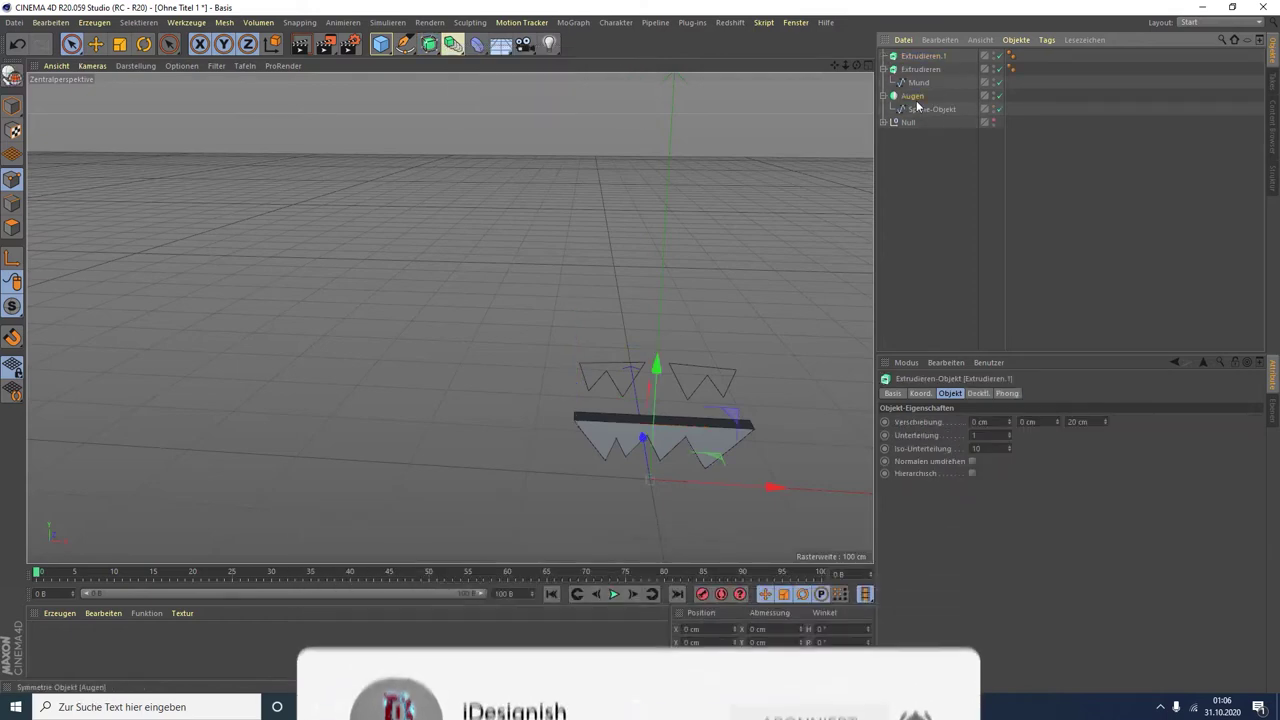
{"action": "left_click_drag", "start_coordinate": [914, 95], "coordinate": [921, 57]}
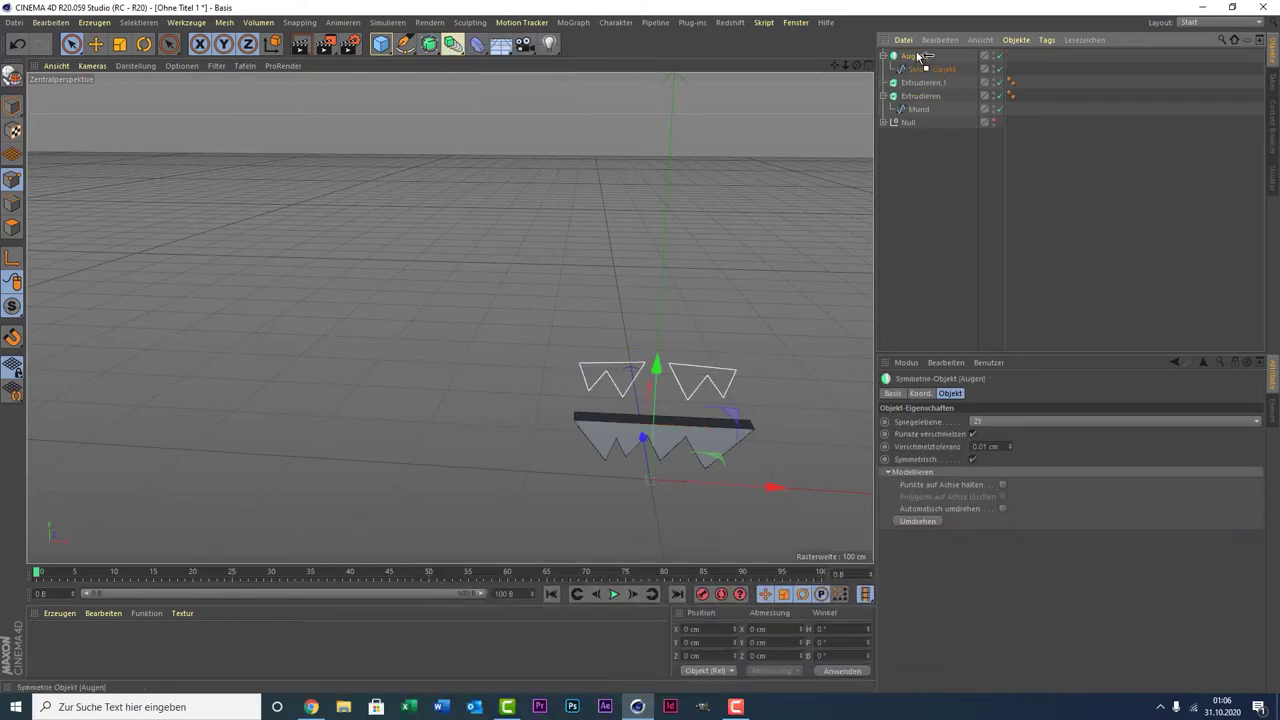
{"action": "left_click_drag", "start_coordinate": [919, 74], "coordinate": [929, 171]}
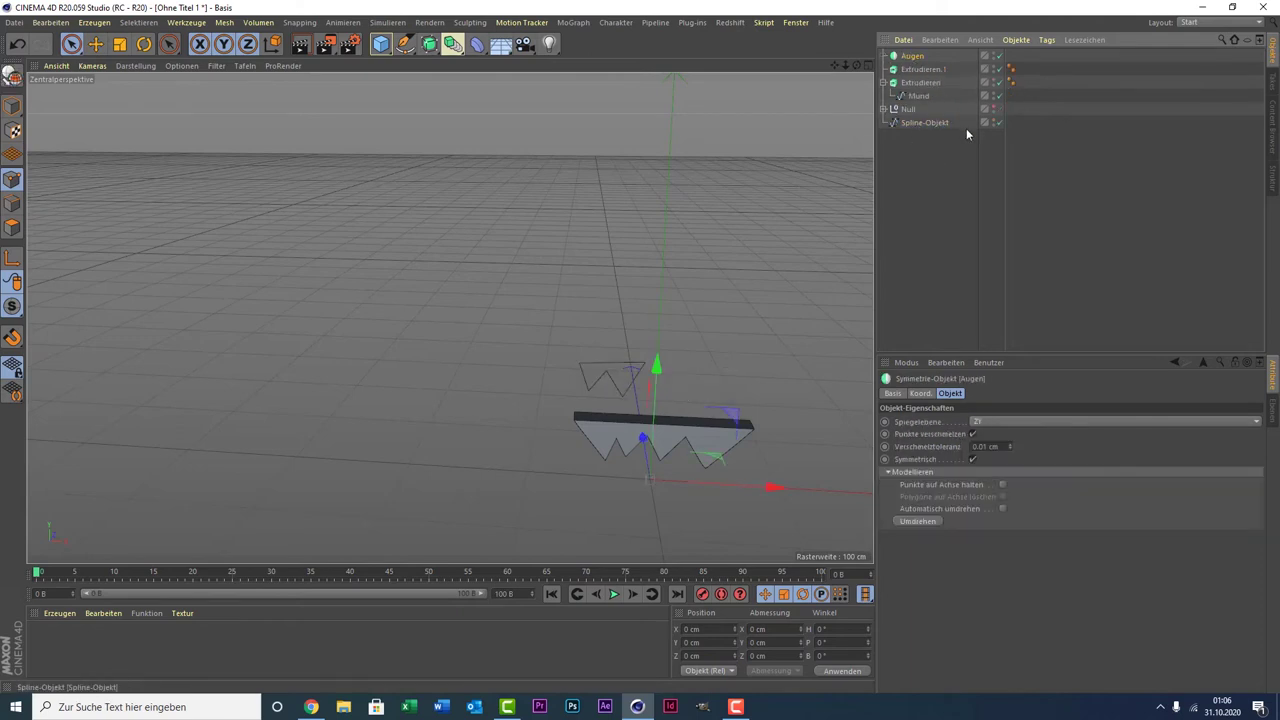
{"action": "left_click_drag", "start_coordinate": [910, 124], "coordinate": [913, 60]}
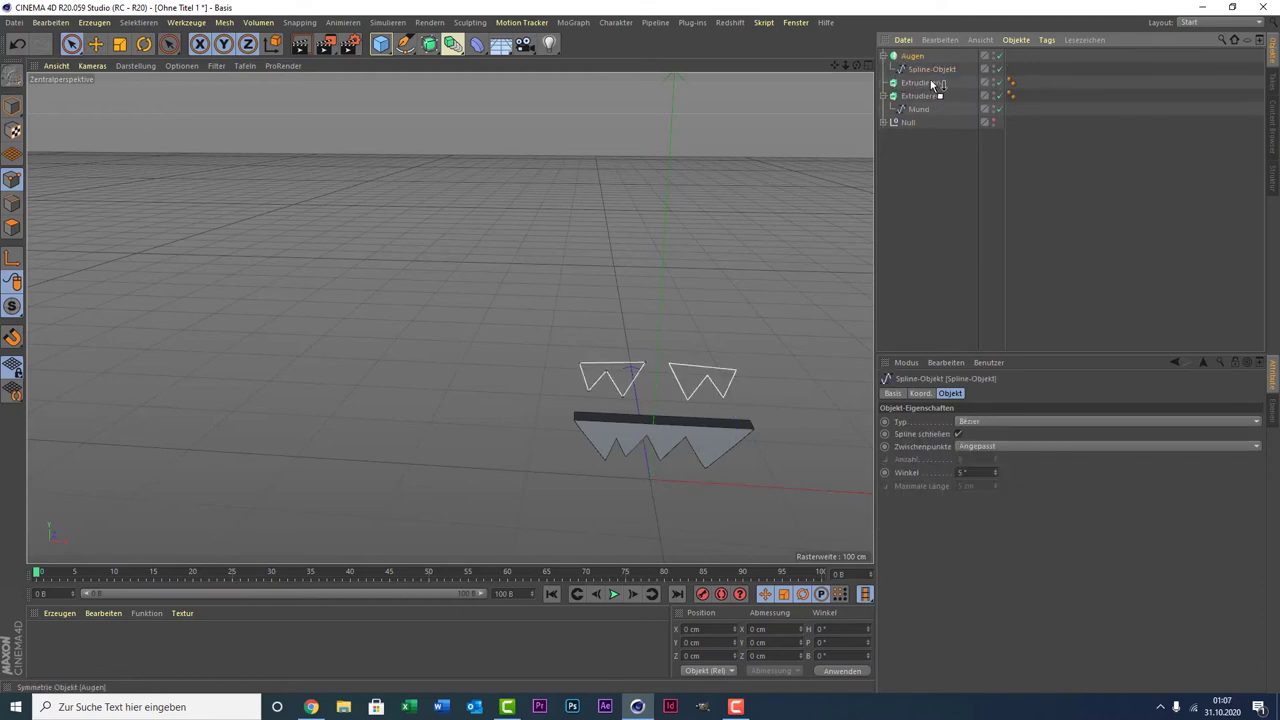
{"action": "left_click_drag", "start_coordinate": [932, 88], "coordinate": [932, 86]}
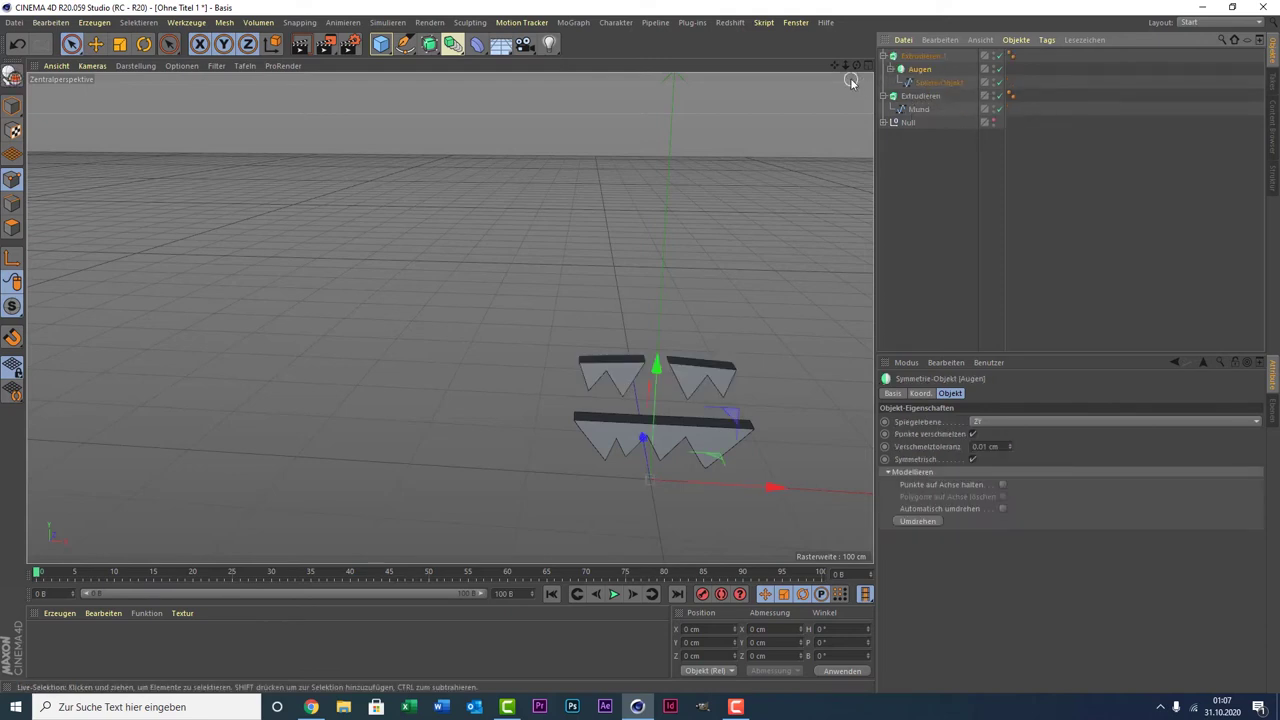
{"action": "left_click_drag", "start_coordinate": [836, 66], "coordinate": [449, 317]}
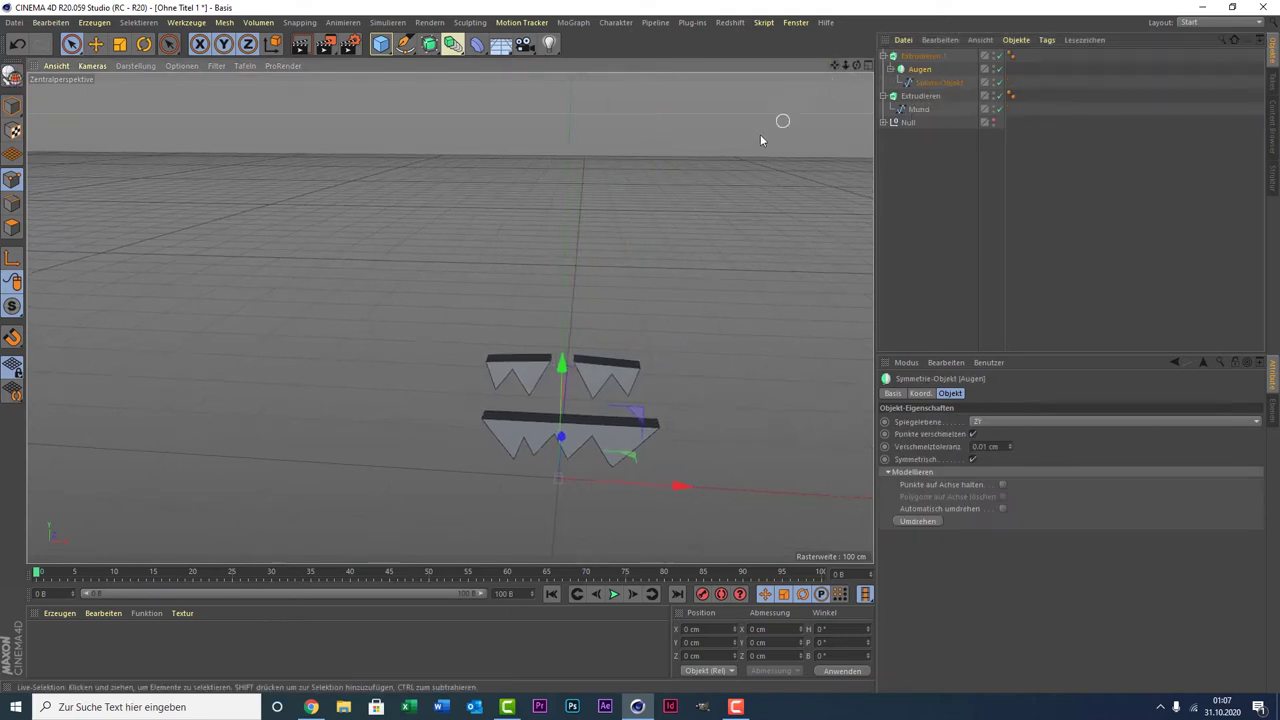
Unhide the pumpkin and group both Extrude objects into a Null named Gesicht.
{"action": "left_click", "coordinate": [995, 122]}
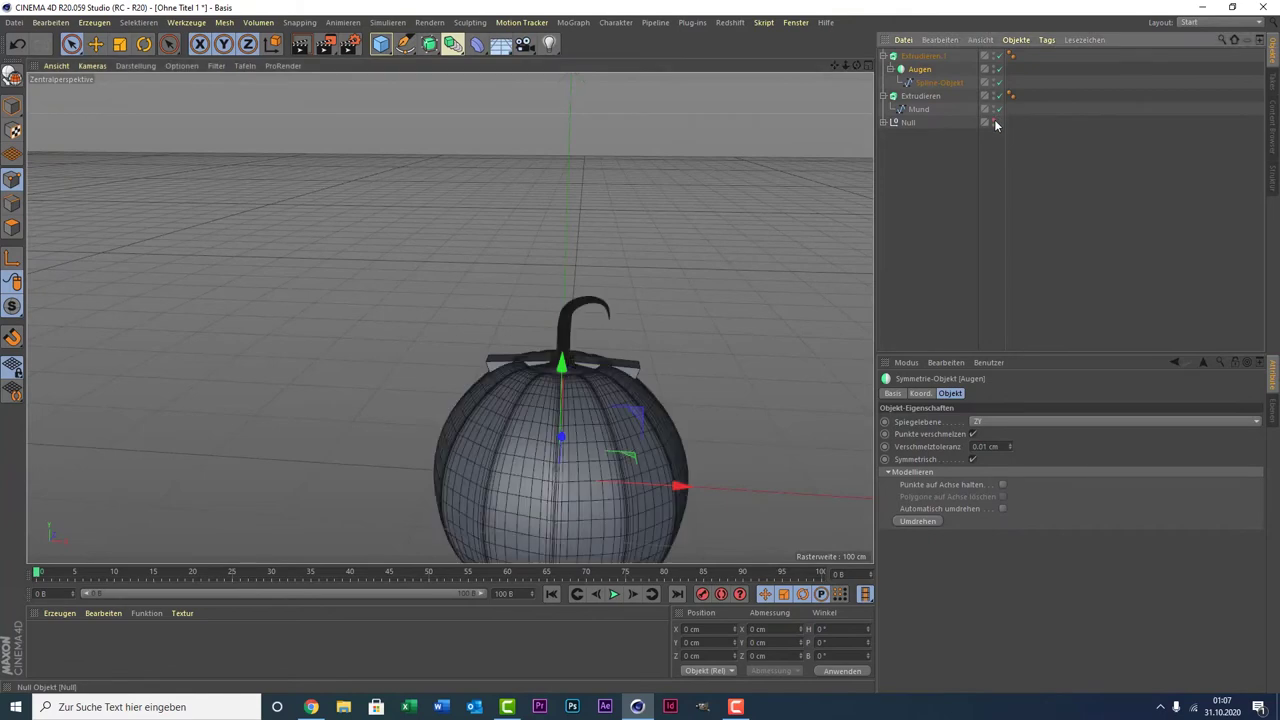
{"action": "left_click", "coordinate": [928, 56]}
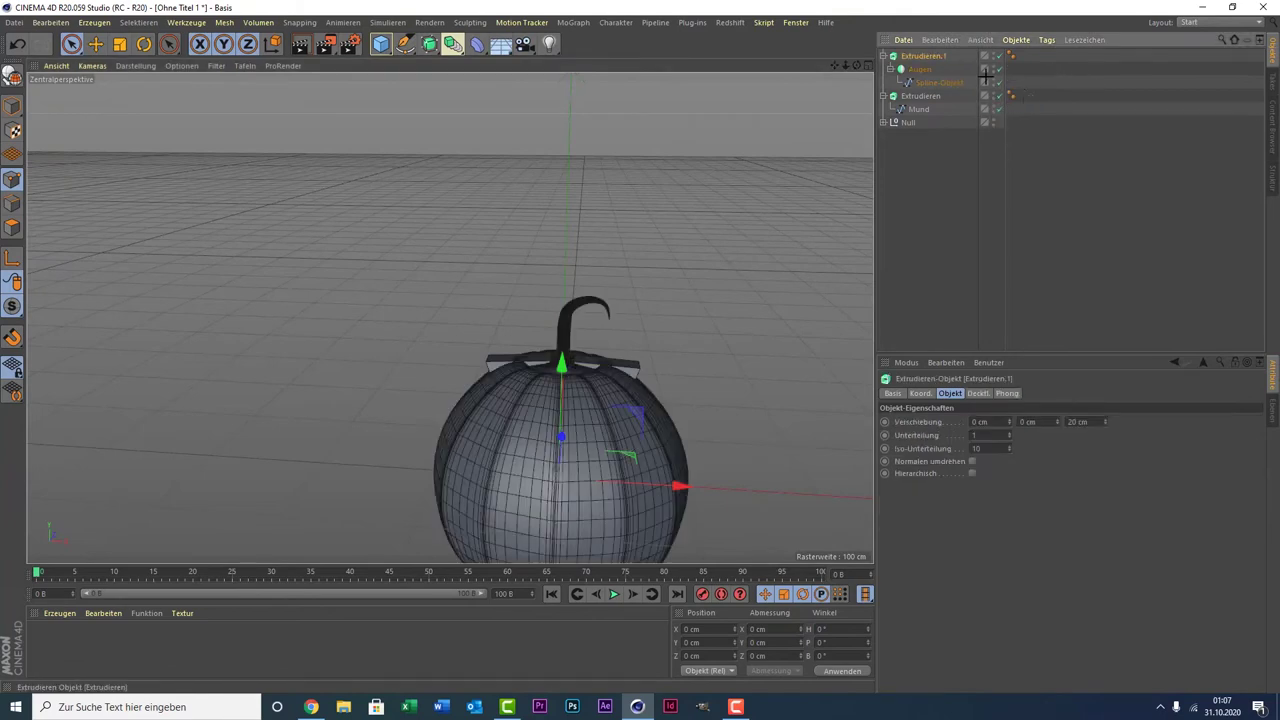
{"action": "left_click_drag", "start_coordinate": [1020, 100], "coordinate": [1005, 50]}
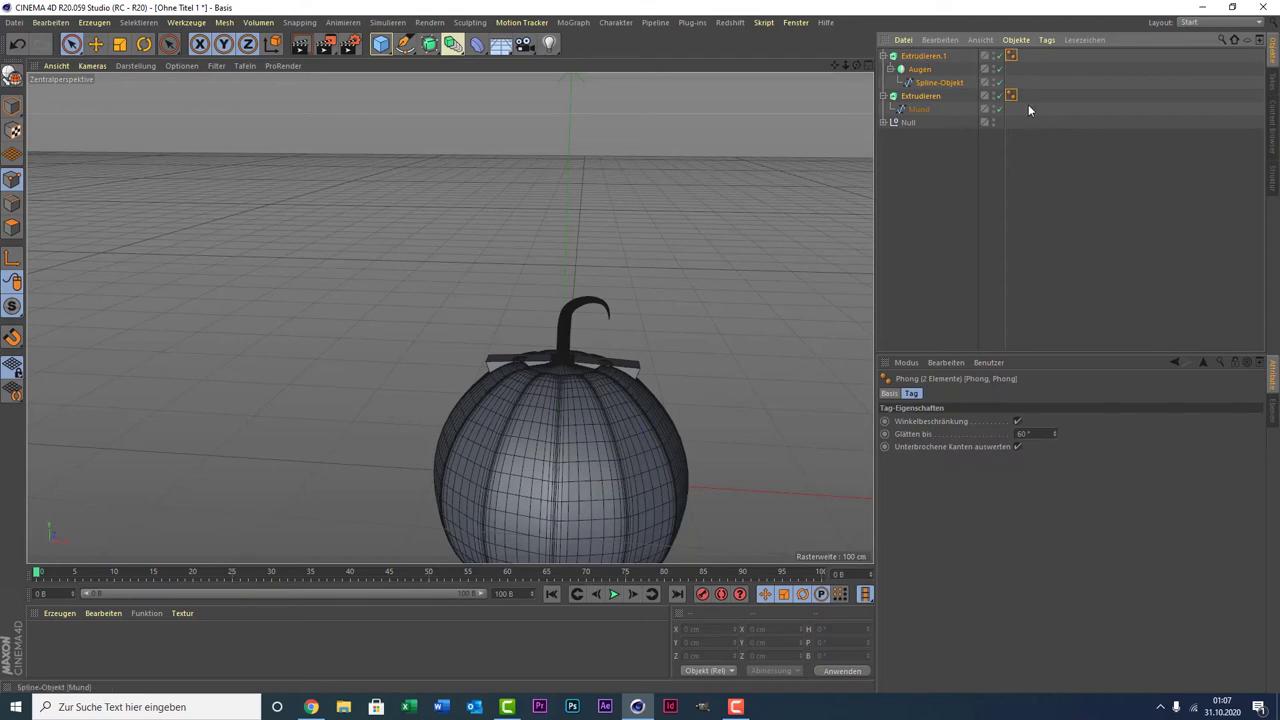
{"action": "left_click_drag", "start_coordinate": [1028, 110], "coordinate": [871, 46]}
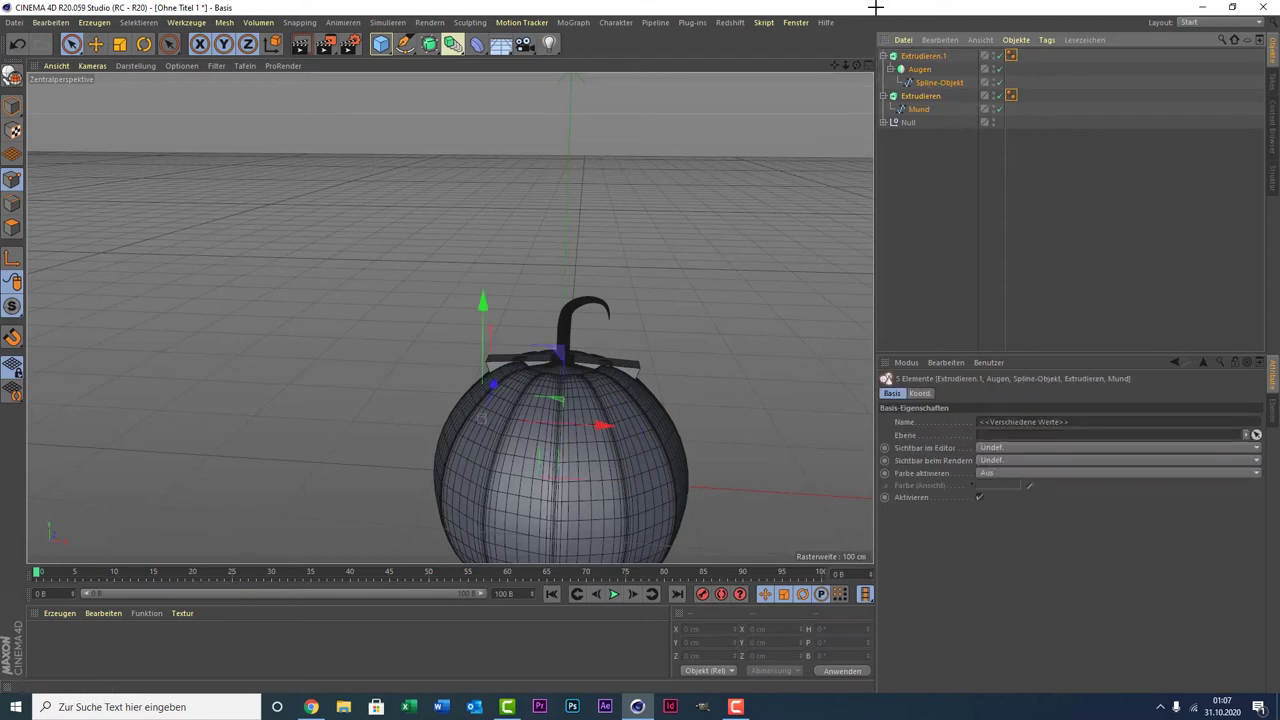
{"action": "key", "text": "alt+g"}
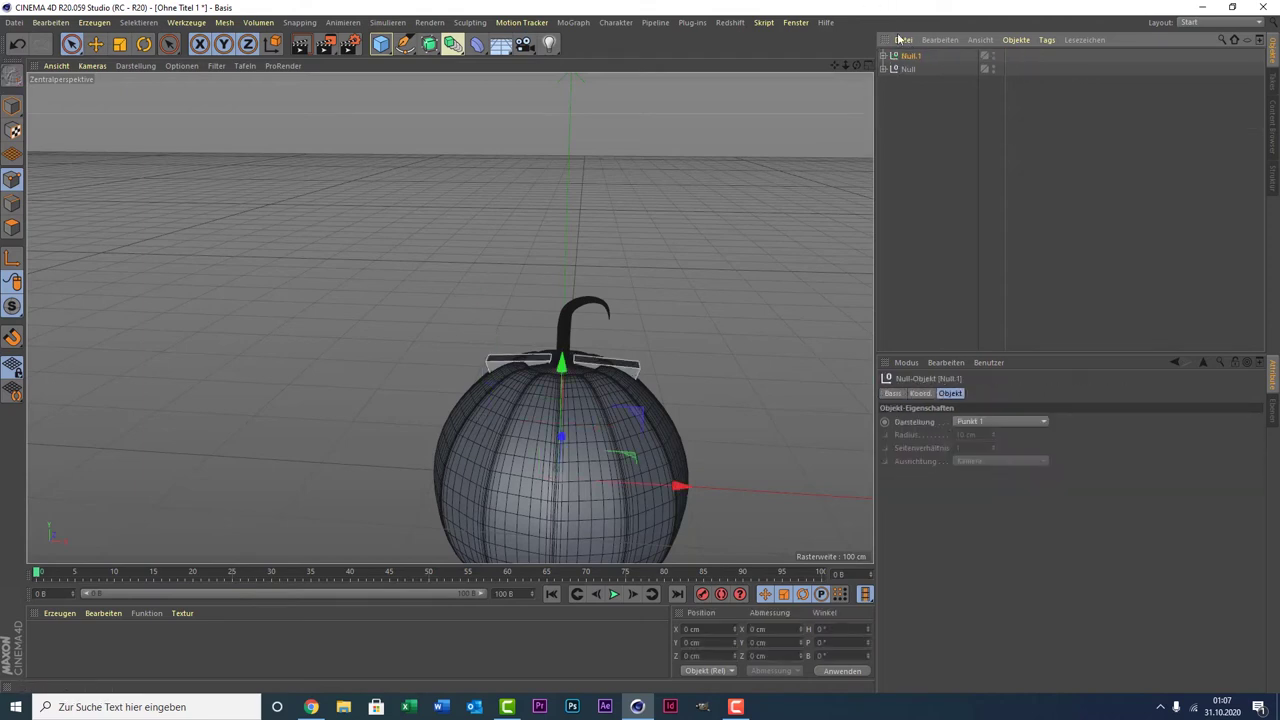
{"action": "double_click", "coordinate": [912, 55]}
{"action": "type", "text": "Gesicht"}
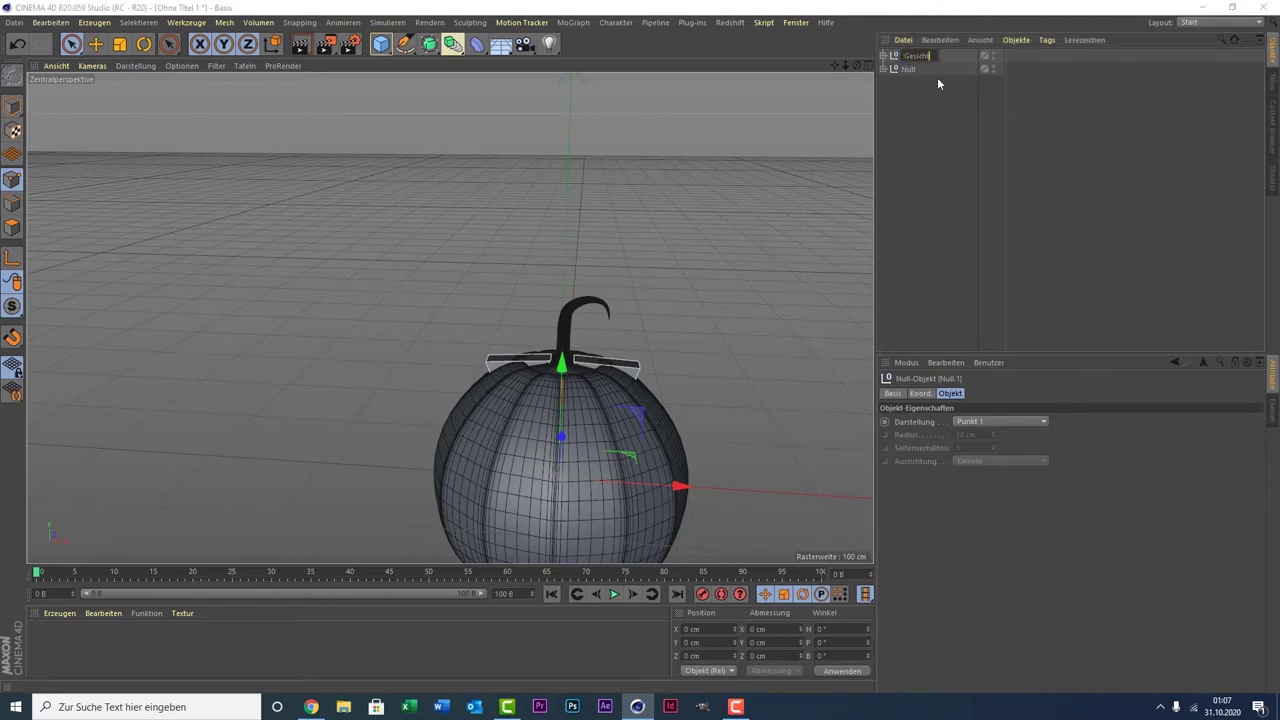
{"action": "key", "text": "Return"}
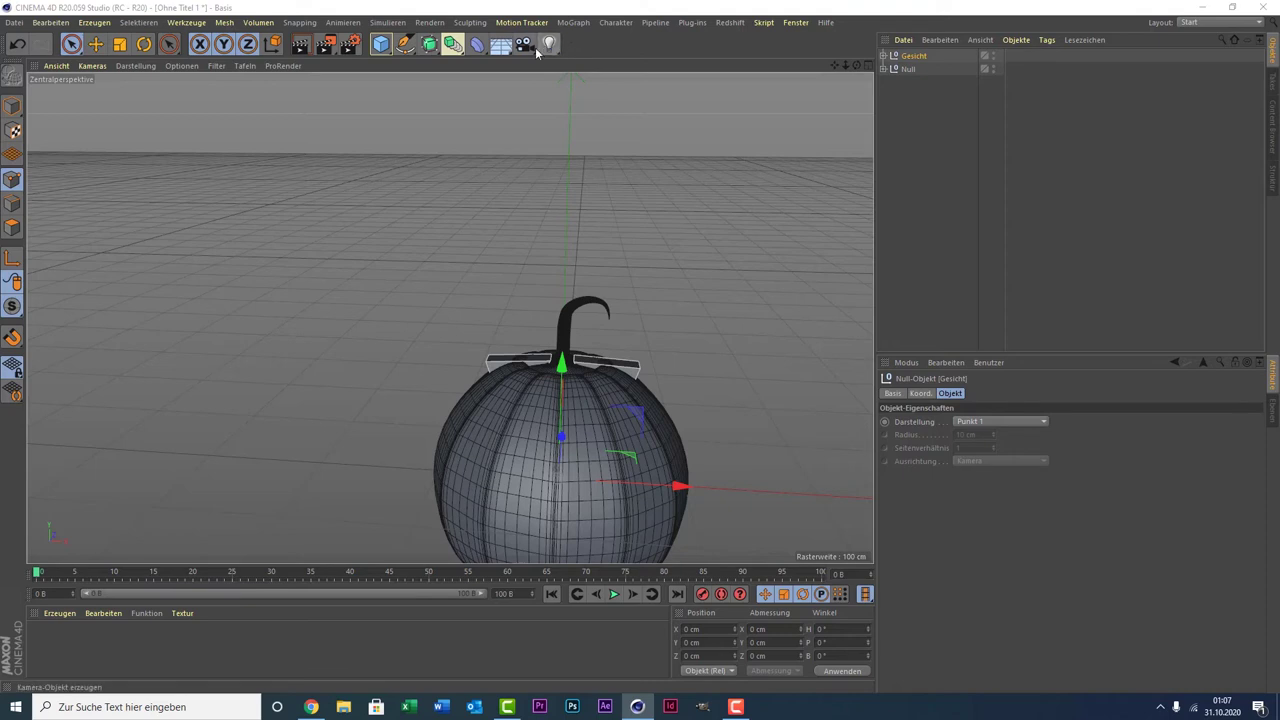
Move Gesicht down onto the pumpkin's front and nudge the eye extrusion left.
{"action": "left_click_drag", "start_coordinate": [566, 446], "coordinate": [528, 513]}
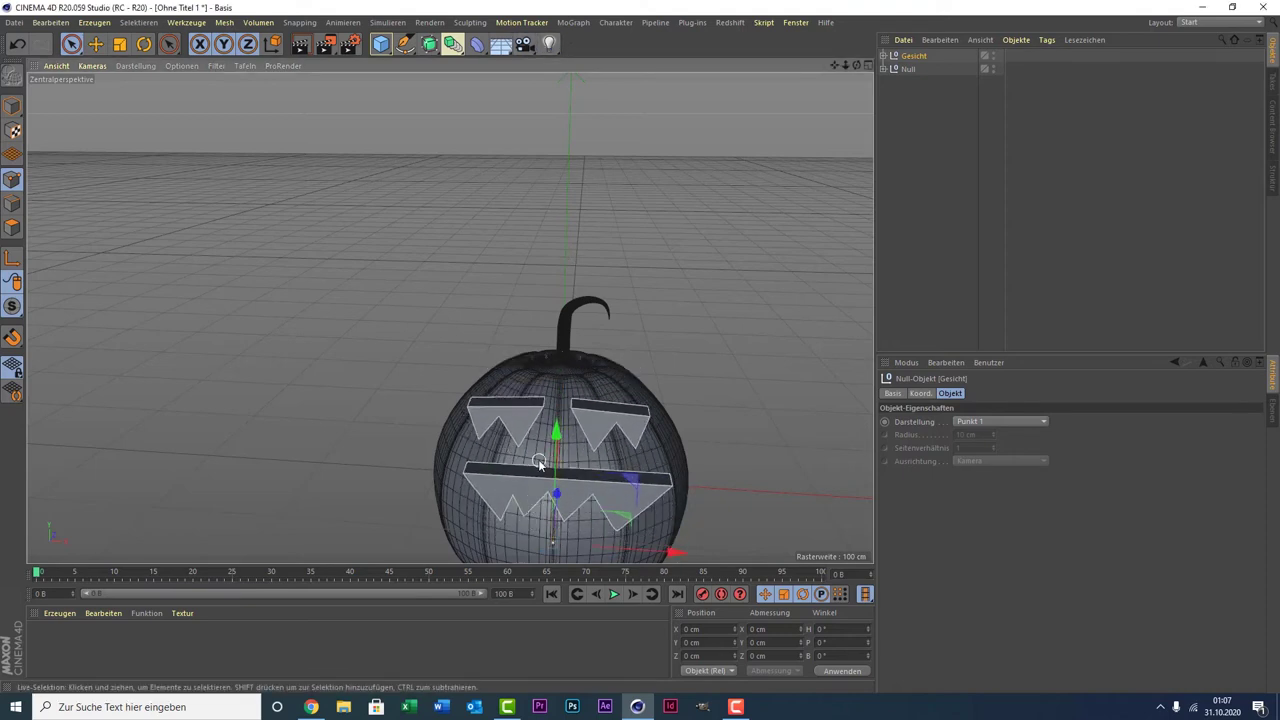
{"action": "scroll", "coordinate": [540, 463], "scroll_direction": "down", "scroll_amount": 2}
{"action": "scroll", "coordinate": [540, 463], "scroll_direction": "up", "scroll_amount": 1}
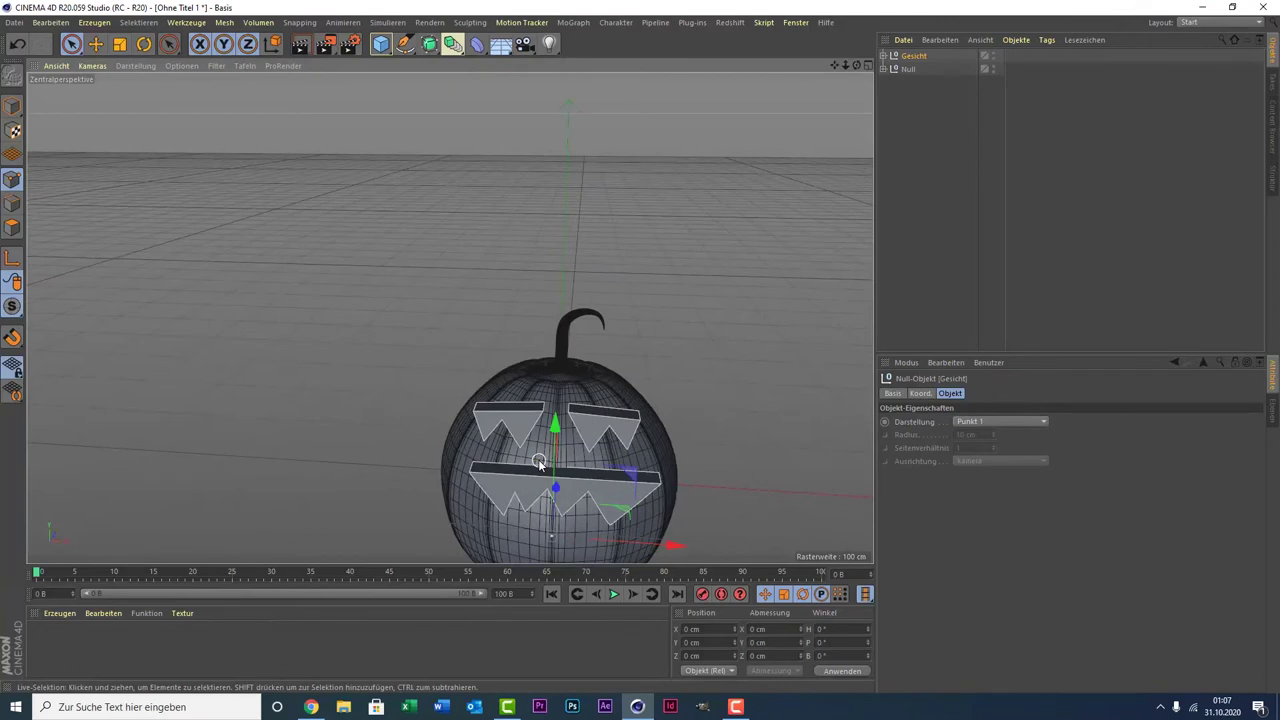
{"action": "left_click", "coordinate": [883, 55]}
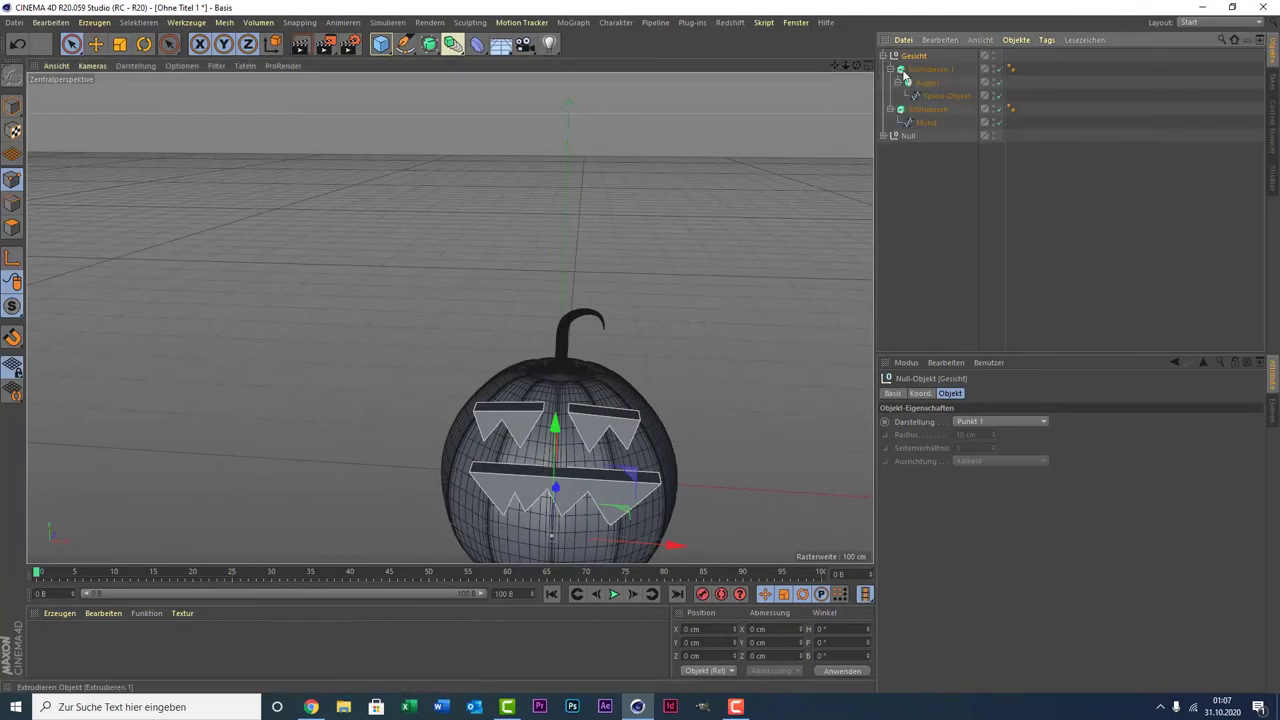
{"action": "left_click", "coordinate": [930, 69]}
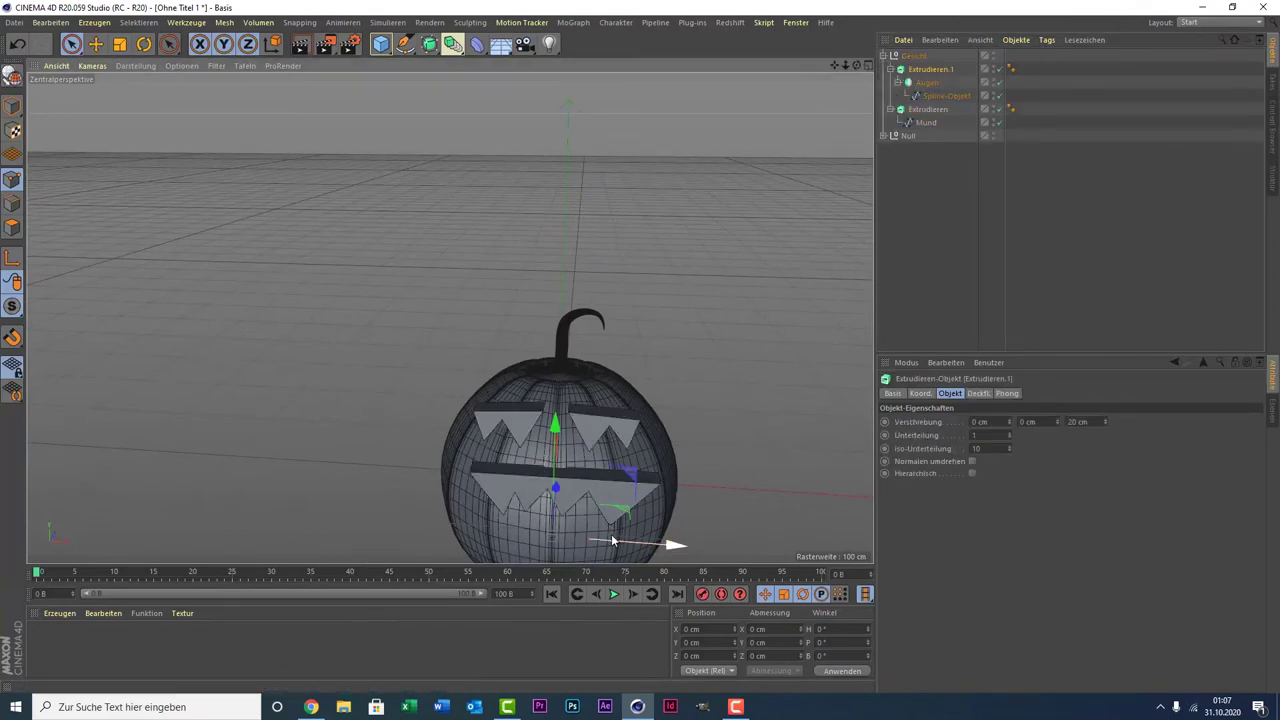
{"action": "mouse_move", "coordinate": [672, 544]}
{"action": "left_mouse_down"}
{"action": "mouse_move", "coordinate": [608, 541]}
{"action": "mouse_move", "coordinate": [623, 538]}
{"action": "left_mouse_up"}
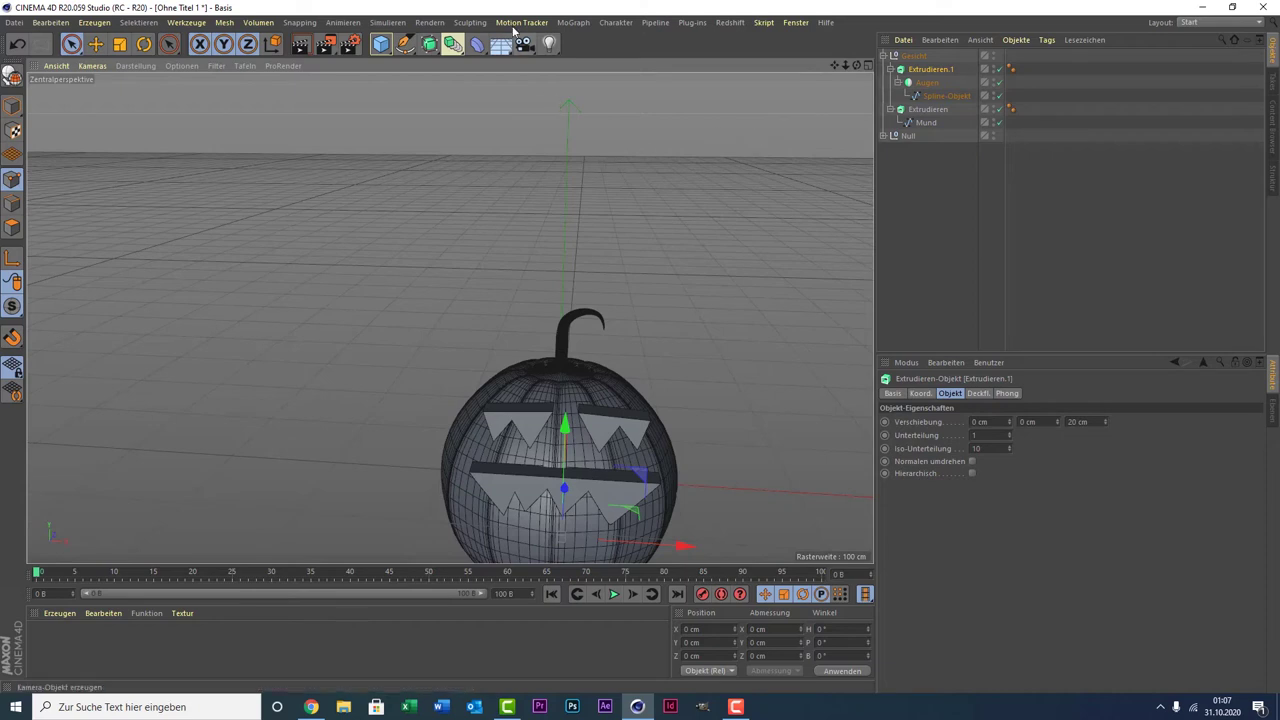
Add a Boole object and move the Gesicht group lower and sideways on the pumpkin.
{"action": "left_click", "coordinate": [455, 45]}
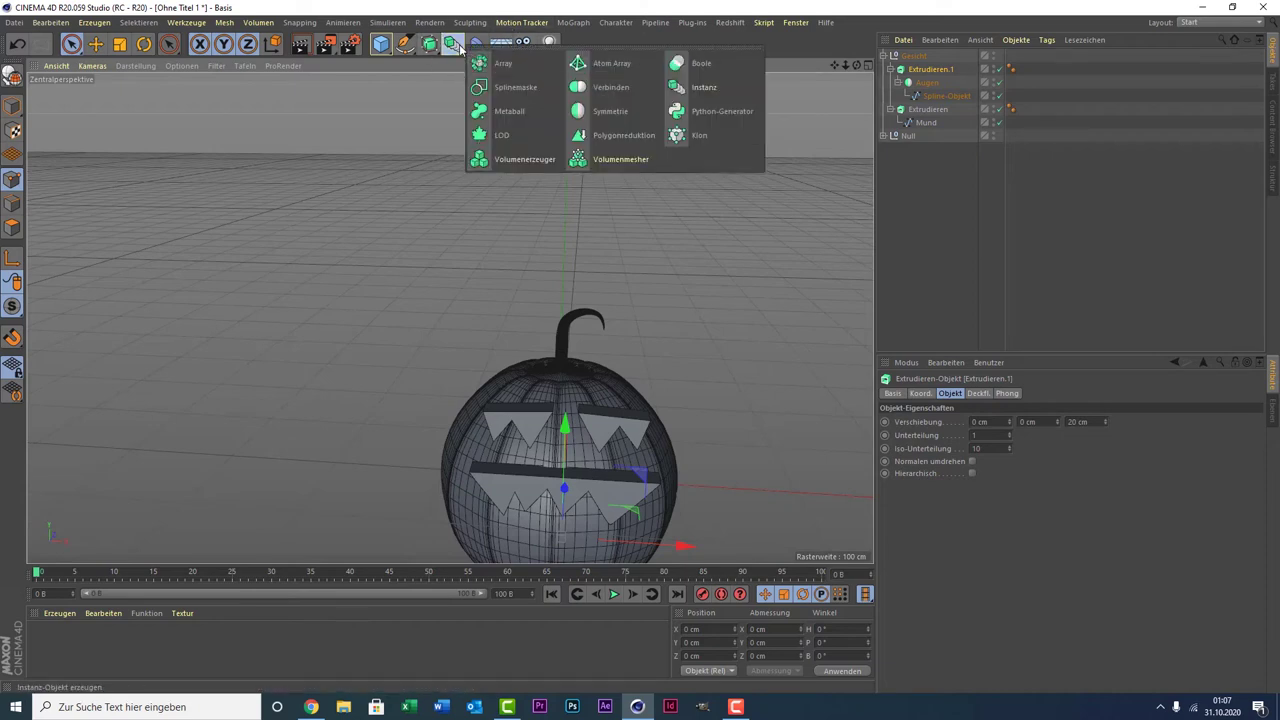
{"action": "left_click", "coordinate": [746, 68]}
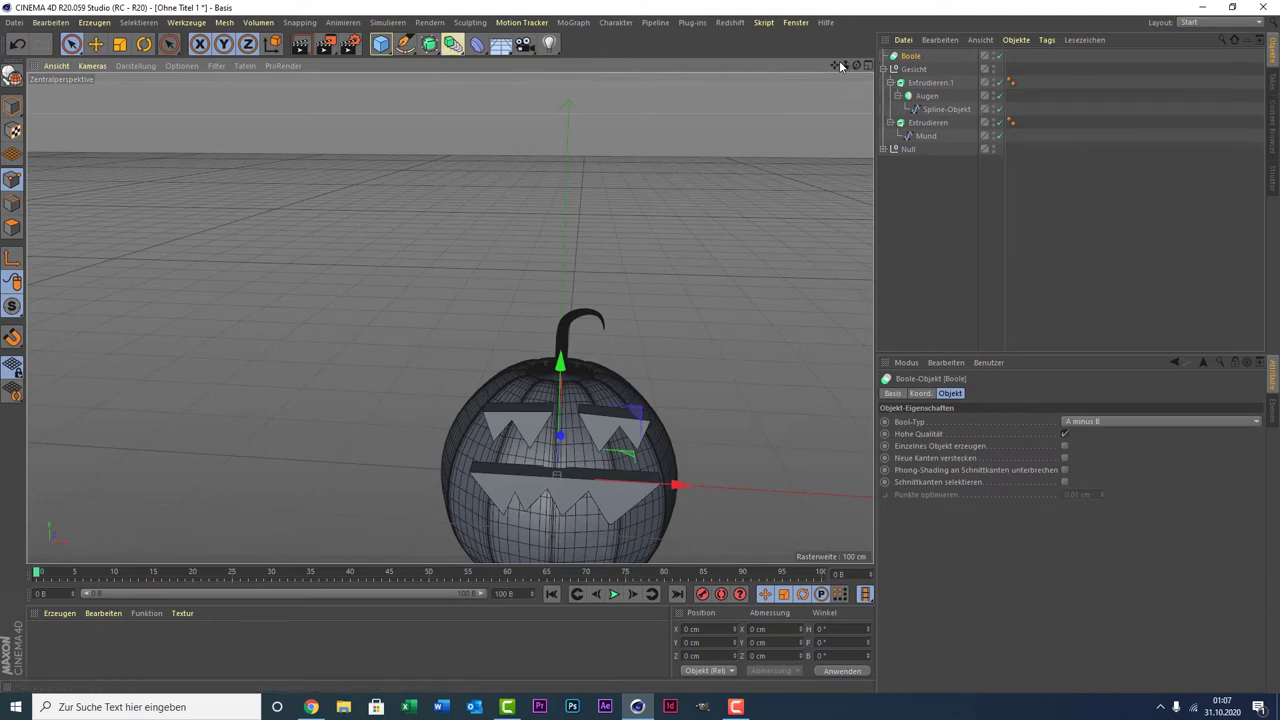
{"action": "left_click_drag", "start_coordinate": [840, 66], "coordinate": [449, 317]}
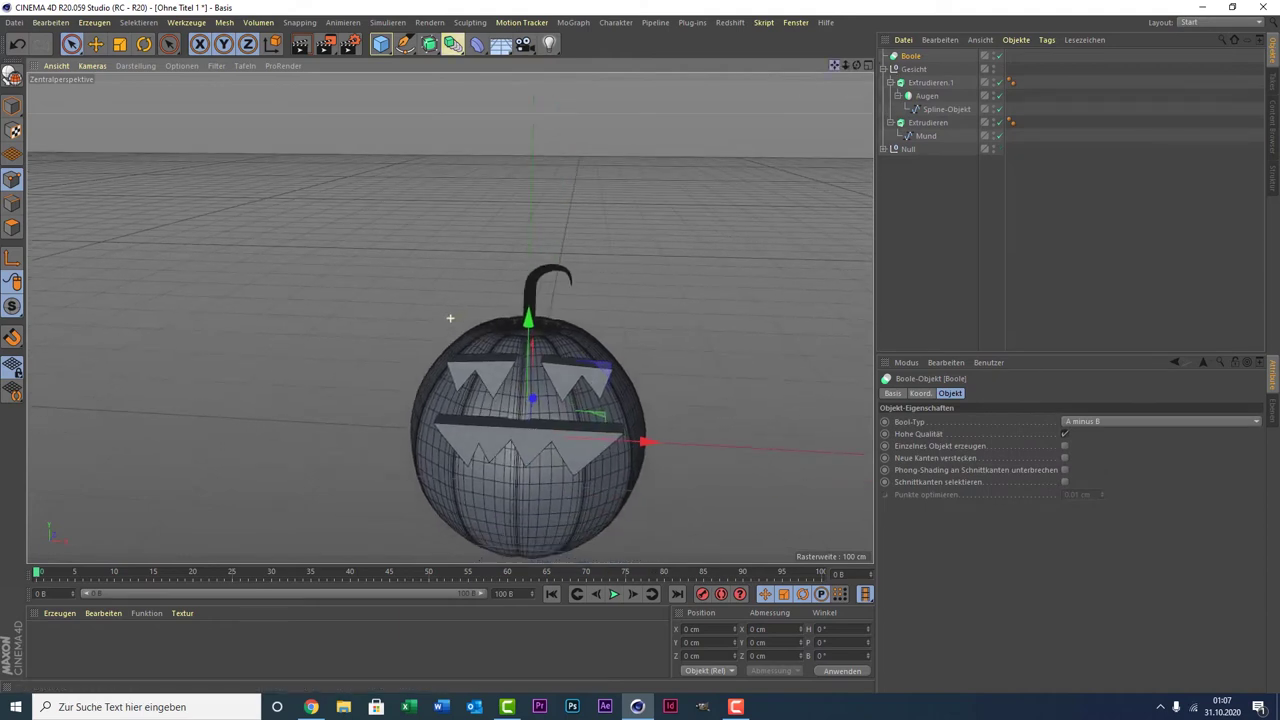
{"action": "left_click", "coordinate": [908, 70]}
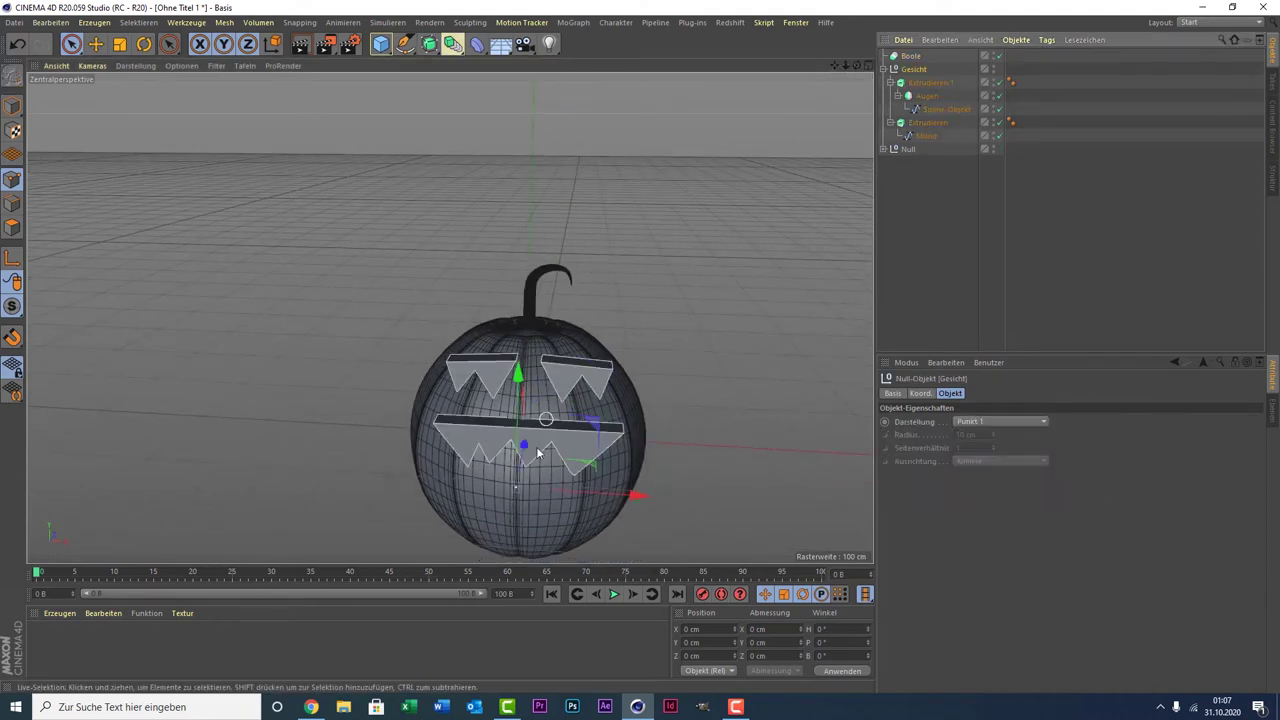
{"action": "mouse_move", "coordinate": [517, 370]}
{"action": "left_mouse_down"}
{"action": "mouse_move", "coordinate": [520, 458]}
{"action": "mouse_move", "coordinate": [537, 469]}
{"action": "mouse_move", "coordinate": [525, 462]}
{"action": "left_mouse_up"}
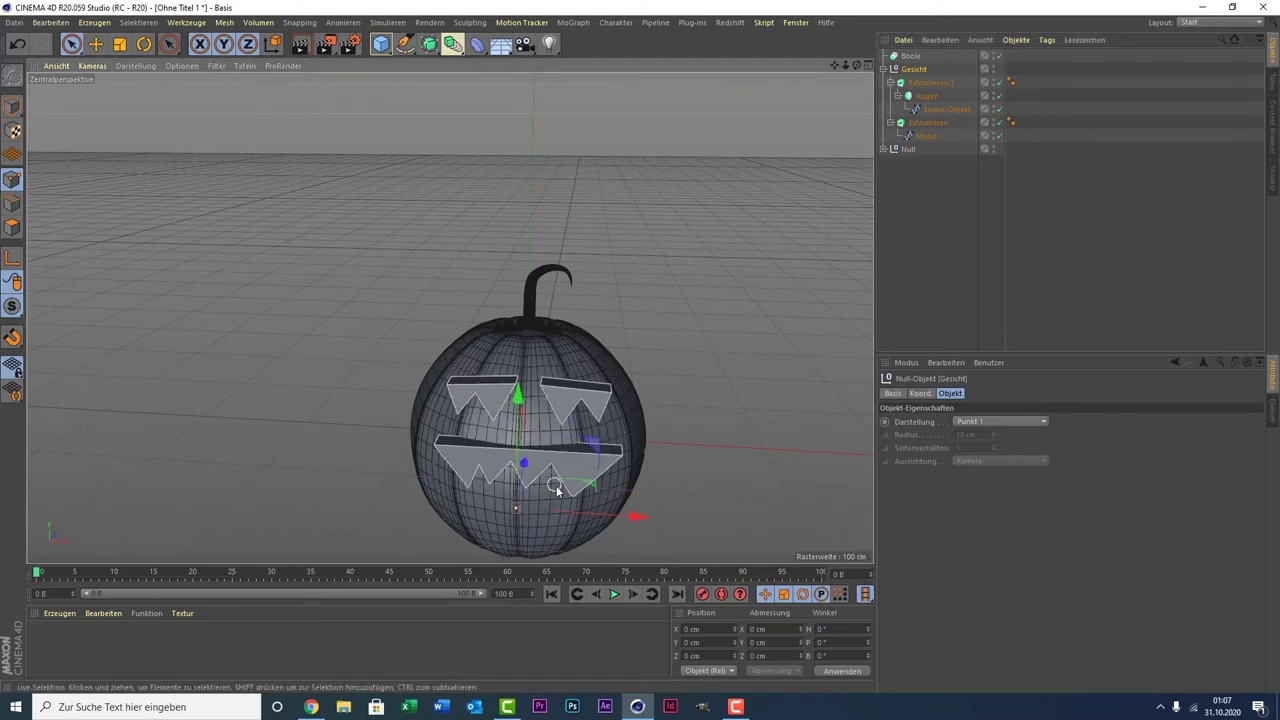
{"action": "left_click_drag", "start_coordinate": [634, 517], "coordinate": [581, 519]}
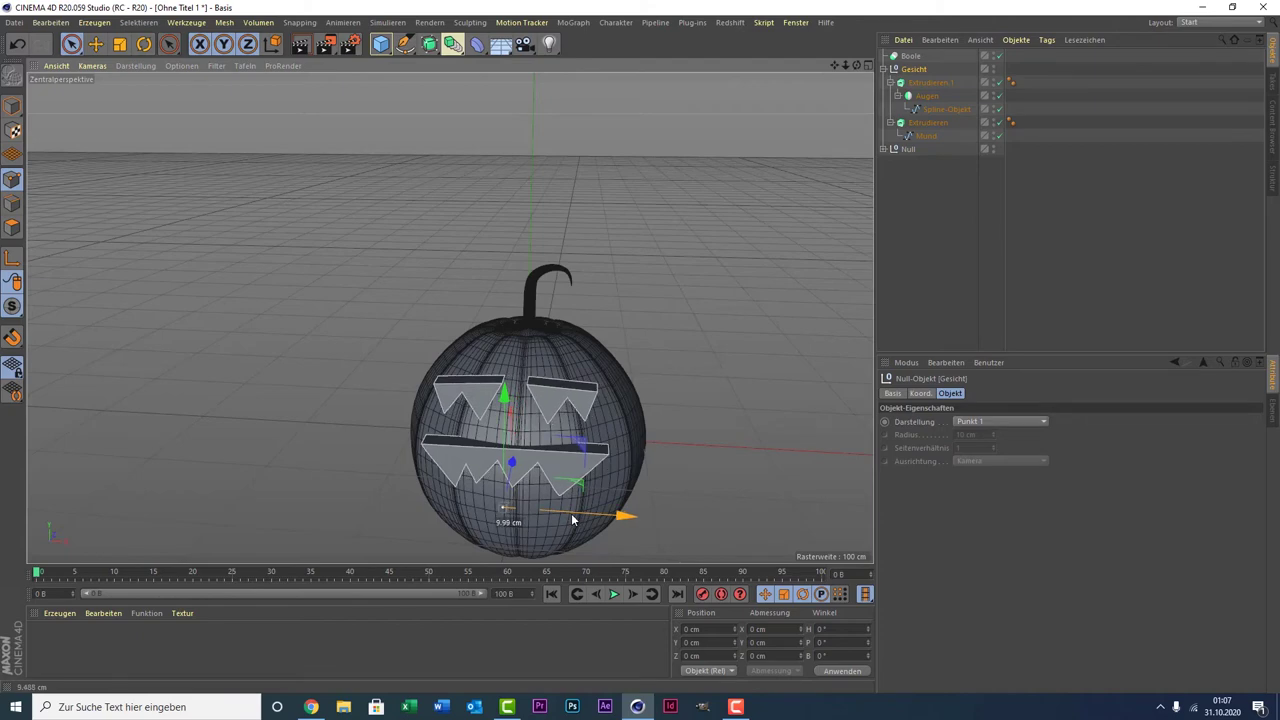
In the front view, shift Gesicht down and left to centre it, then check in perspective.
{"action": "middle_click", "coordinate": [590, 515]}
{"action": "middle_click", "coordinate": [611, 371]}
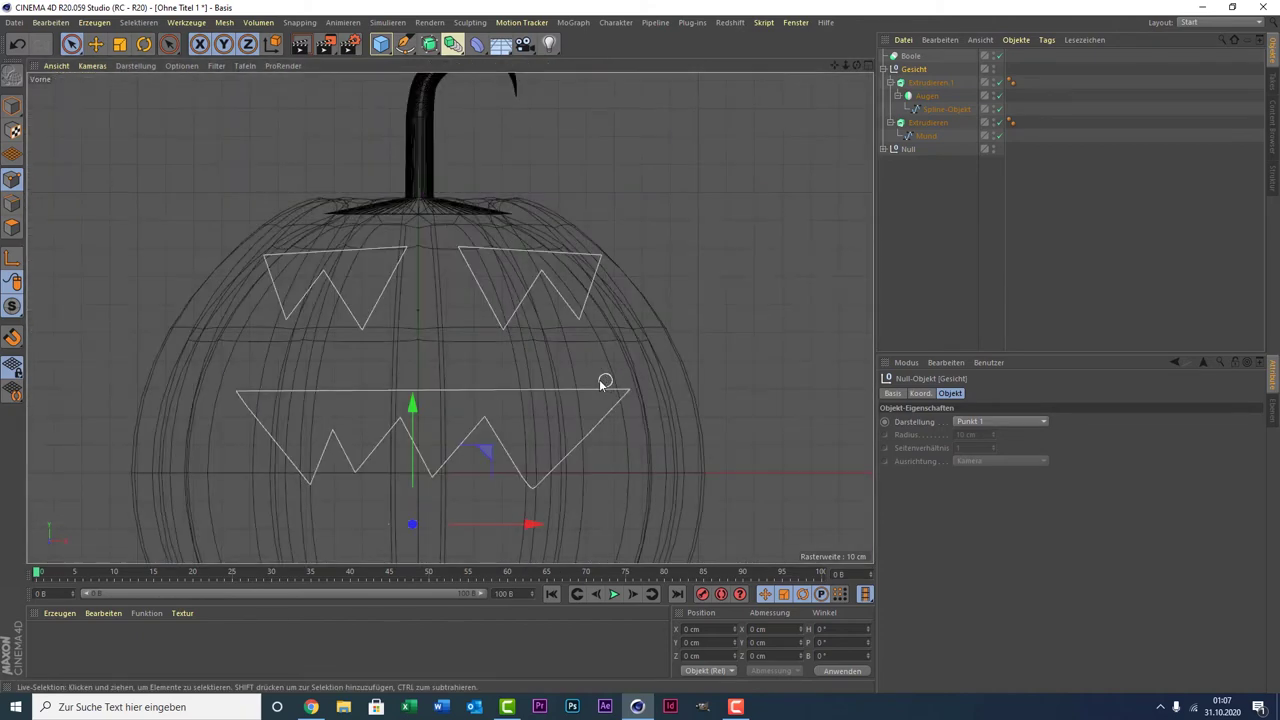
{"action": "scroll", "coordinate": [600, 377], "scroll_direction": "down", "scroll_amount": 3}
{"action": "scroll", "coordinate": [480, 400], "scroll_direction": "down", "scroll_amount": 2}
{"action": "left_click_drag", "start_coordinate": [451, 427], "coordinate": [451, 478]}
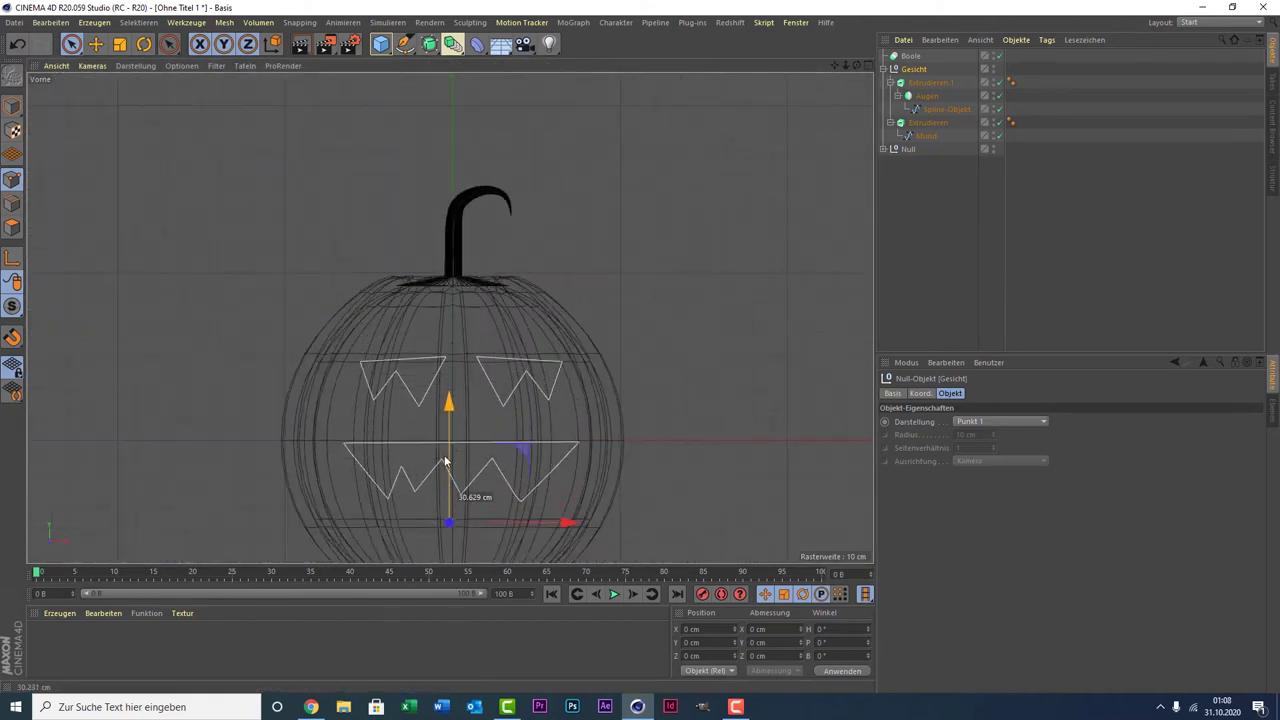
{"action": "left_click_drag", "start_coordinate": [522, 530], "coordinate": [510, 526]}
{"action": "middle_click", "coordinate": [465, 388]}
{"action": "middle_click", "coordinate": [296, 271]}
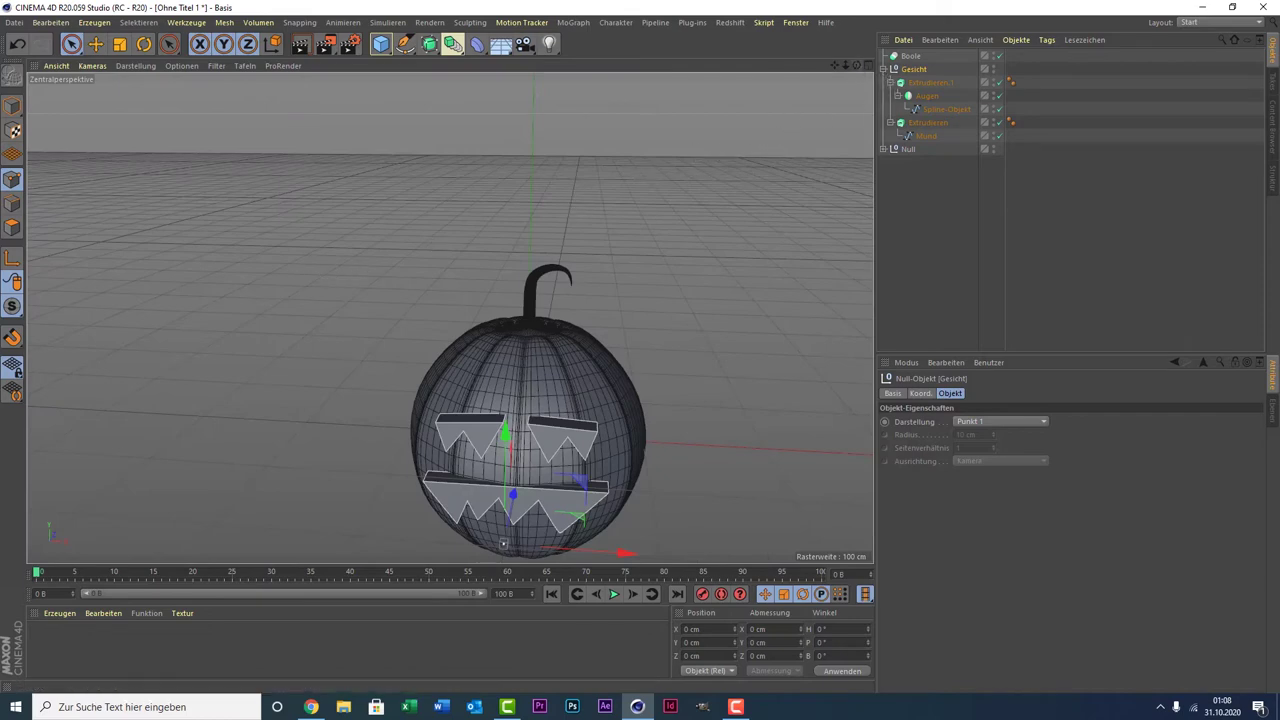
{"action": "mouse_move", "coordinate": [857, 66]}
{"action": "left_mouse_down"}
{"action": "mouse_move", "coordinate": [449, 317]}
{"action": "mouse_move", "coordinate": [628, 329]}
{"action": "left_mouse_up"}
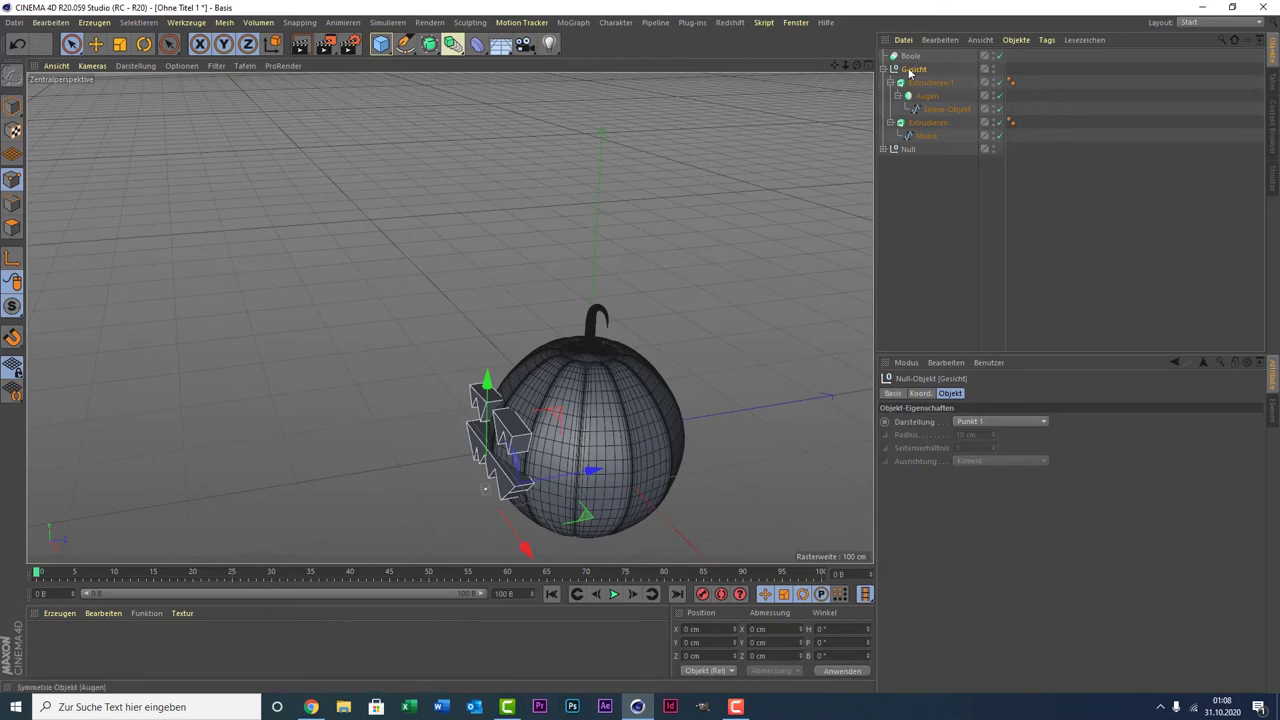
Scale the Gesicht face group to 83.5 % and move it slightly up and right.
{"action": "left_click_drag", "start_coordinate": [856, 67], "coordinate": [449, 317]}
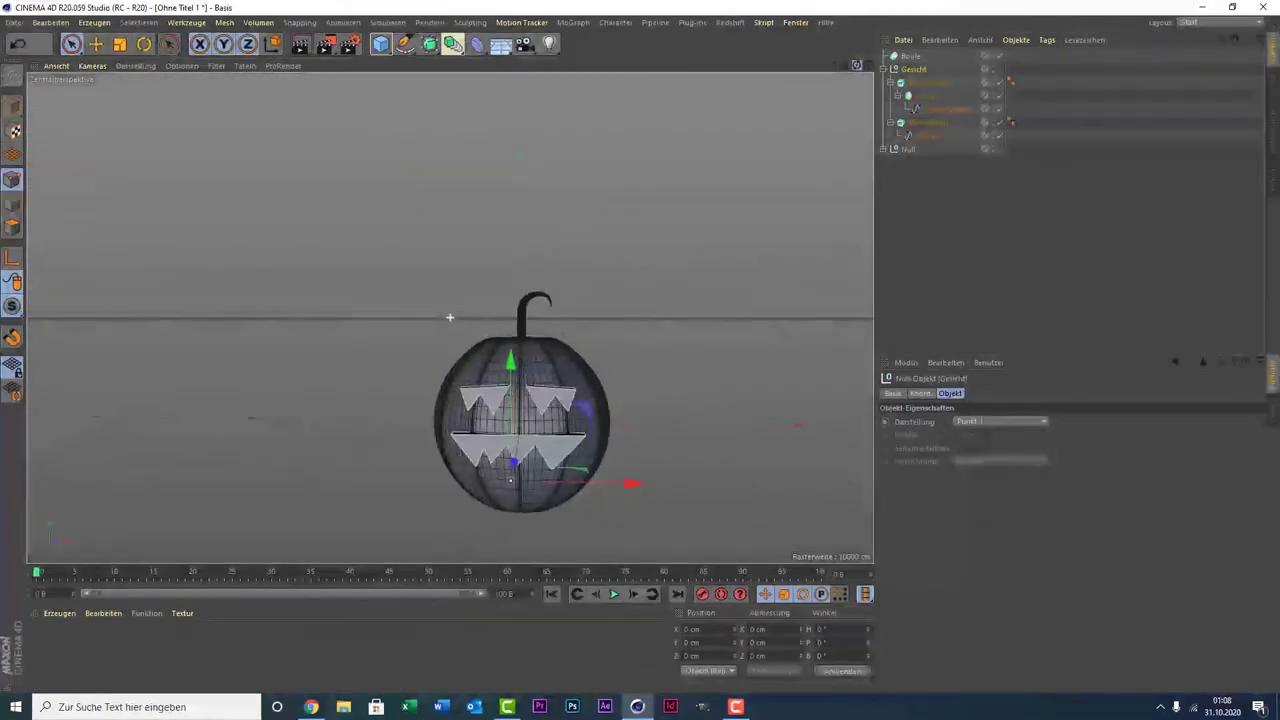
{"action": "left_click_drag", "start_coordinate": [417, 188], "coordinate": [190, 85]}
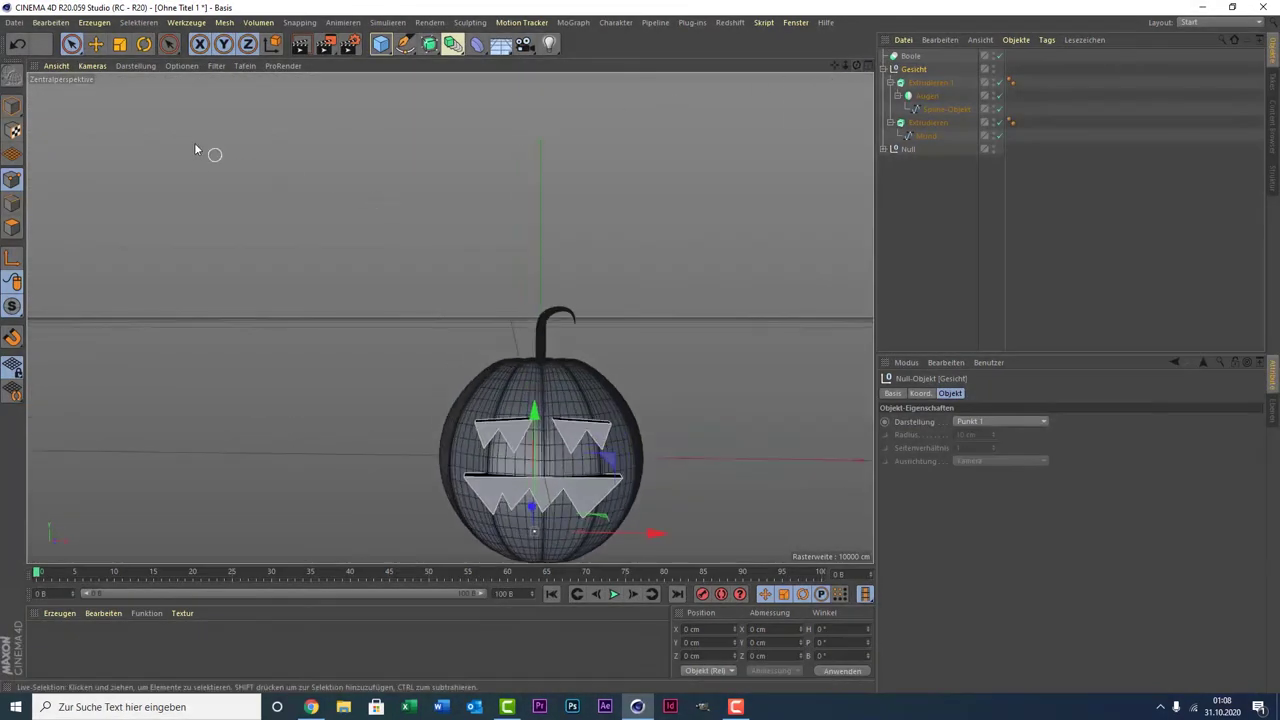
{"action": "left_click", "coordinate": [119, 44]}
{"action": "left_click_drag", "start_coordinate": [272, 157], "coordinate": [238, 233]}
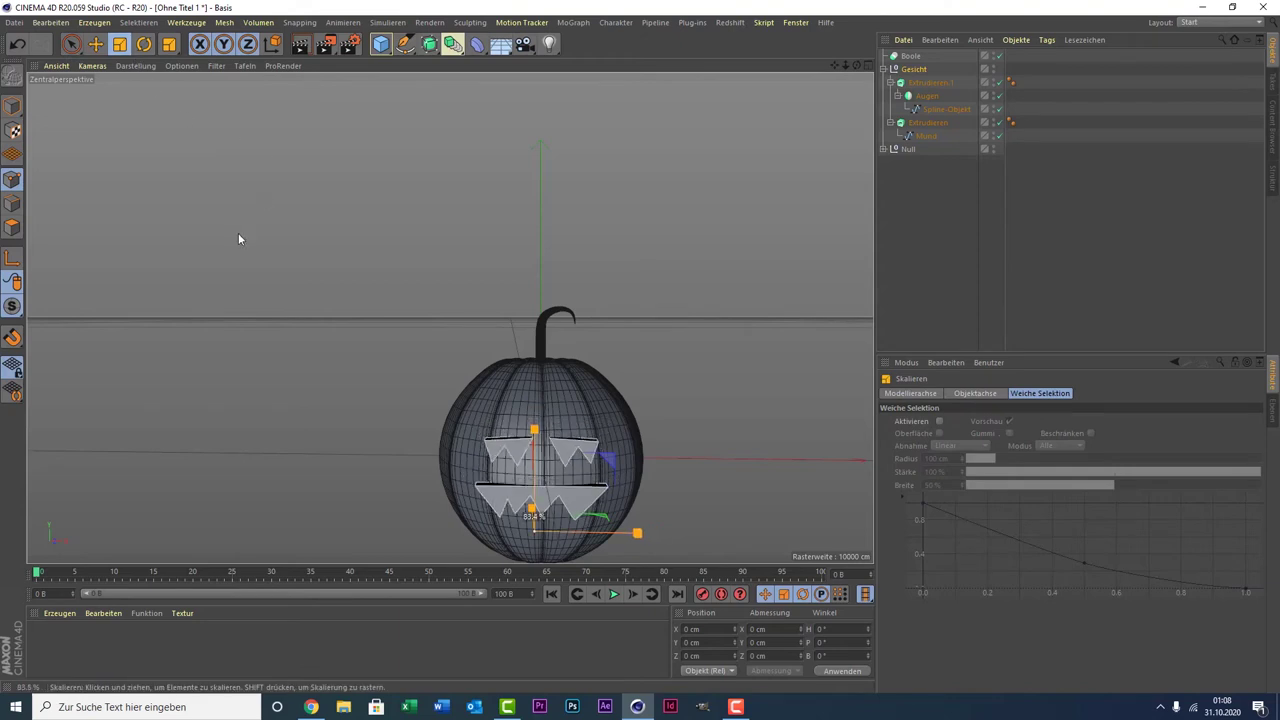
{"action": "left_click", "coordinate": [70, 44]}
{"action": "left_click_drag", "start_coordinate": [535, 436], "coordinate": [535, 422]}
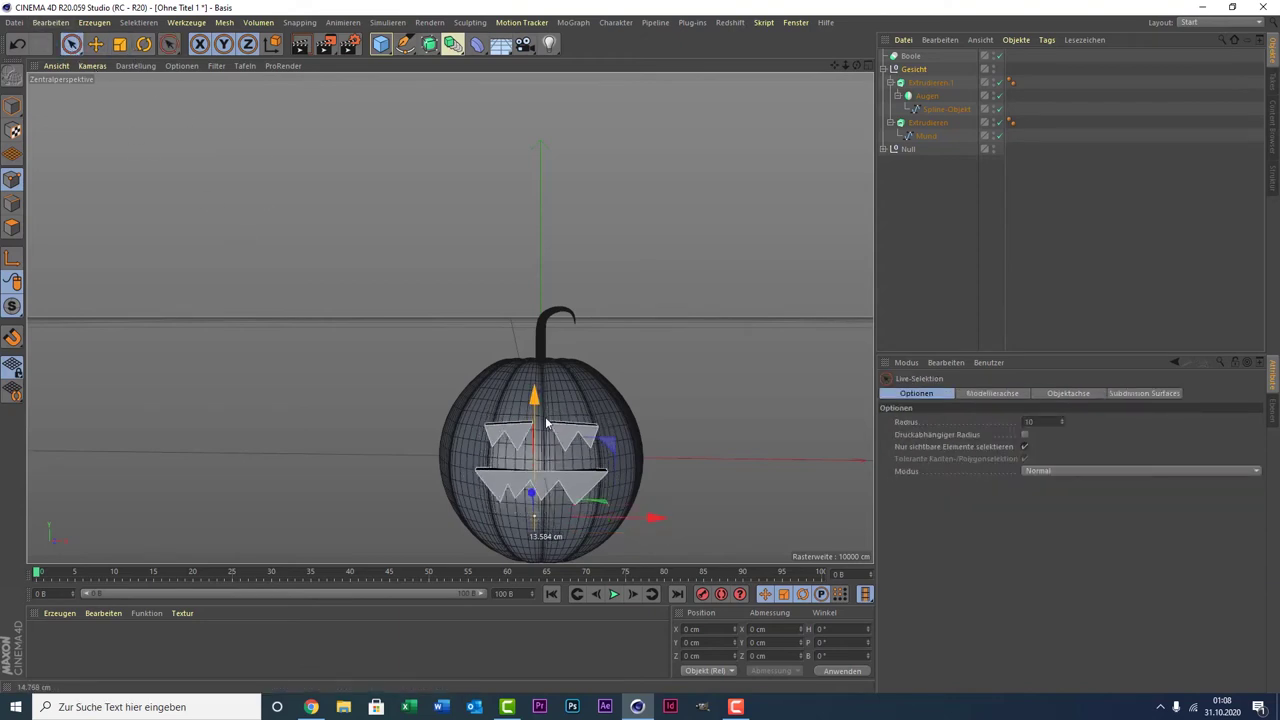
{"action": "left_click_drag", "start_coordinate": [594, 526], "coordinate": [600, 525]}
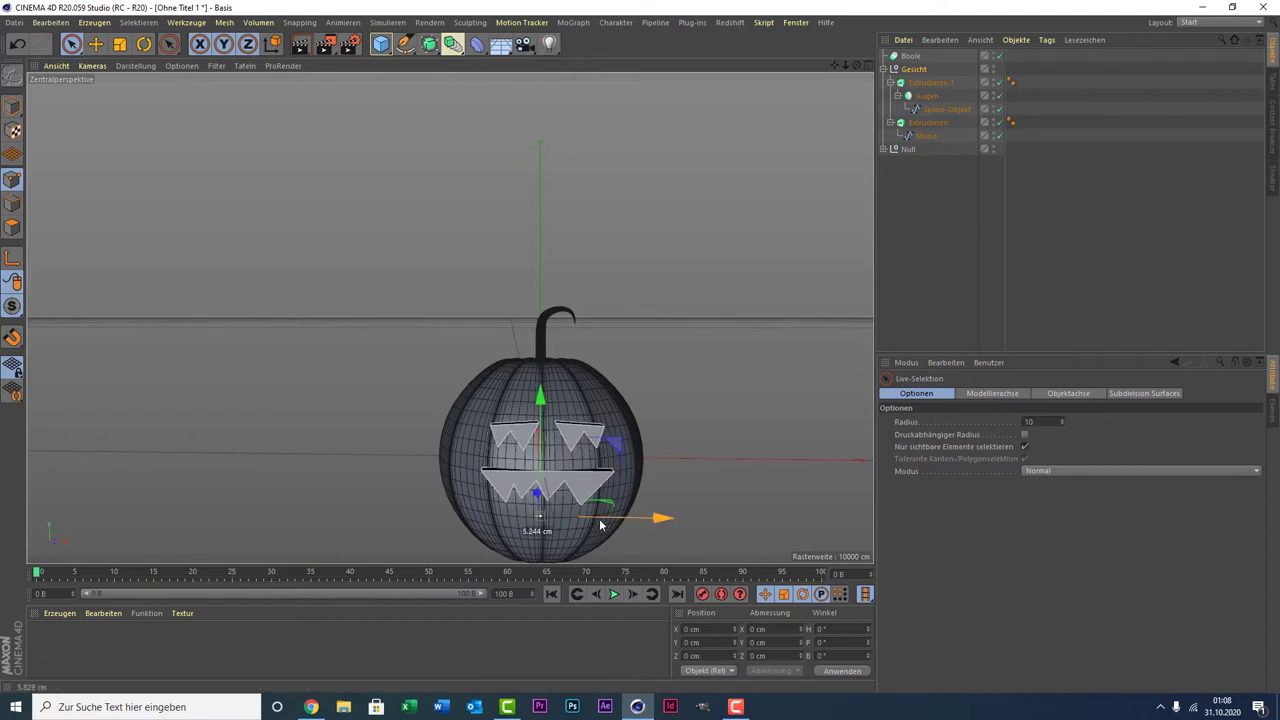
Set the eye extrusion (Extrudieren.1) depth to 22.68 cm and the mouth extrusion to 27.68 cm.
{"action": "left_click", "coordinate": [927, 85]}
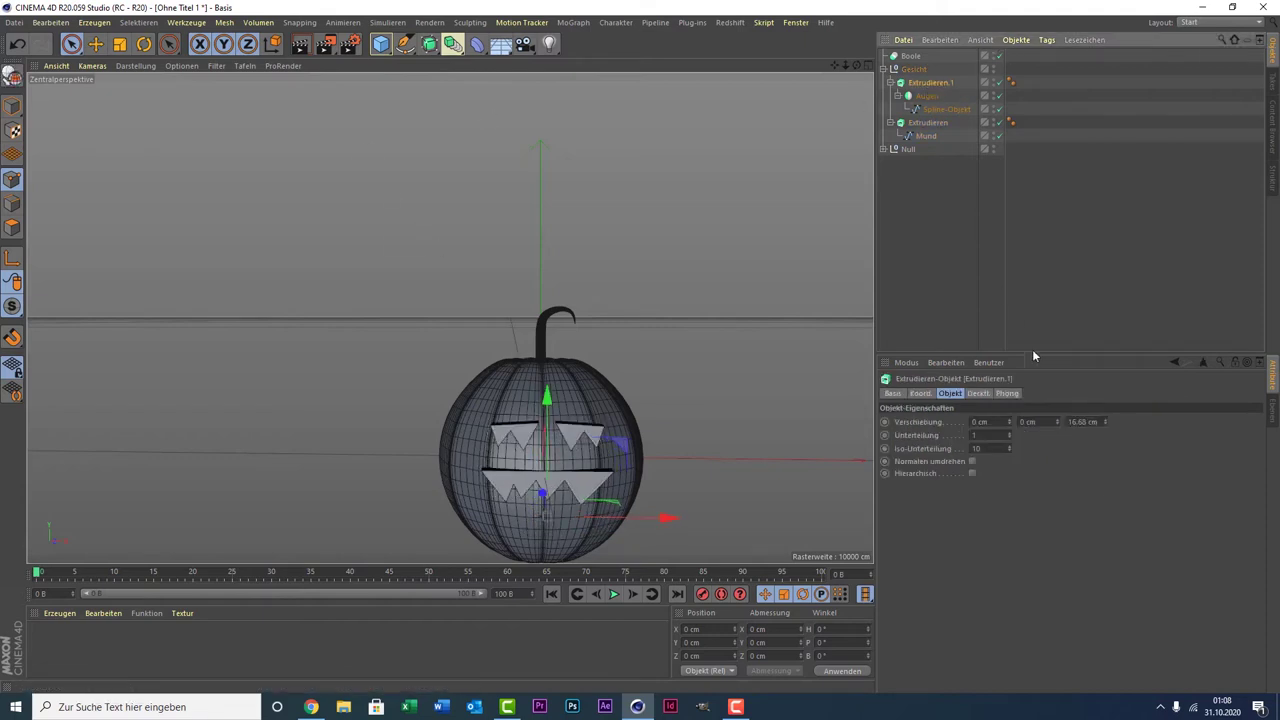
{"action": "left_click", "coordinate": [1104, 421]}
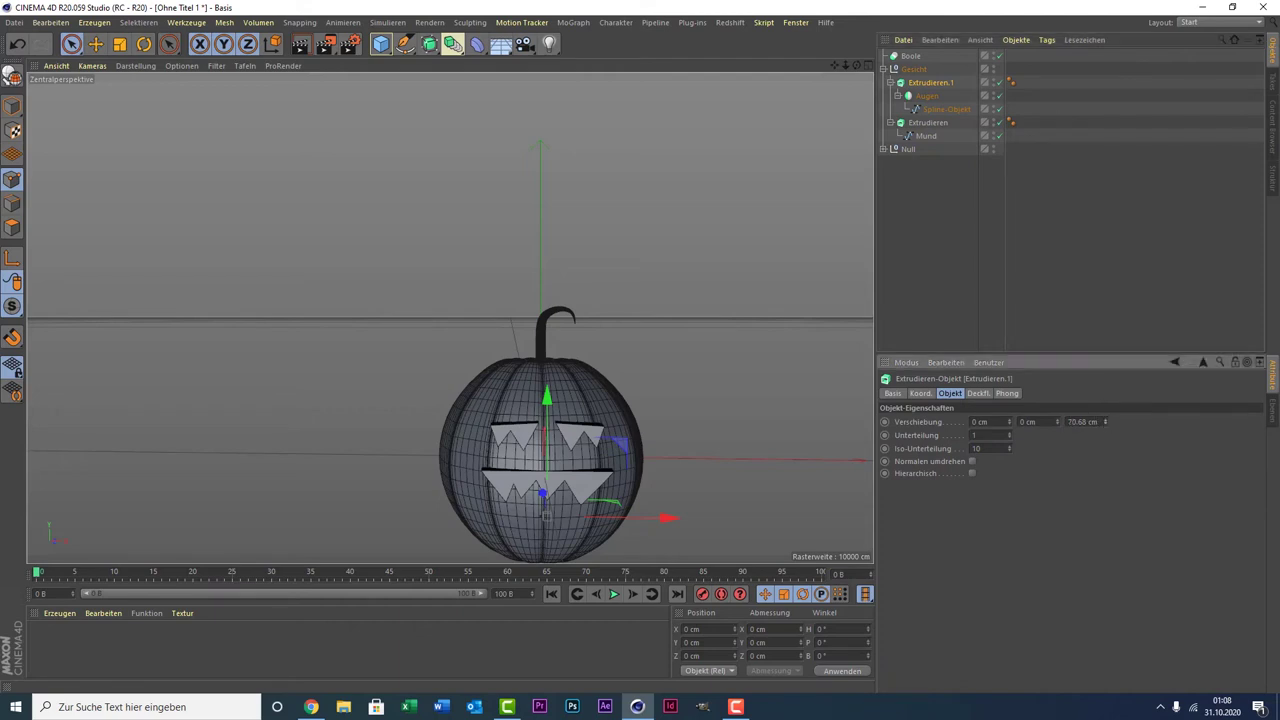
{"action": "left_click_drag", "start_coordinate": [857, 67], "coordinate": [449, 317]}
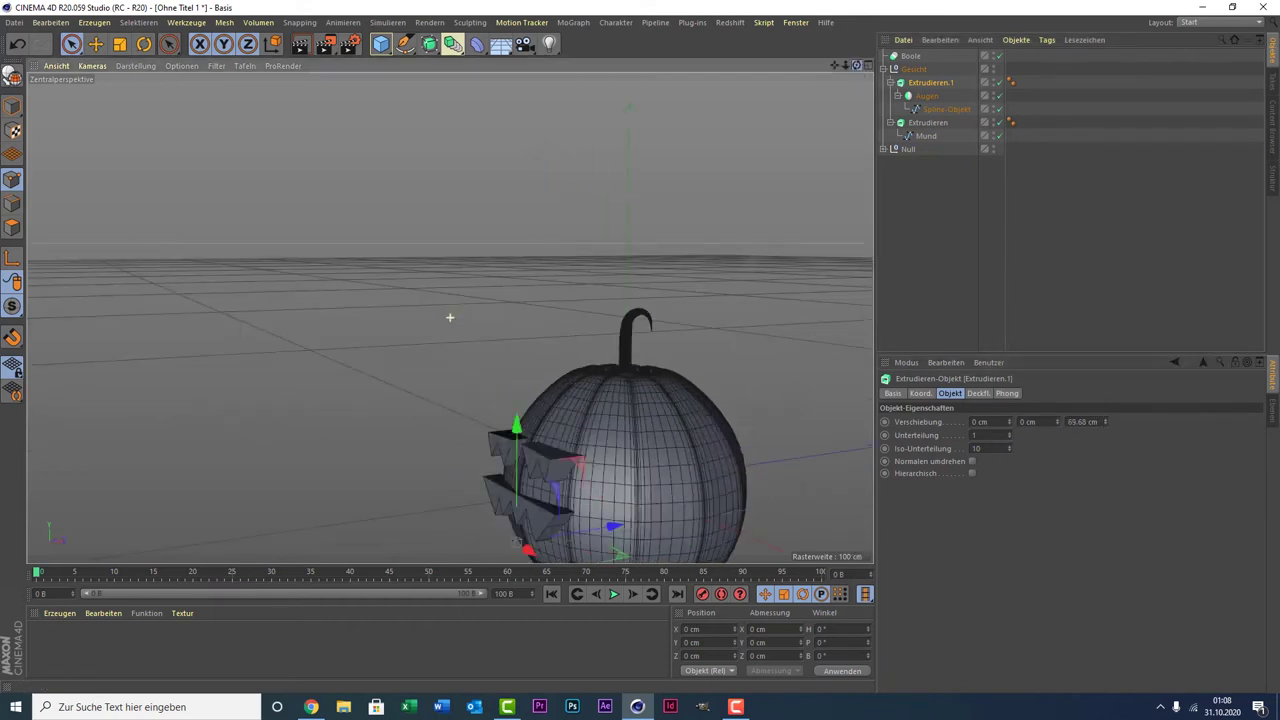
{"action": "left_click_drag", "start_coordinate": [1107, 423], "coordinate": [1107, 430]}
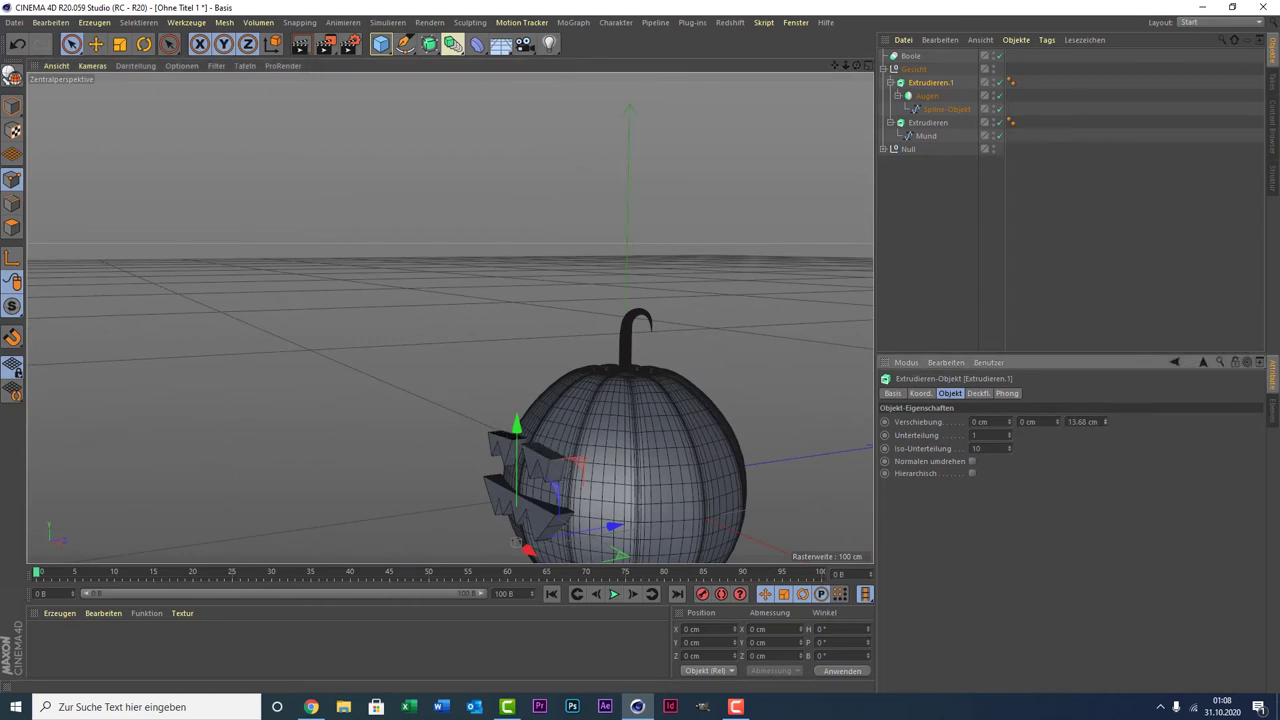
{"action": "left_click_drag", "start_coordinate": [1107, 423], "coordinate": [1107, 414]}
{"action": "left_click", "coordinate": [928, 122]}
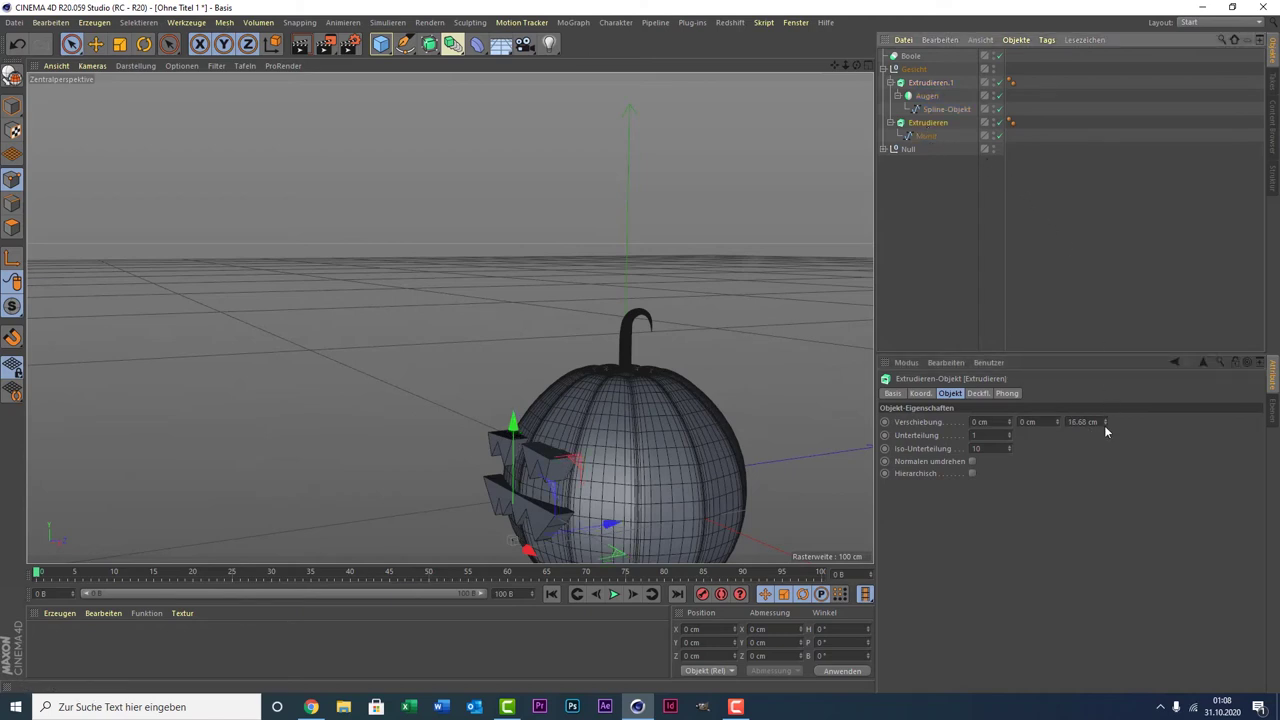
{"action": "left_click_drag", "start_coordinate": [1105, 424], "coordinate": [1105, 430]}
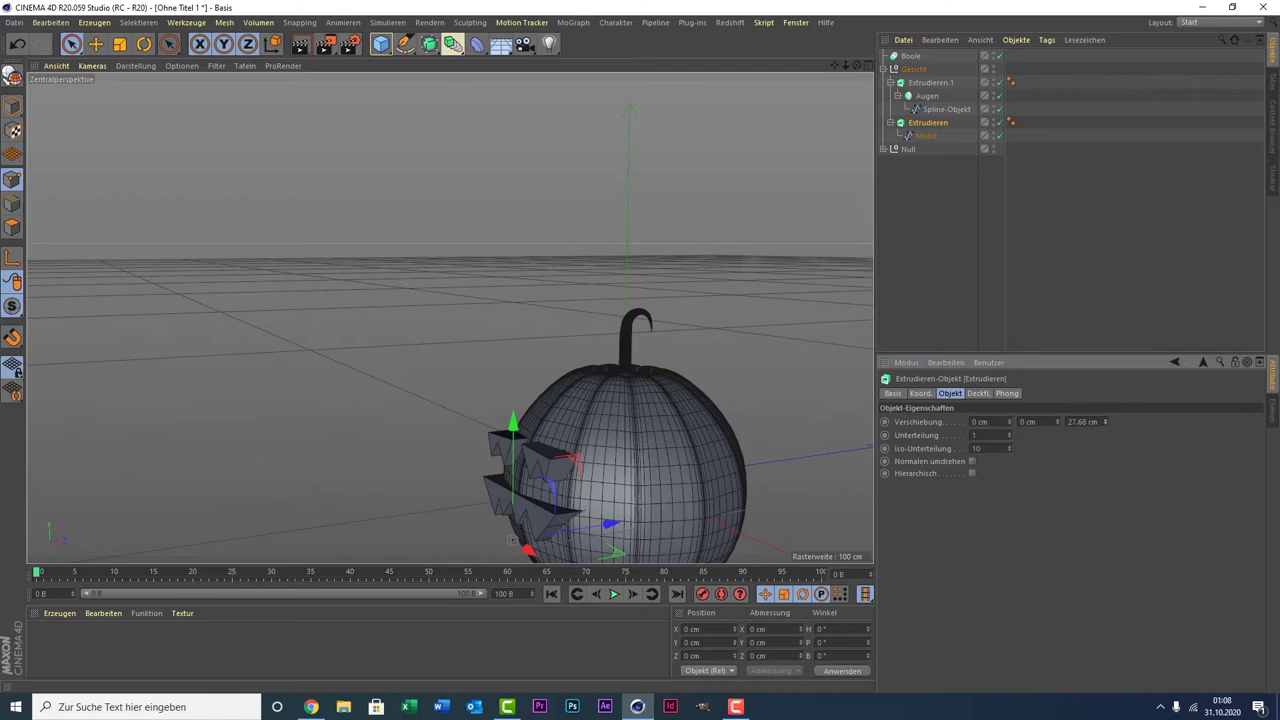
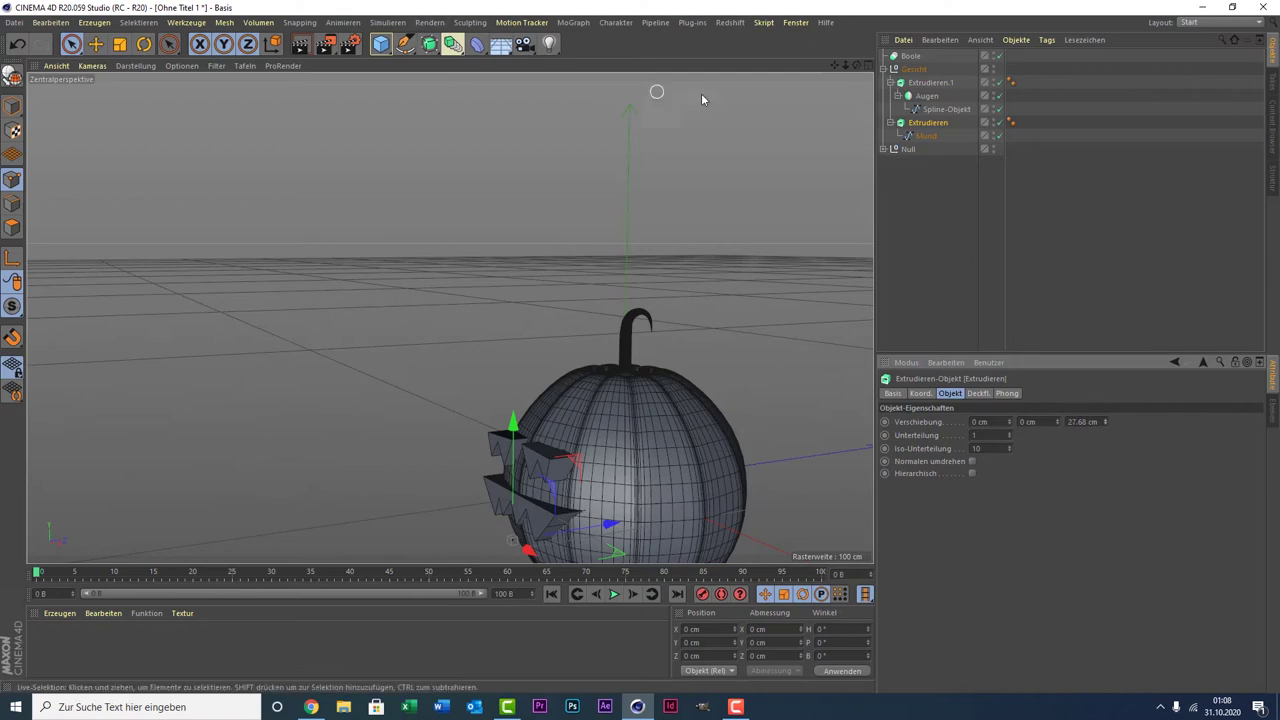
Collapse Gesicht and move the pumpkin Null into the Boole object above Gesicht.
{"action": "left_click", "coordinate": [885, 69]}
{"action": "left_click_drag", "start_coordinate": [905, 62], "coordinate": [912, 64]}
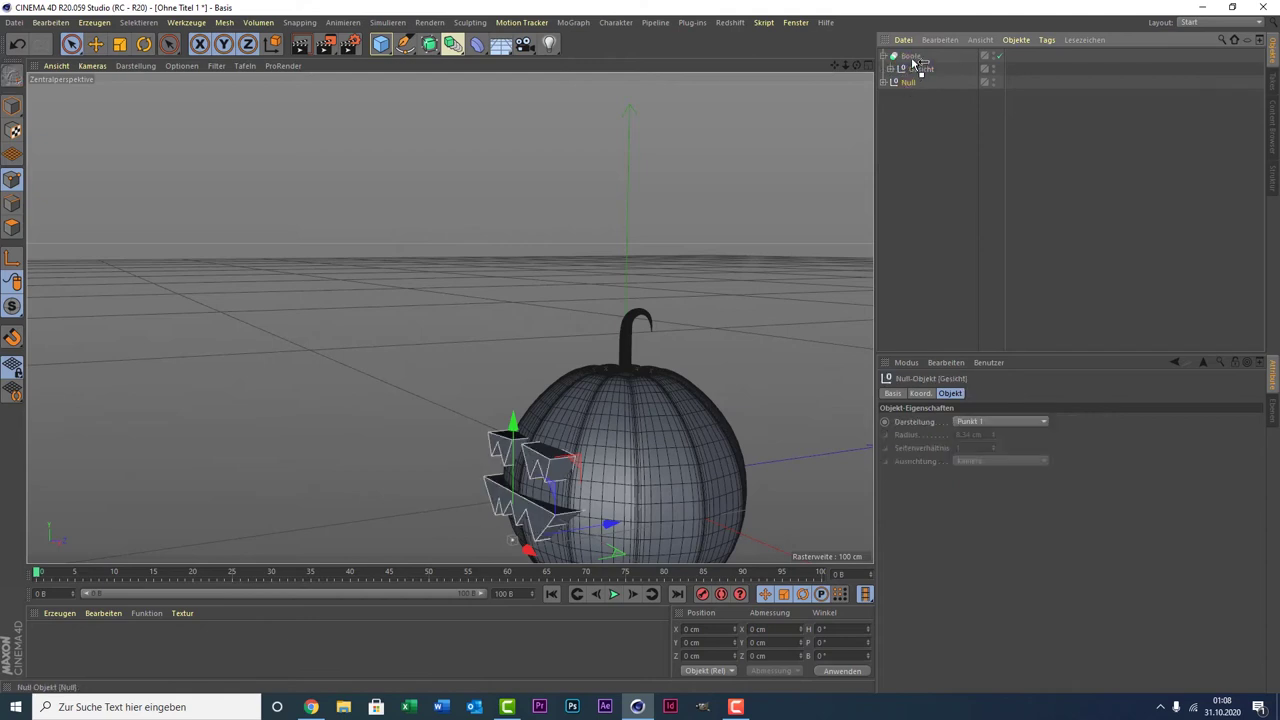
{"action": "left_click_drag", "start_coordinate": [912, 62], "coordinate": [450, 317]}
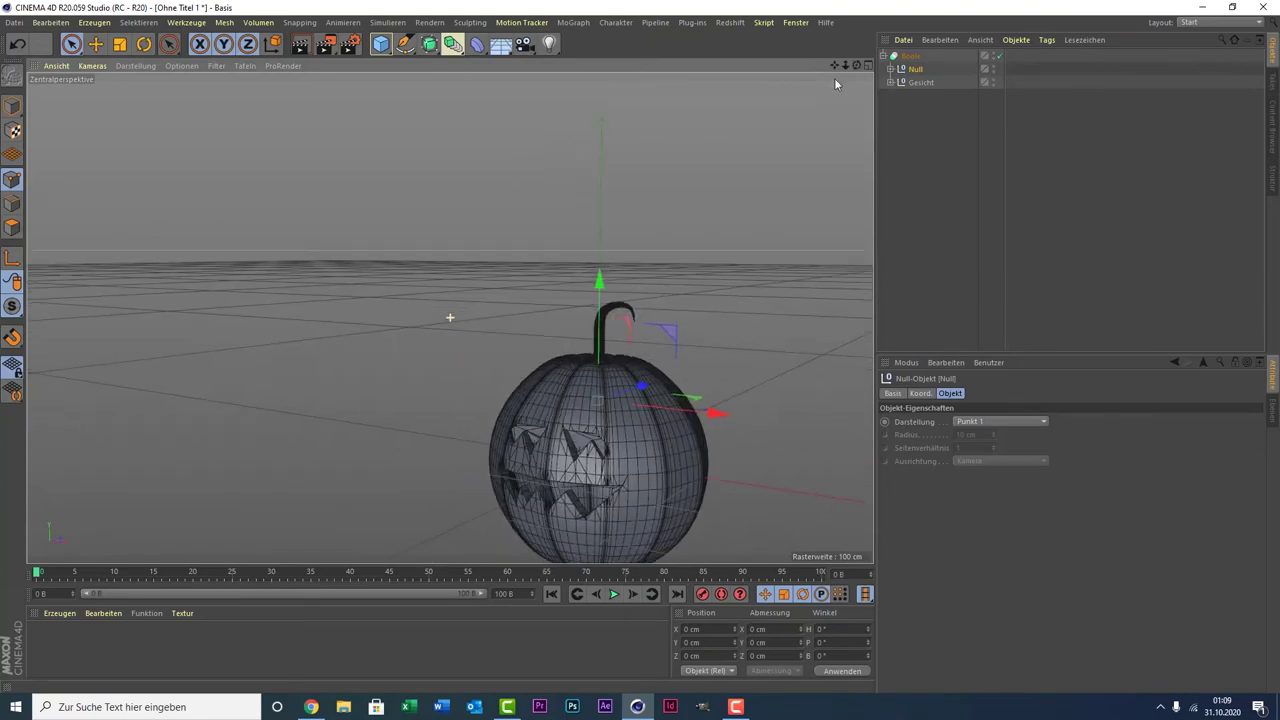
Zoom the viewport and expand the Gesicht group to list its Augen and Mund extrusions.
{"action": "scroll", "coordinate": [591, 424], "scroll_direction": "up", "scroll_amount": 2}
{"action": "scroll", "coordinate": [571, 428], "scroll_direction": "up", "scroll_amount": 2}
{"action": "scroll", "coordinate": [563, 455], "scroll_direction": "up", "scroll_amount": 2}
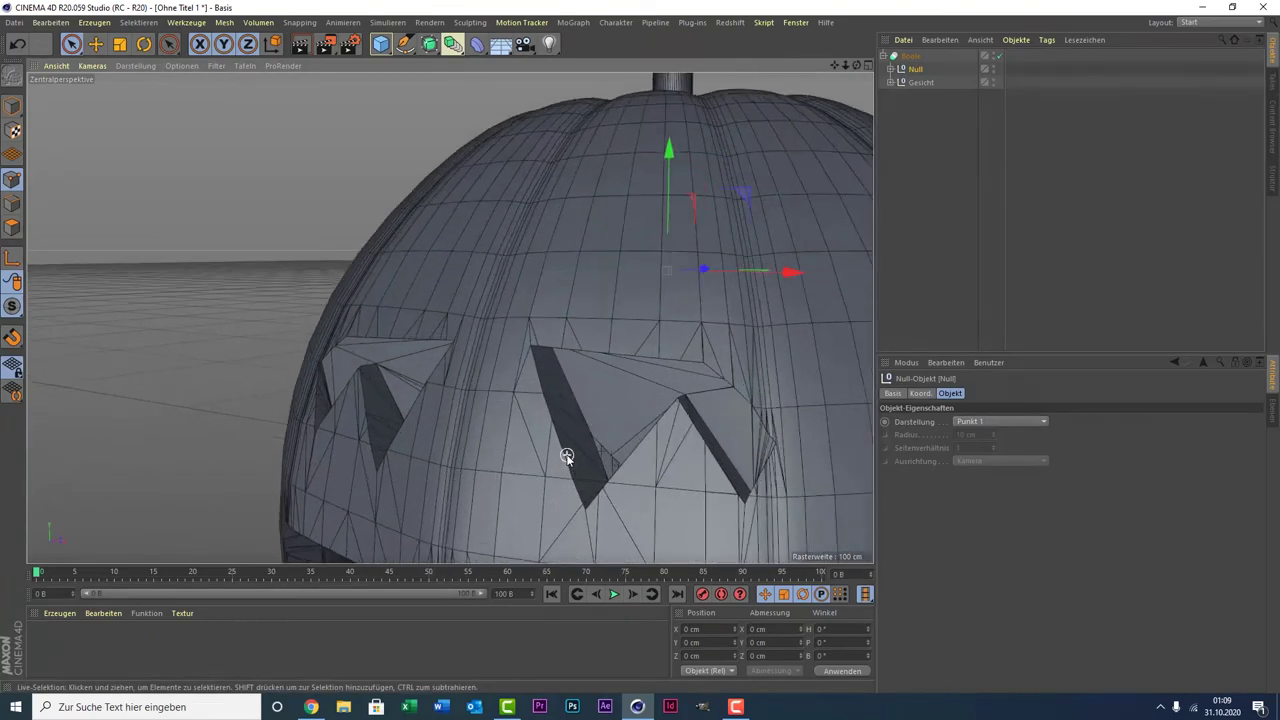
{"action": "scroll", "coordinate": [566, 452], "scroll_direction": "up", "scroll_amount": 2}
{"action": "scroll", "coordinate": [566, 452], "scroll_direction": "down", "scroll_amount": 3}
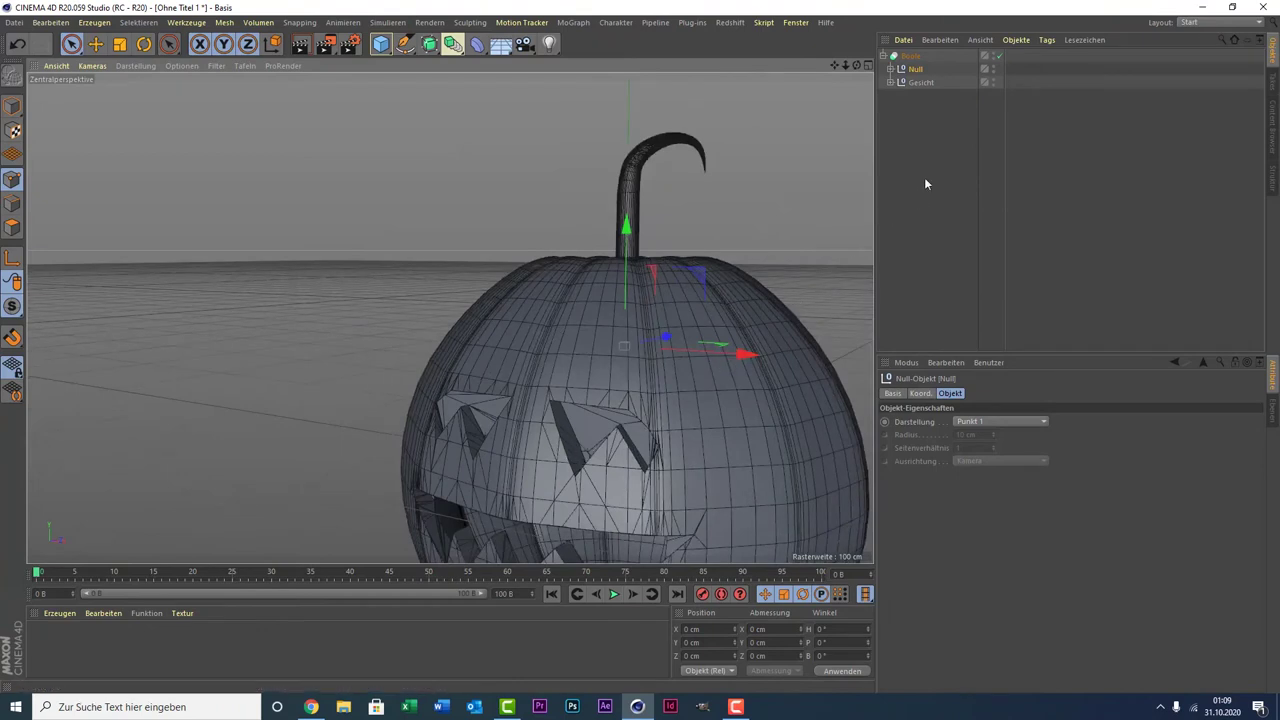
{"action": "left_click", "coordinate": [890, 69]}
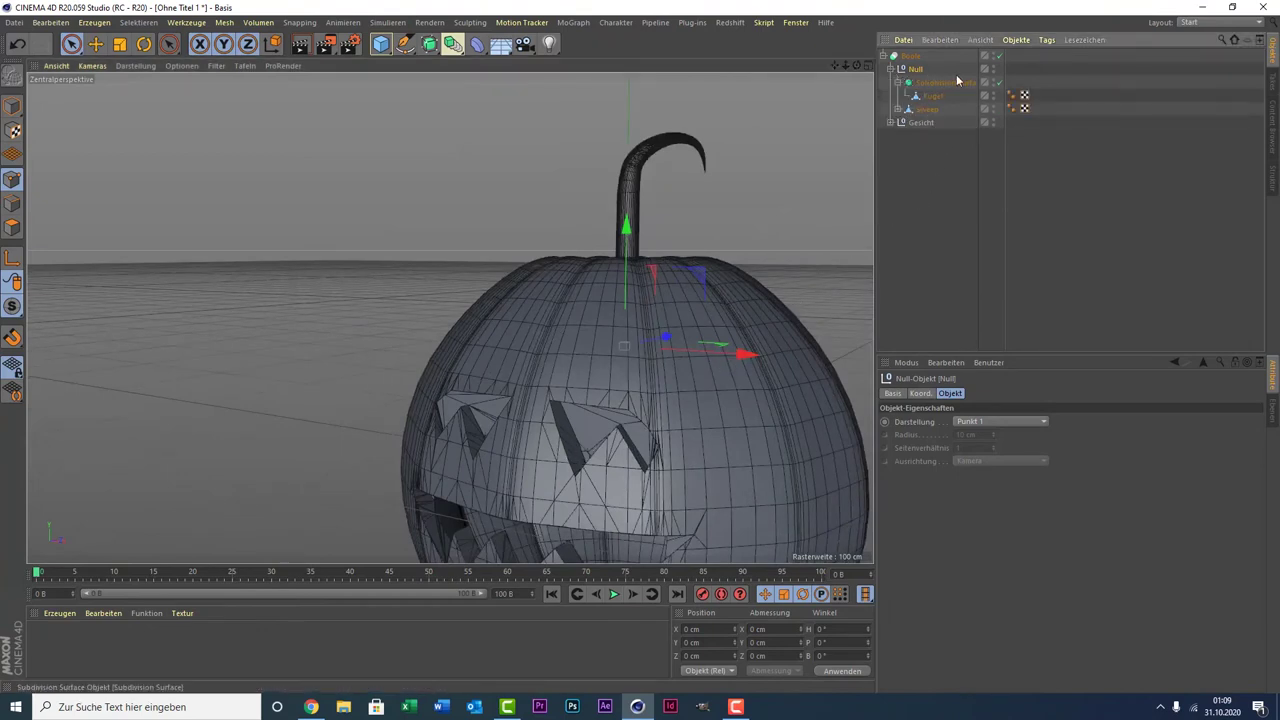
{"action": "left_click", "coordinate": [892, 80]}
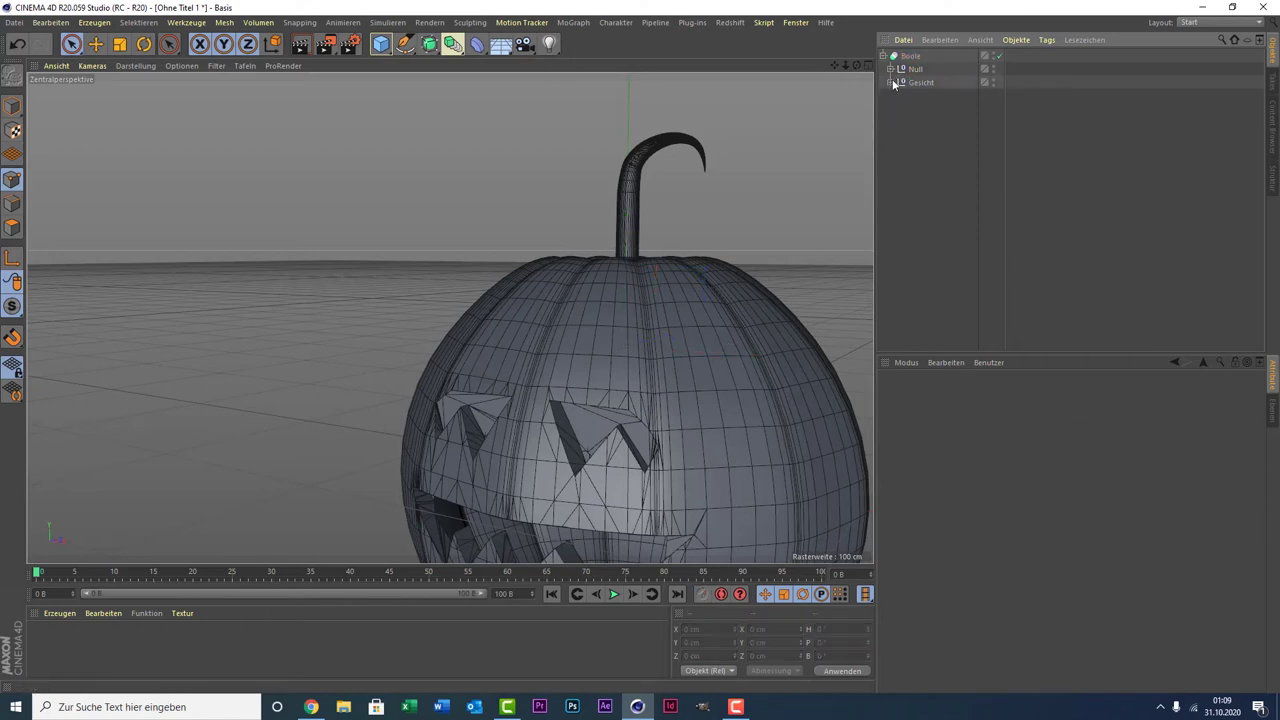
{"action": "left_click", "coordinate": [892, 82]}
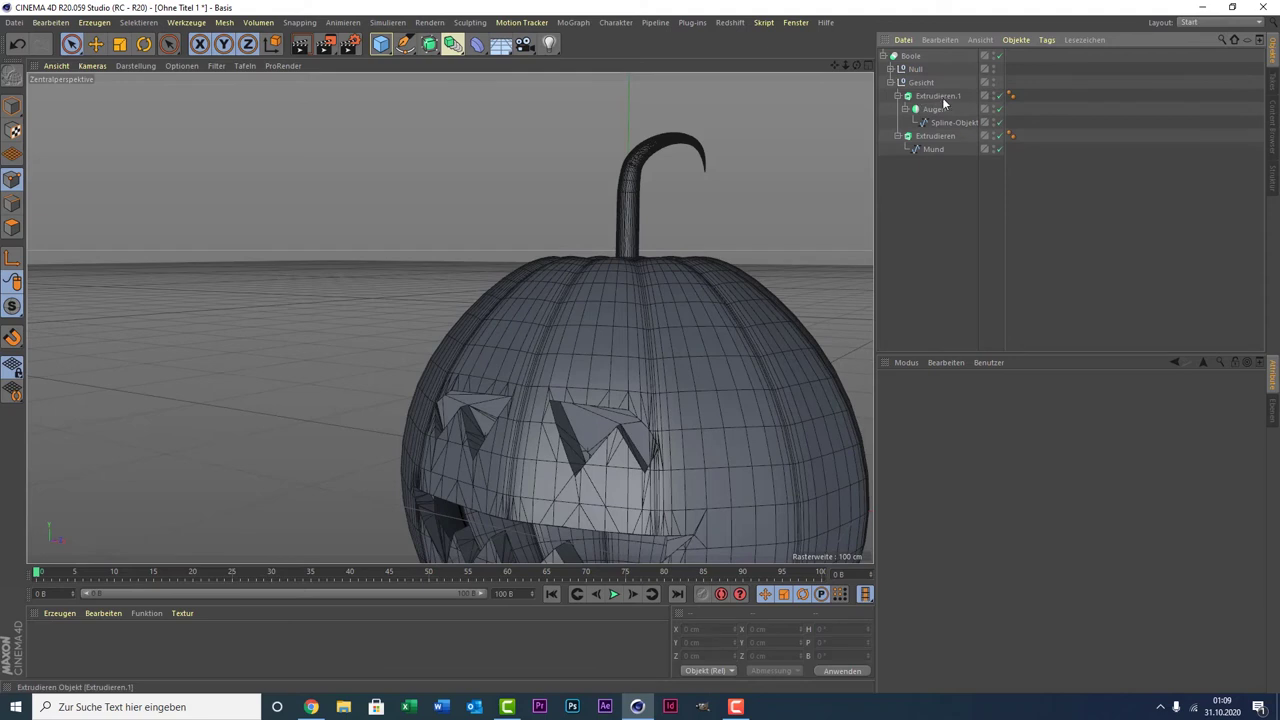
Inspect Extrudieren.1 and Extrudieren, raising the mouth extrusion depth to 27.68 cm.
{"action": "left_click", "coordinate": [944, 96]}
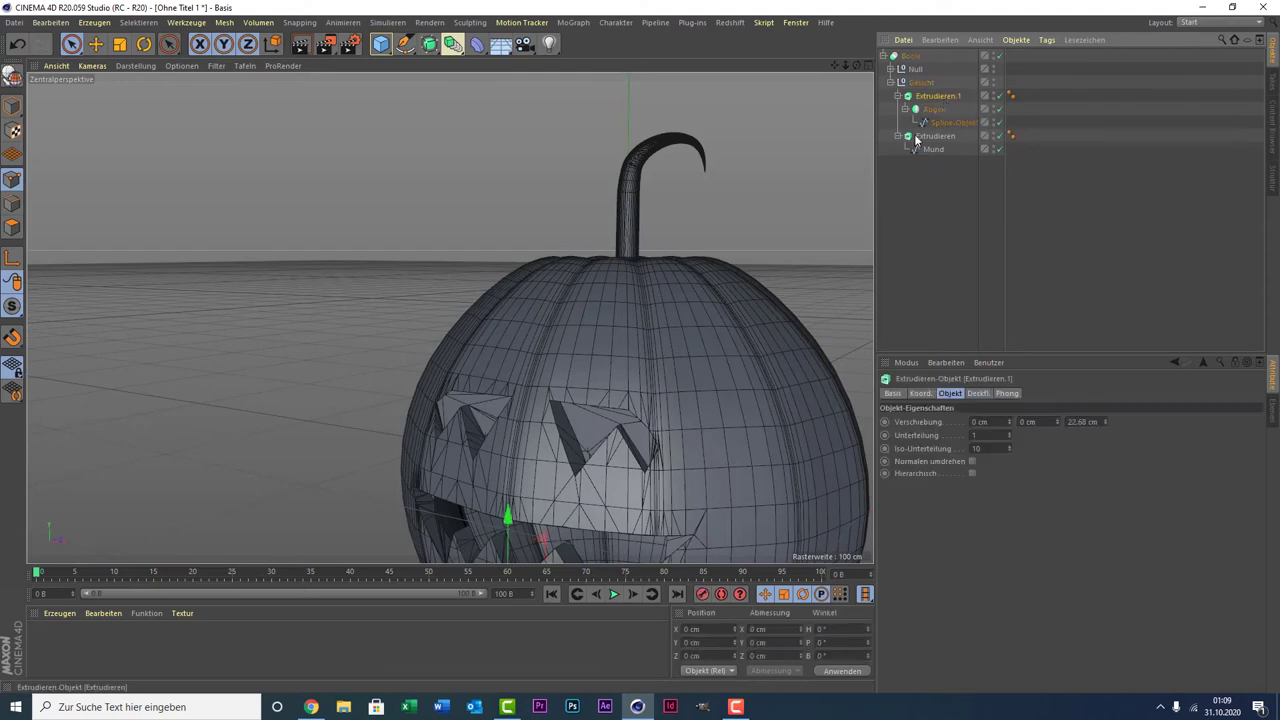
{"action": "left_click", "coordinate": [935, 136]}
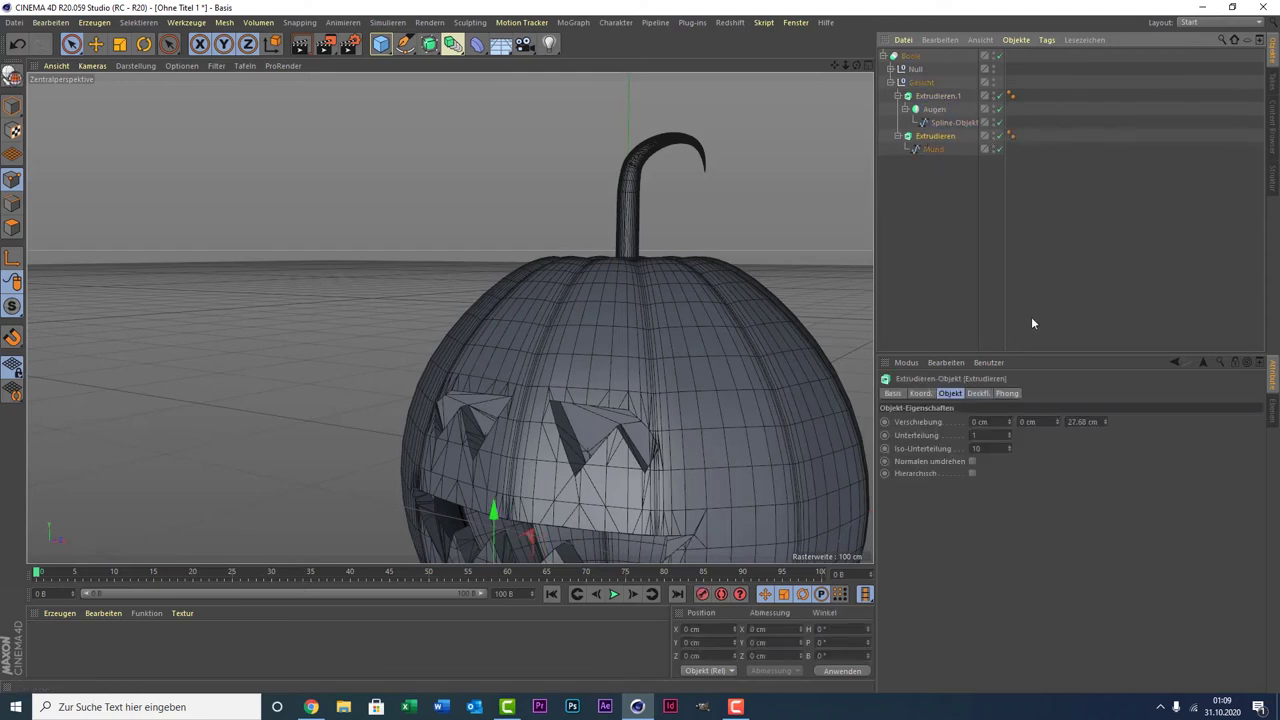
{"action": "left_click", "coordinate": [1106, 420]}
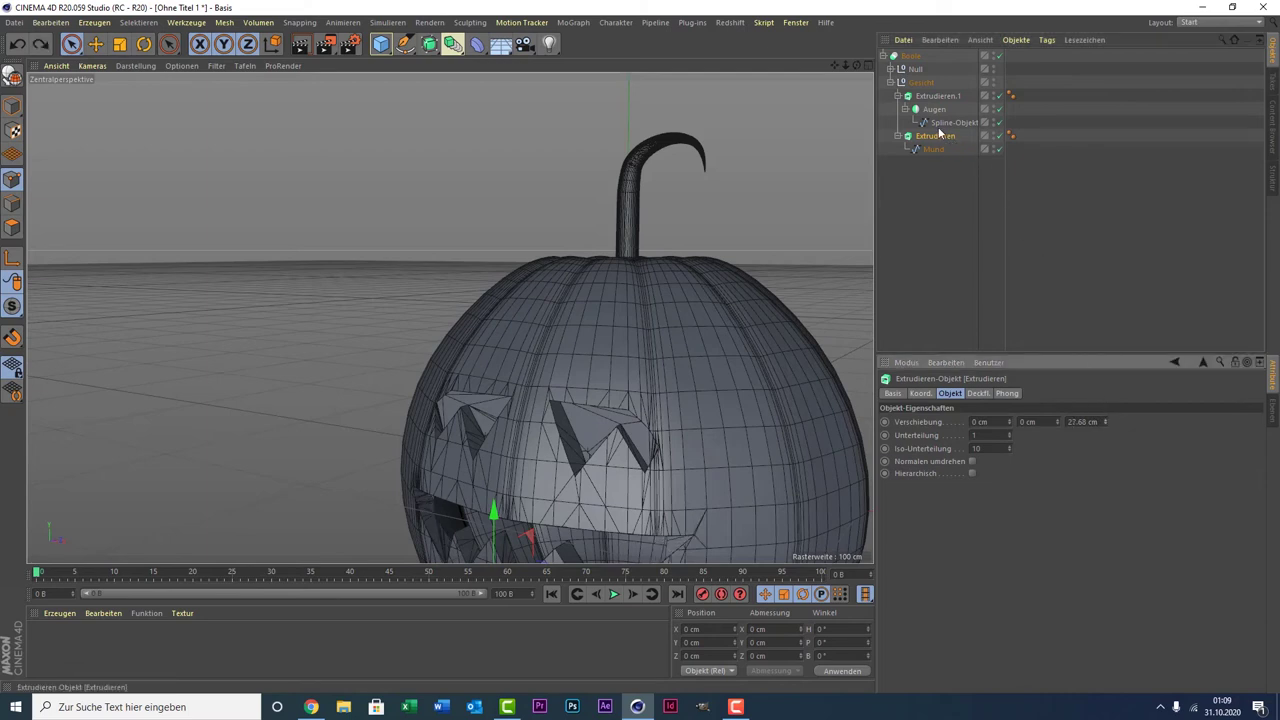
{"action": "left_click", "coordinate": [936, 96]}
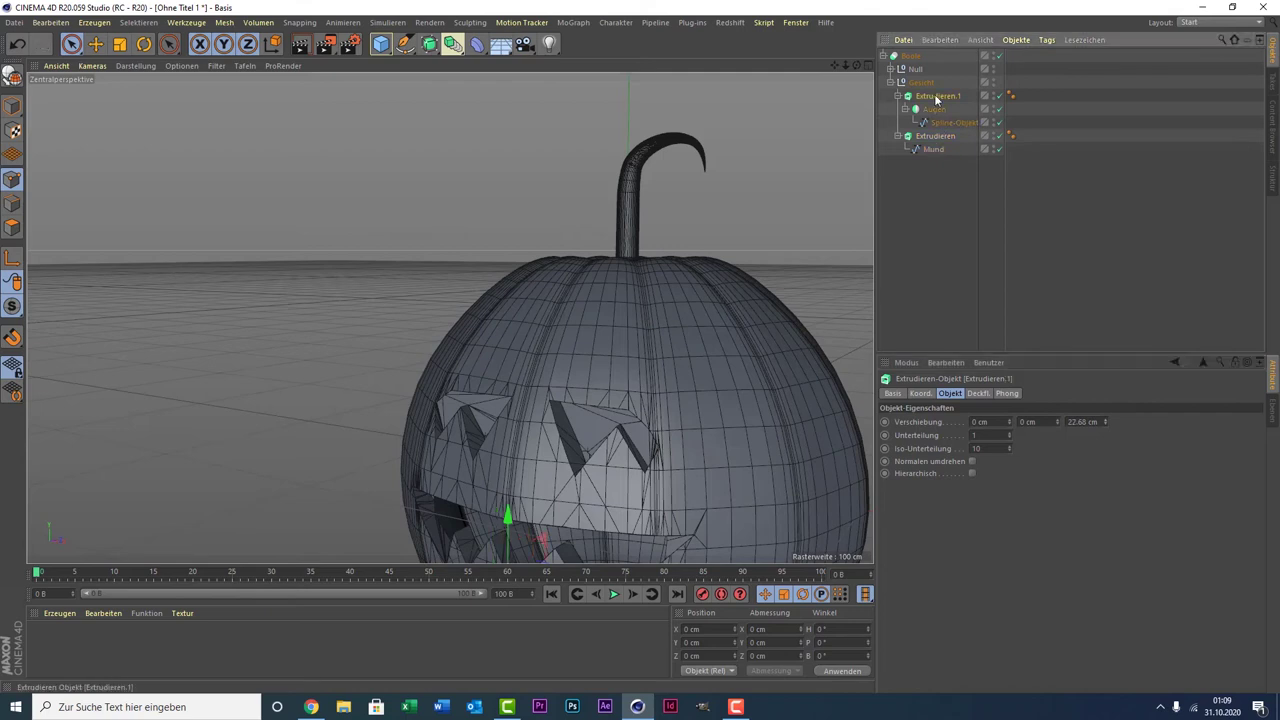
{"action": "left_click_drag", "start_coordinate": [556, 513], "coordinate": [553, 497], "text": "alt"}
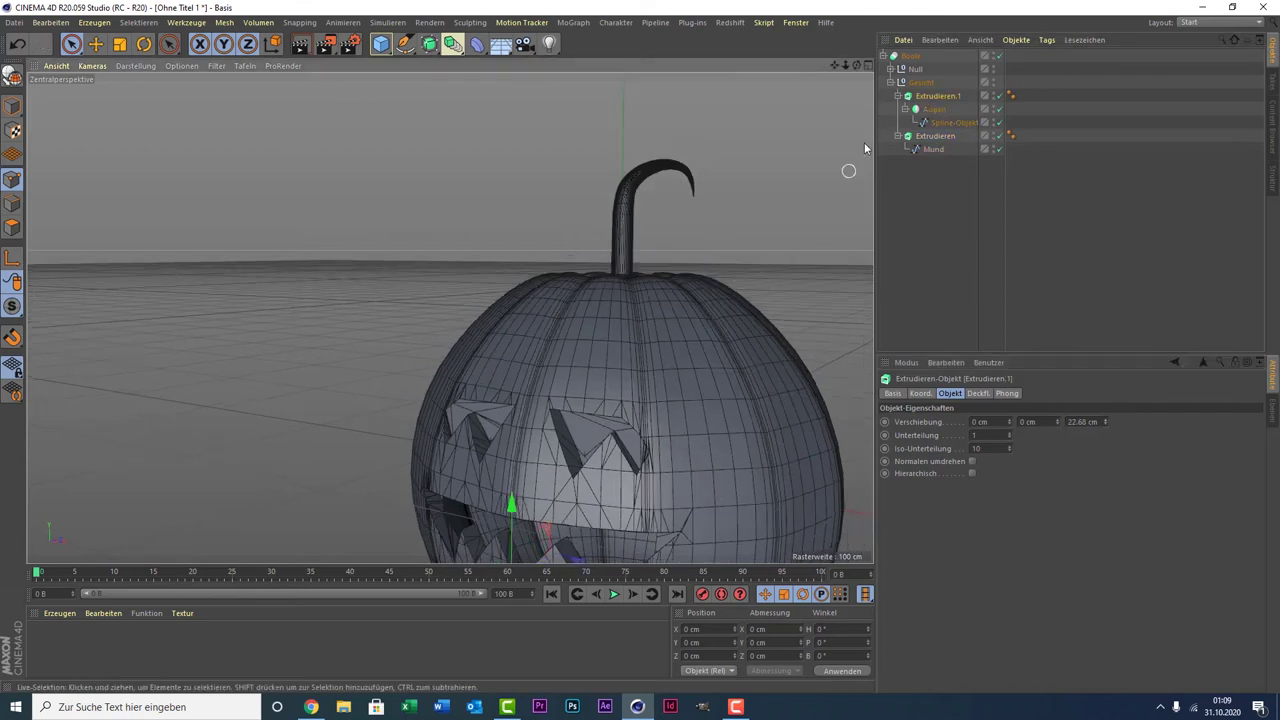
{"action": "left_click_drag", "start_coordinate": [449, 314], "coordinate": [482, 510], "text": "alt"}
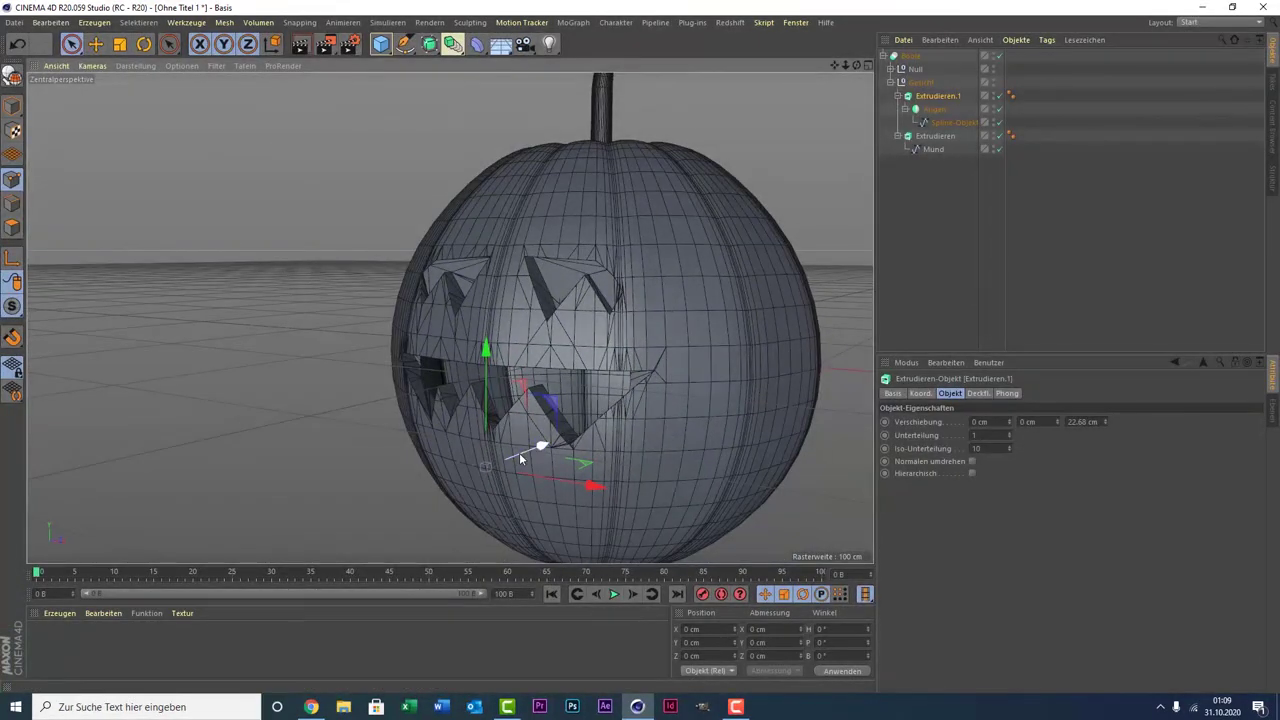
{"action": "left_click_drag", "start_coordinate": [520, 458], "coordinate": [532, 452]}
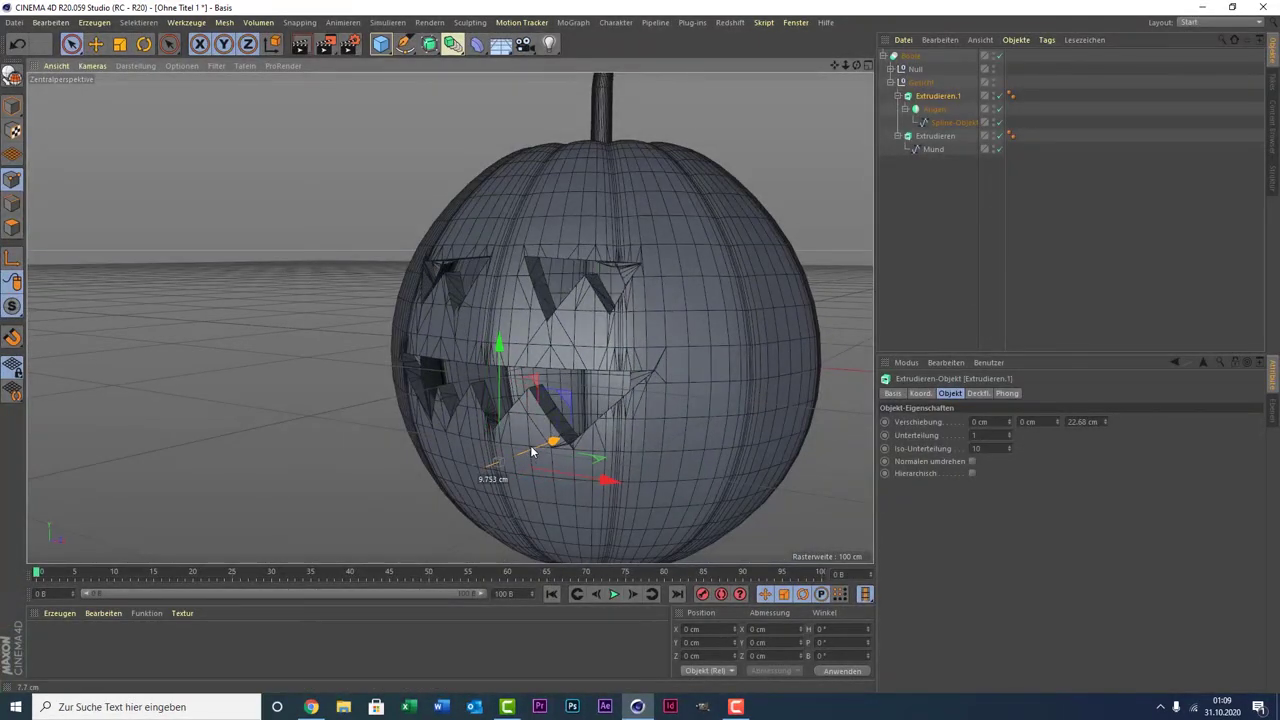
{"action": "left_click_drag", "start_coordinate": [533, 452], "coordinate": [534, 452]}
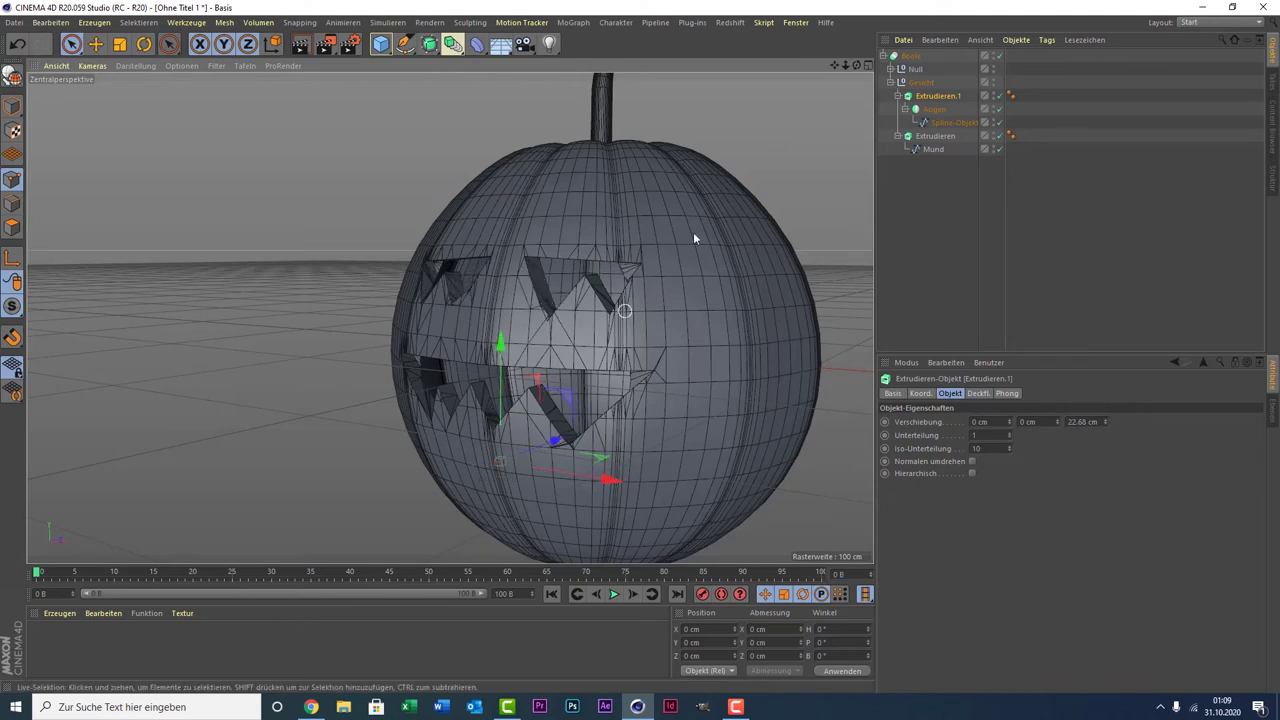
{"action": "mouse_move", "coordinate": [857, 65]}
{"action": "left_mouse_down"}
{"action": "mouse_move", "coordinate": [450, 317]}
{"action": "mouse_move", "coordinate": [586, 268]}
{"action": "left_mouse_up"}
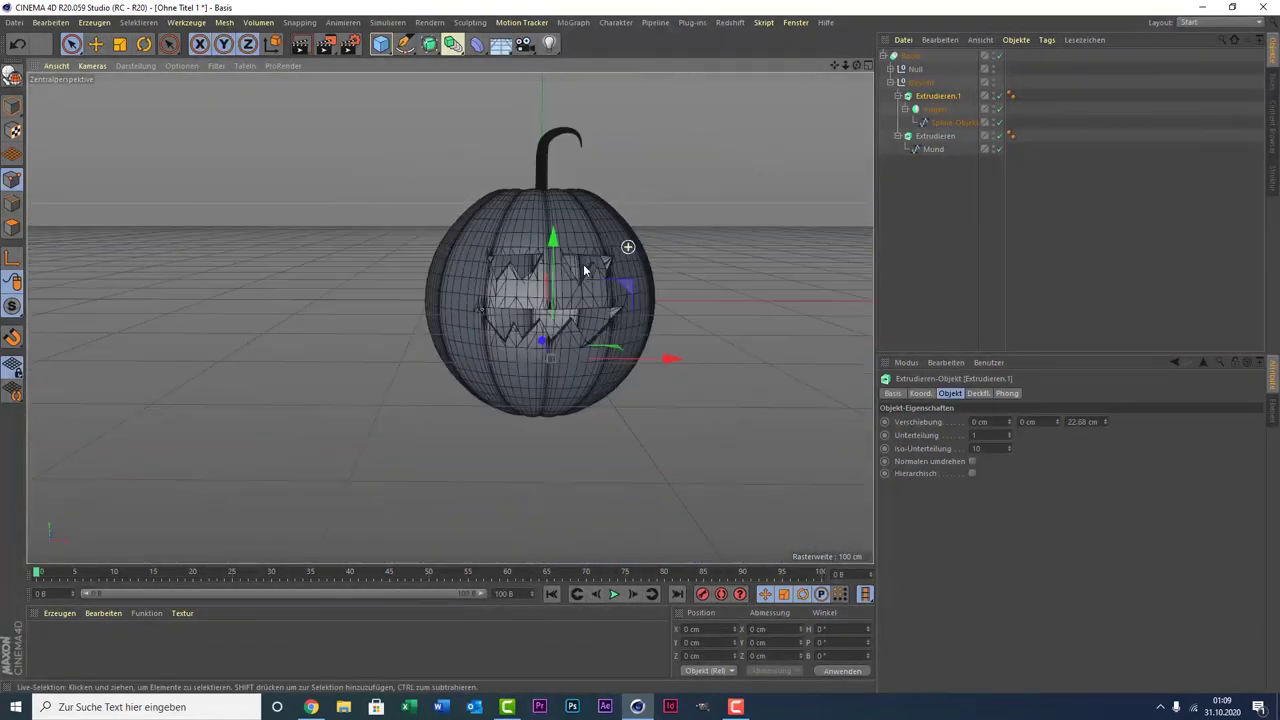
{"action": "scroll", "coordinate": [584, 268], "scroll_direction": "up", "scroll_amount": 2}
{"action": "scroll", "coordinate": [584, 268], "scroll_direction": "up", "scroll_amount": 2}
{"action": "scroll", "coordinate": [584, 268], "scroll_direction": "down", "scroll_amount": 2}
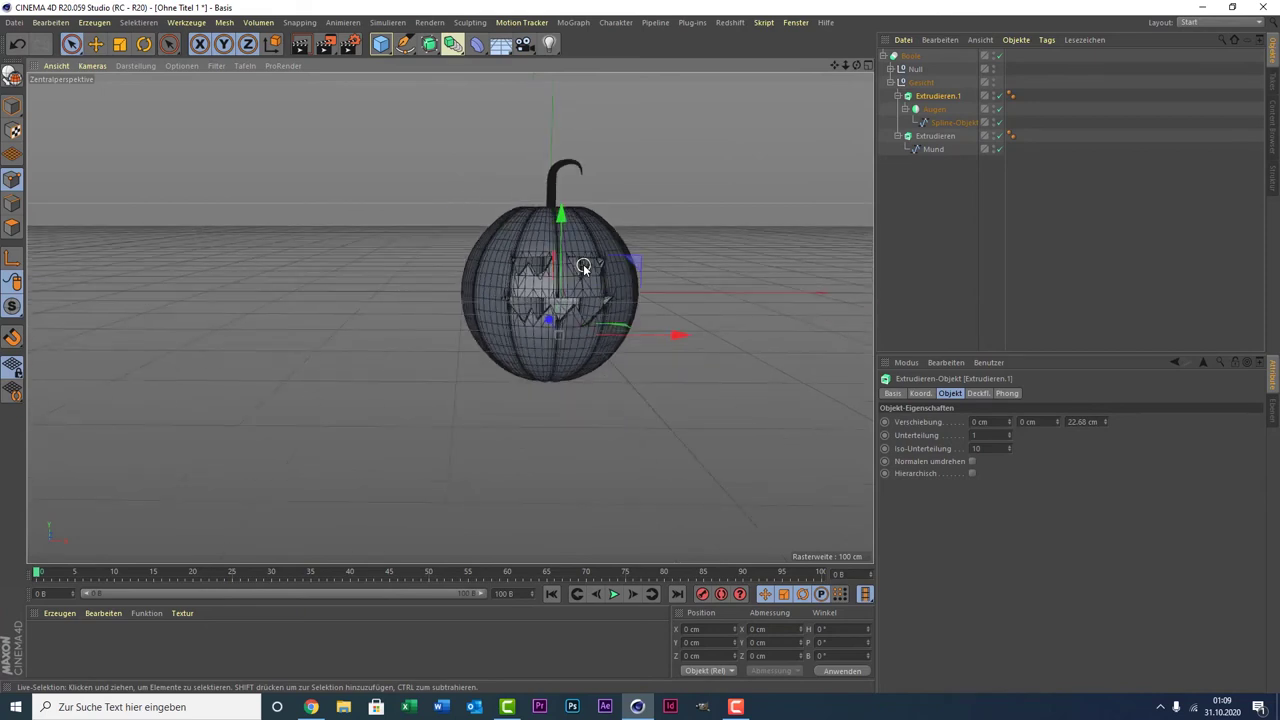
Create a new material Mat with an orange colour of H 33°, S 100%.
{"action": "double_click", "coordinate": [85, 654]}
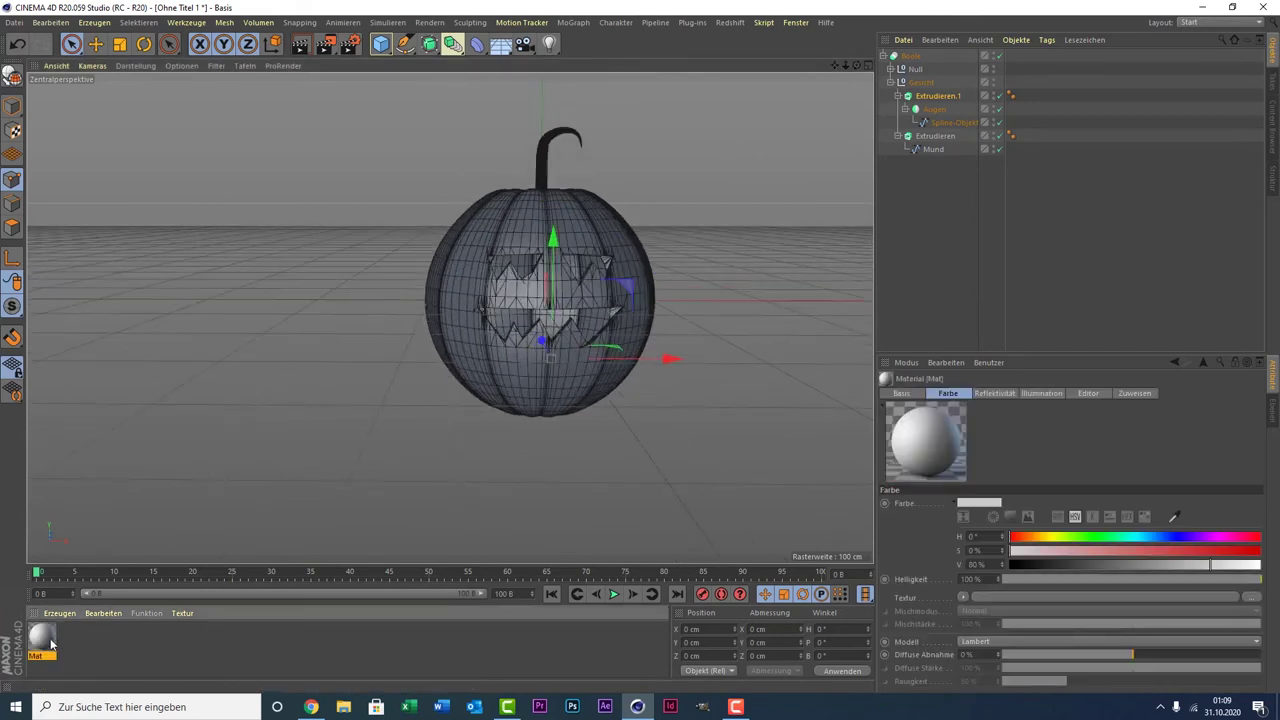
{"action": "double_click", "coordinate": [44, 640]}
{"action": "mouse_move", "coordinate": [480, 183]}
{"action": "left_mouse_down"}
{"action": "mouse_move", "coordinate": [443, 184]}
{"action": "mouse_move", "coordinate": [455, 171]}
{"action": "mouse_move", "coordinate": [440, 171]}
{"action": "mouse_move", "coordinate": [626, 184]}
{"action": "left_mouse_up"}
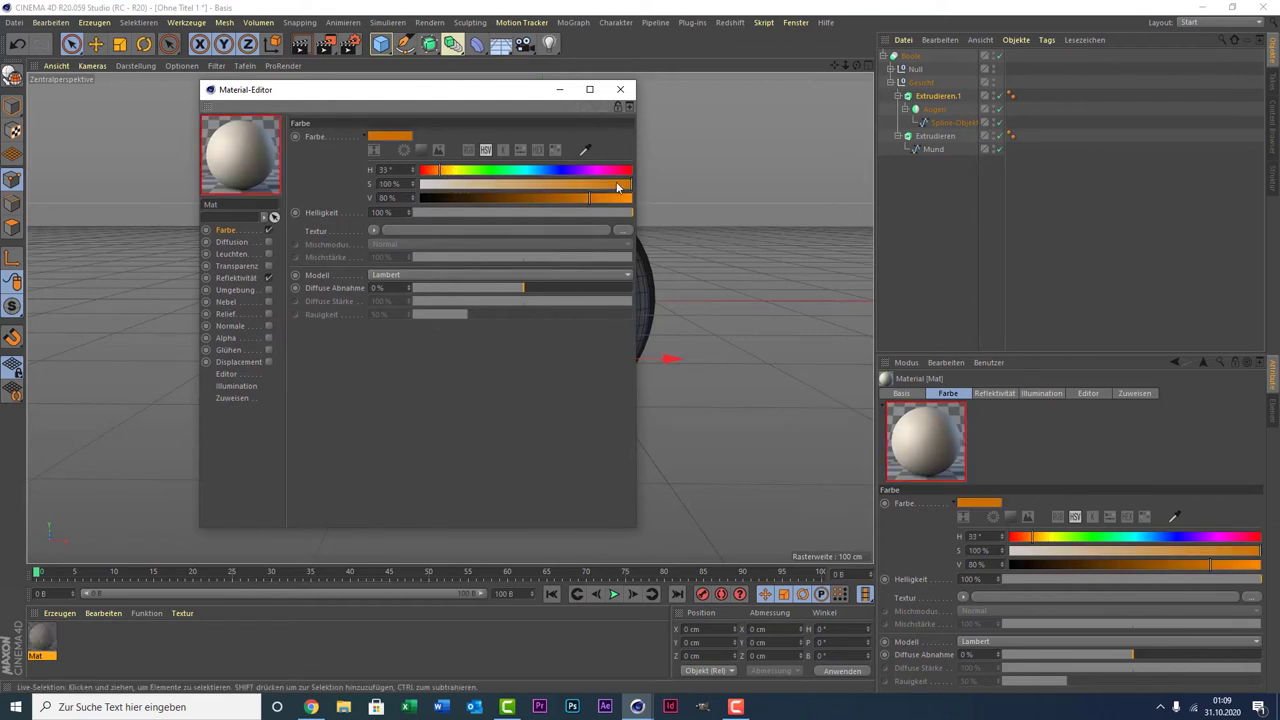
{"action": "left_click", "coordinate": [620, 89]}
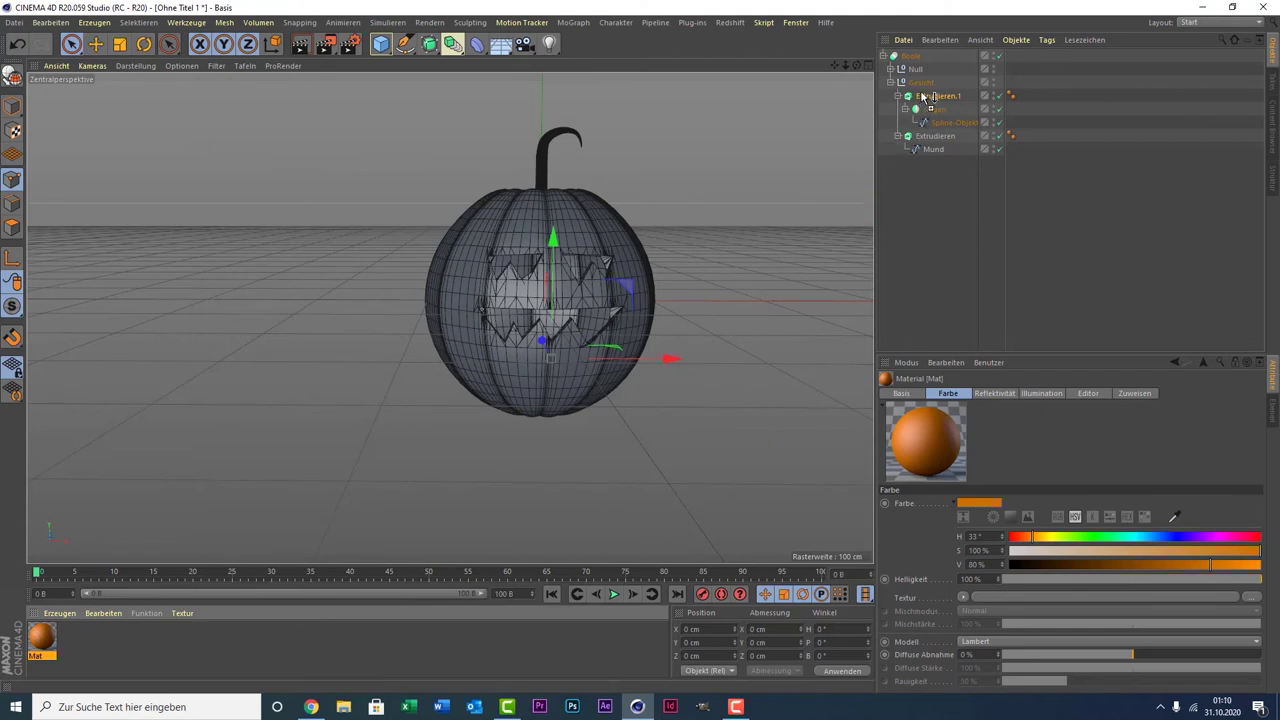
Apply the orange Mat material to both Gesicht and the pumpkin Null.
{"action": "left_click_drag", "start_coordinate": [875, 199], "coordinate": [933, 95]}
{"action": "left_click_drag", "start_coordinate": [940, 100], "coordinate": [915, 83]}
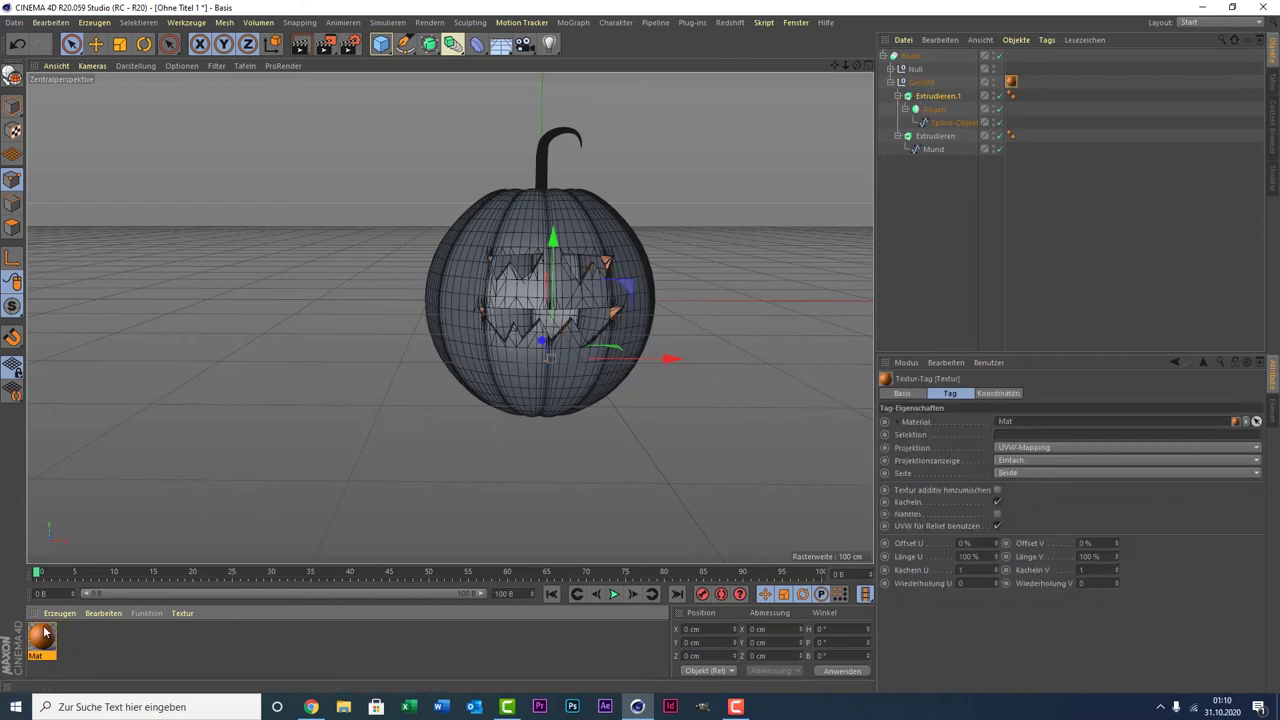
{"action": "left_click_drag", "start_coordinate": [929, 111], "coordinate": [916, 70]}
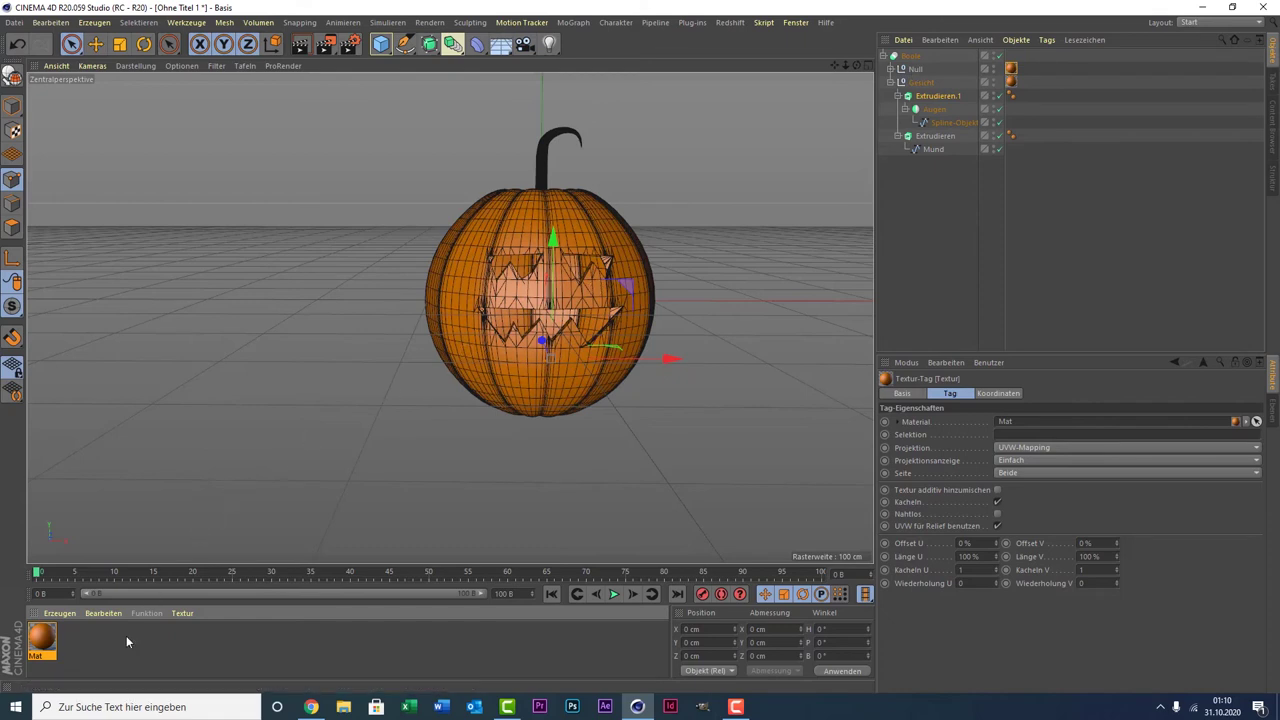
{"action": "double_click", "coordinate": [71, 645]}
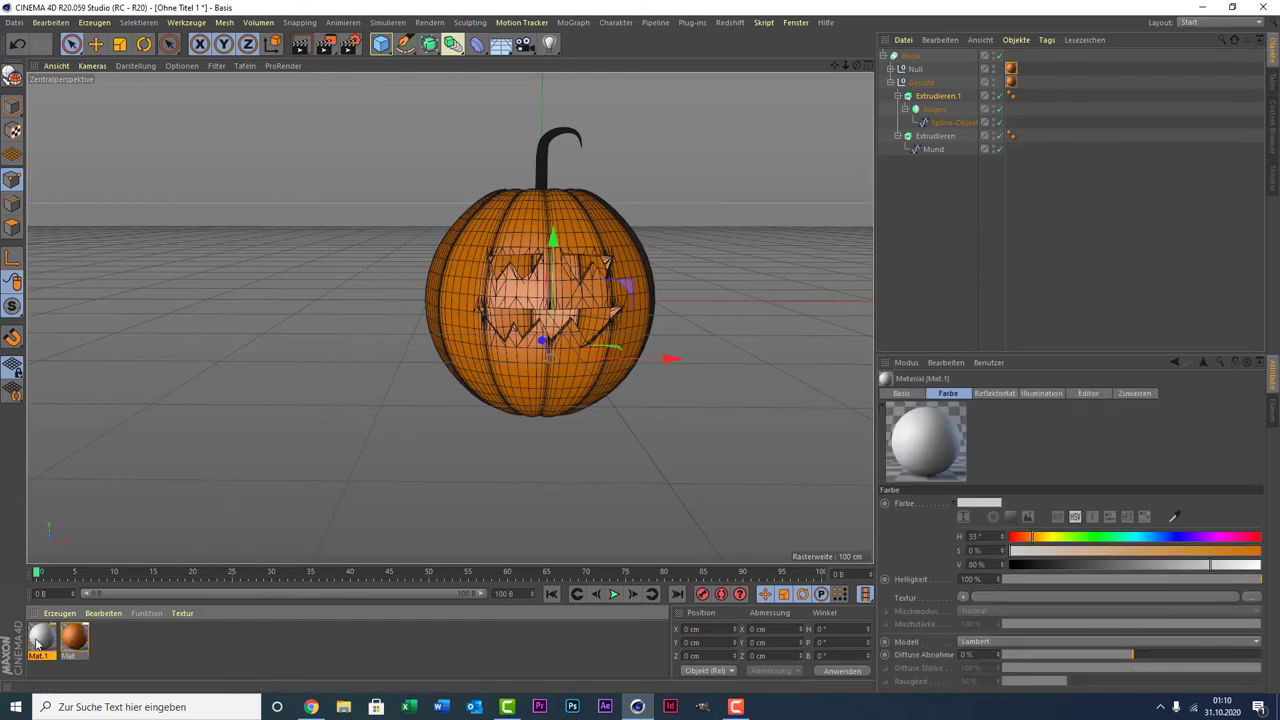
{"action": "double_click", "coordinate": [37, 645]}
{"action": "left_click_drag", "start_coordinate": [461, 177], "coordinate": [684, 184]}
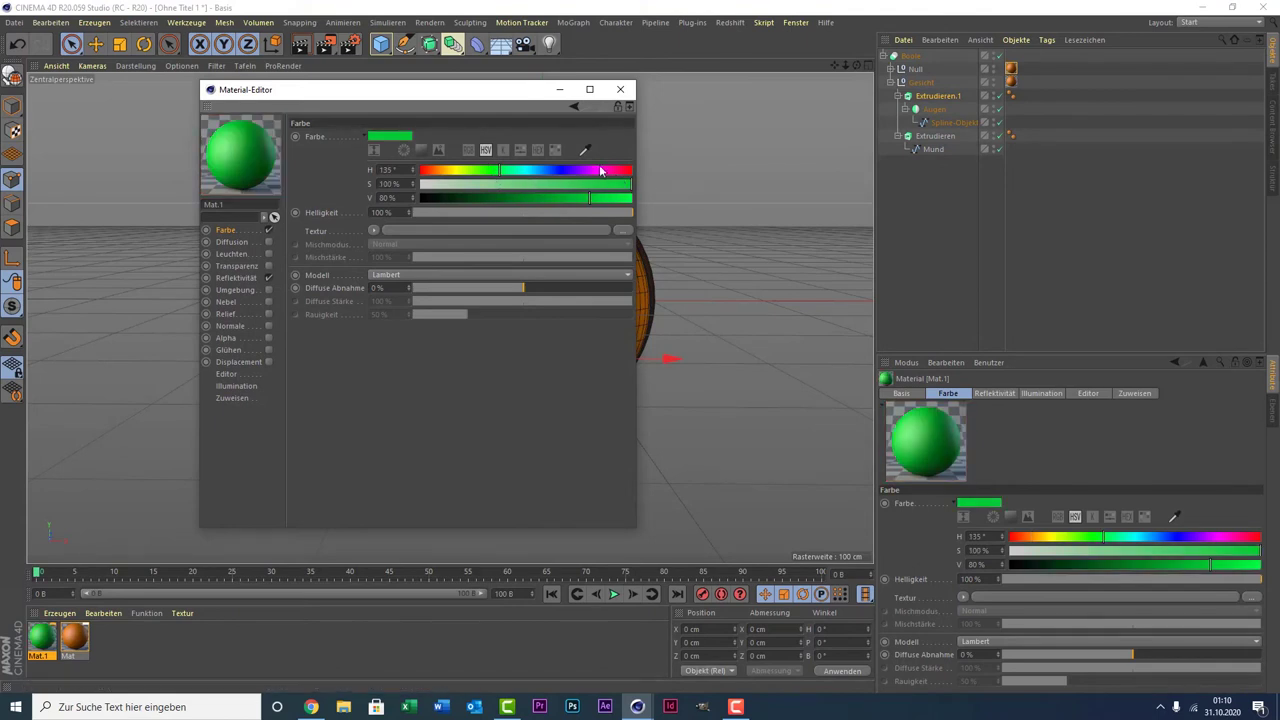
{"action": "left_click", "coordinate": [620, 89]}
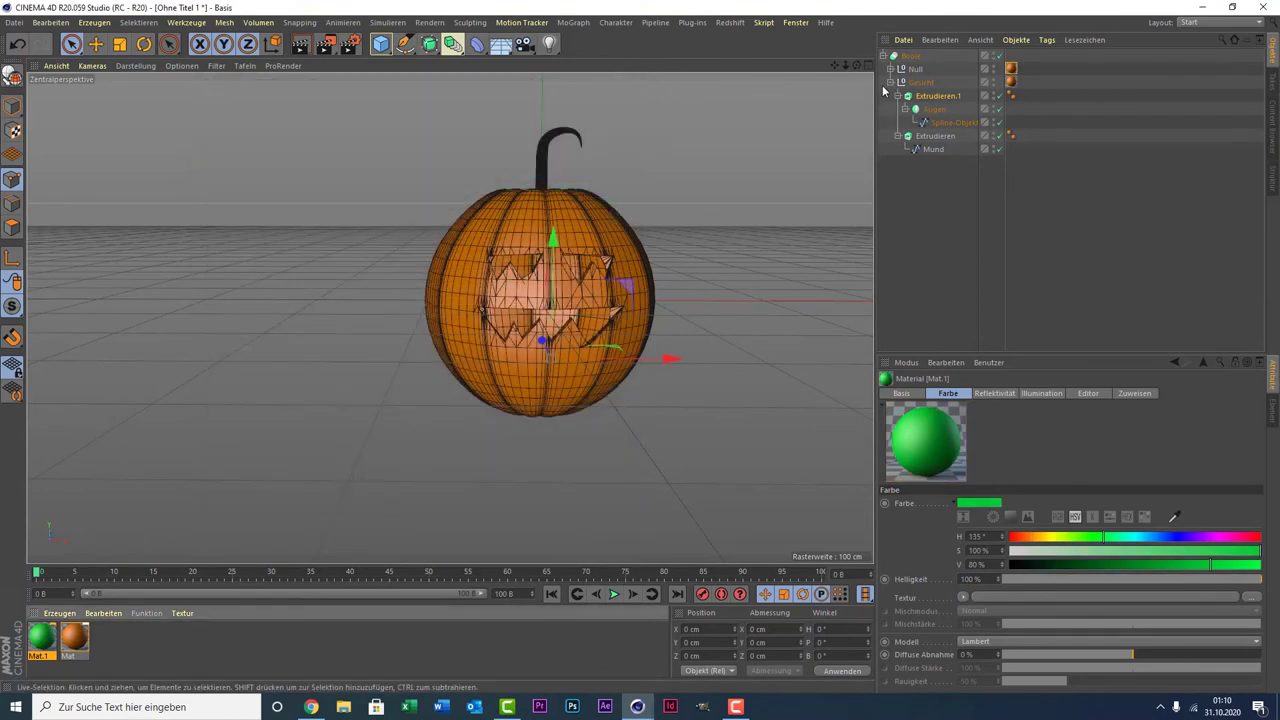
{"action": "left_click", "coordinate": [891, 69]}
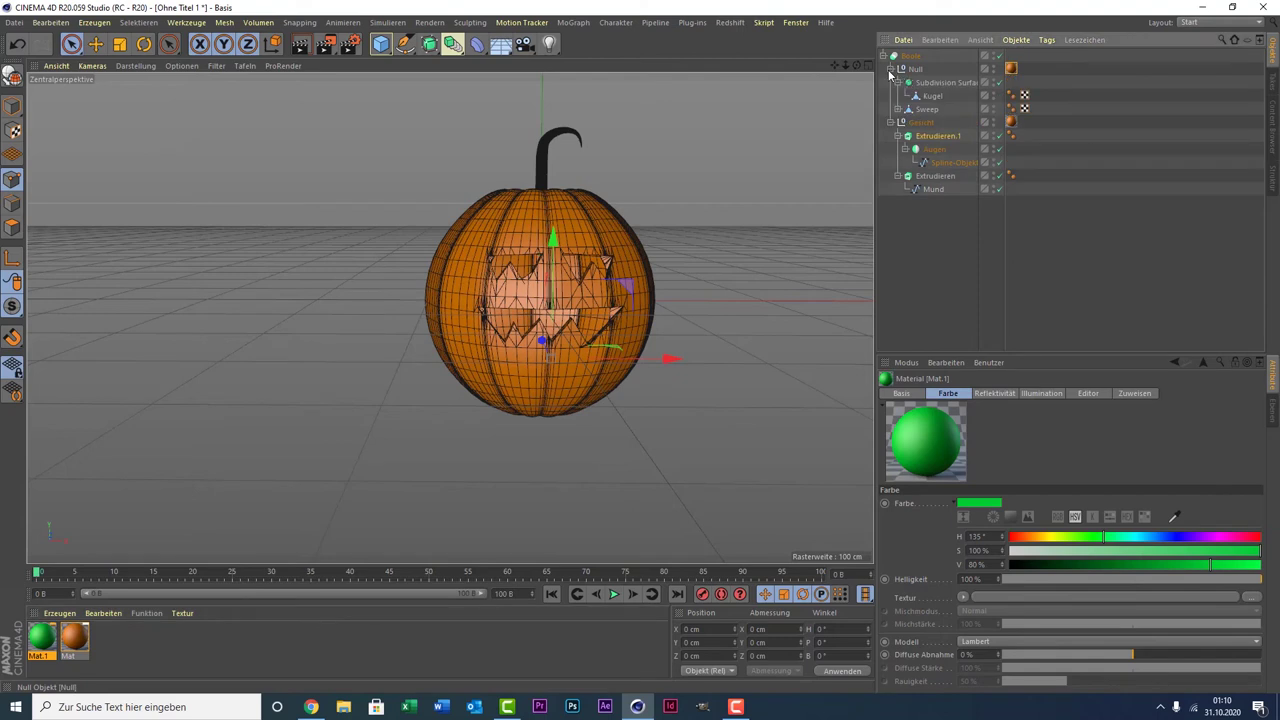
{"action": "left_click_drag", "start_coordinate": [1012, 127], "coordinate": [78, 594]}
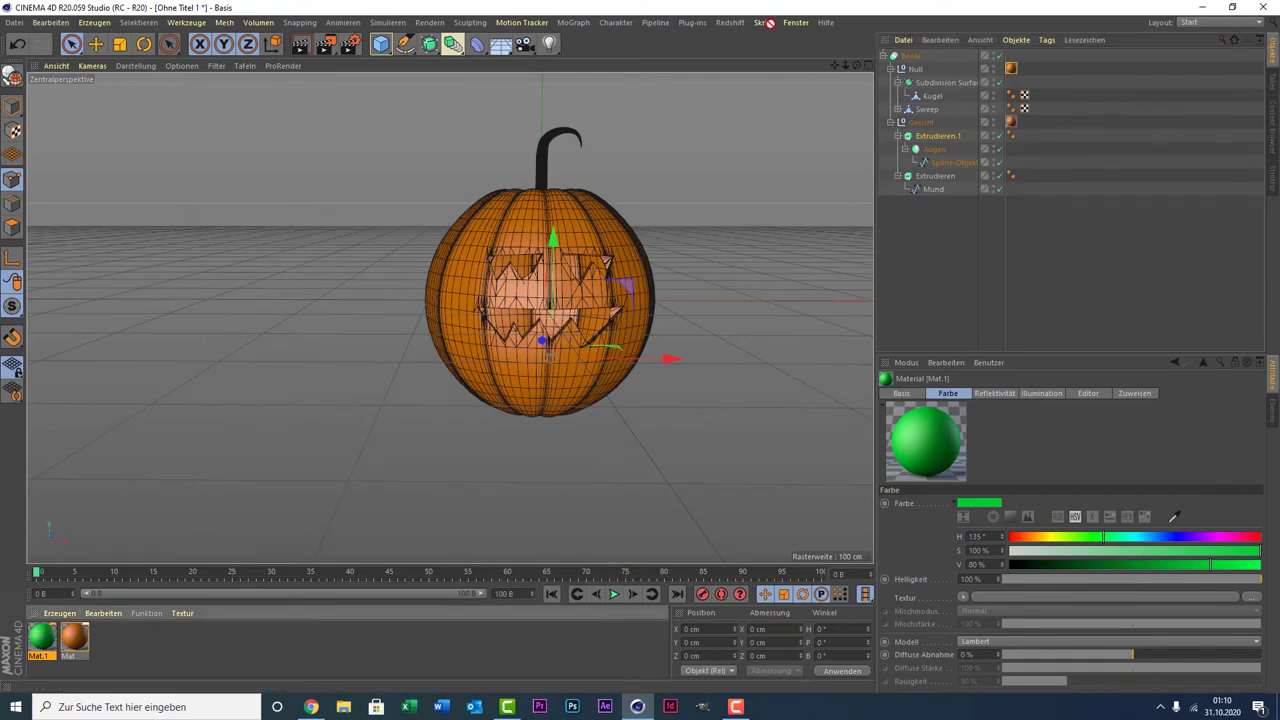
{"action": "left_click_drag", "start_coordinate": [917, 77], "coordinate": [938, 108]}
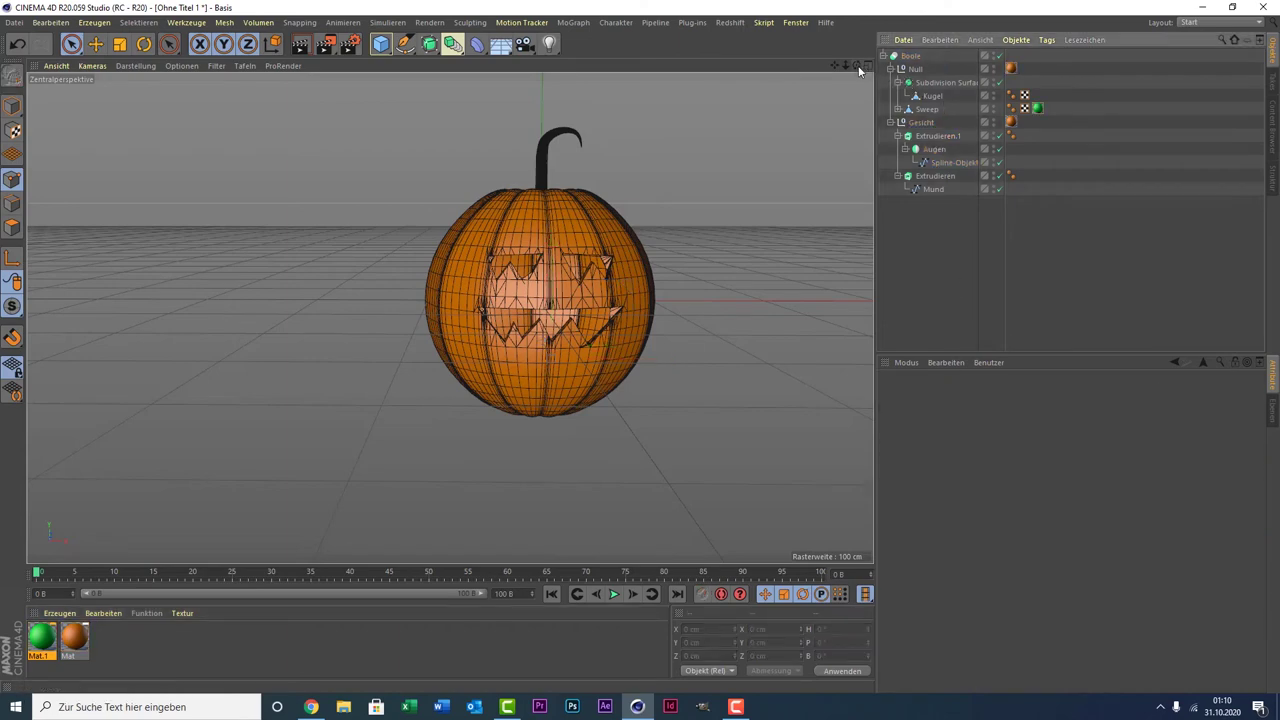
{"action": "mouse_move", "coordinate": [859, 70]}
{"action": "left_mouse_down"}
{"action": "mouse_move", "coordinate": [450, 317]}
{"action": "mouse_move", "coordinate": [455, 300]}
{"action": "left_mouse_up"}
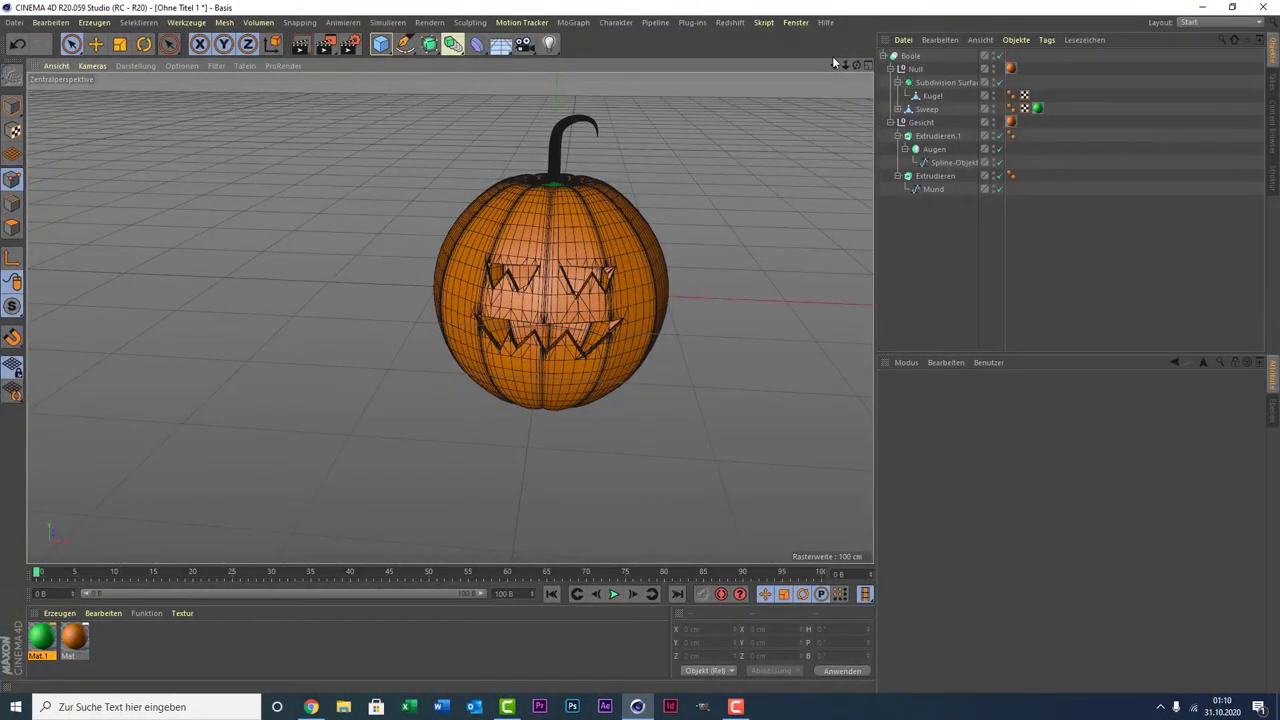
{"action": "left_click_drag", "start_coordinate": [833, 65], "coordinate": [780, 70]}
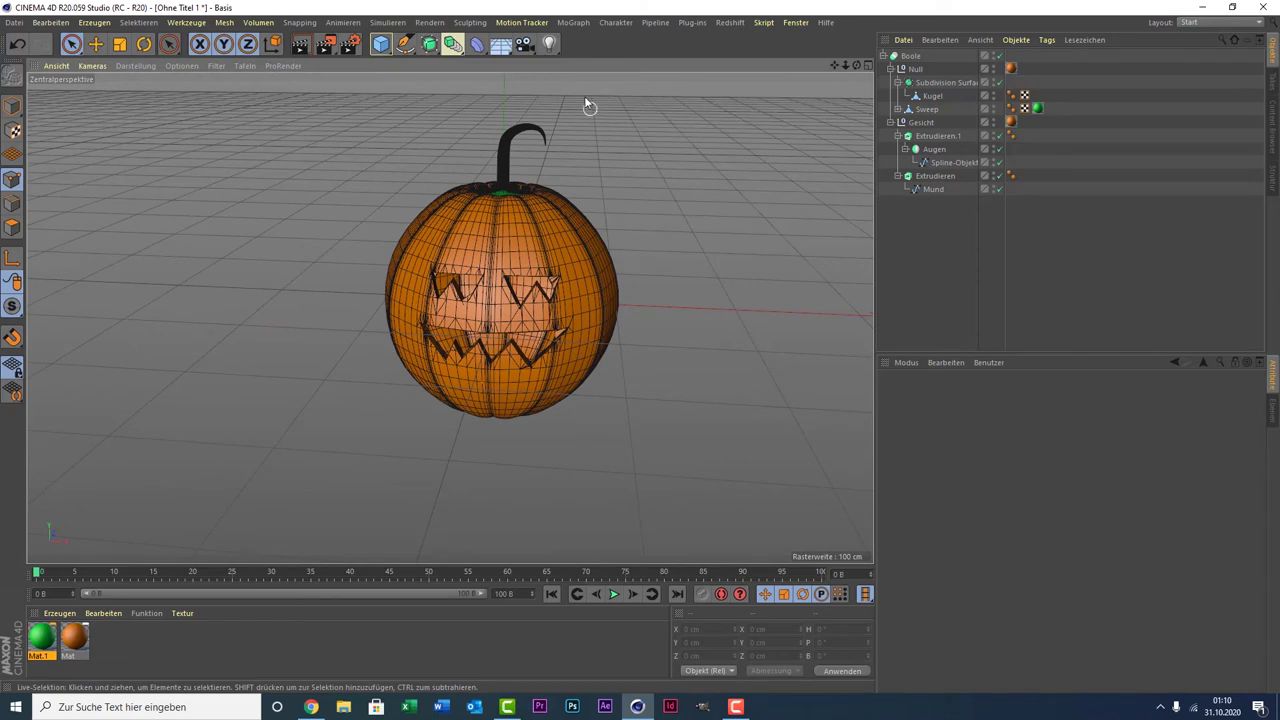
Add a point light above and left of the pumpkin, then add a 400 × 400 cm Ebene plane.
{"action": "left_click", "coordinate": [549, 43]}
{"action": "scroll", "coordinate": [505, 233], "scroll_direction": "down", "scroll_amount": 3}
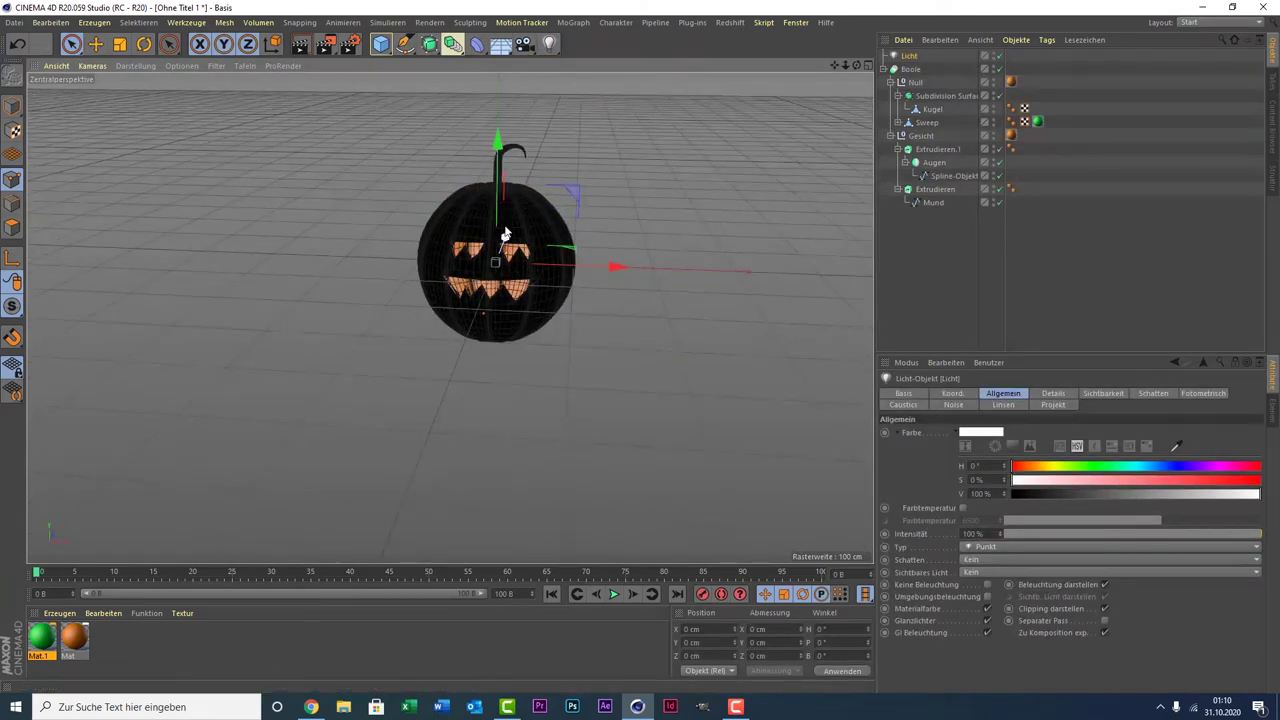
{"action": "left_click_drag", "start_coordinate": [505, 233], "coordinate": [498, 85]}
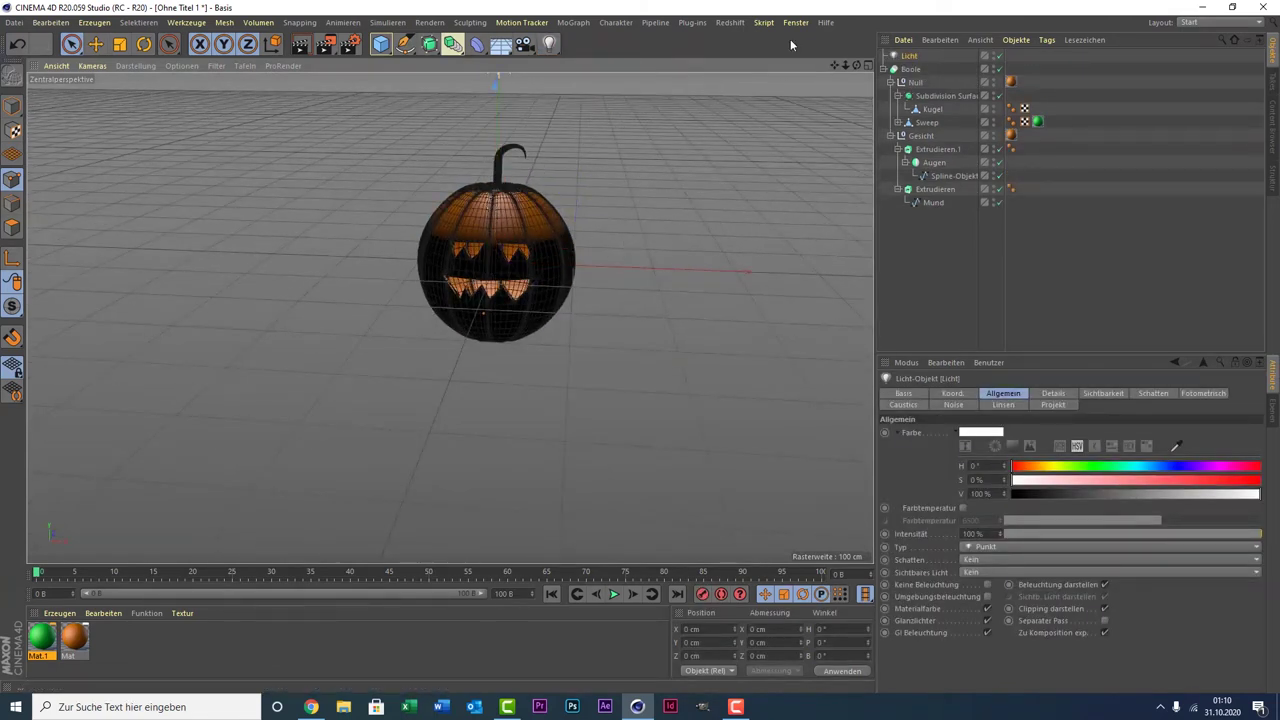
{"action": "left_click_drag", "start_coordinate": [833, 65], "coordinate": [830, 190]}
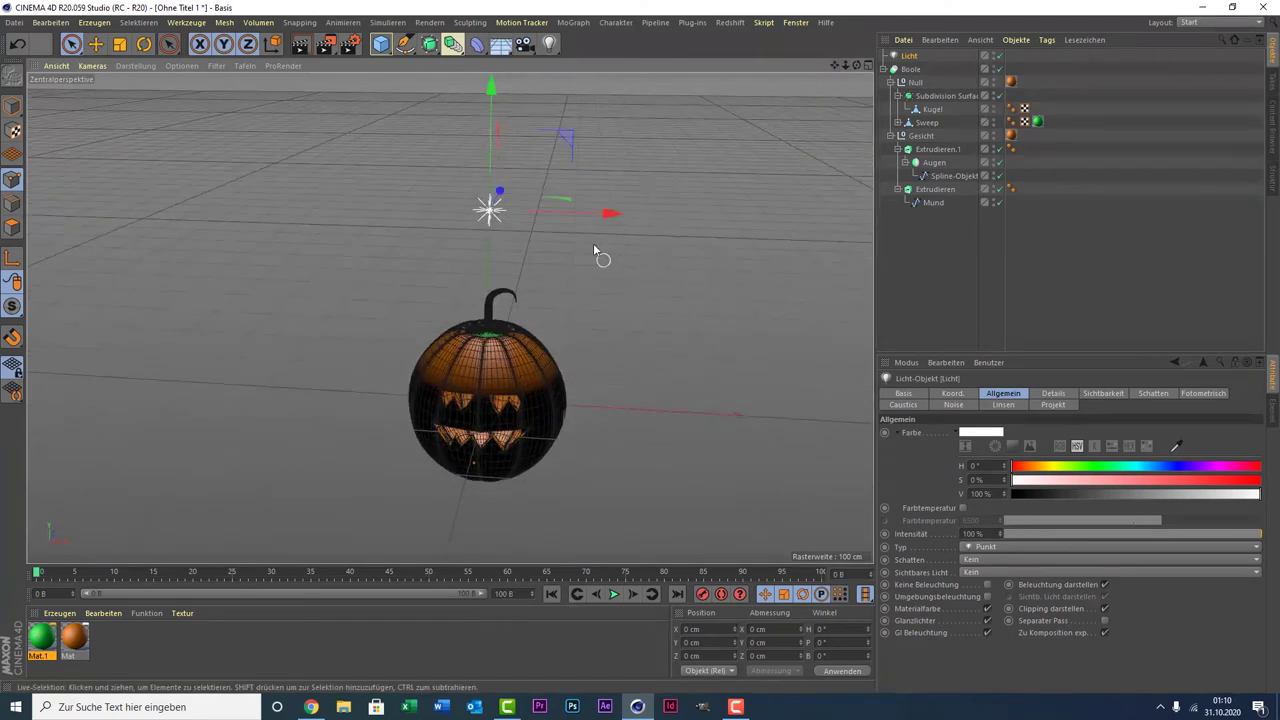
{"action": "left_click_drag", "start_coordinate": [600, 212], "coordinate": [367, 213]}
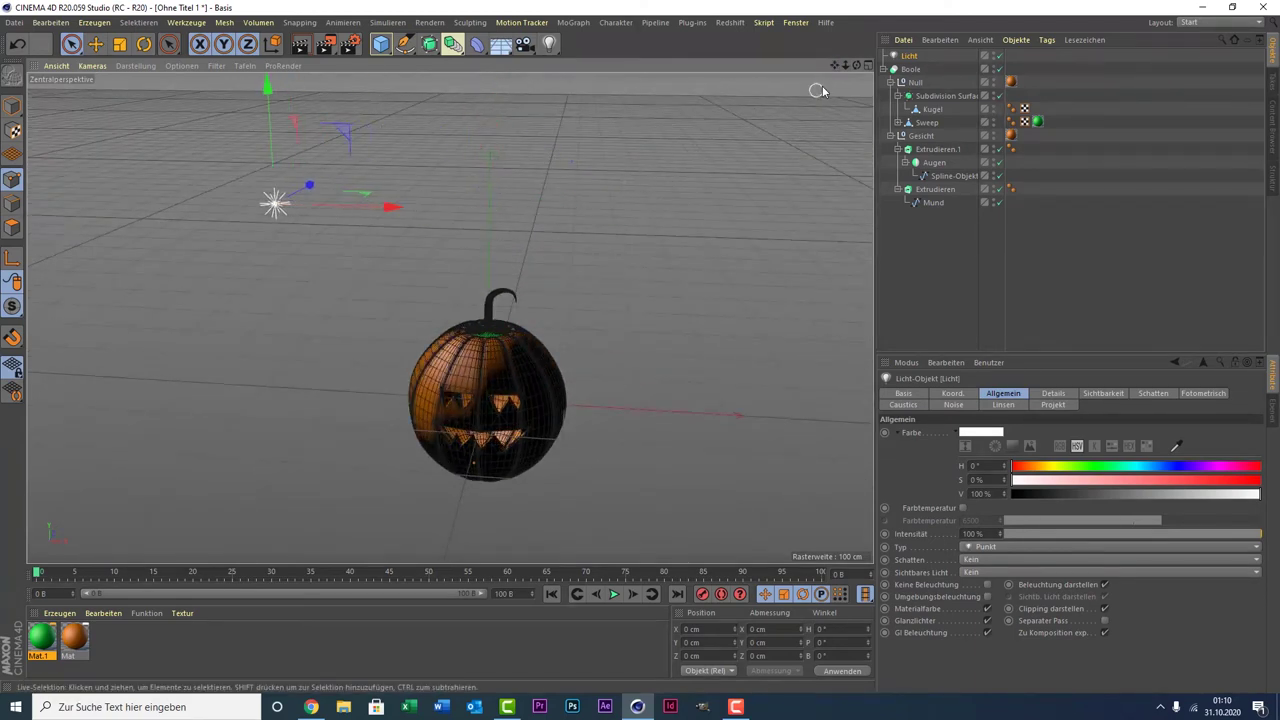
{"action": "left_click_drag", "start_coordinate": [856, 65], "coordinate": [856, 40]}
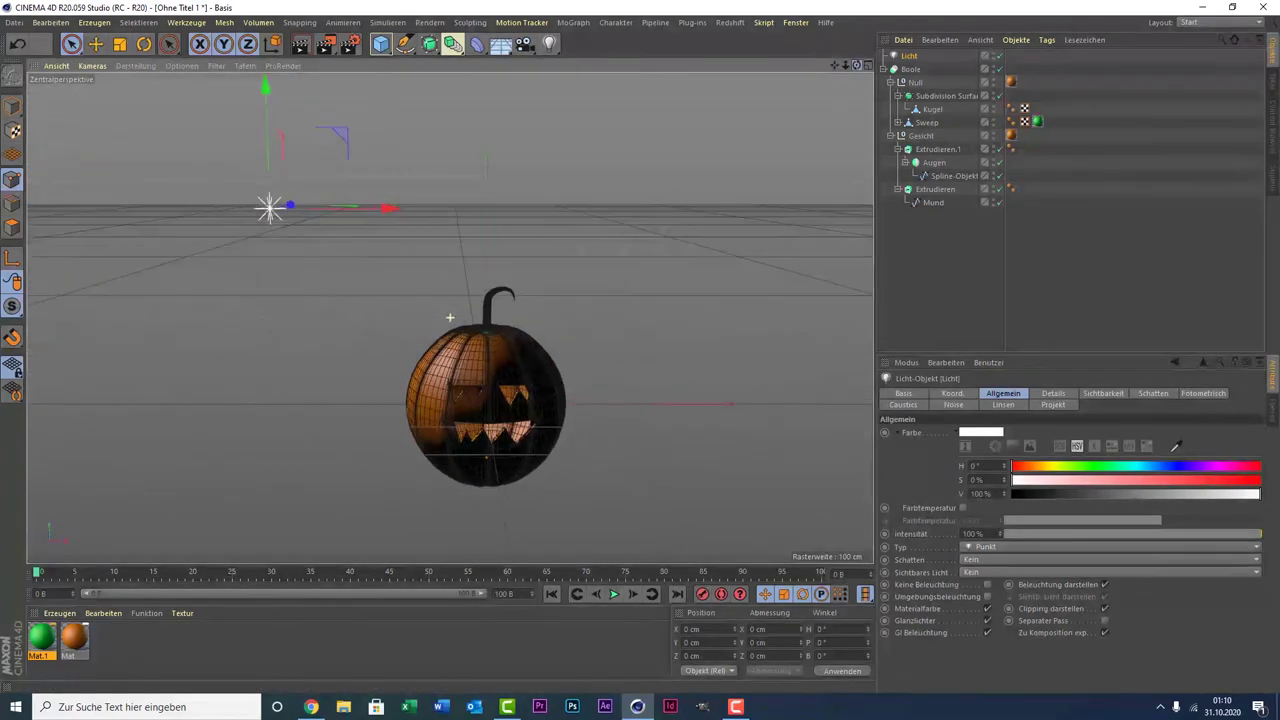
{"action": "left_click_drag", "start_coordinate": [333, 207], "coordinate": [368, 211]}
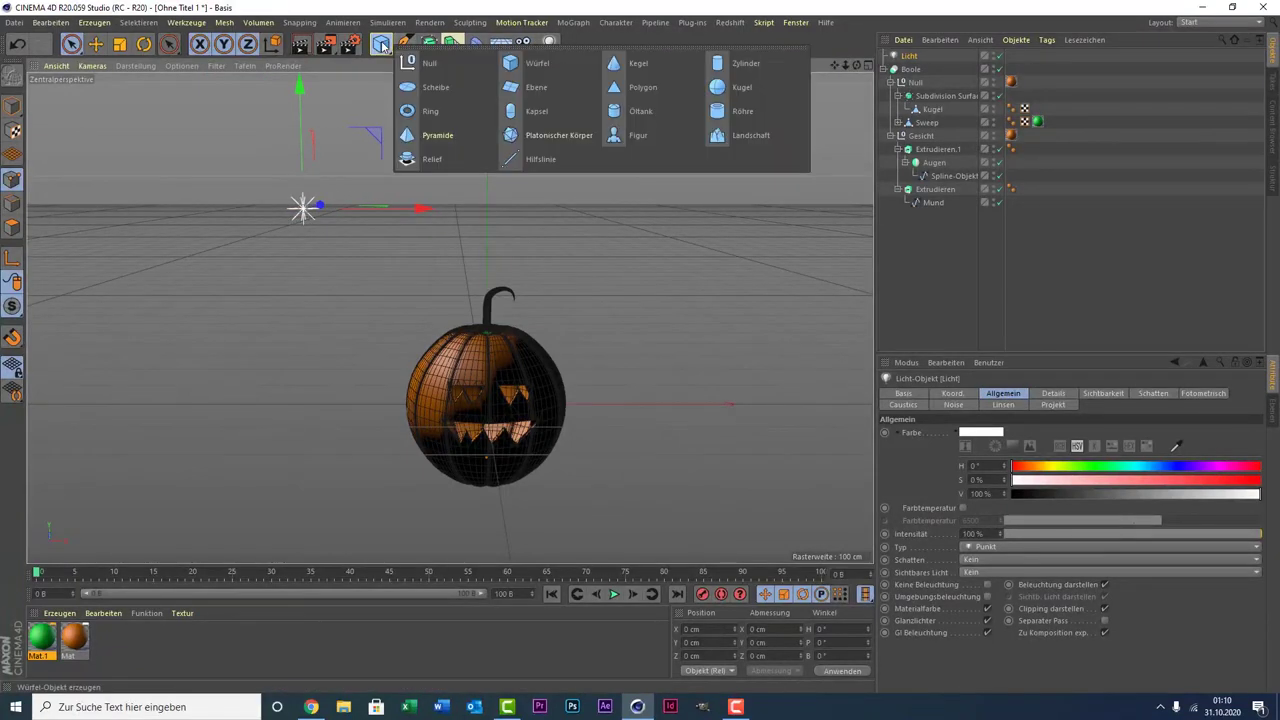
{"action": "left_click_drag", "start_coordinate": [381, 44], "coordinate": [563, 94]}
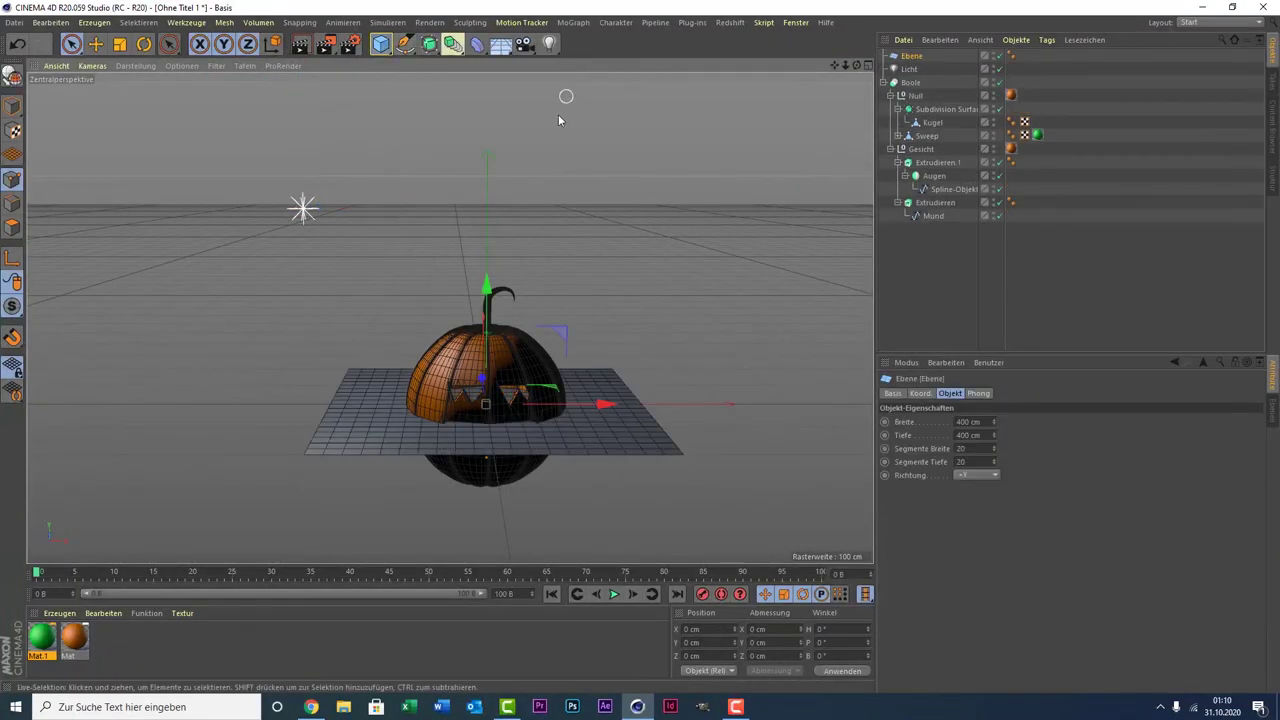
In the maximised Rechts side view, lower the Ebene plane to the pumpkin's base.
{"action": "middle_click", "coordinate": [340, 308]}
{"action": "middle_click", "coordinate": [325, 460]}
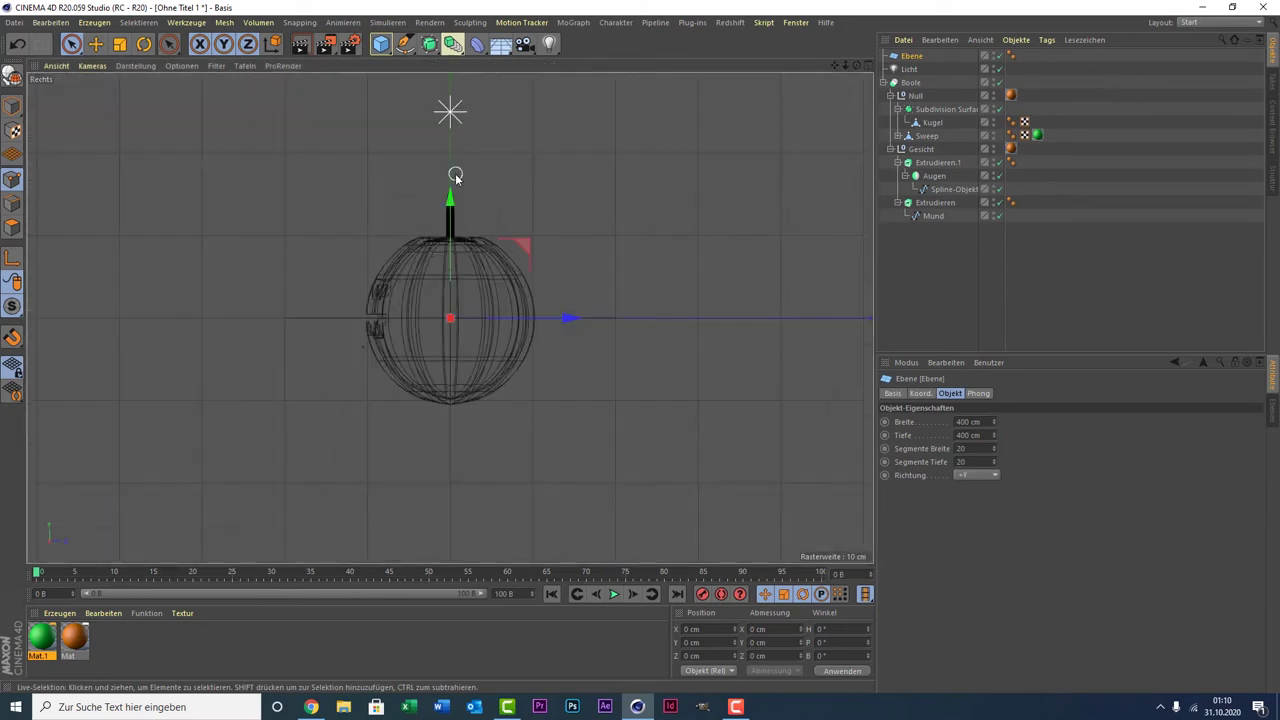
{"action": "left_click_drag", "start_coordinate": [456, 205], "coordinate": [454, 299]}
{"action": "scroll", "coordinate": [434, 397], "scroll_direction": "up", "scroll_amount": 3}
{"action": "scroll", "coordinate": [498, 379], "scroll_direction": "up", "scroll_amount": 3}
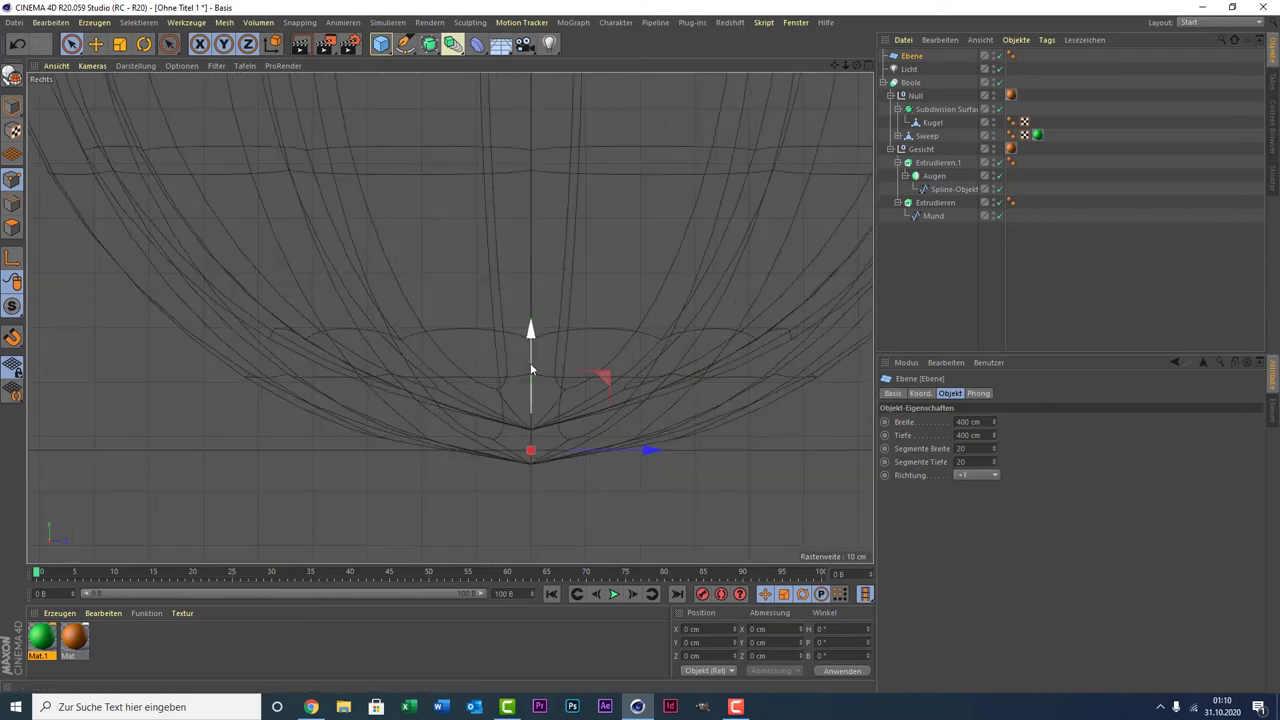
{"action": "left_click_drag", "start_coordinate": [531, 375], "coordinate": [534, 382]}
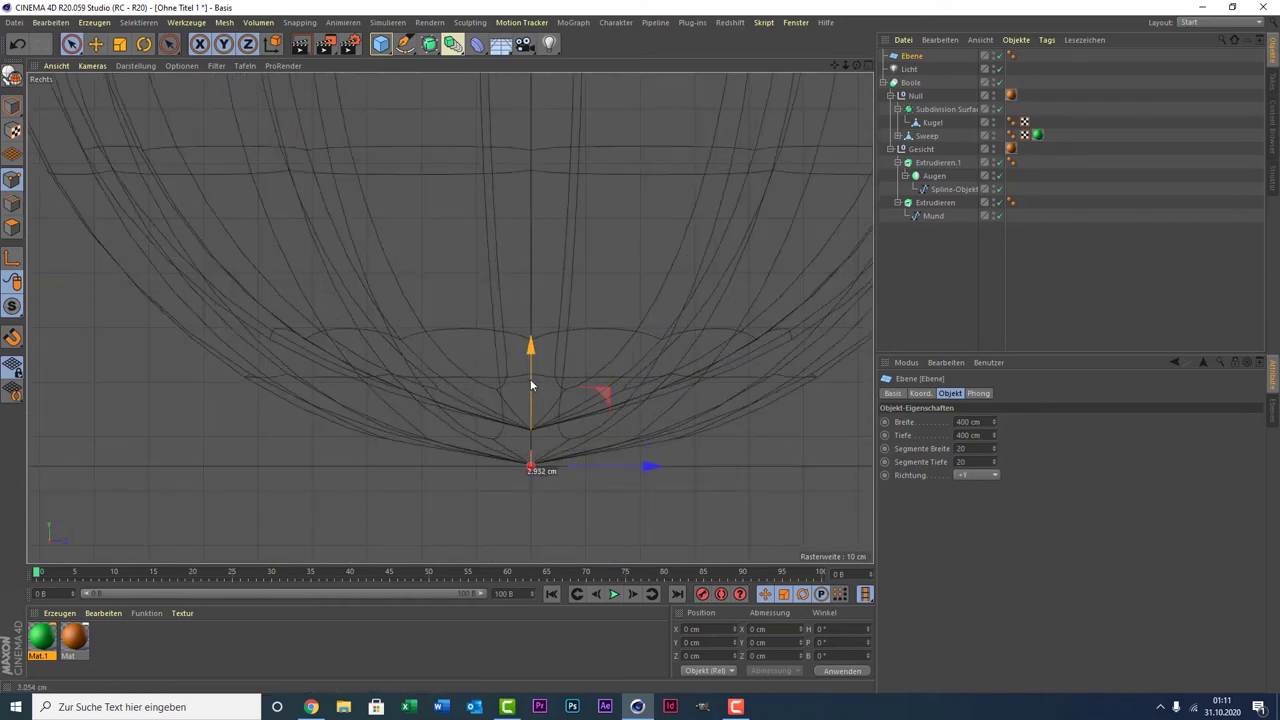
{"action": "scroll", "coordinate": [269, 251], "scroll_direction": "down", "scroll_amount": 2}
{"action": "scroll", "coordinate": [267, 268], "scroll_direction": "down", "scroll_amount": 3}
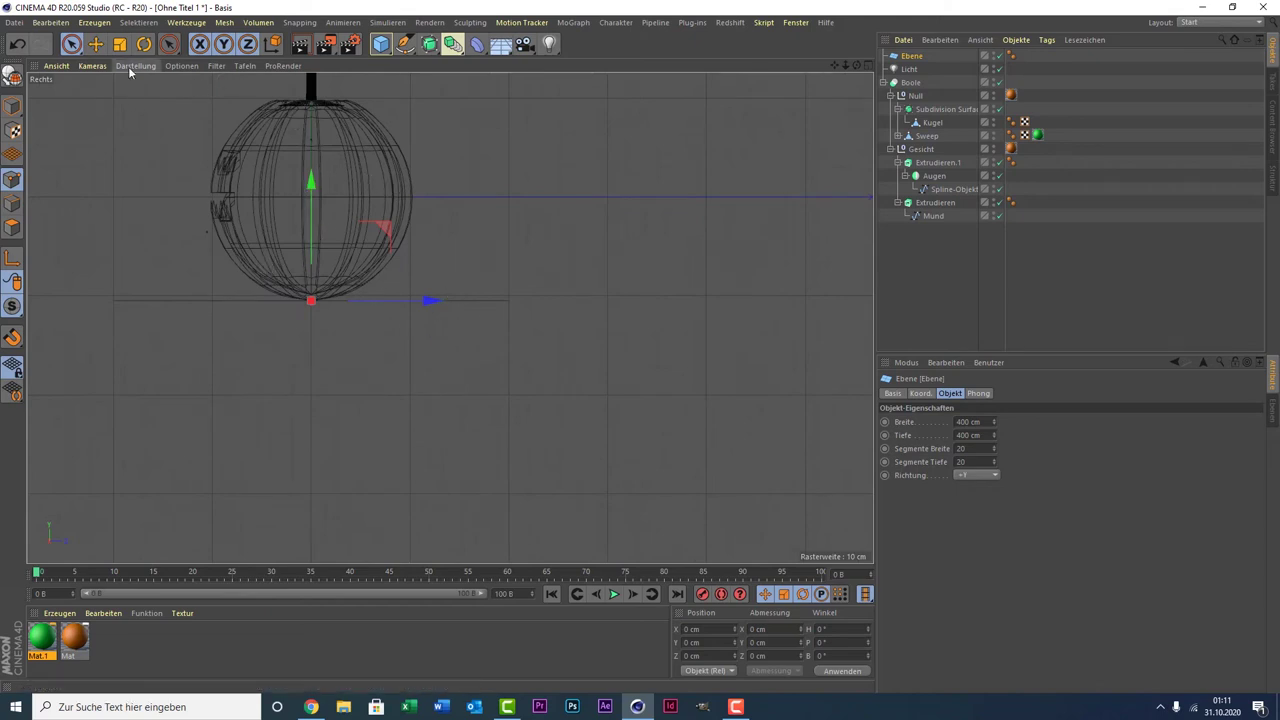
Return to the full perspective view, switch to the scale tool, and reframe looking down at the floor.
{"action": "middle_click", "coordinate": [169, 104]}
{"action": "middle_click", "coordinate": [172, 186]}
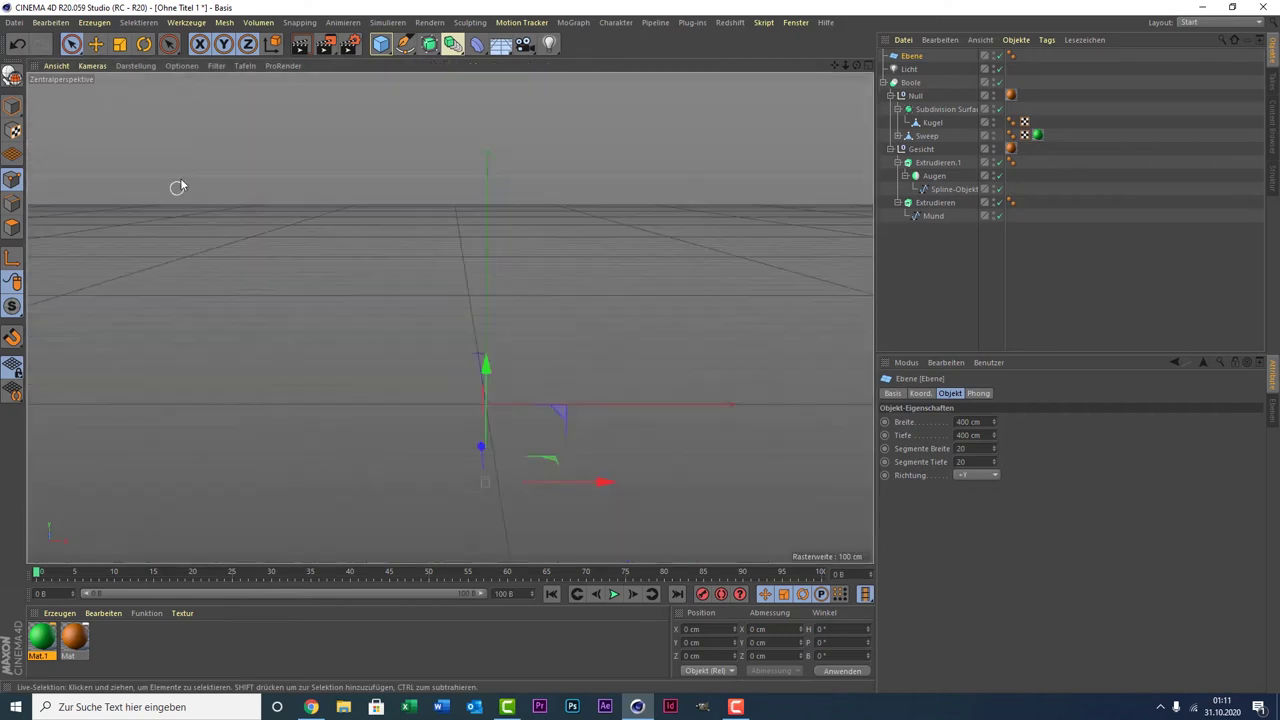
{"action": "left_click", "coordinate": [119, 44]}
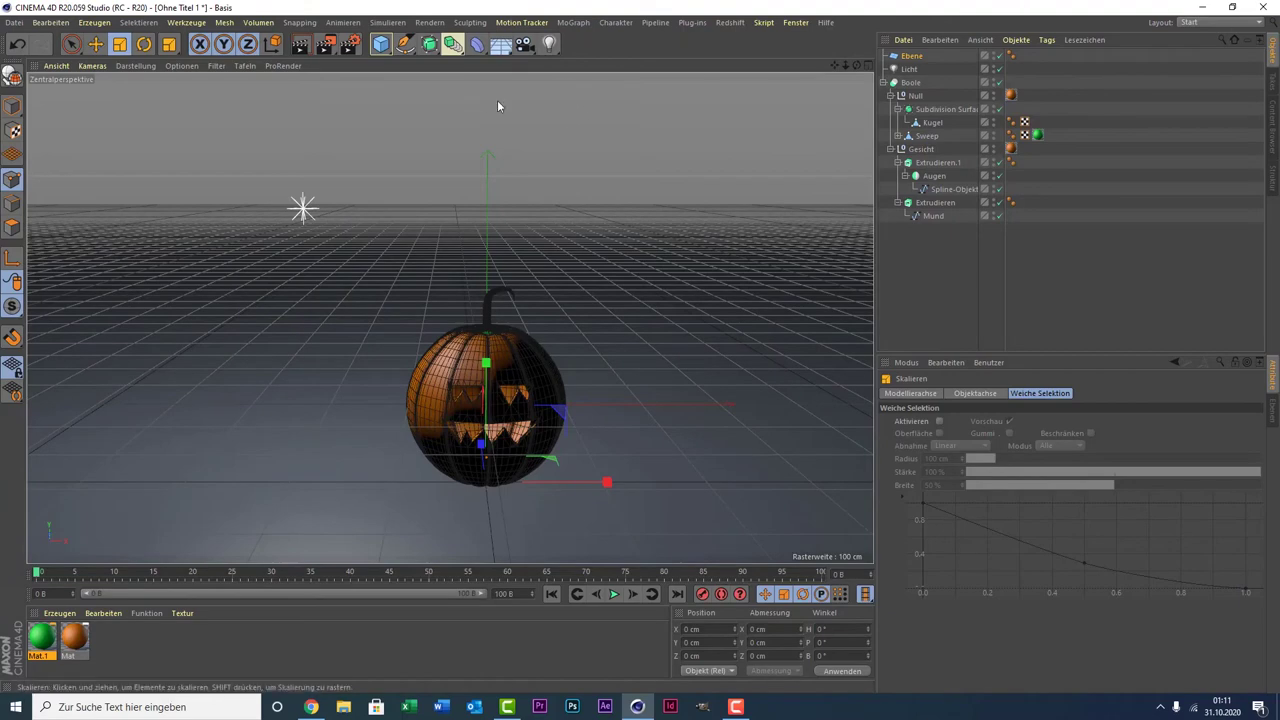
{"action": "left_click_drag", "start_coordinate": [450, 318], "coordinate": [450, 318], "text": "alt"}
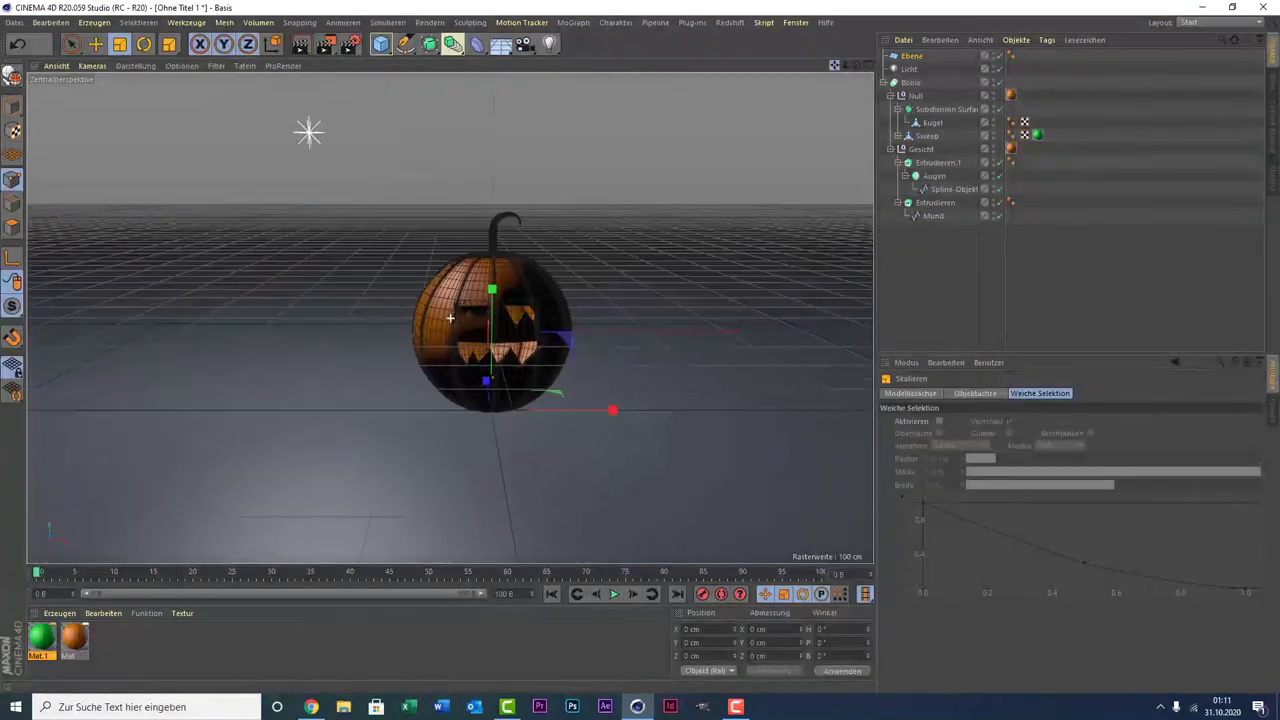
{"action": "left_click_drag", "start_coordinate": [858, 70], "coordinate": [298, 138]}
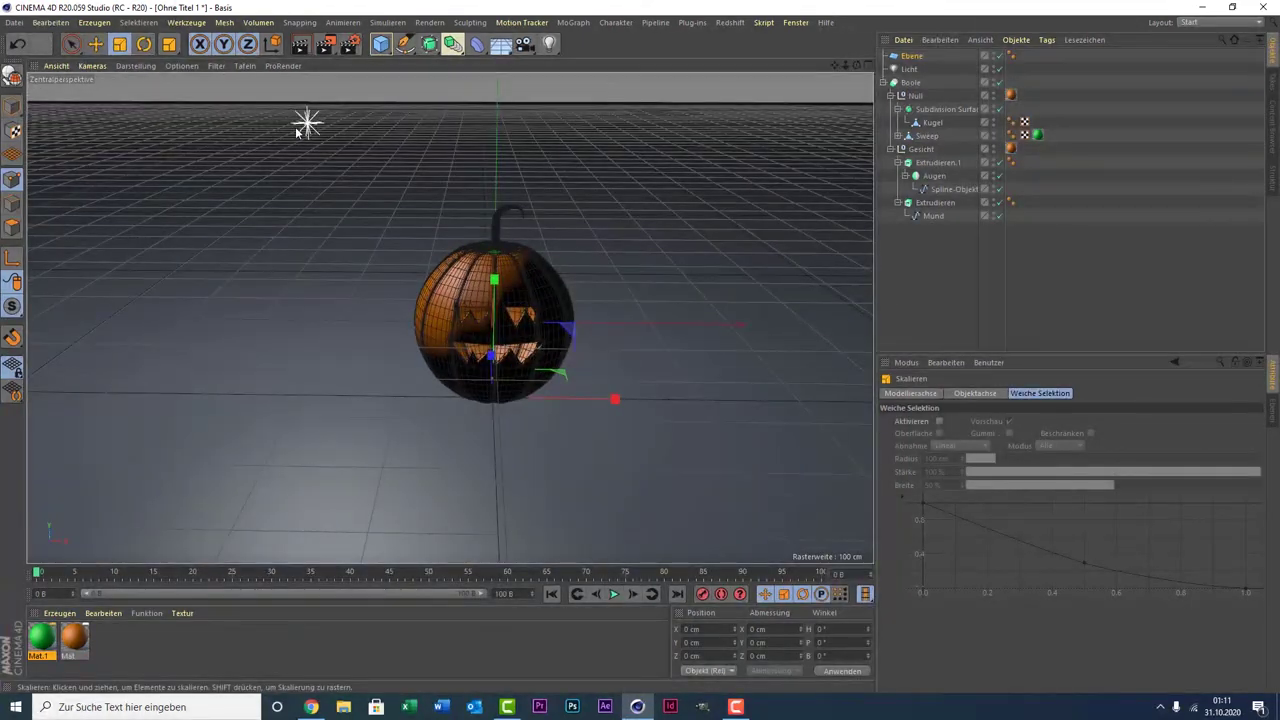
Make Licht a visible point light with Shadow Maps (Weich) shadows, then add a second light.
{"action": "left_click", "coordinate": [902, 70]}
{"action": "left_click", "coordinate": [969, 572]}
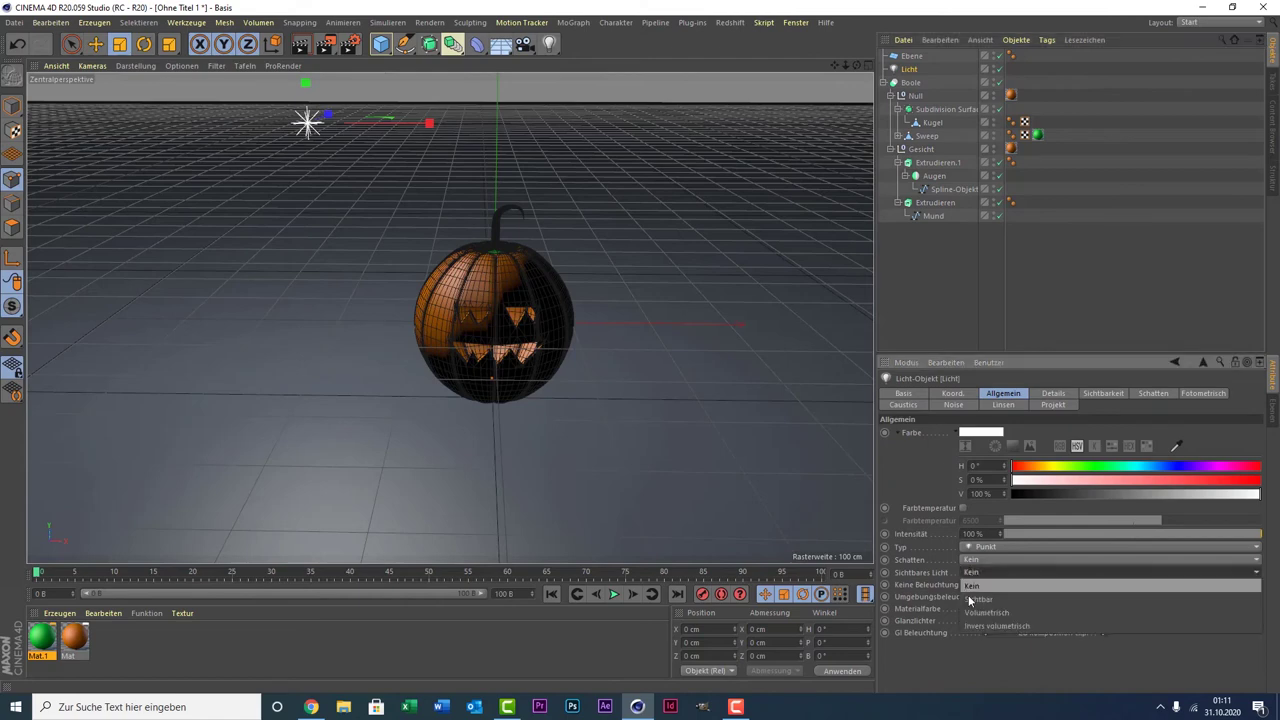
{"action": "left_click", "coordinate": [987, 600]}
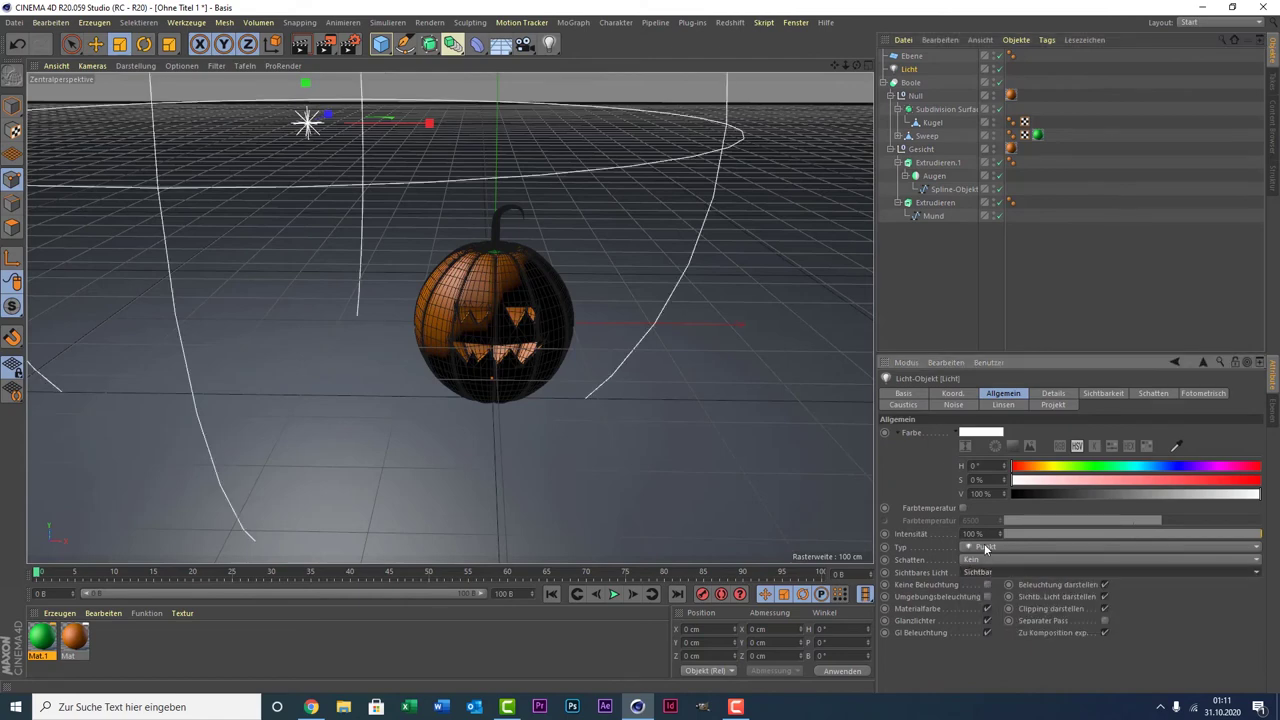
{"action": "left_click", "coordinate": [986, 548]}
{"action": "left_click", "coordinate": [1004, 548]}
{"action": "left_click", "coordinate": [983, 548]}
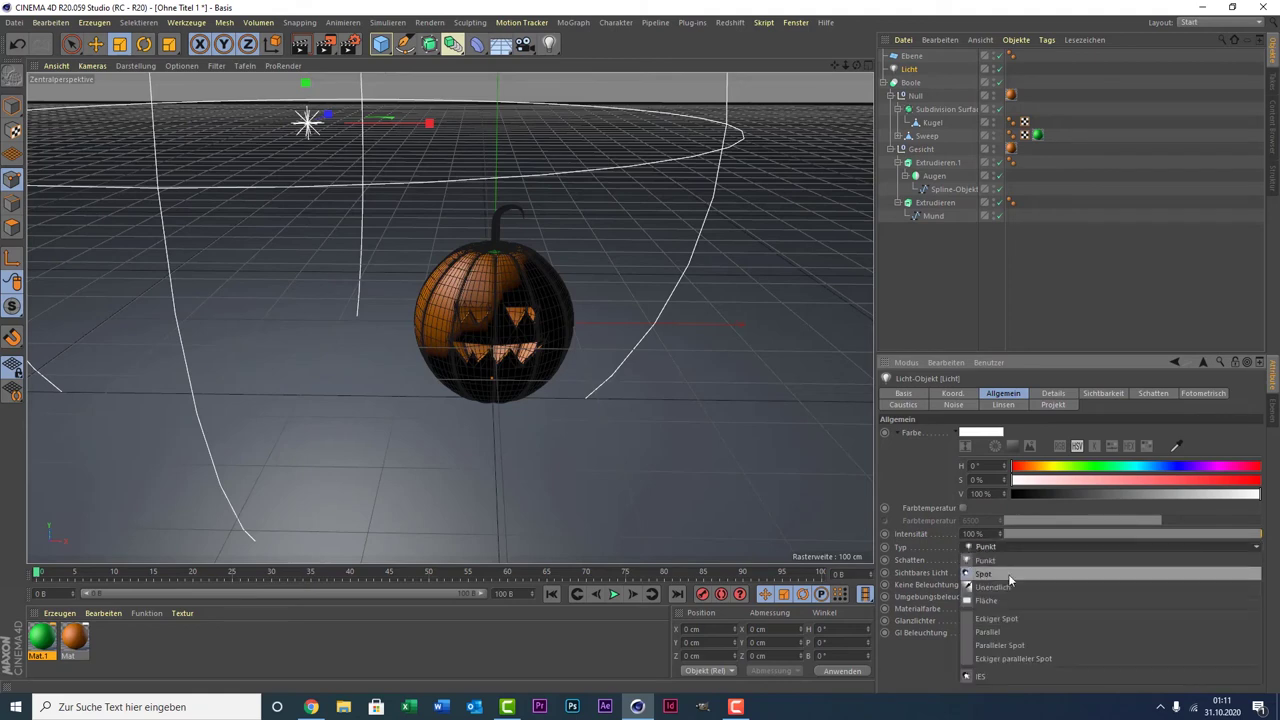
{"action": "left_click", "coordinate": [1006, 549]}
{"action": "left_click", "coordinate": [999, 560]}
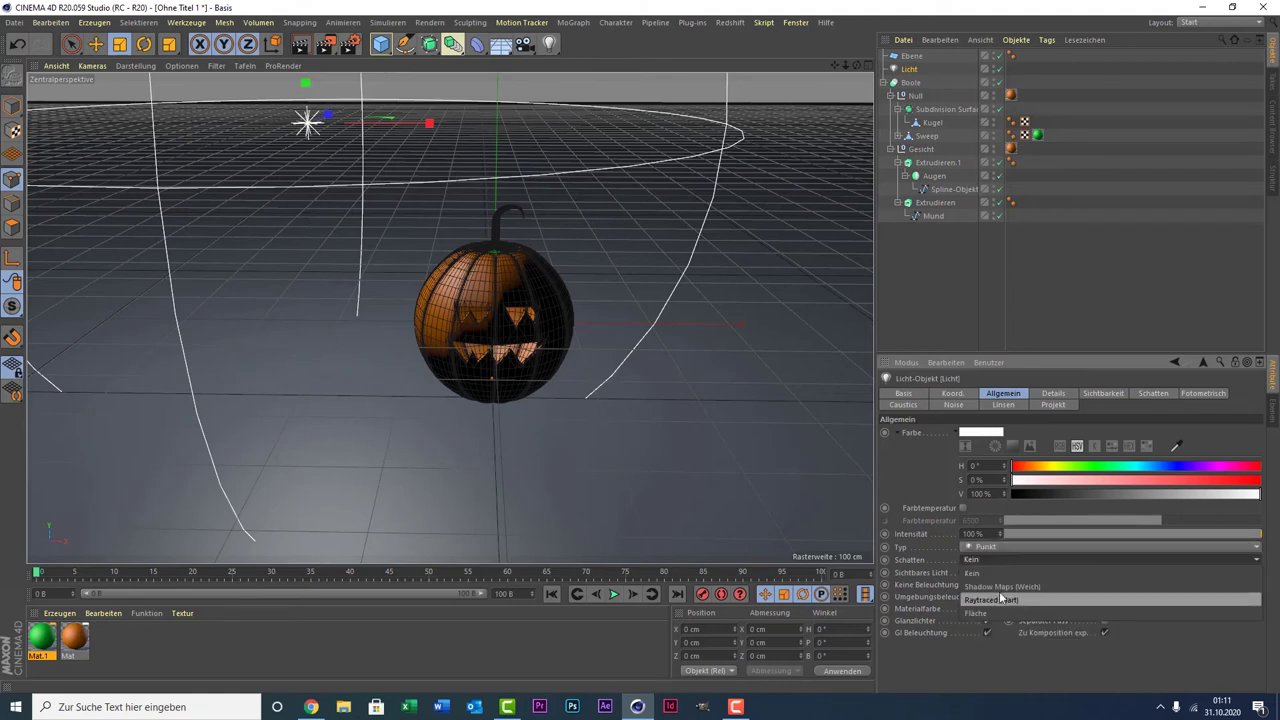
{"action": "left_click", "coordinate": [1000, 588]}
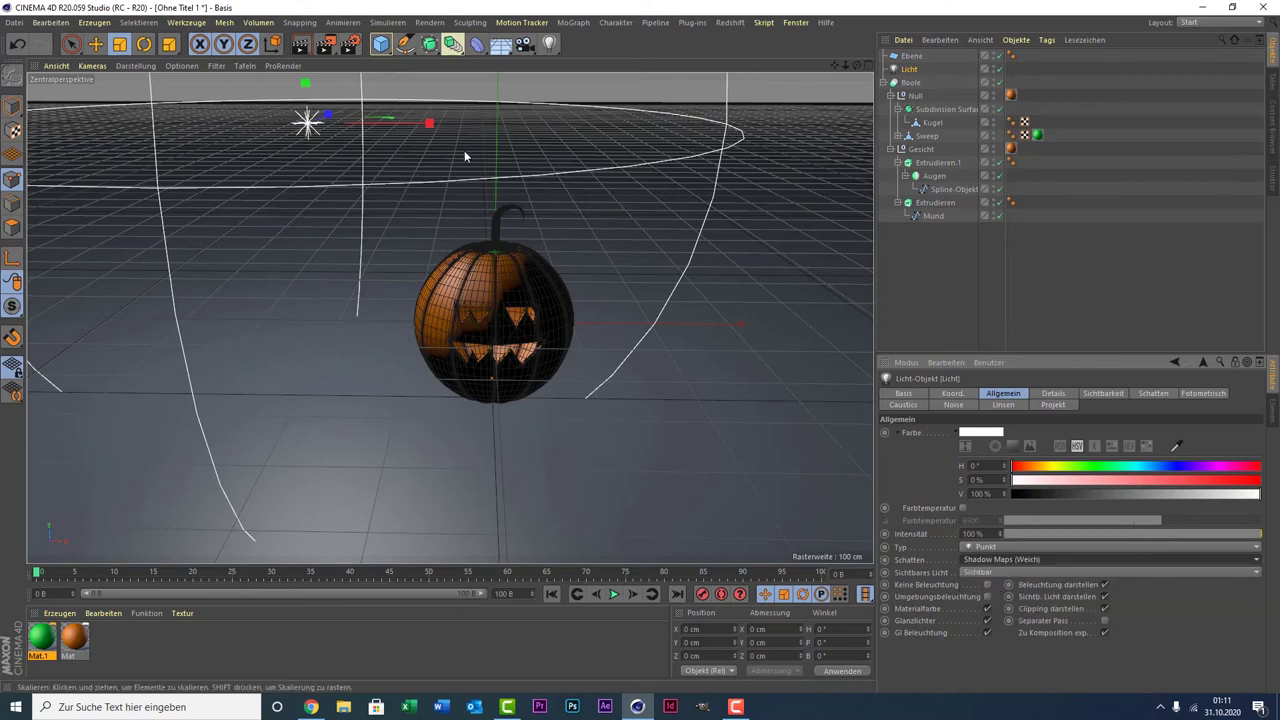
{"action": "left_click", "coordinate": [548, 43]}
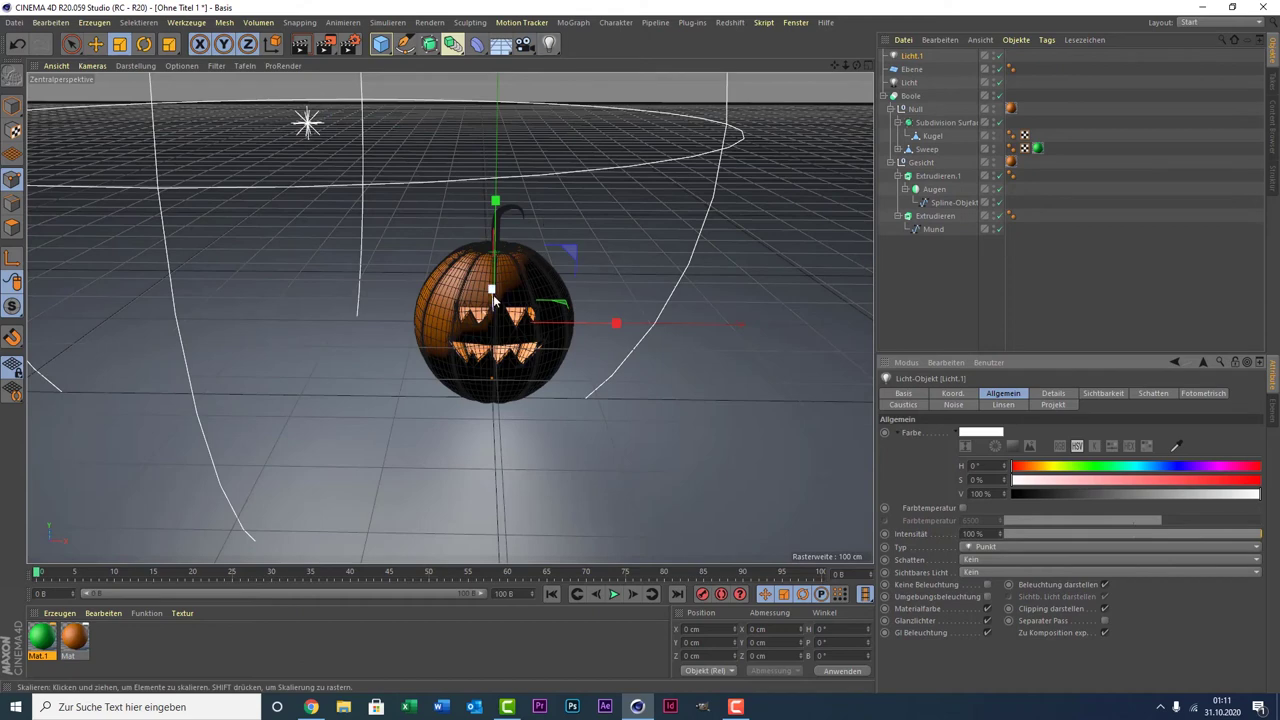
Make Licht.1 visible, orange at hue 44° with full saturation, casting Shadow Maps (Weich).
{"action": "left_click", "coordinate": [974, 572]}
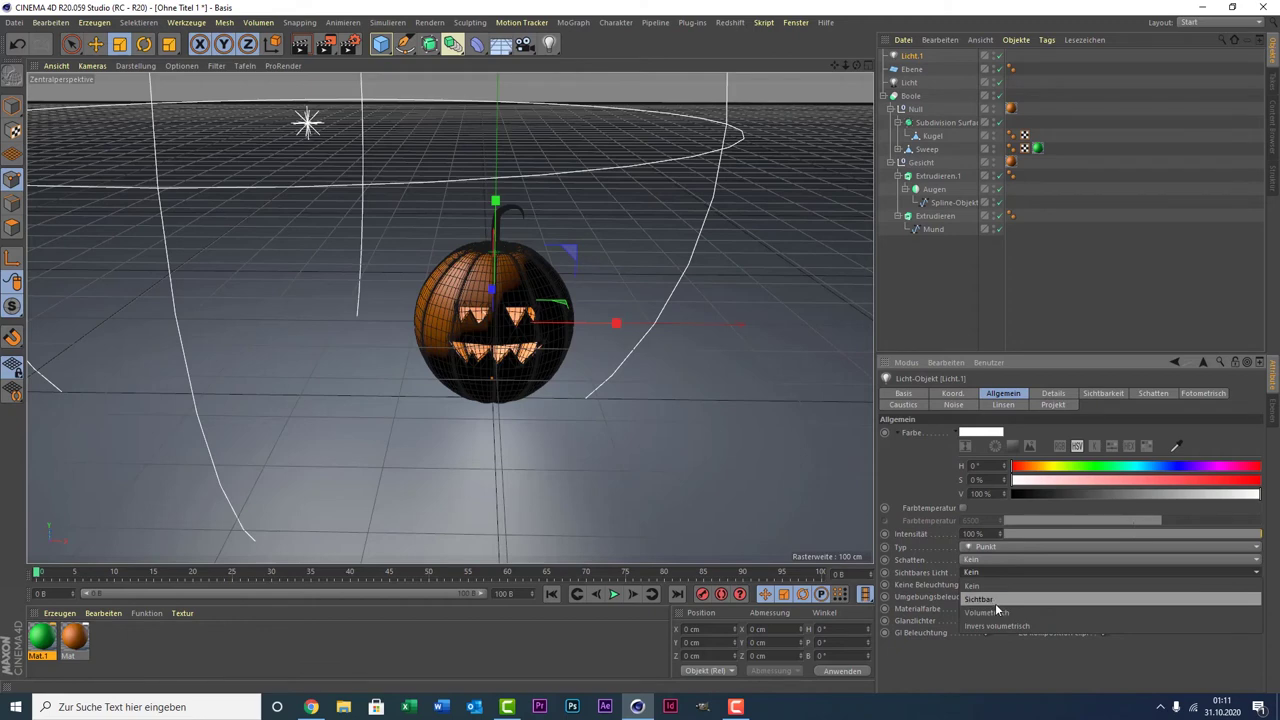
{"action": "left_click", "coordinate": [996, 600]}
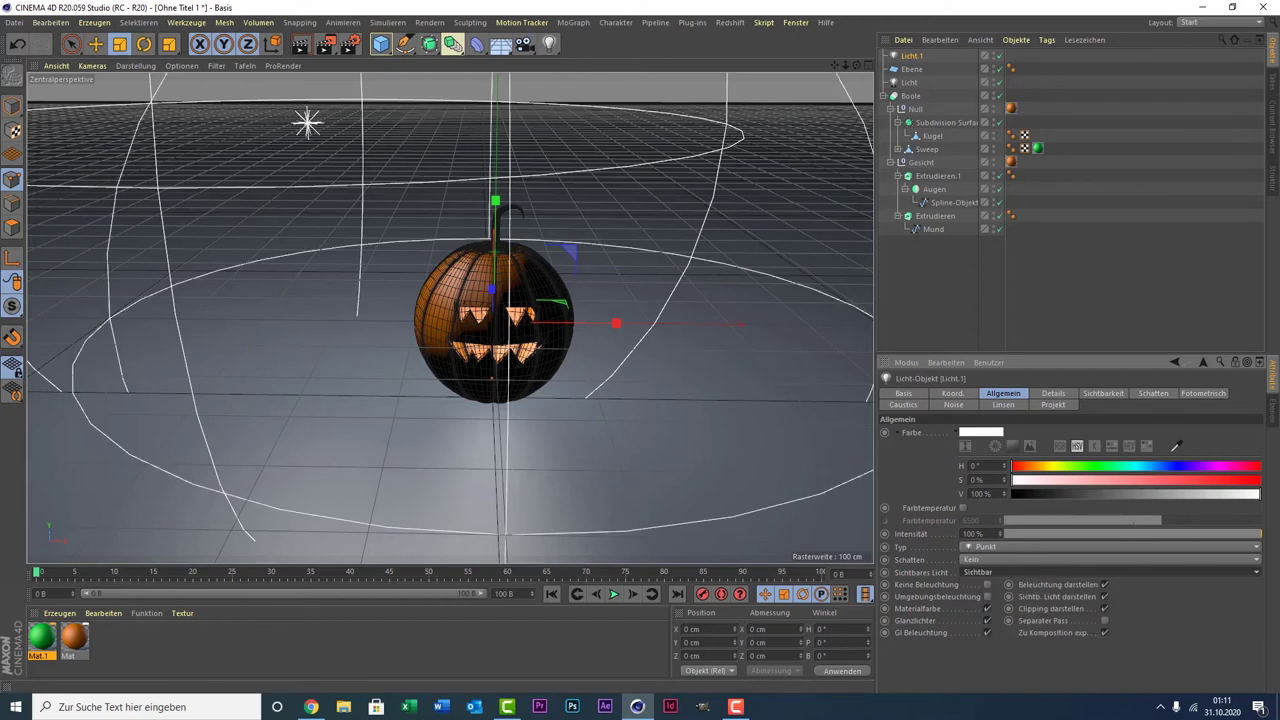
{"action": "left_click", "coordinate": [1043, 466]}
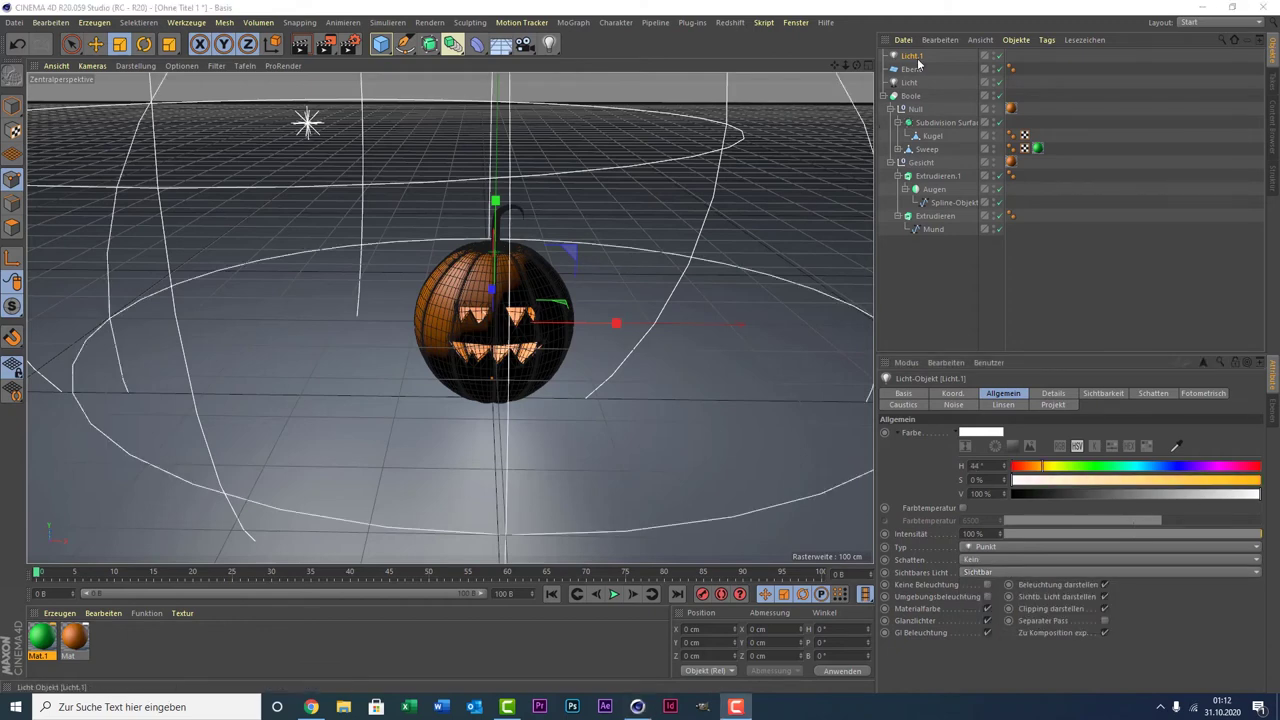
{"action": "left_click", "coordinate": [979, 561]}
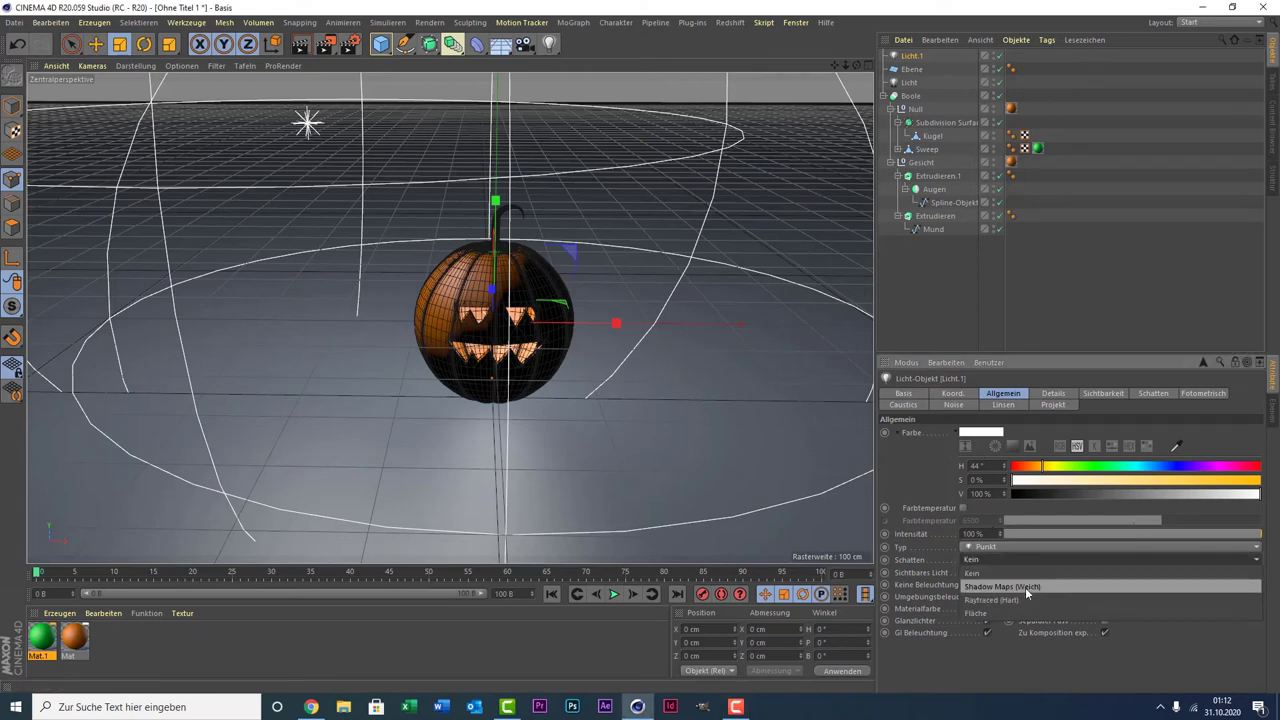
{"action": "left_click", "coordinate": [1025, 587]}
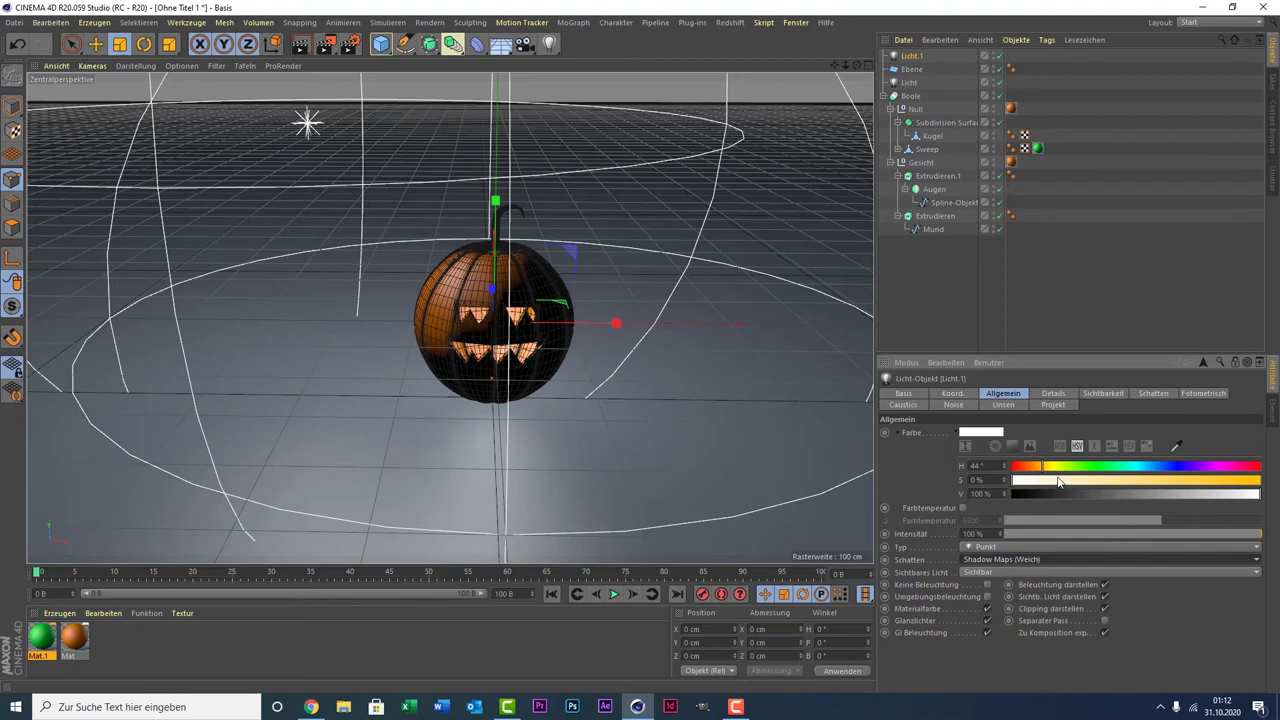
{"action": "left_click_drag", "start_coordinate": [1059, 483], "coordinate": [1271, 482]}
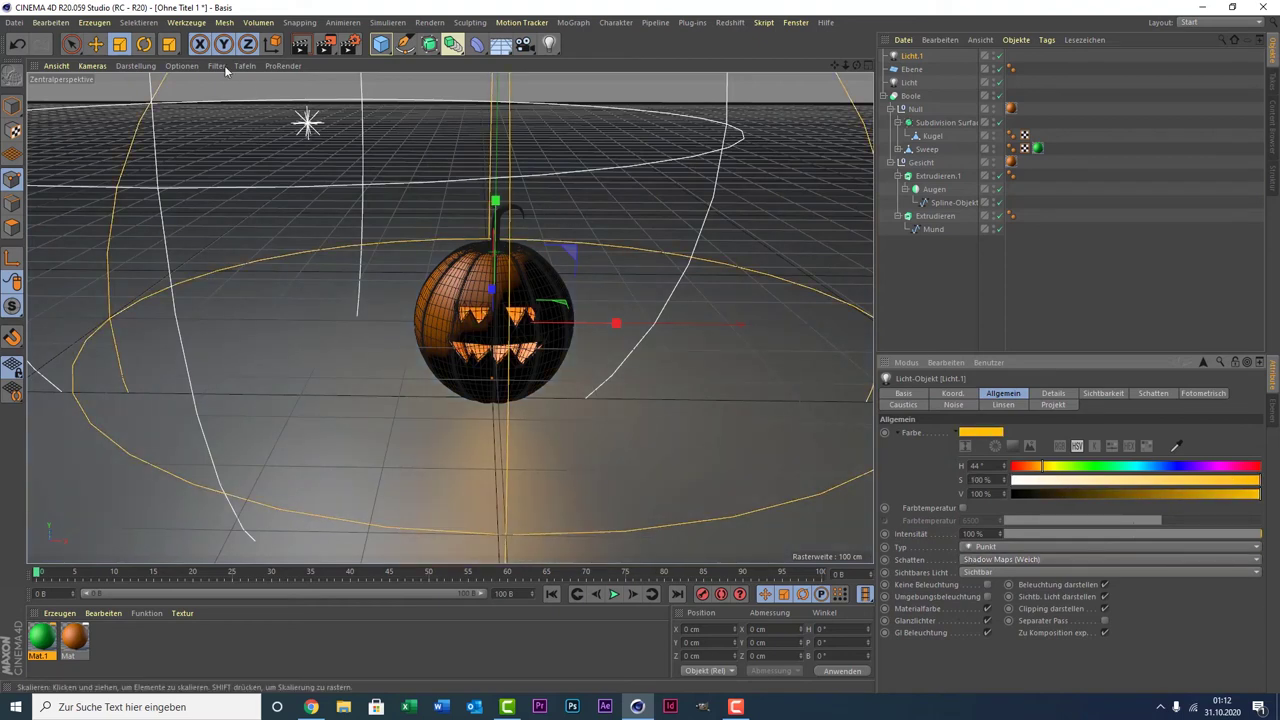
Select Licht.1 and shift its colour hue to 31° for a deeper orange.
{"action": "left_click", "coordinate": [71, 44]}
{"action": "mouse_move", "coordinate": [783, 429]}
{"action": "left_mouse_down", "text": "alt"}
{"action": "mouse_move", "coordinate": [798, 430]}
{"action": "mouse_move", "coordinate": [786, 372]}
{"action": "left_mouse_up", "text": "alt"}
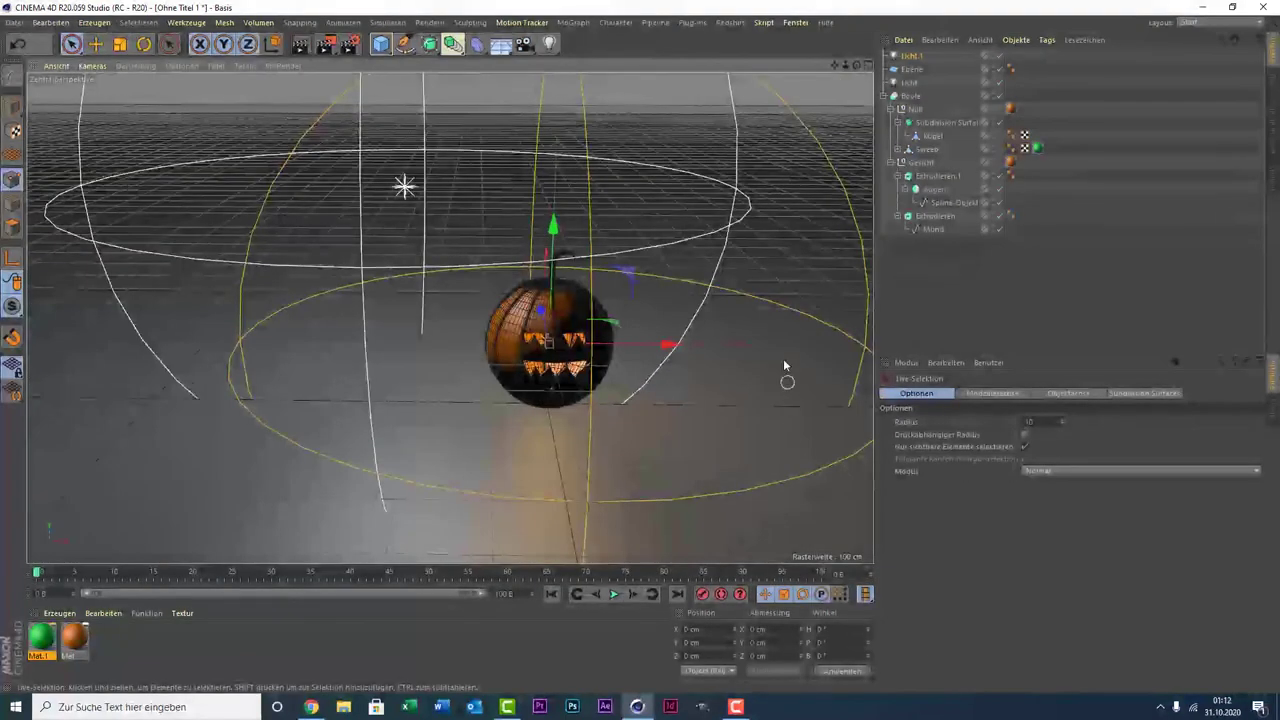
{"action": "left_click", "coordinate": [914, 57]}
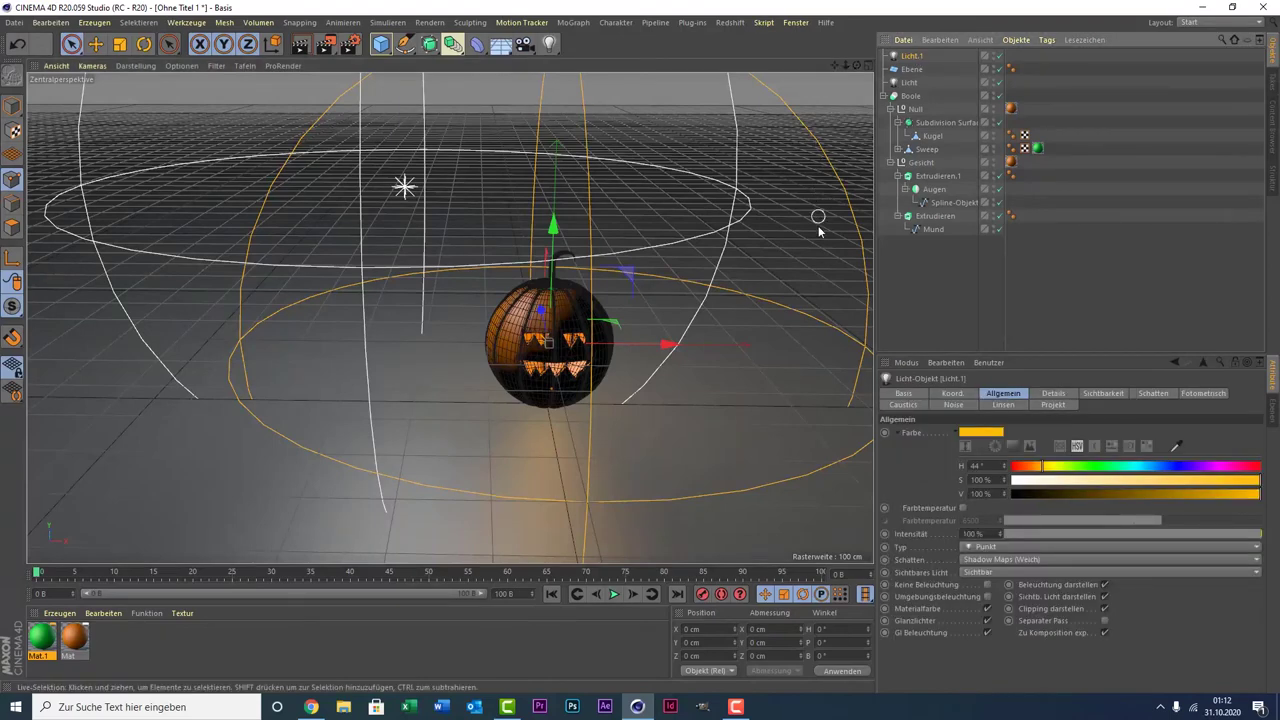
{"action": "left_click", "coordinate": [964, 433]}
{"action": "left_click_drag", "start_coordinate": [919, 432], "coordinate": [912, 432]}
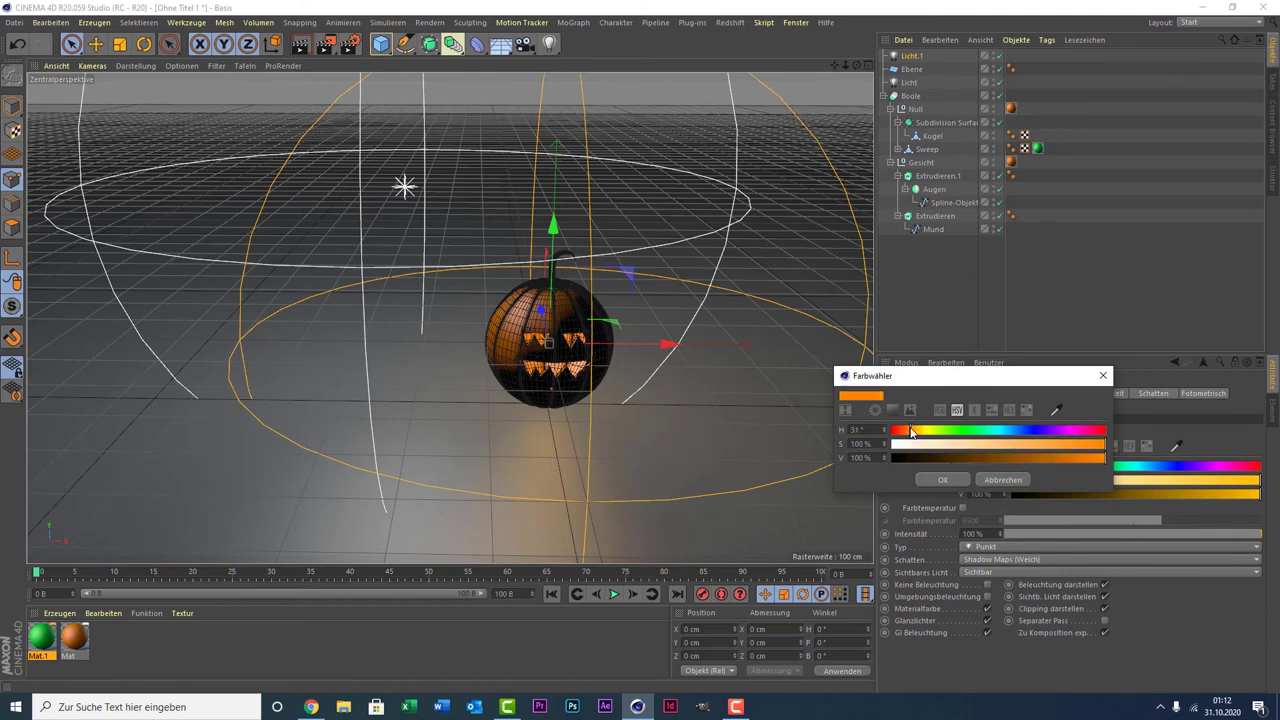
{"action": "left_click", "coordinate": [943, 479]}
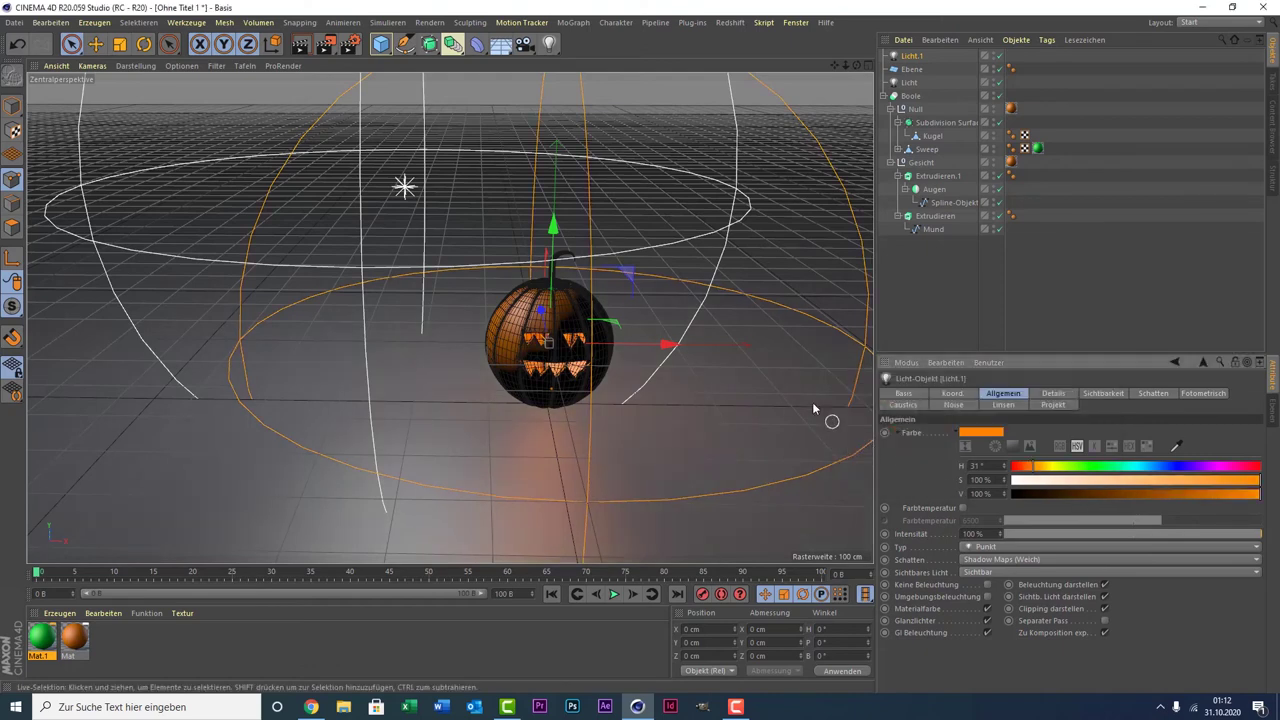
{"action": "left_click", "coordinate": [978, 430]}
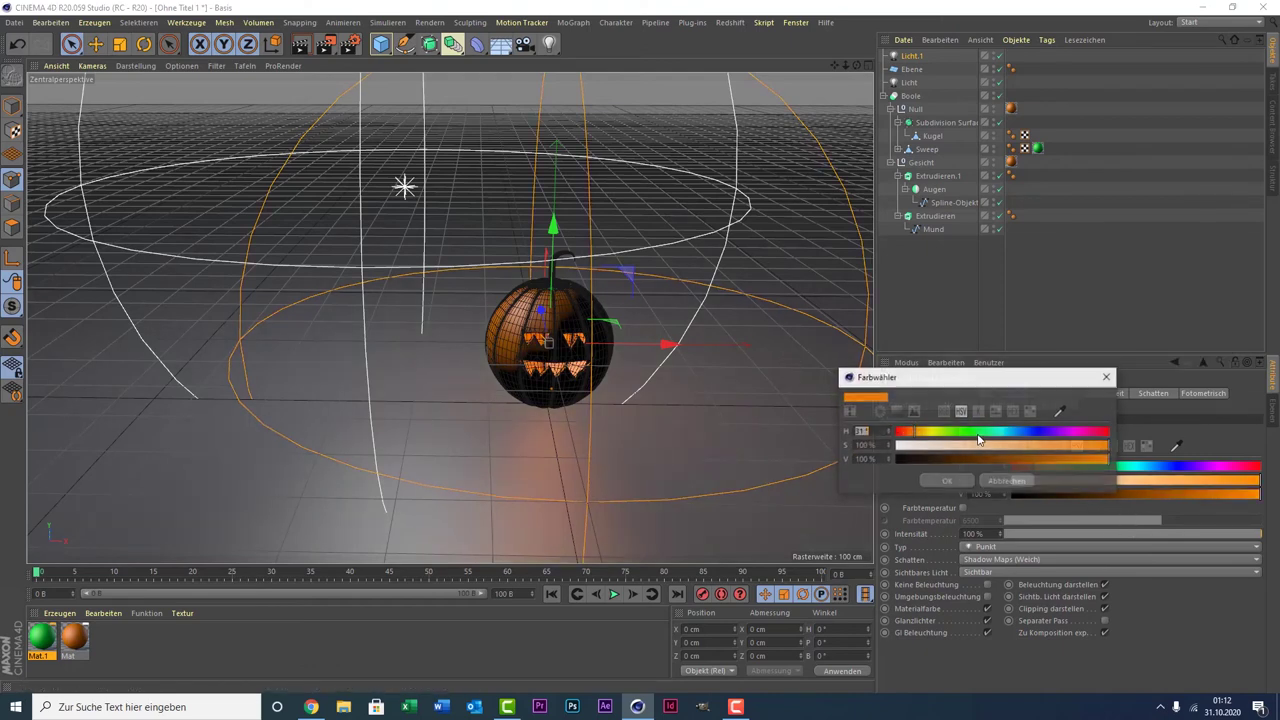
{"action": "left_click", "coordinate": [962, 481]}
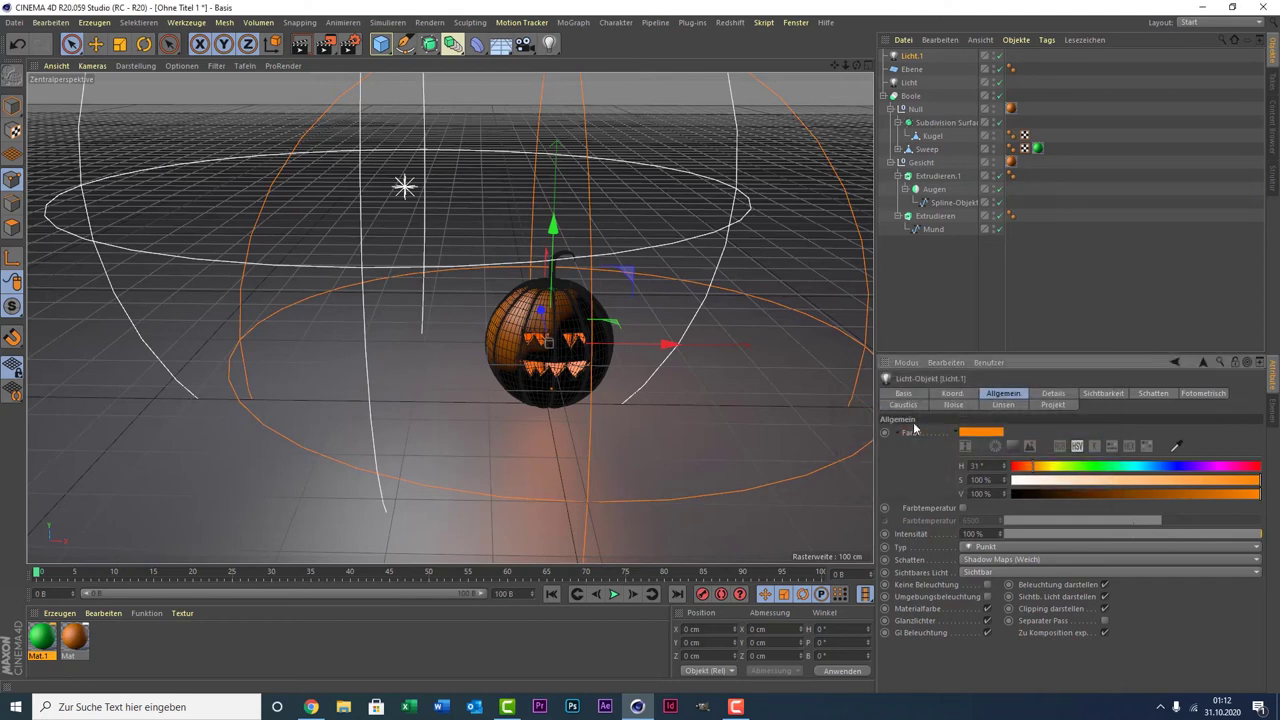
{"action": "left_click", "coordinate": [909, 82]}
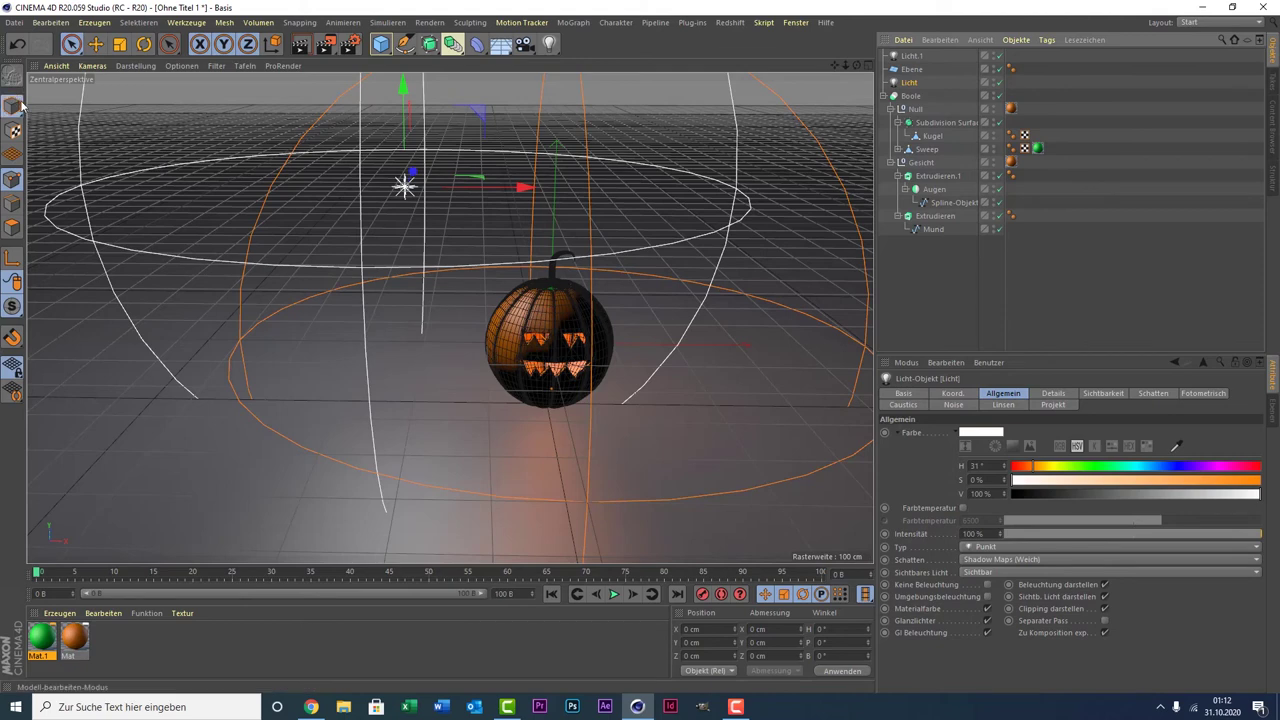
Shrink Licht.1's light radius tightly around the pumpkin and recentre the view.
{"action": "left_click", "coordinate": [718, 278]}
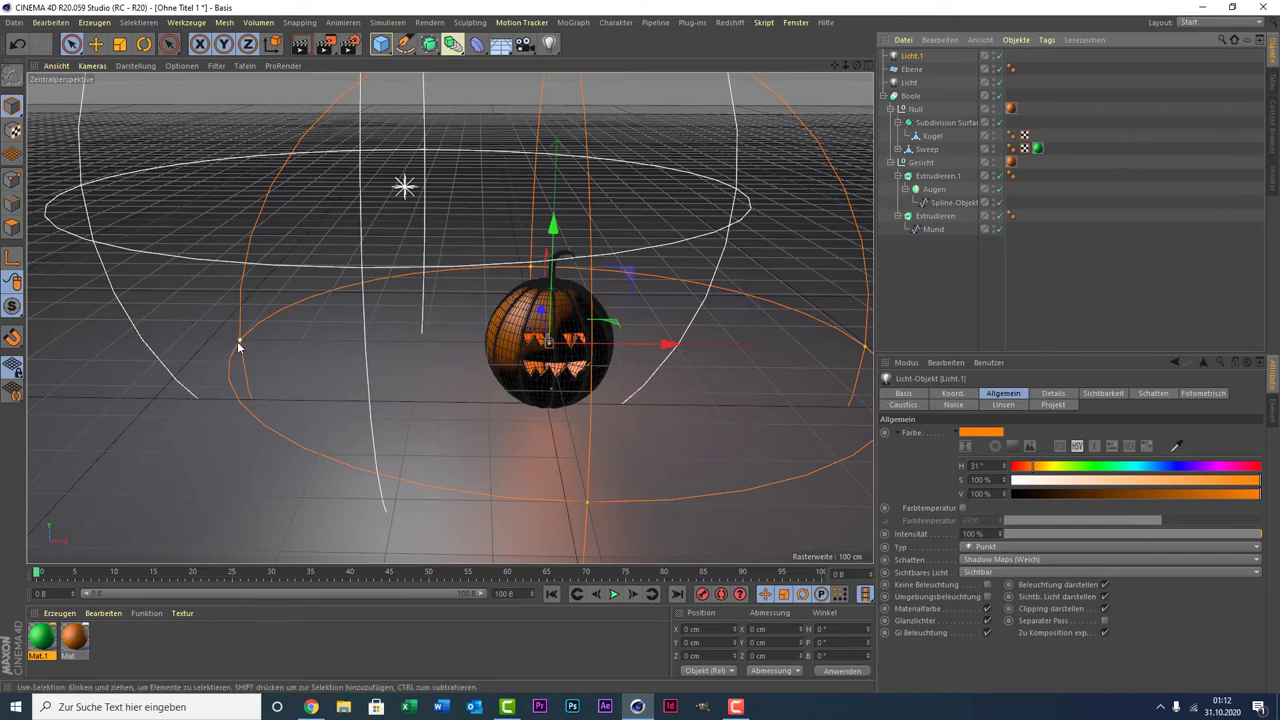
{"action": "left_click_drag", "start_coordinate": [237, 341], "coordinate": [501, 350]}
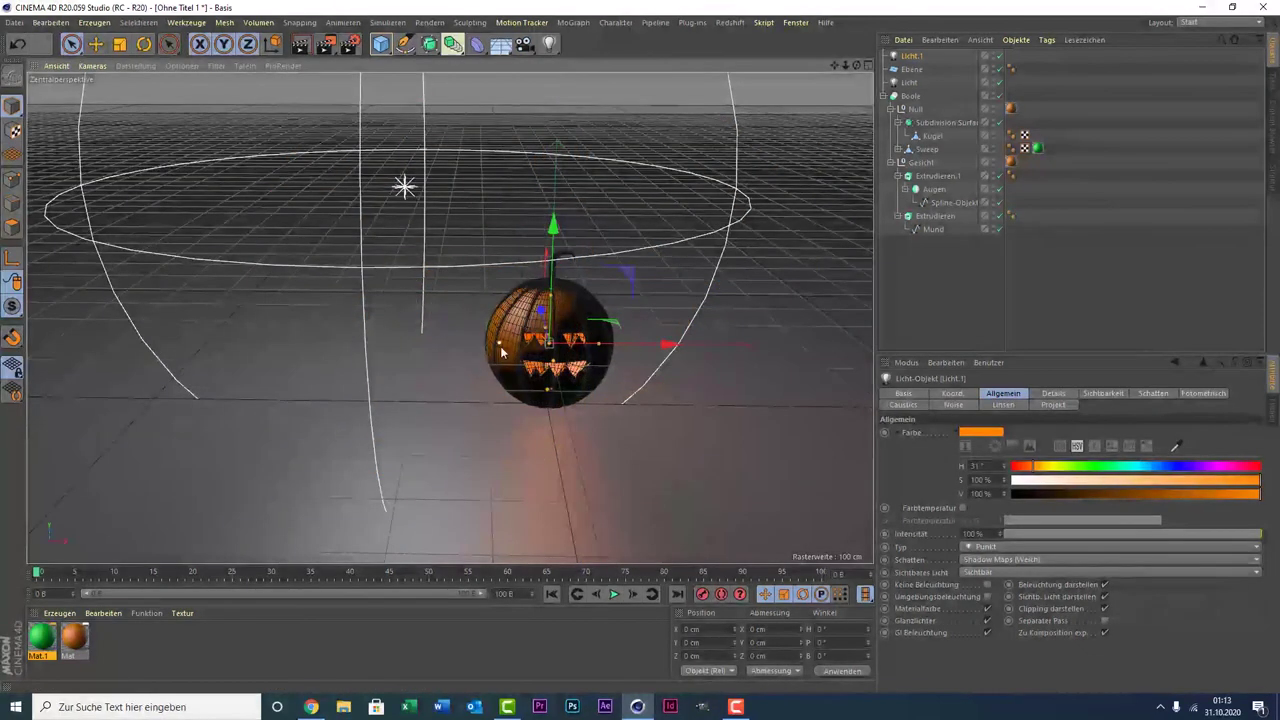
{"action": "scroll", "coordinate": [505, 345], "scroll_direction": "up", "scroll_amount": 2}
{"action": "scroll", "coordinate": [505, 345], "scroll_direction": "up", "scroll_amount": 2}
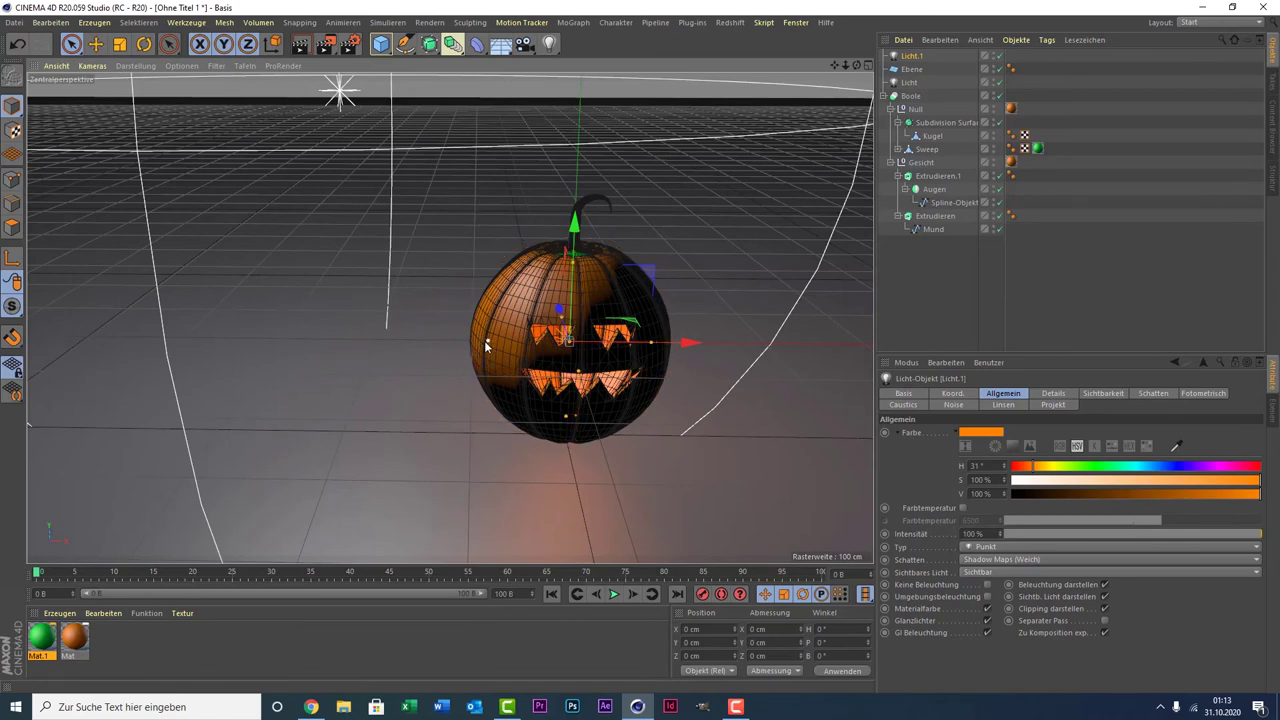
{"action": "scroll", "coordinate": [483, 345], "scroll_direction": "down", "scroll_amount": 2}
{"action": "scroll", "coordinate": [694, 266], "scroll_direction": "down", "scroll_amount": 1}
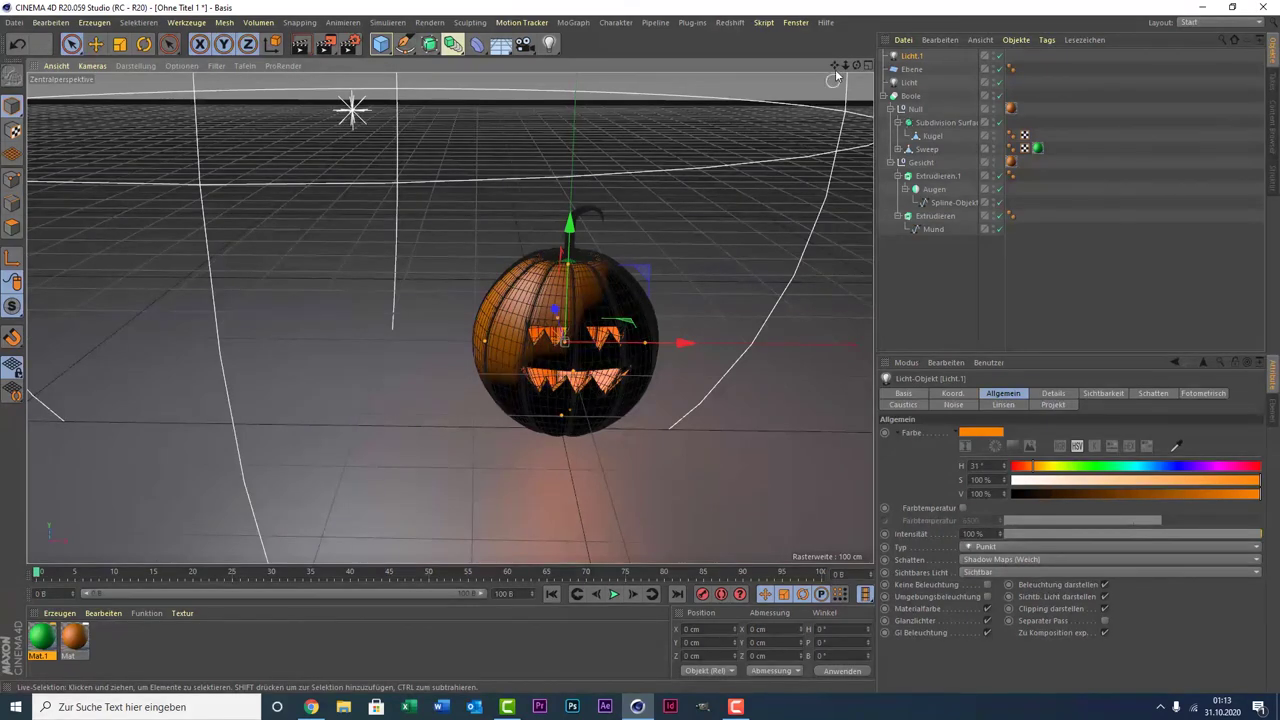
{"action": "left_click_drag", "start_coordinate": [835, 66], "coordinate": [335, 6]}
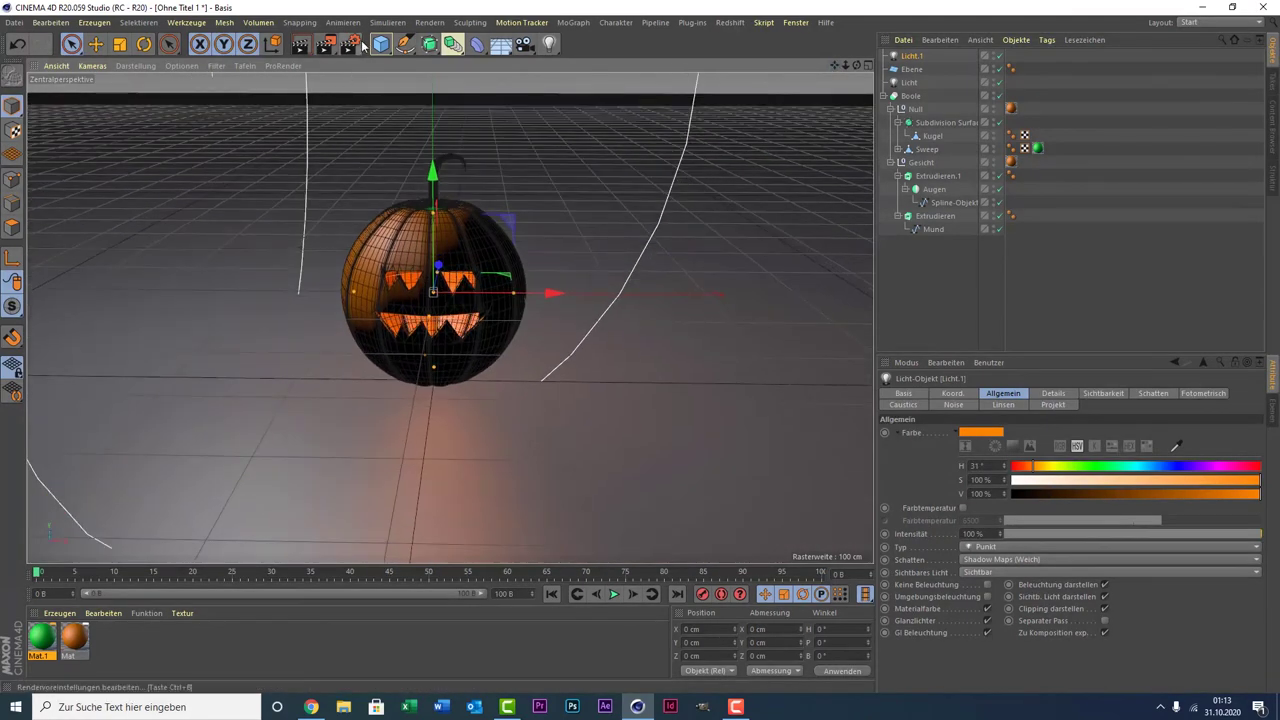
Add Ambient Occlusion and Global Illumination render effects, then apply a new material Mat.2 to Ebene.
{"action": "left_click", "coordinate": [350, 44]}
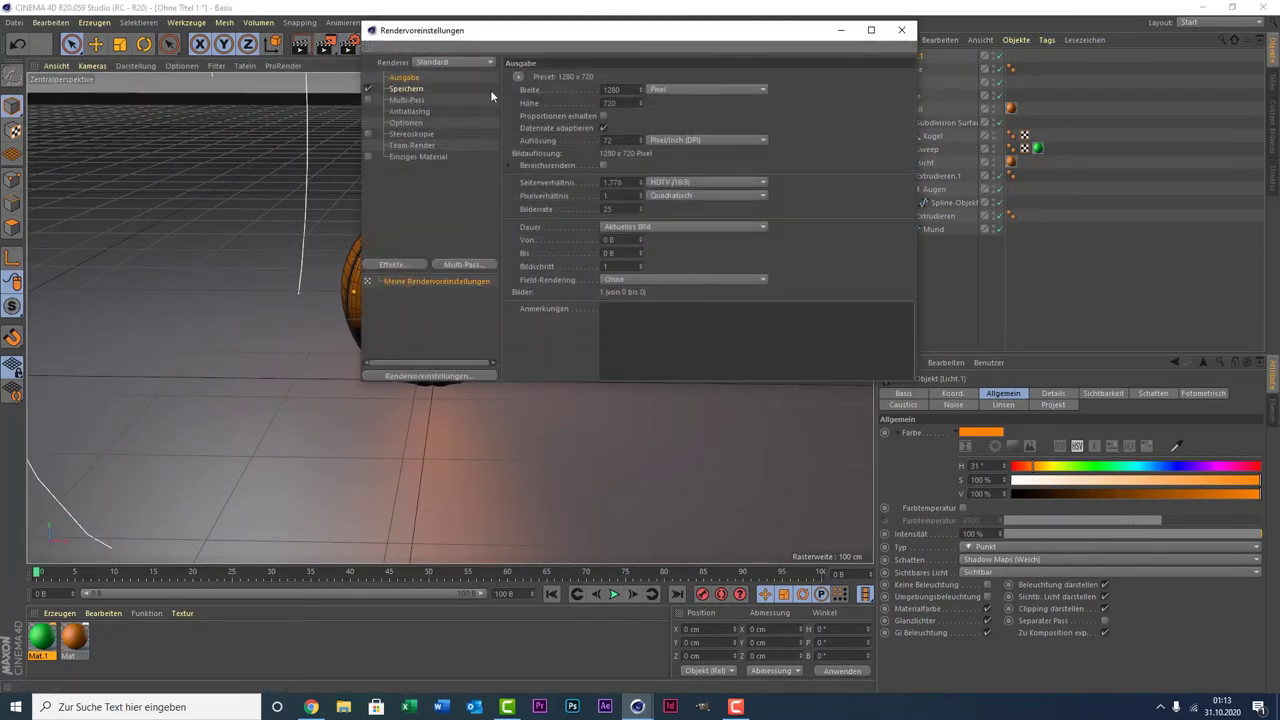
{"action": "left_click", "coordinate": [400, 262]}
{"action": "left_click", "coordinate": [458, 347]}
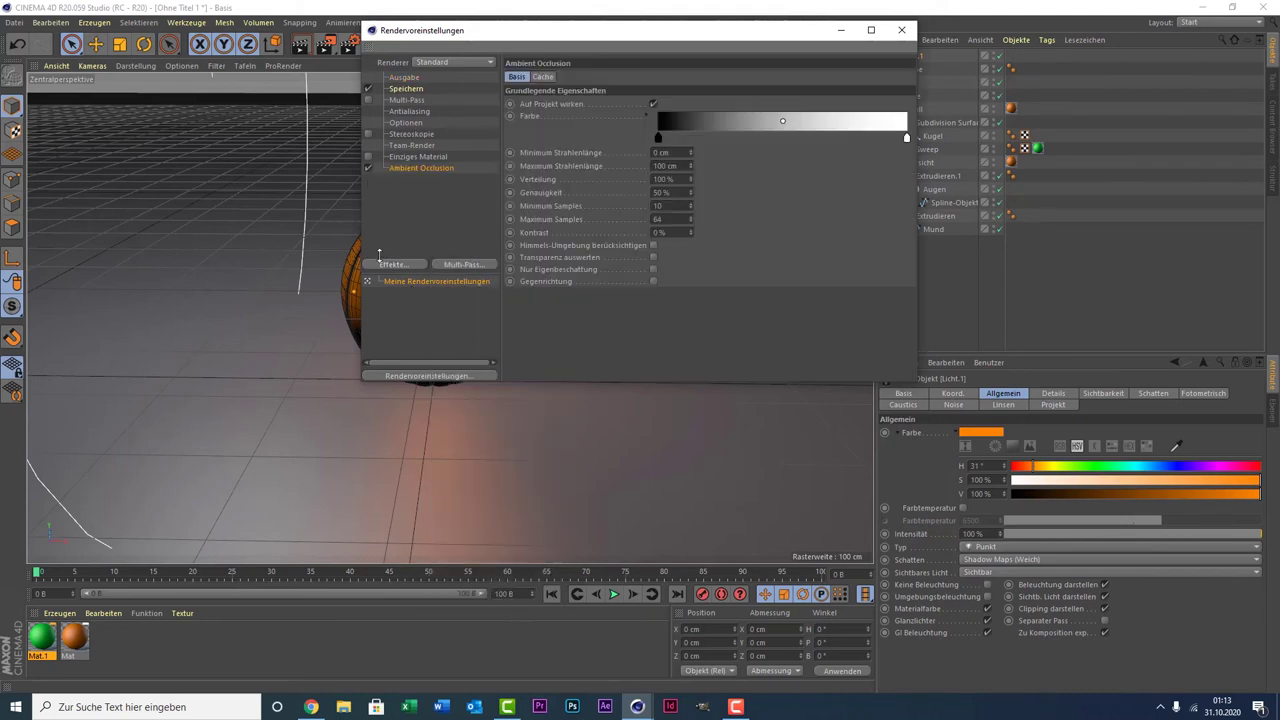
{"action": "left_click", "coordinate": [388, 265]}
{"action": "left_click", "coordinate": [445, 427]}
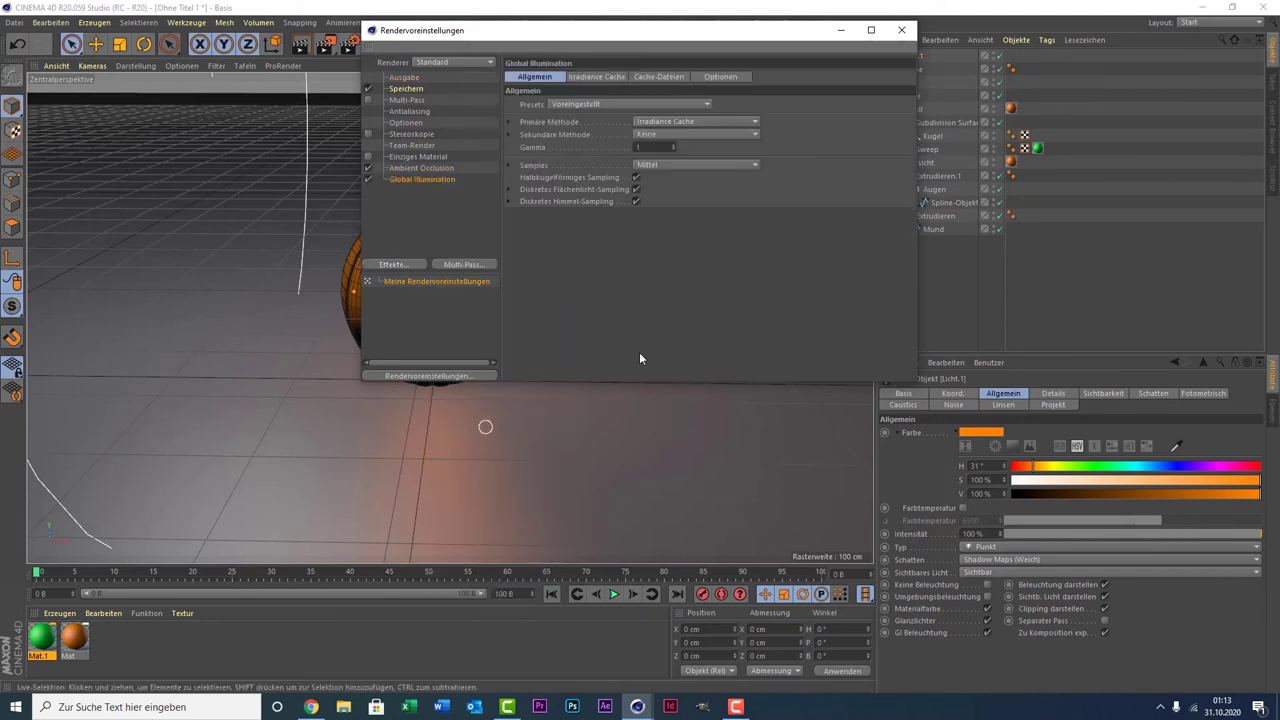
{"action": "left_click", "coordinate": [899, 37]}
{"action": "double_click", "coordinate": [140, 648]}
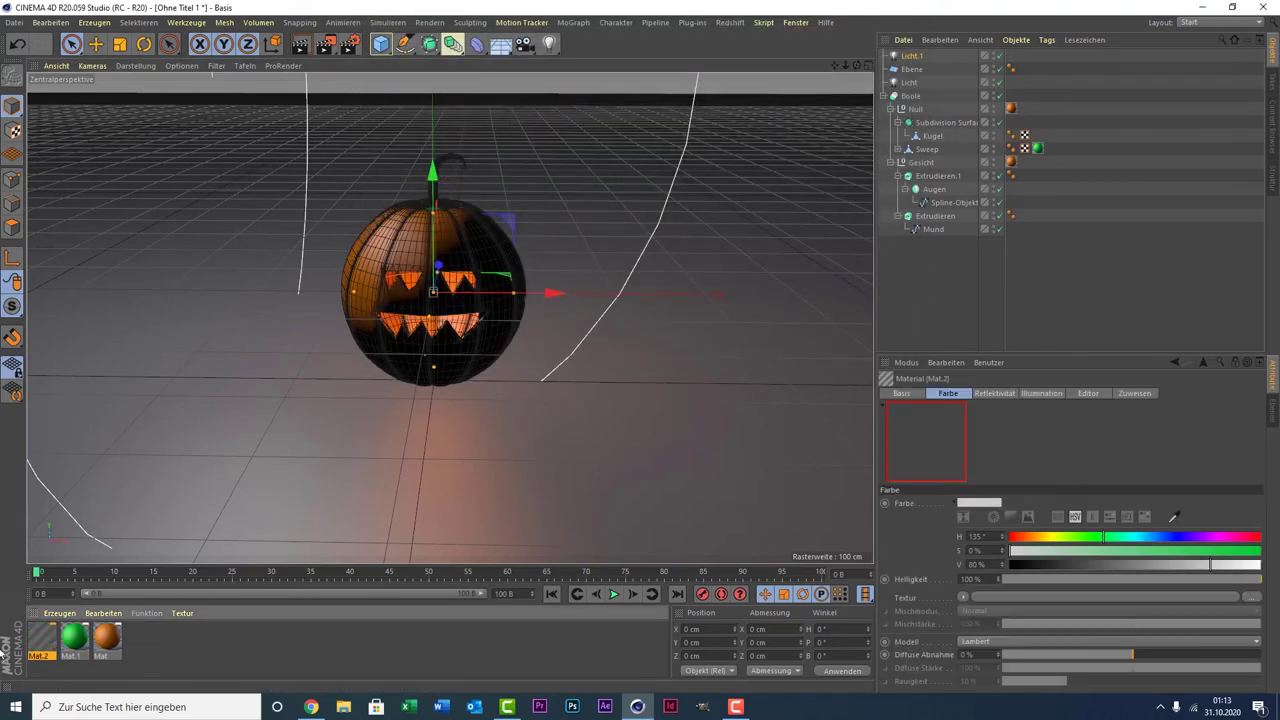
{"action": "left_click_drag", "start_coordinate": [40, 640], "coordinate": [158, 420]}
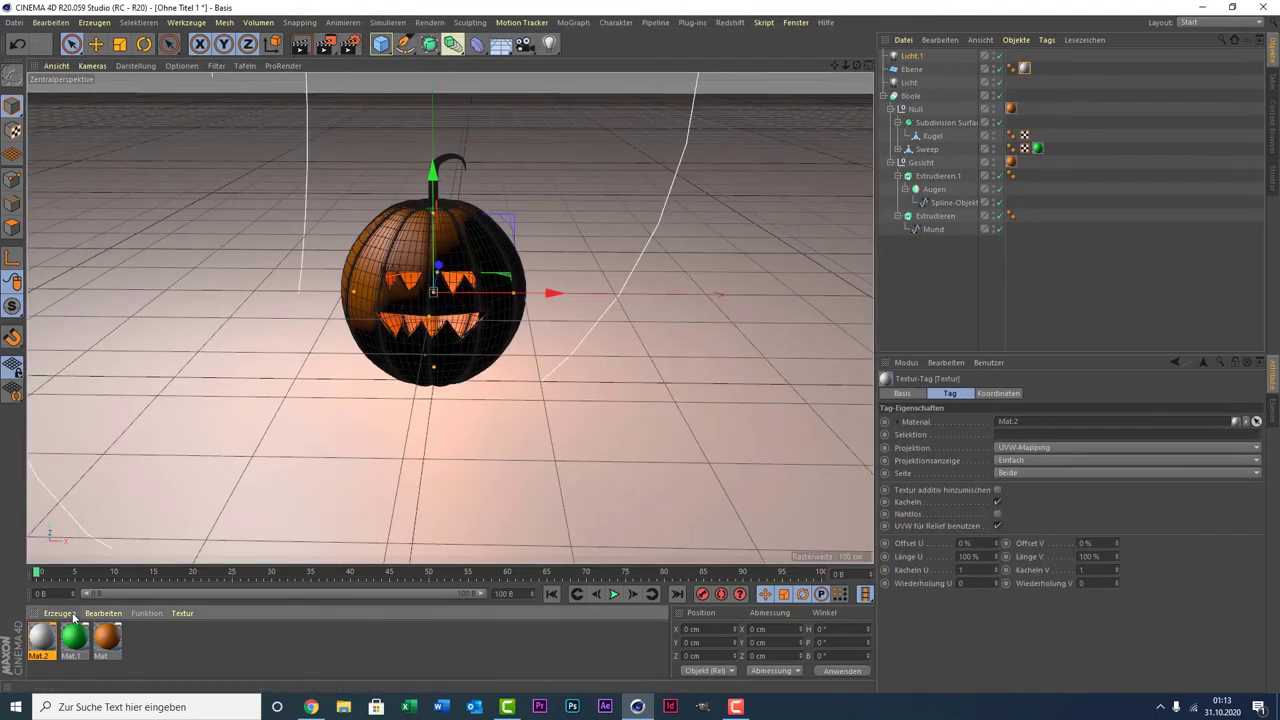
Make Mat.2 pure black (V 0%) and add an Anisotropie reflectance layer.
{"action": "double_click", "coordinate": [38, 640]}
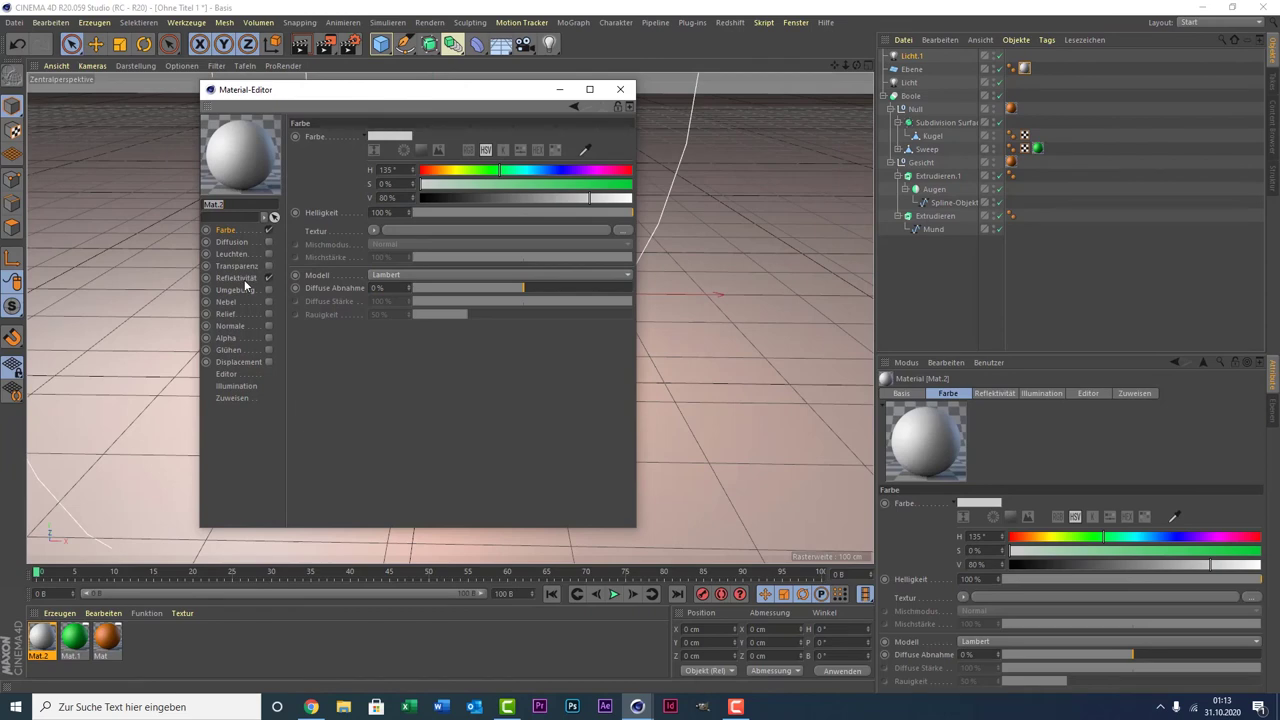
{"action": "left_click", "coordinate": [452, 198]}
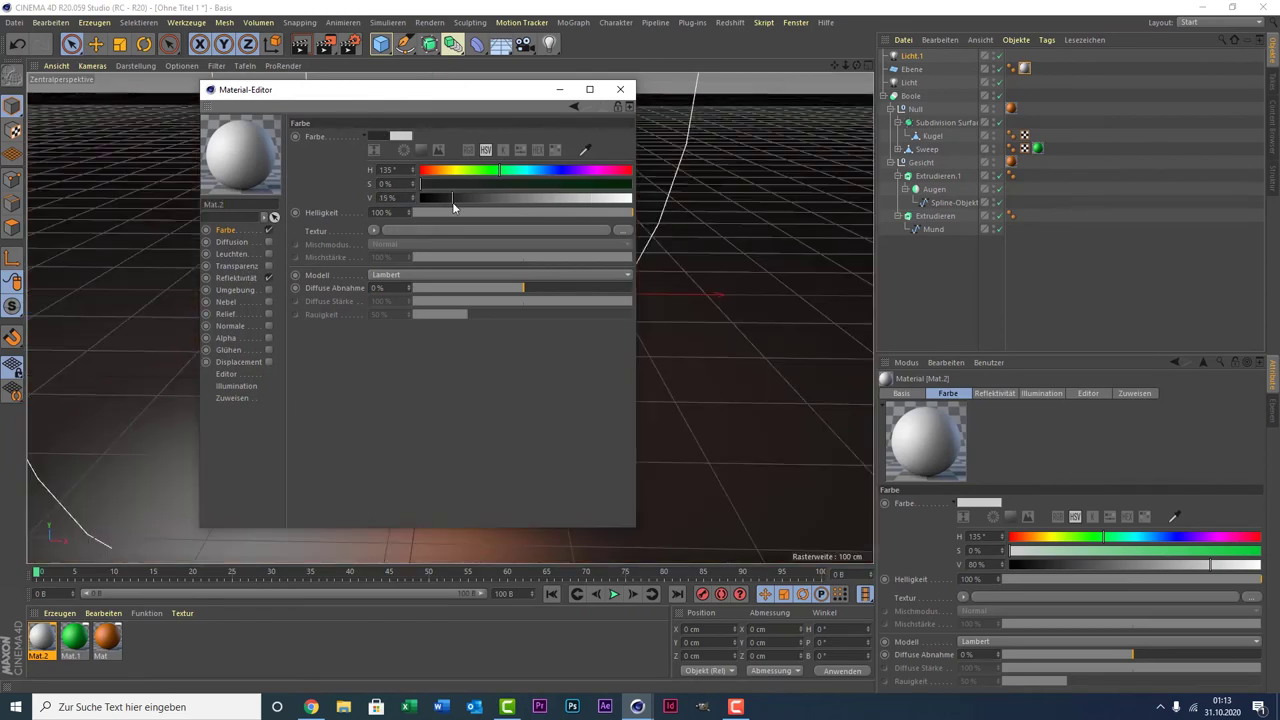
{"action": "left_click_drag", "start_coordinate": [419, 202], "coordinate": [410, 206]}
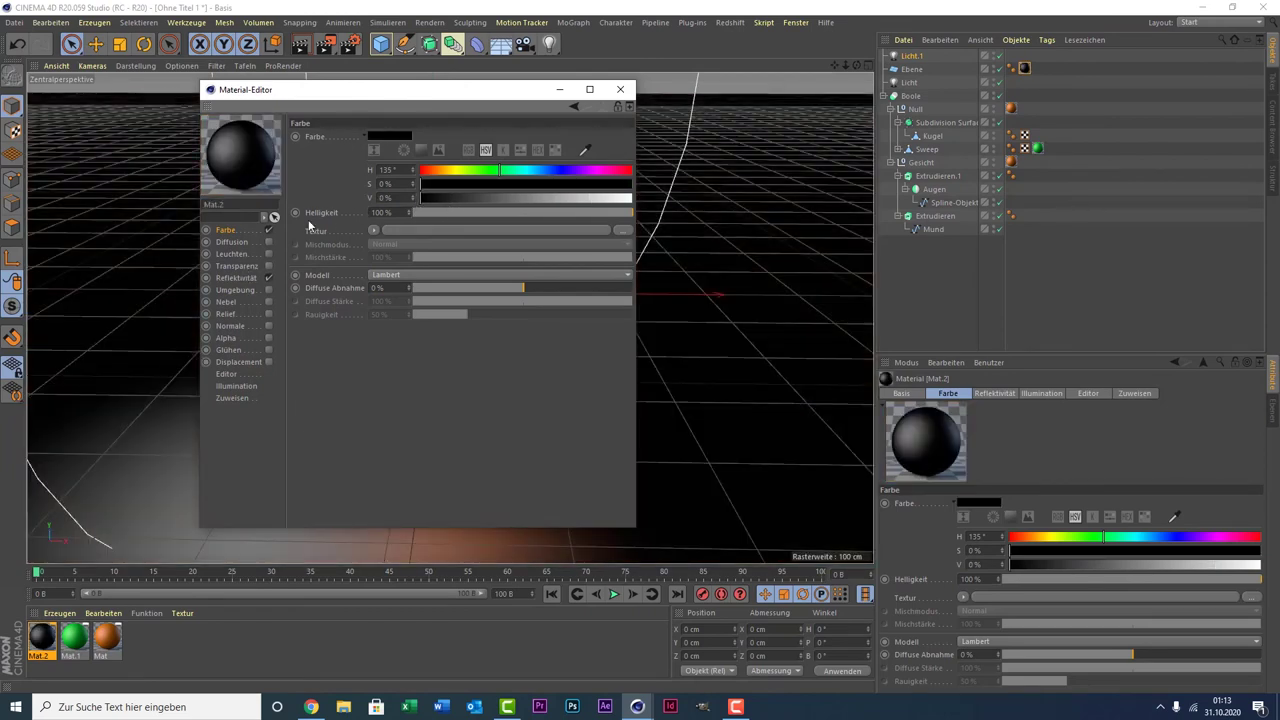
{"action": "left_click_drag", "start_coordinate": [413, 97], "coordinate": [965, 125]}
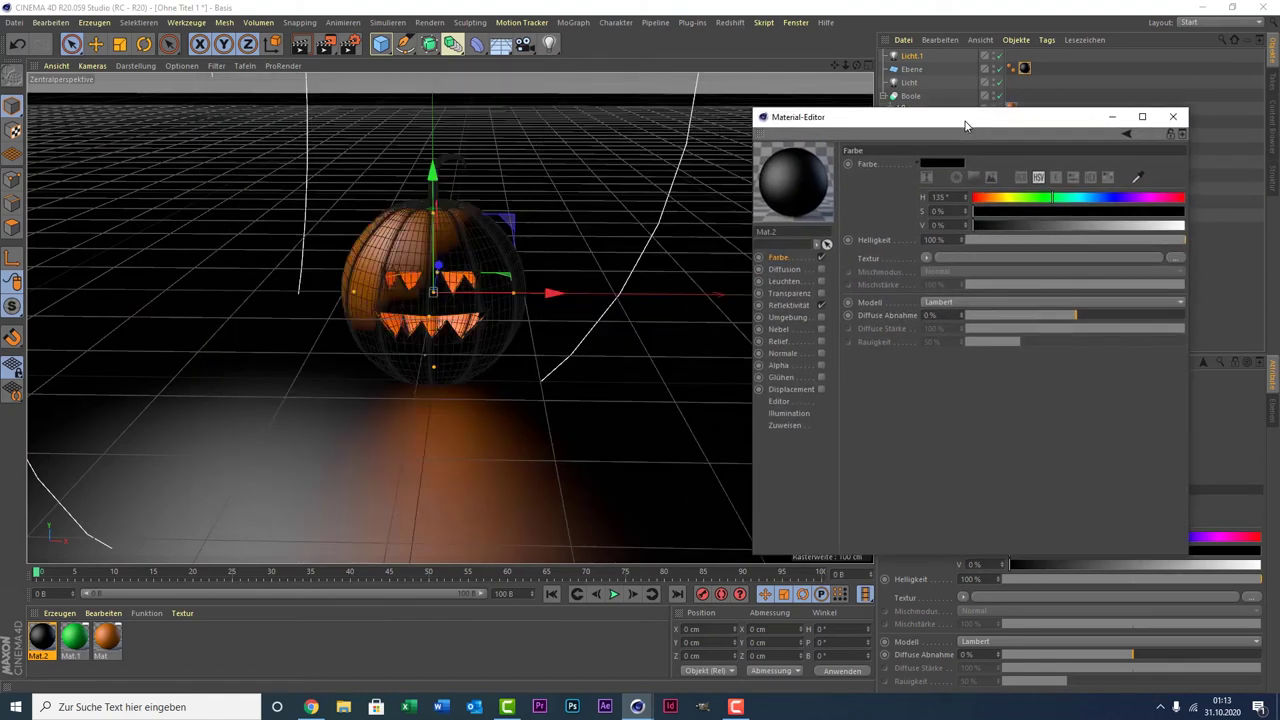
{"action": "left_click", "coordinate": [798, 303]}
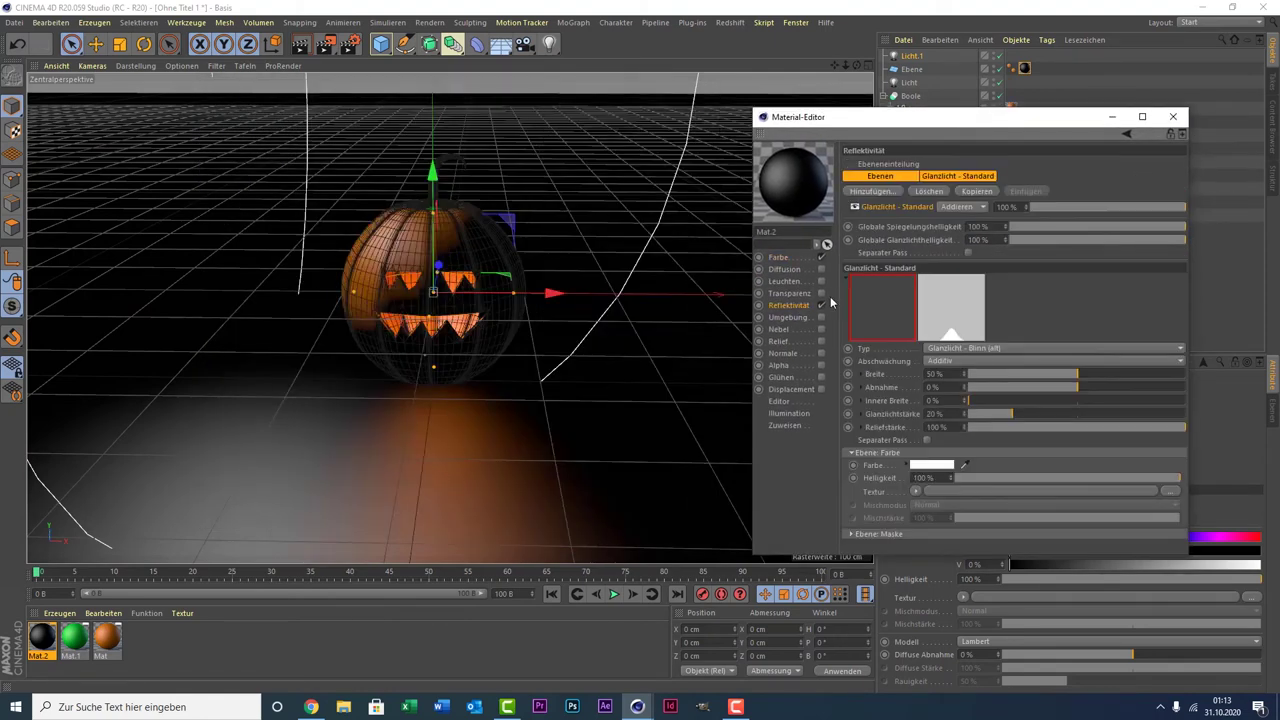
{"action": "left_click", "coordinate": [877, 192]}
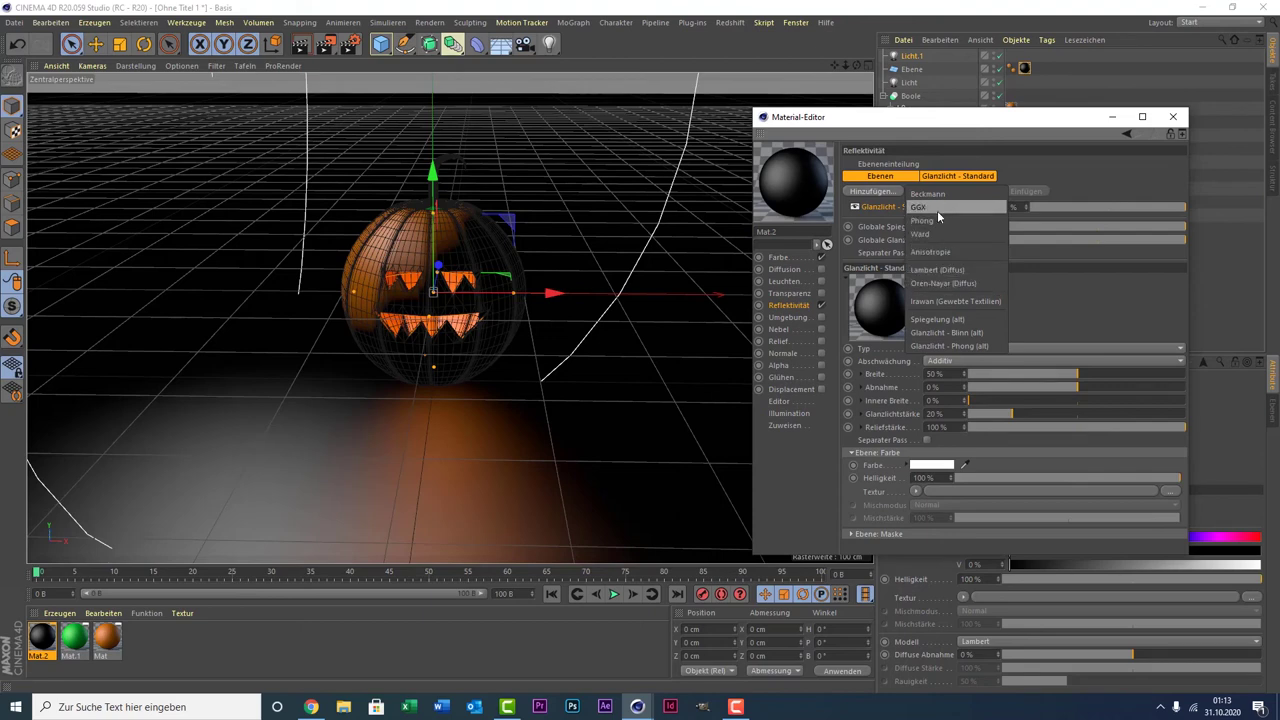
{"action": "left_click", "coordinate": [951, 251]}
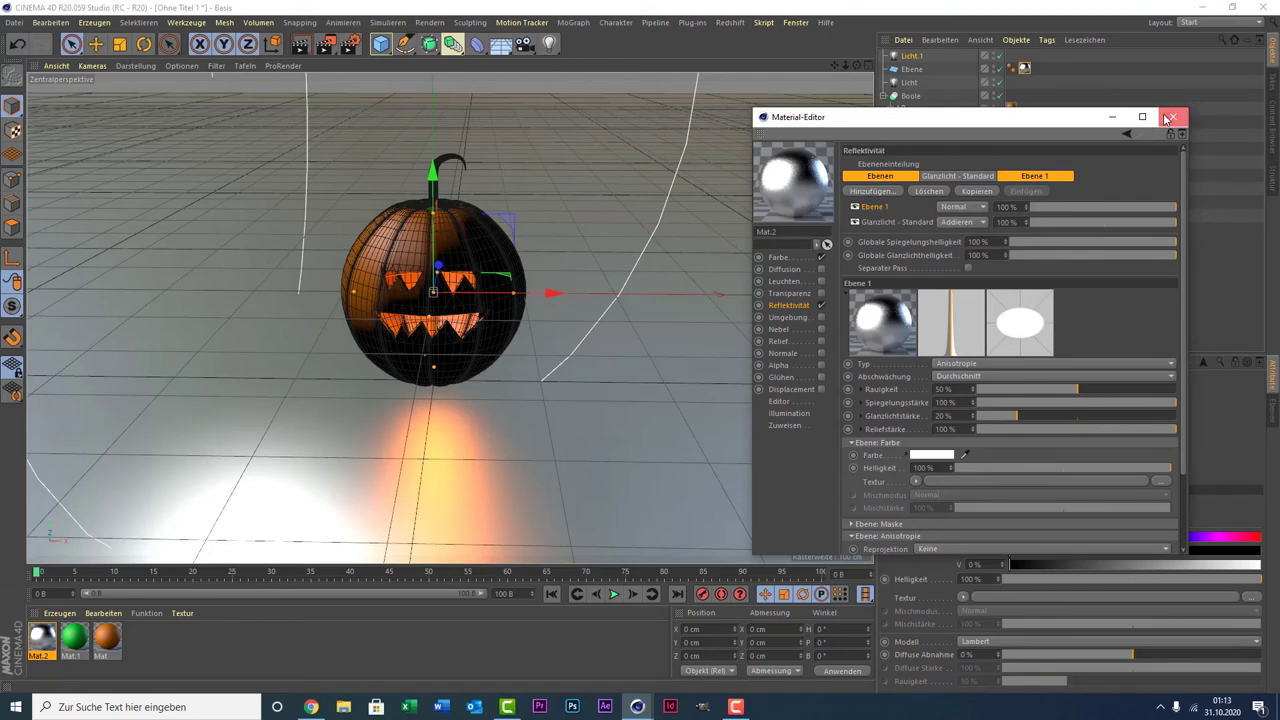
{"action": "left_click", "coordinate": [1170, 117]}
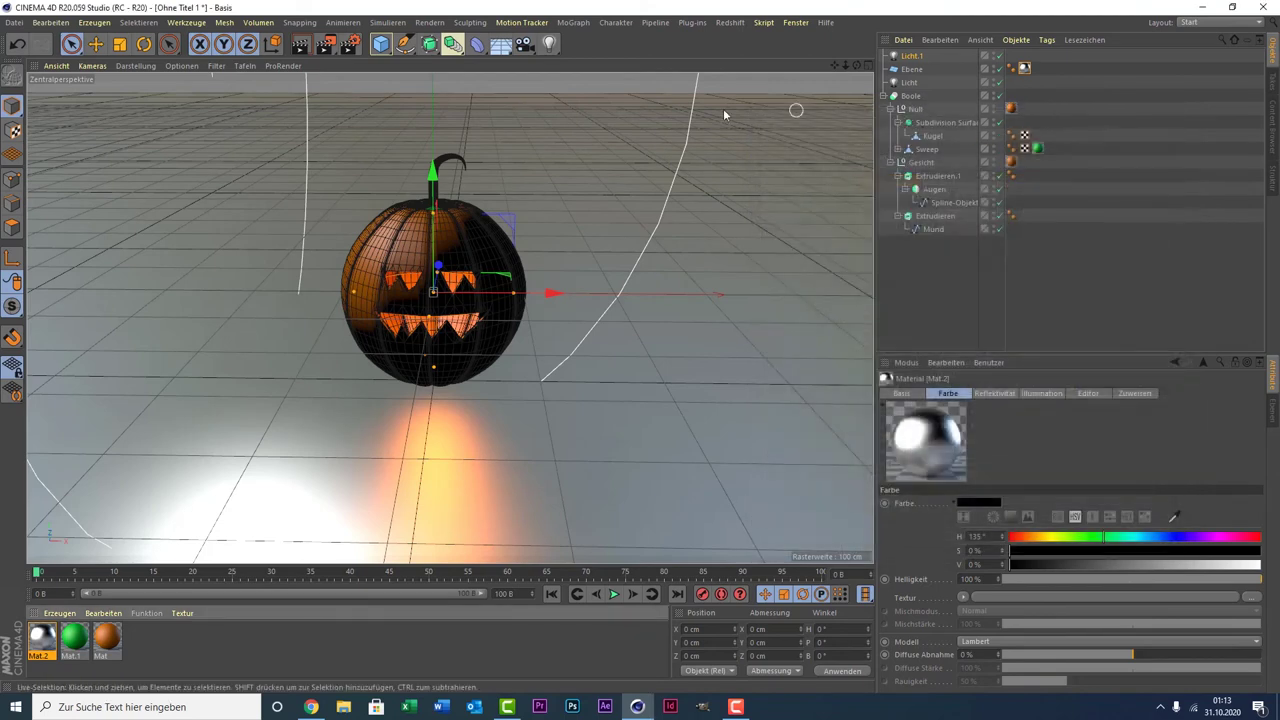
Preview-render the view, then raise Mat.2's anisotropic reflection roughness to 57 %.
{"action": "left_click", "coordinate": [301, 43]}
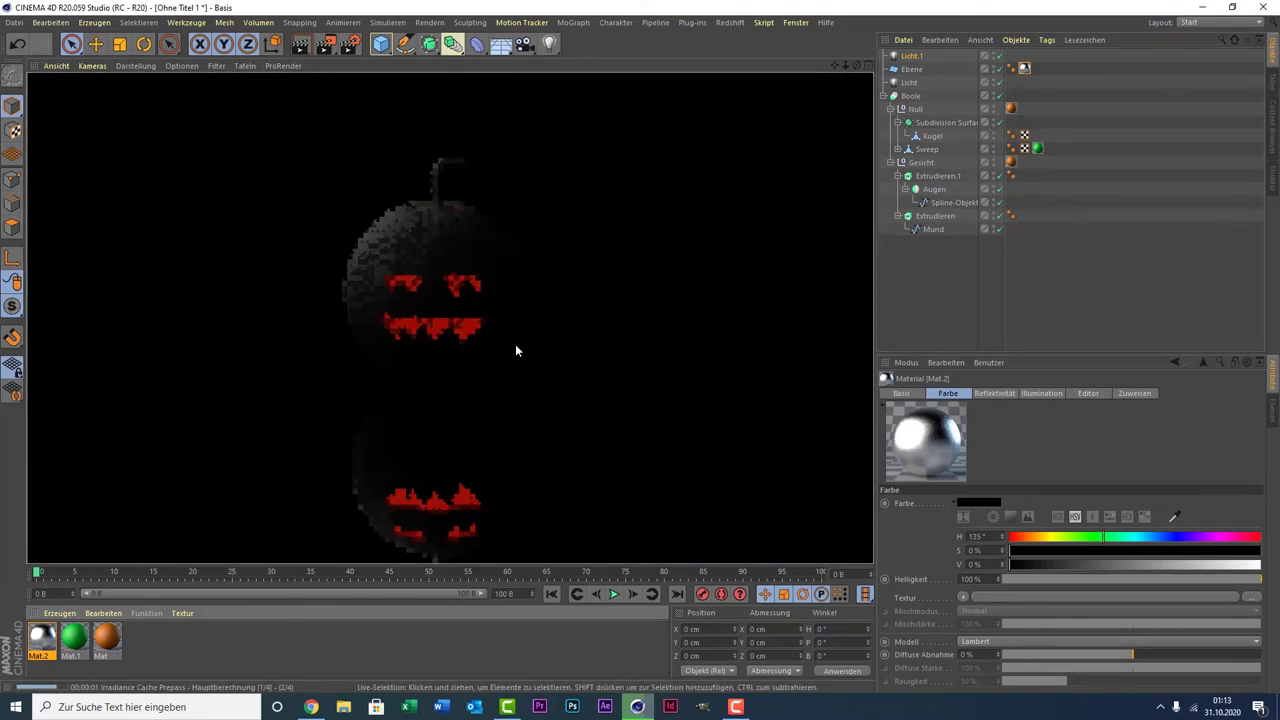
{"action": "left_click", "coordinate": [515, 362]}
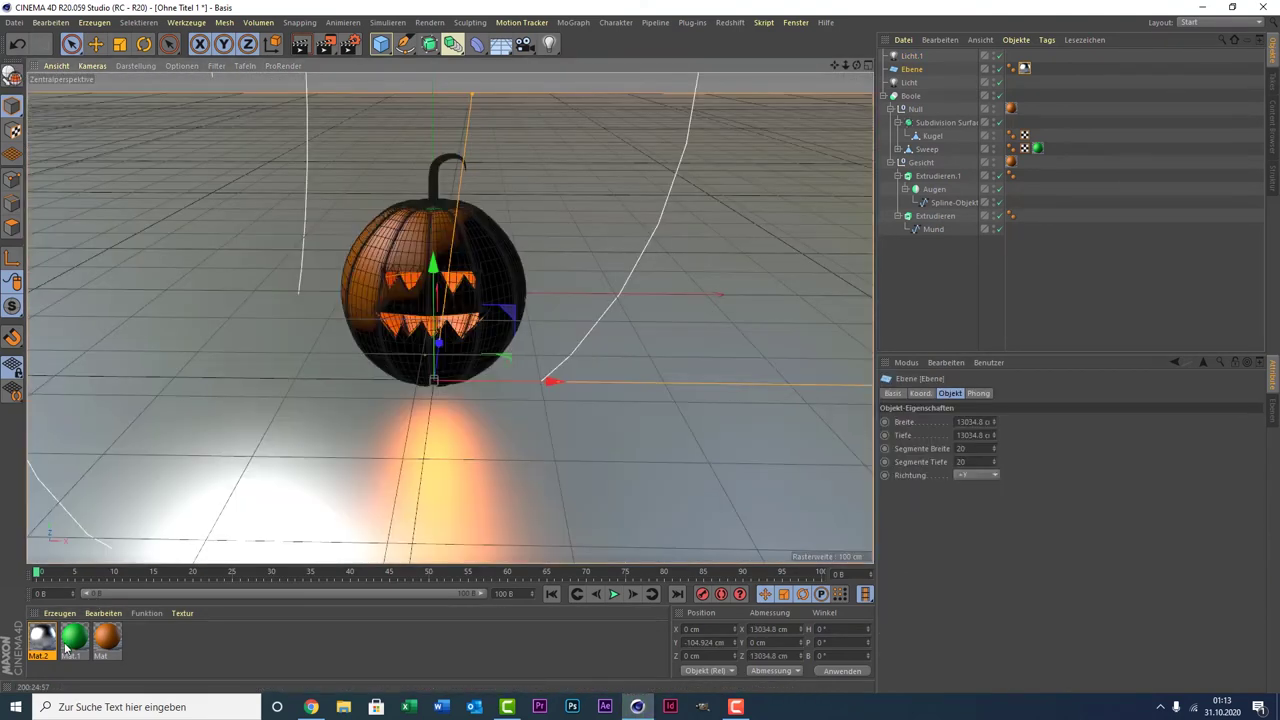
{"action": "double_click", "coordinate": [40, 645]}
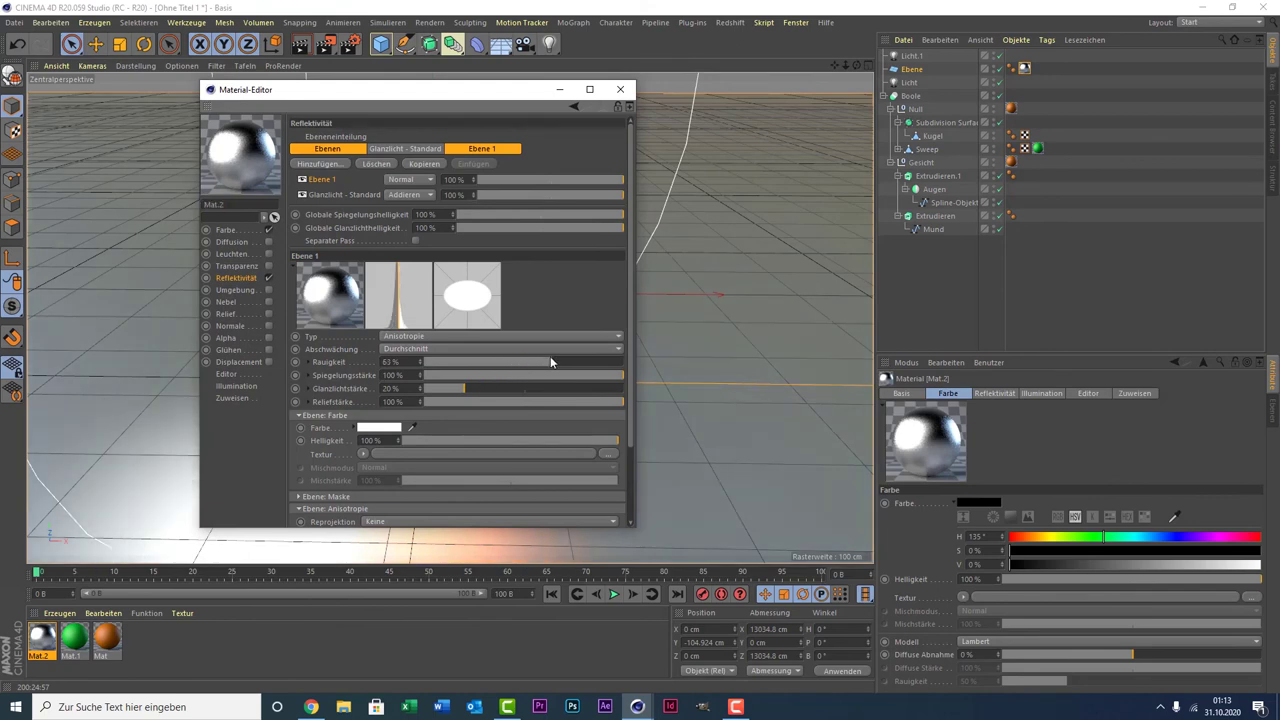
{"action": "mouse_move", "coordinate": [530, 364]}
{"action": "left_mouse_down"}
{"action": "mouse_move", "coordinate": [615, 361]}
{"action": "mouse_move", "coordinate": [538, 362]}
{"action": "left_mouse_up"}
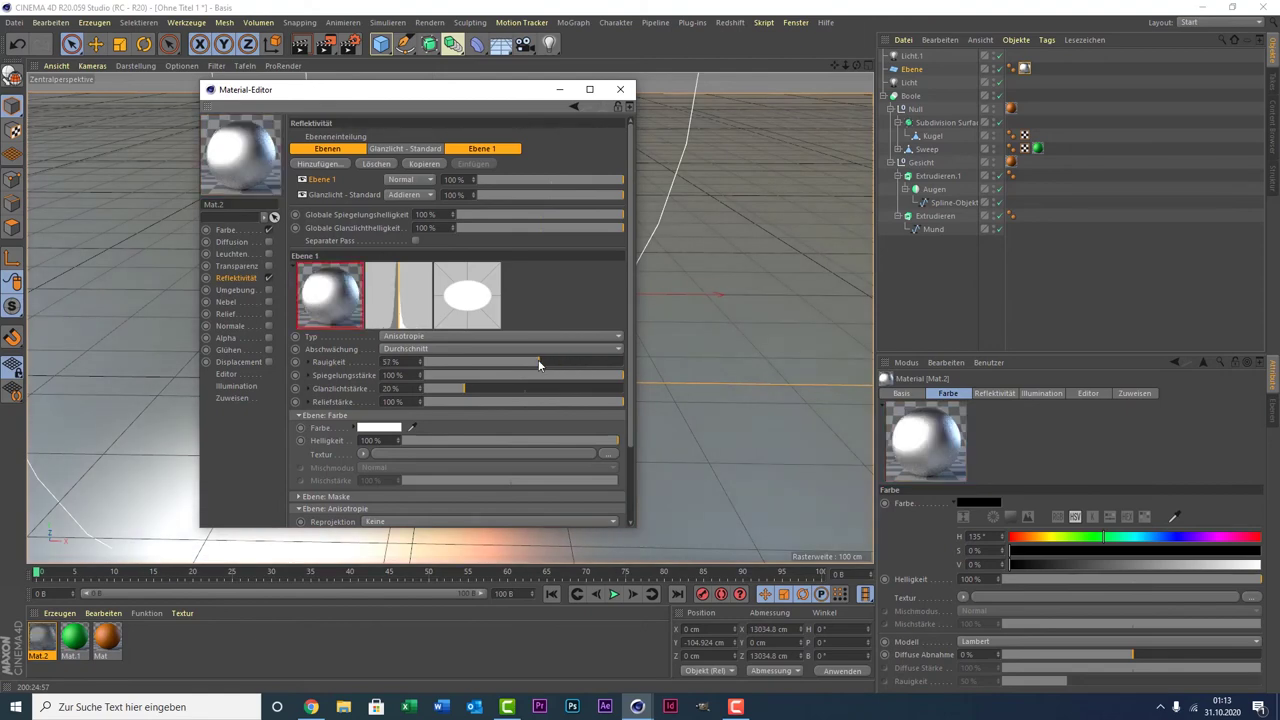
Close the Material Editor, shift the view slightly and render the viewport.
{"action": "left_click_drag", "start_coordinate": [470, 96], "coordinate": [741, 96]}
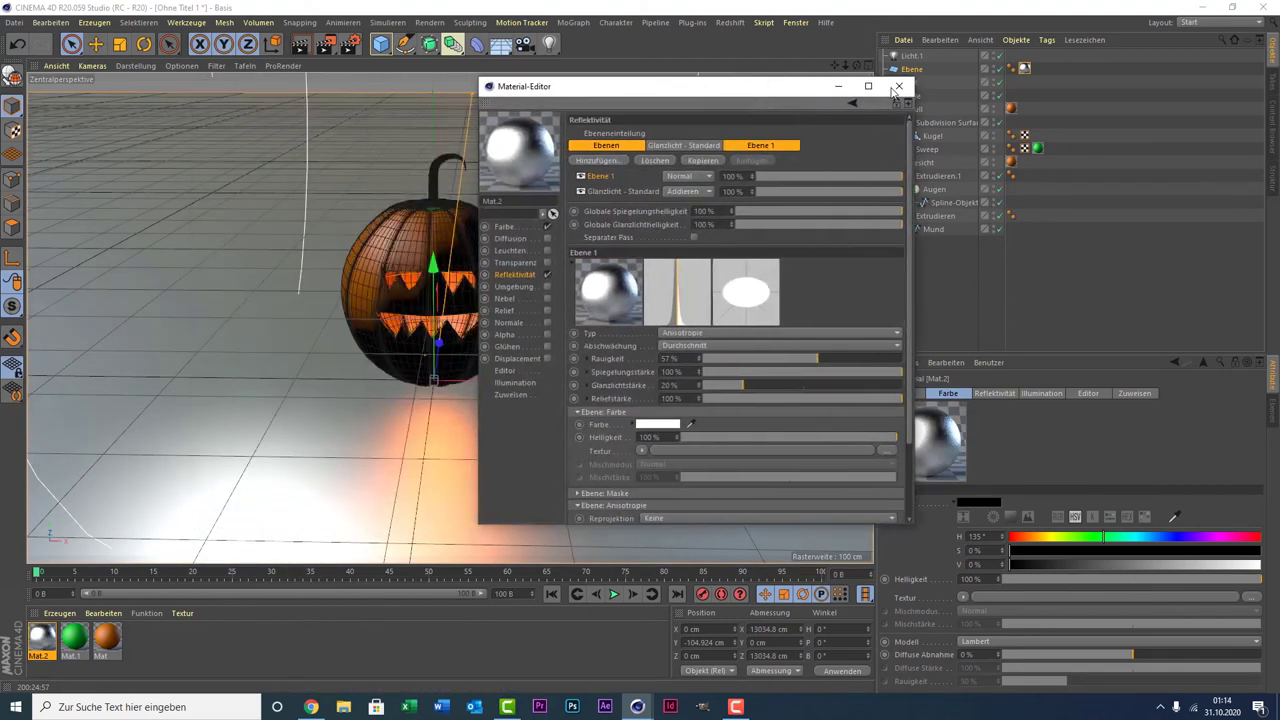
{"action": "left_click", "coordinate": [891, 89]}
{"action": "middle_click_drag", "start_coordinate": [450, 318], "coordinate": [470, 318], "text": "alt"}
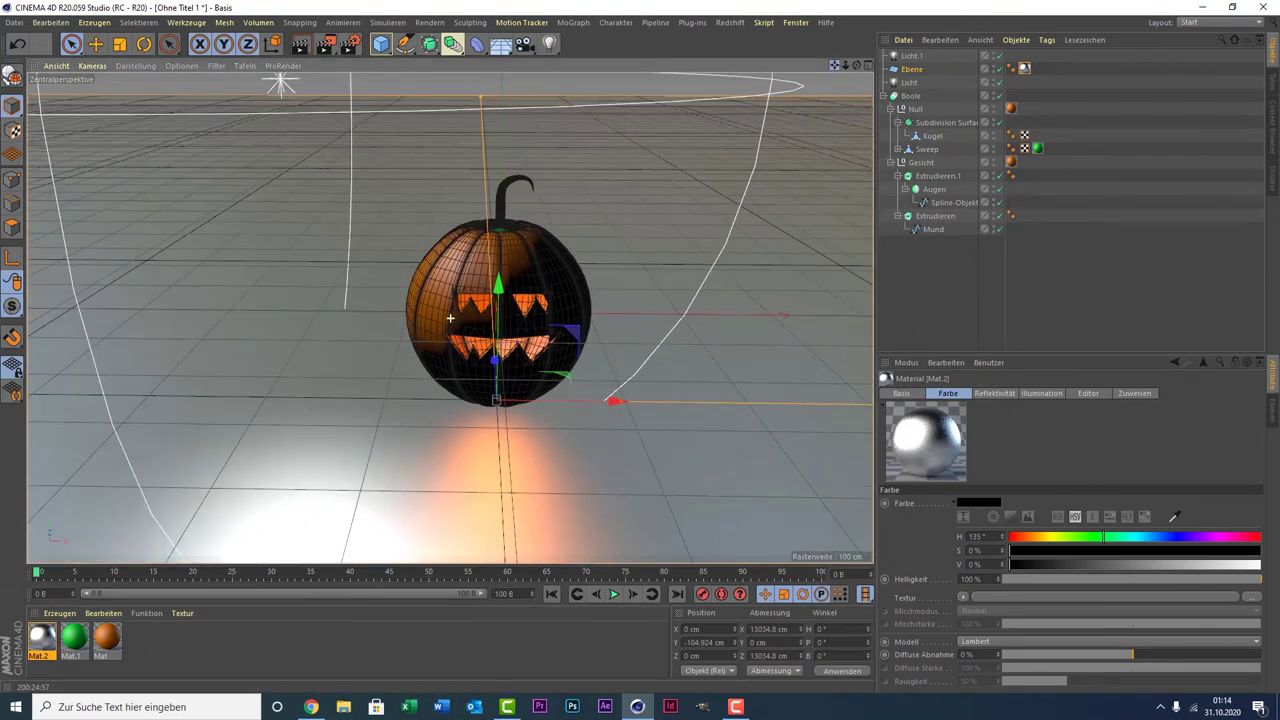
{"action": "left_click", "coordinate": [307, 45]}
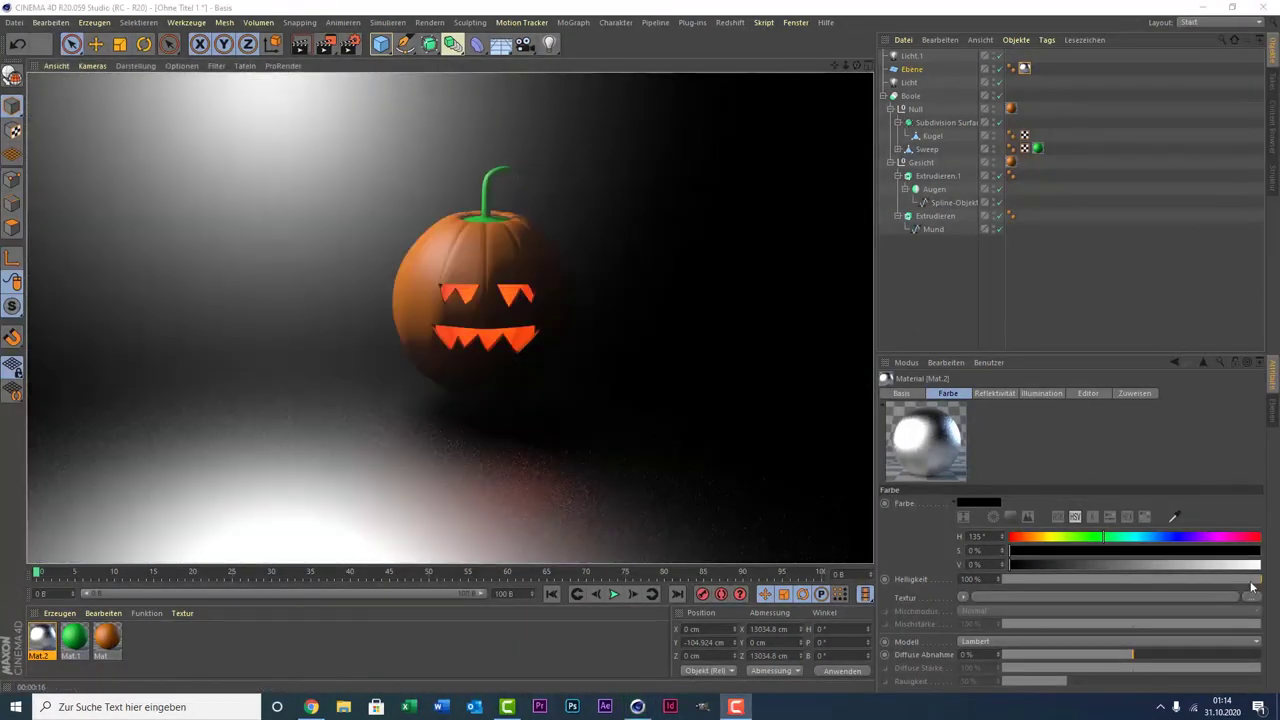
Stop the preview and enable the Relief channel on the orange Mat material.
{"action": "left_click", "coordinate": [379, 406]}
{"action": "double_click", "coordinate": [107, 637]}
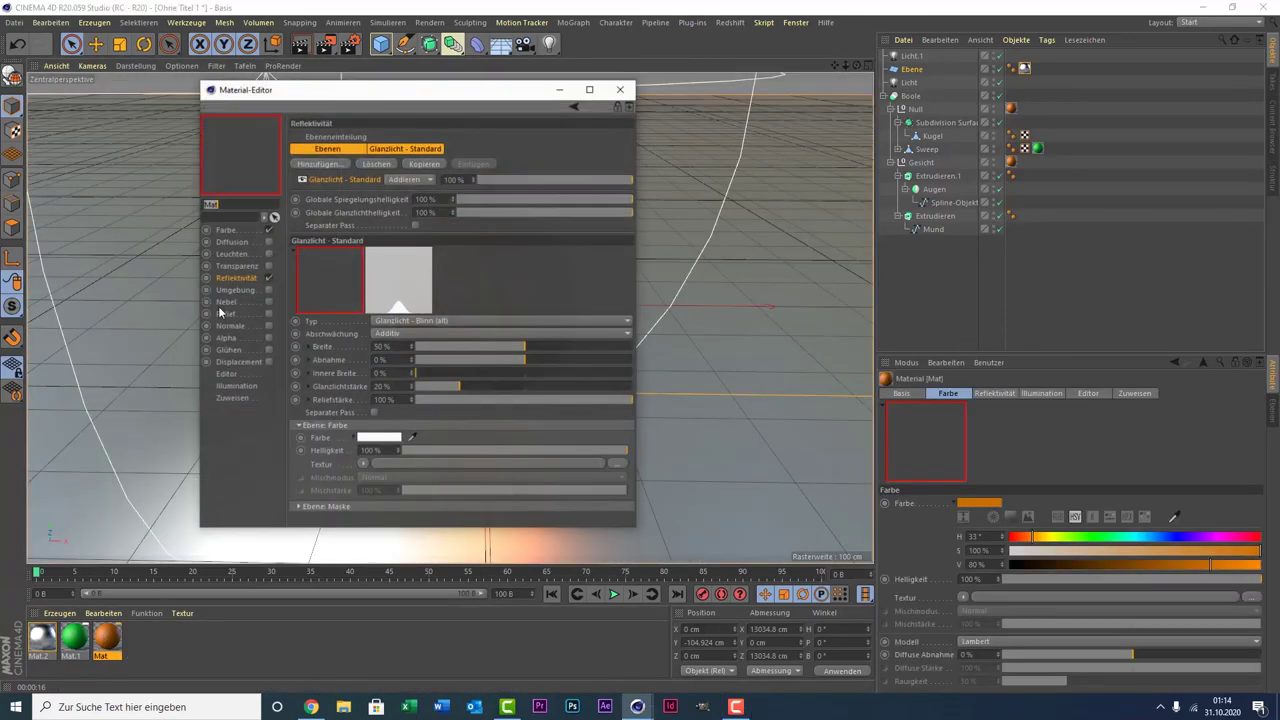
{"action": "left_click_drag", "start_coordinate": [400, 89], "coordinate": [858, 60]}
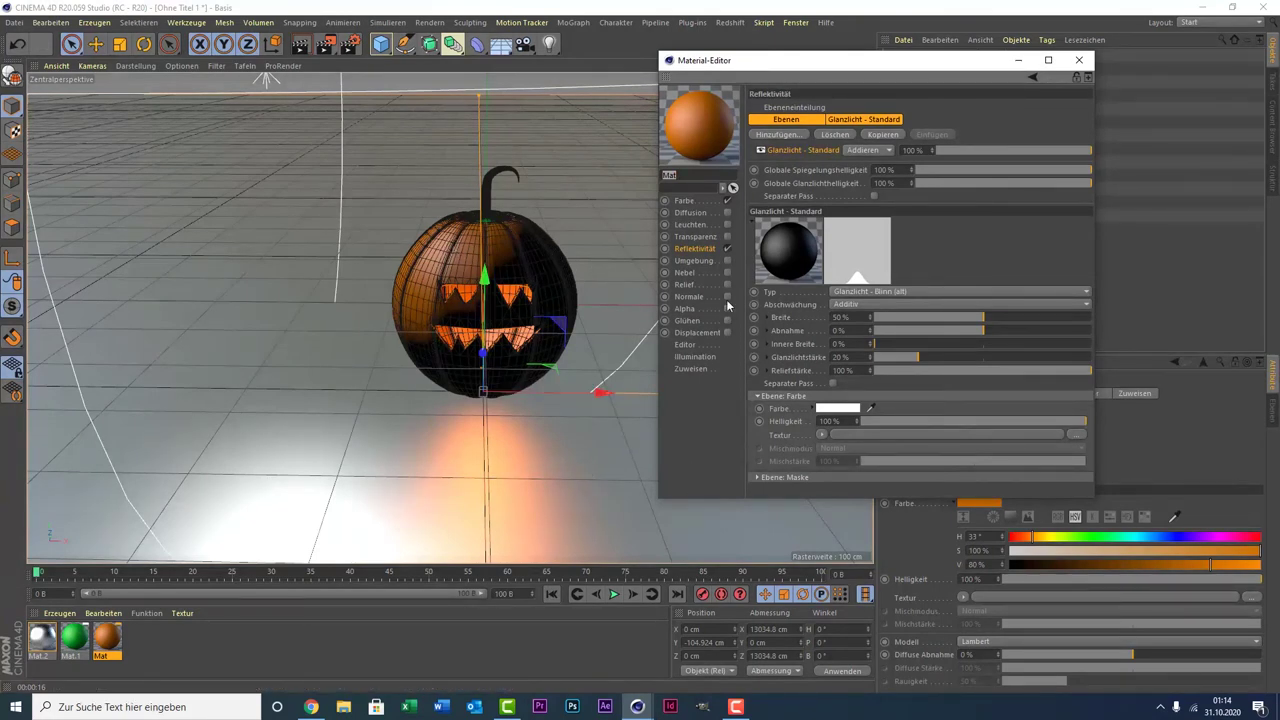
{"action": "left_click", "coordinate": [728, 285]}
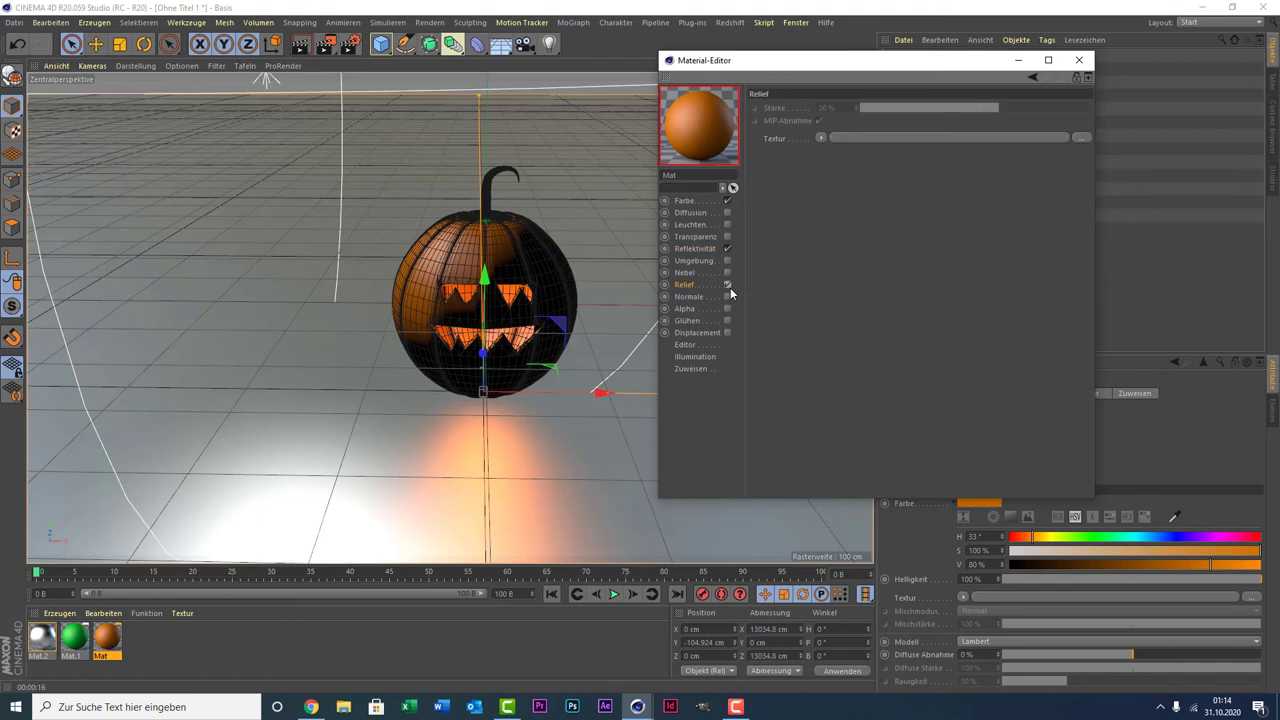
Load a Noise shader as the relief texture with Globale Größe 1 %.
{"action": "left_click", "coordinate": [822, 138]}
{"action": "left_click", "coordinate": [864, 287]}
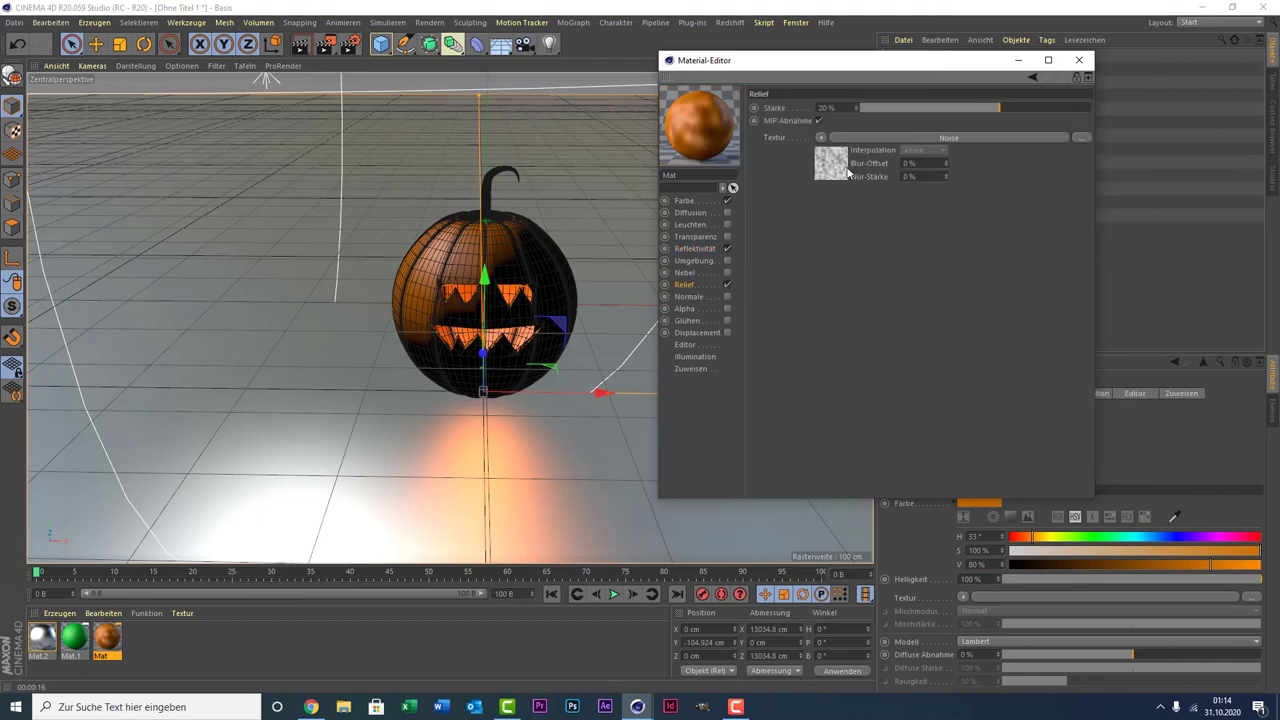
{"action": "left_click", "coordinate": [846, 171]}
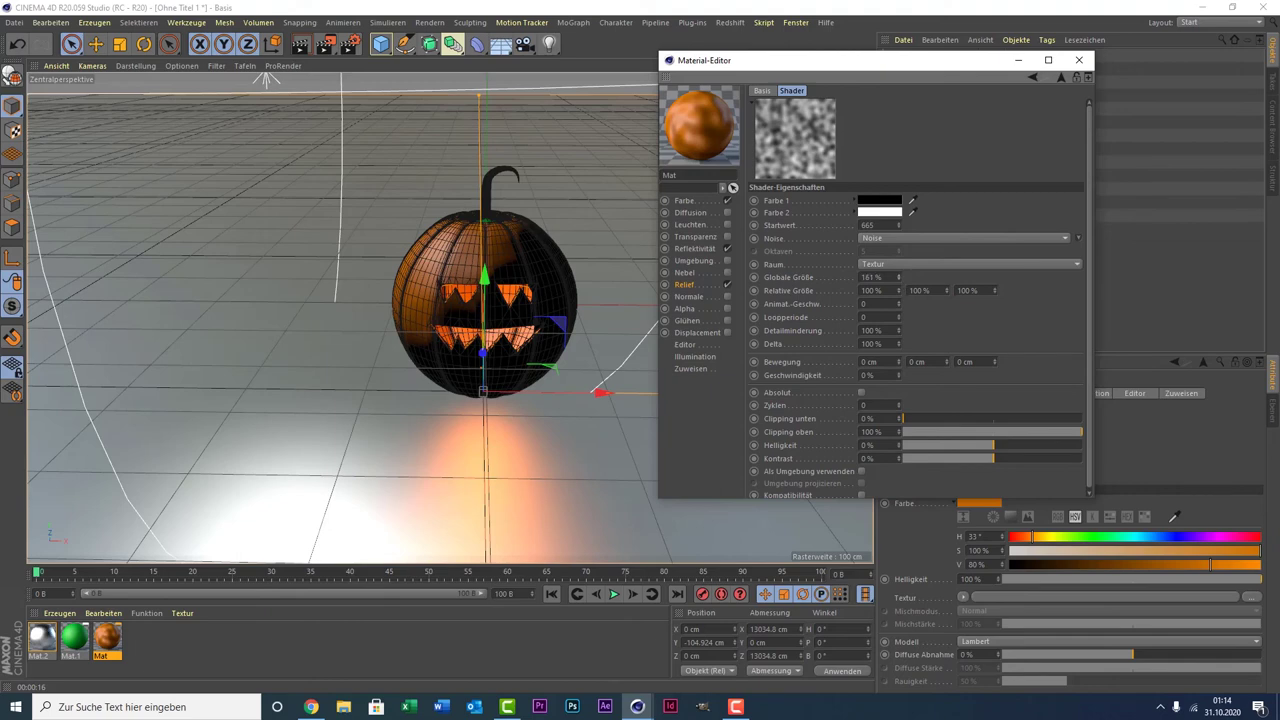
{"action": "left_click_drag", "start_coordinate": [898, 277], "coordinate": [897, 277]}
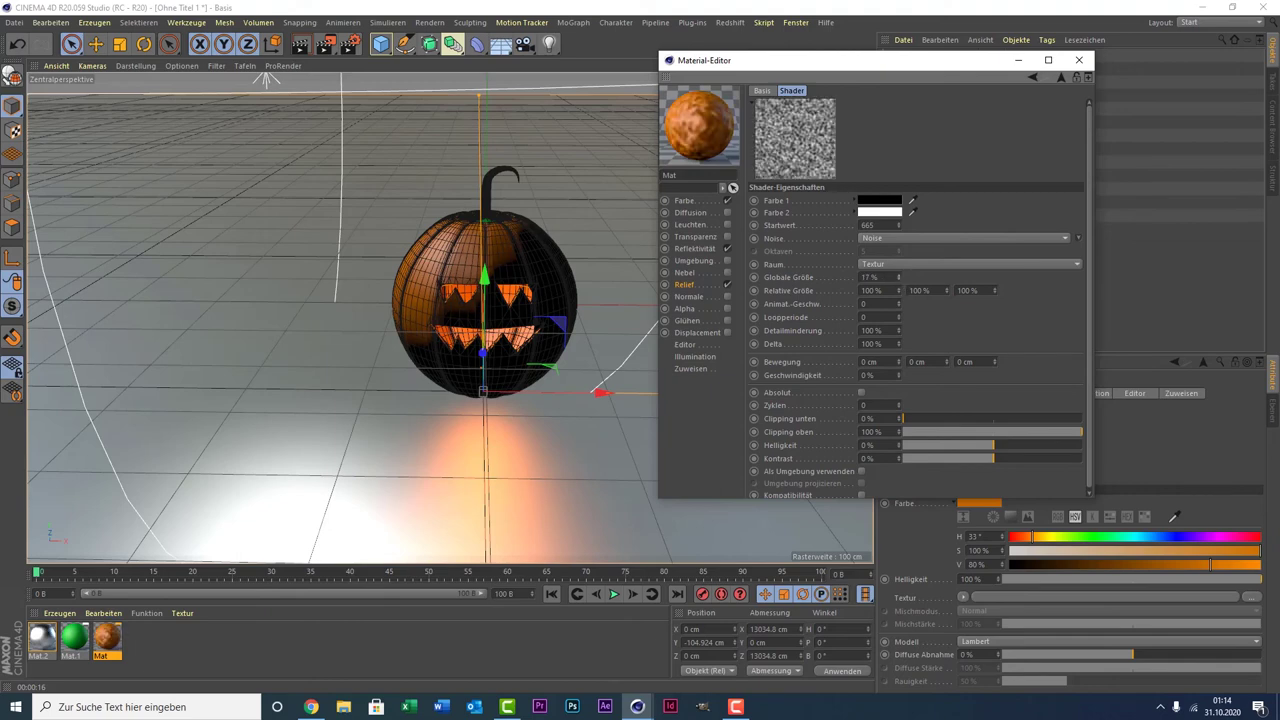
{"action": "left_click", "coordinate": [897, 274]}
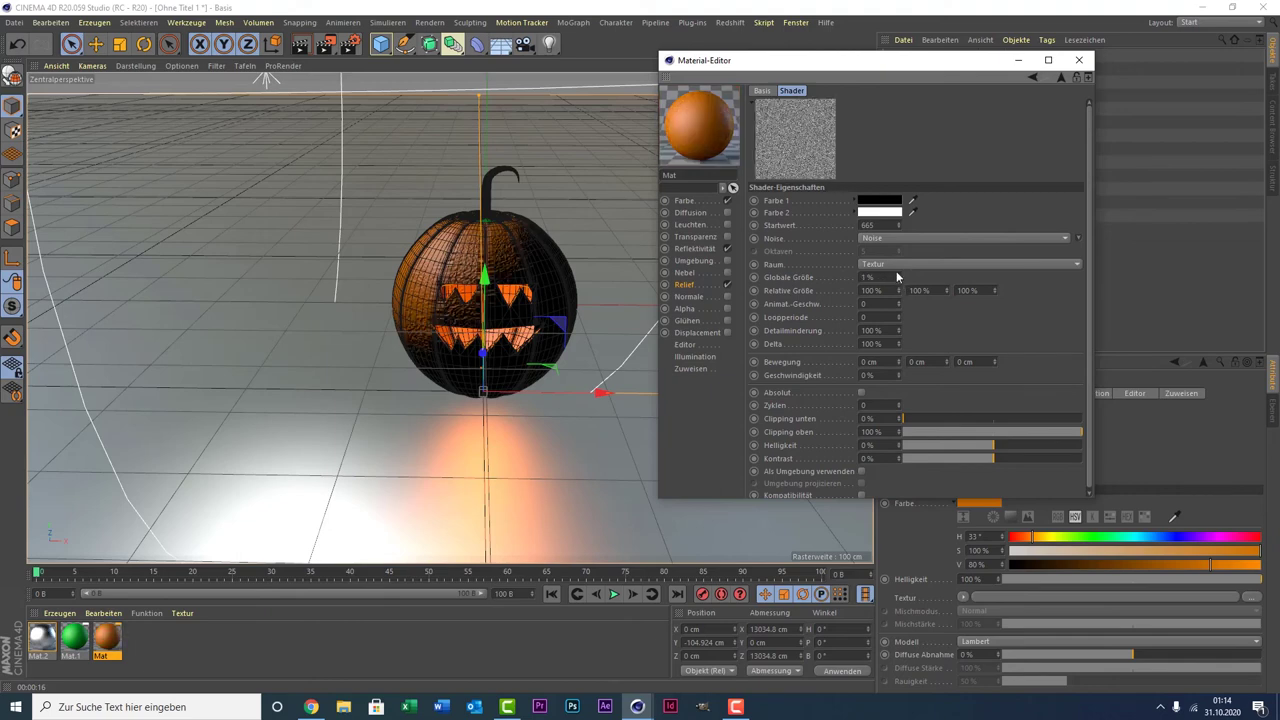
{"action": "left_click", "coordinate": [1078, 61]}
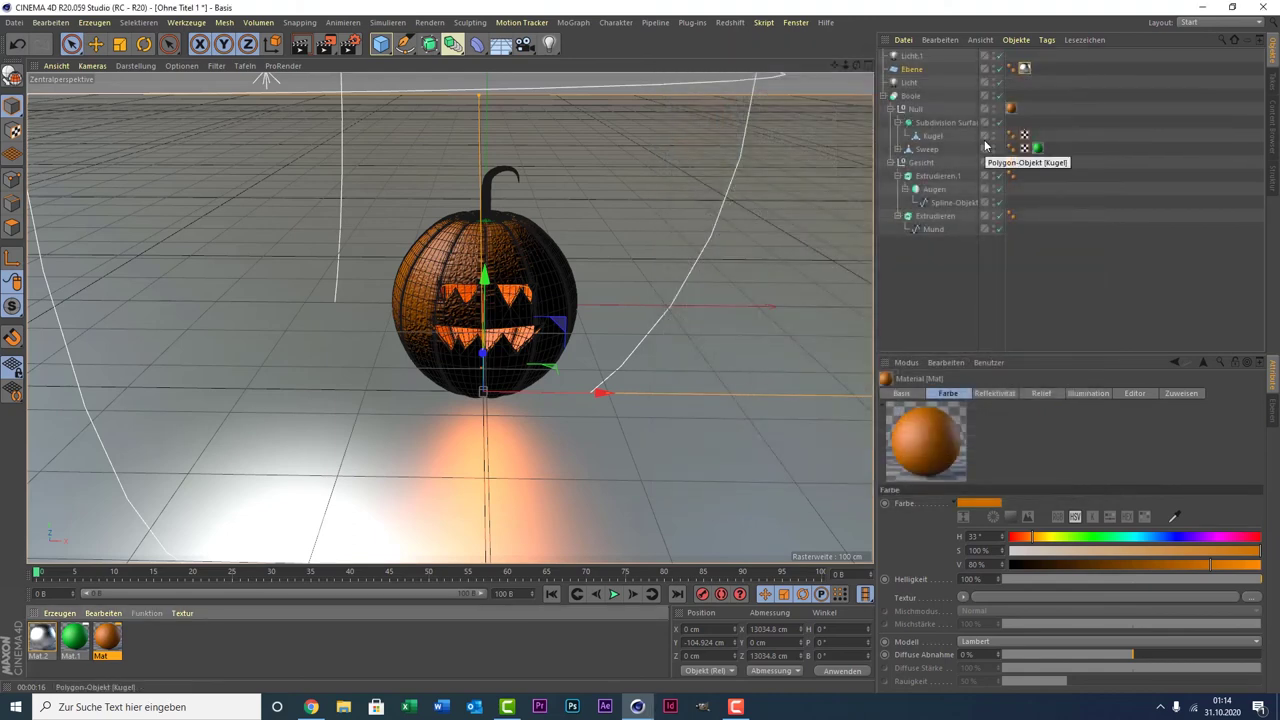
Apply the orange Mat to Gesicht and set Mat.2's Reflektivität roughness to 27 %.
{"action": "left_click_drag", "start_coordinate": [1011, 108], "coordinate": [1011, 161], "text": "ctrl"}
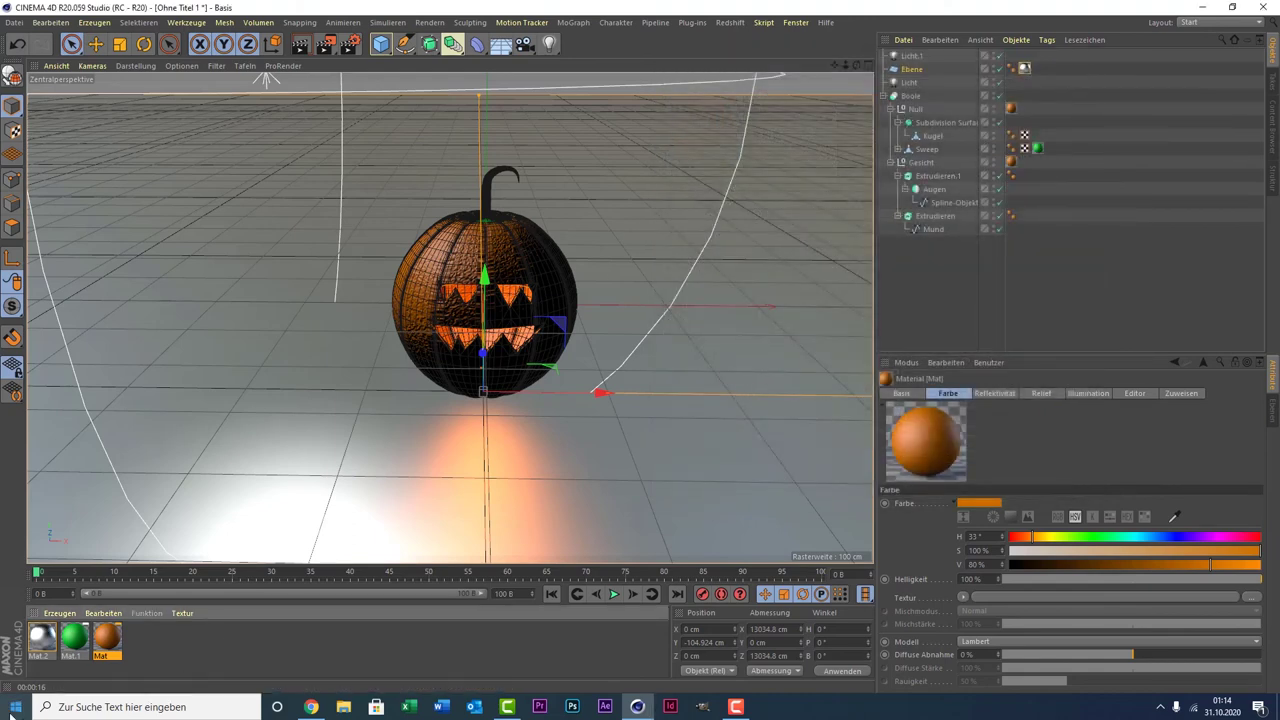
{"action": "double_click", "coordinate": [40, 640]}
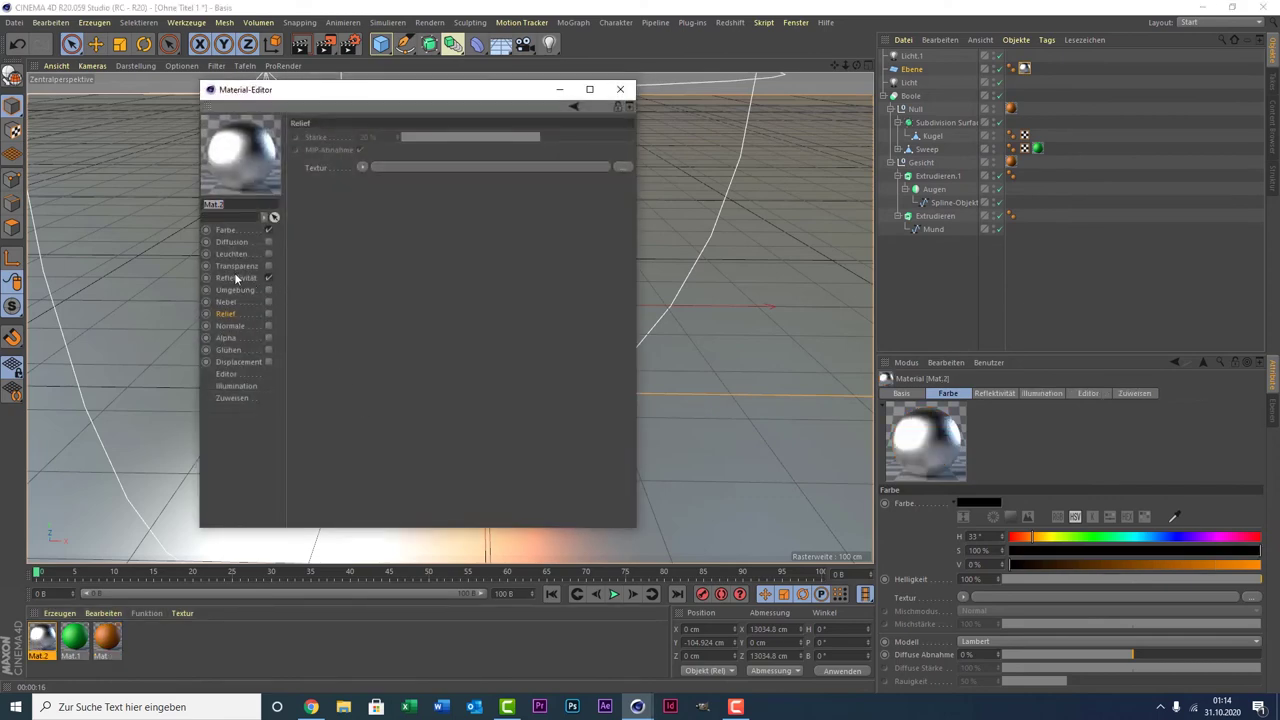
{"action": "left_click", "coordinate": [236, 278]}
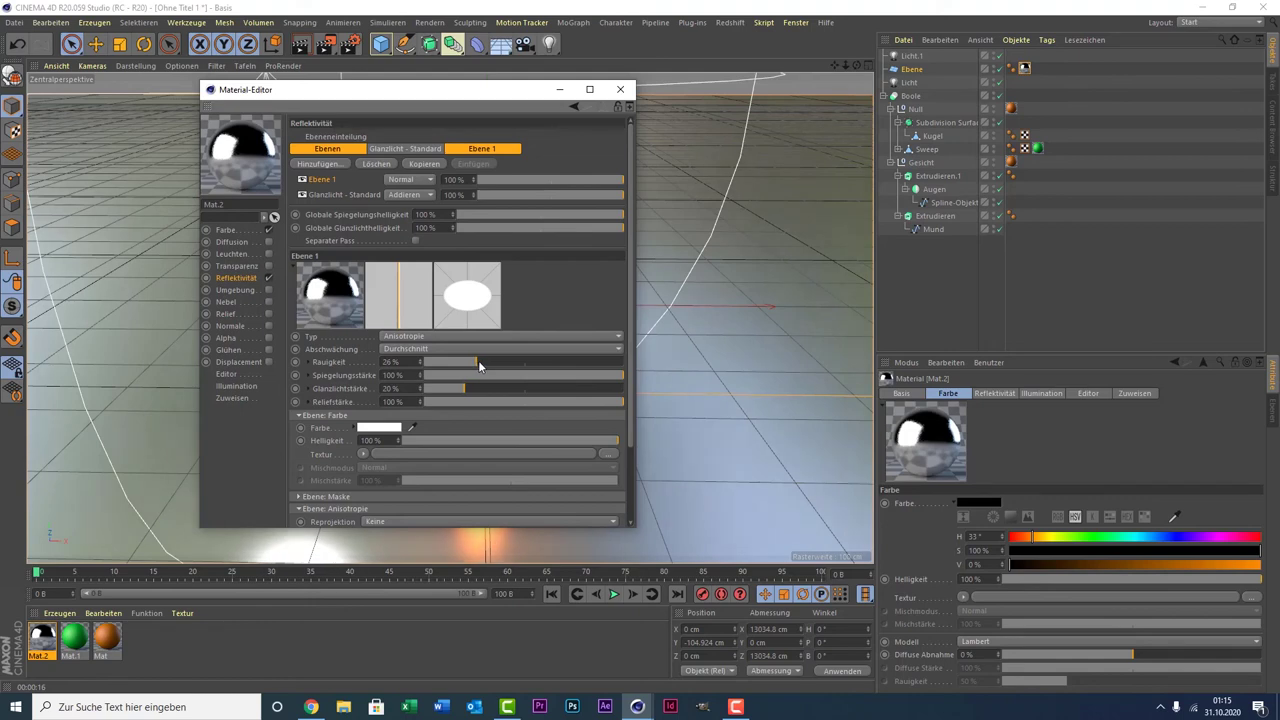
{"action": "left_click_drag", "start_coordinate": [478, 363], "coordinate": [481, 365]}
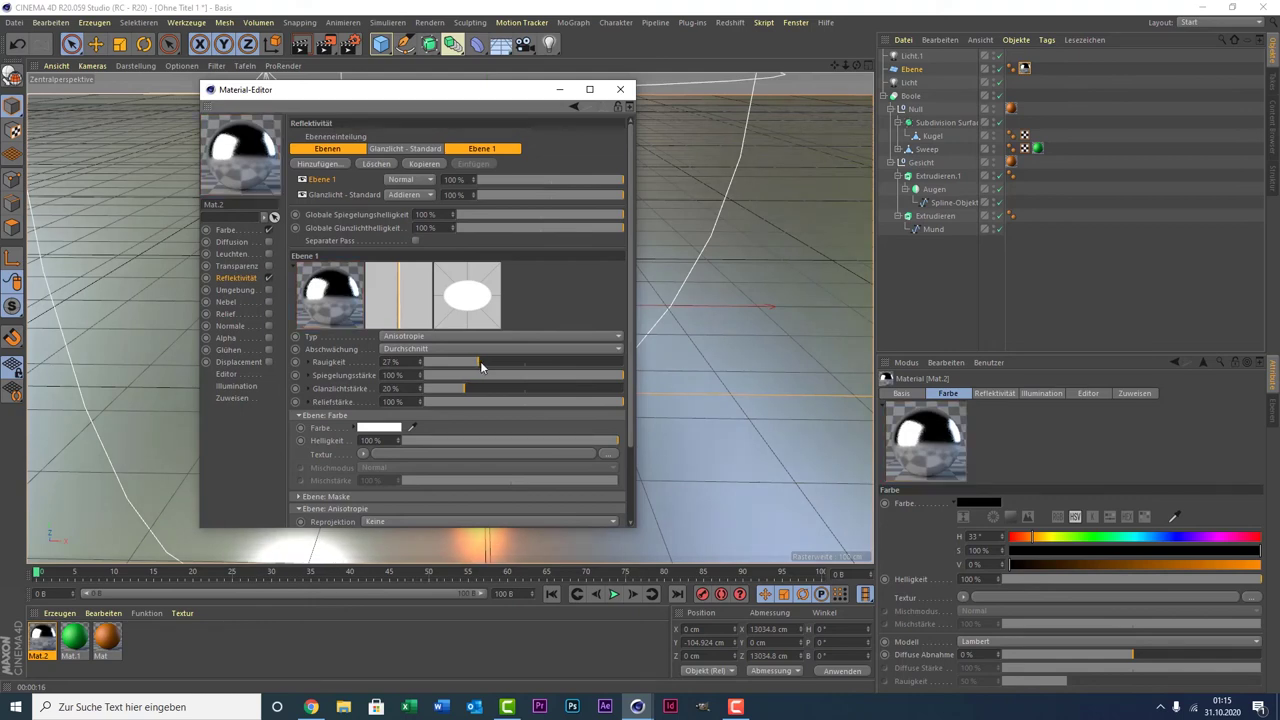
{"action": "left_click", "coordinate": [620, 89]}
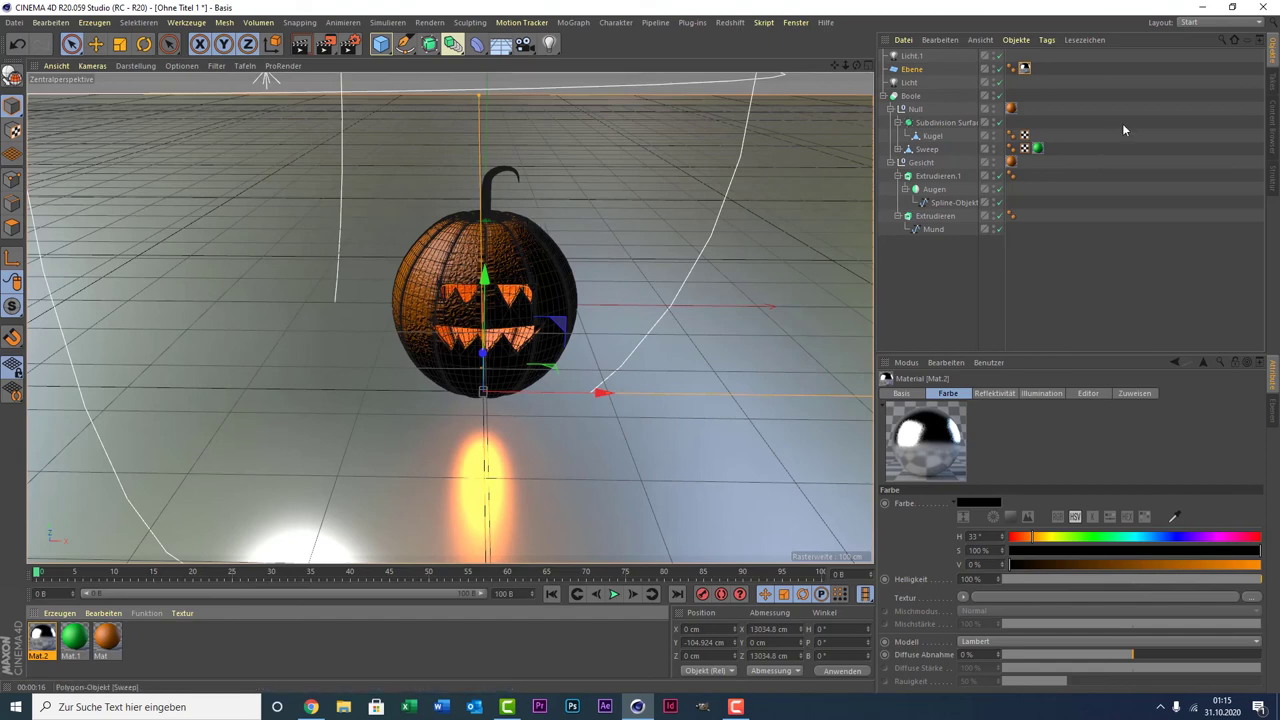
Switch the Kugel body and Gesicht face texture tags to Fläche-Mapping projection.
{"action": "left_click", "coordinate": [1011, 137]}
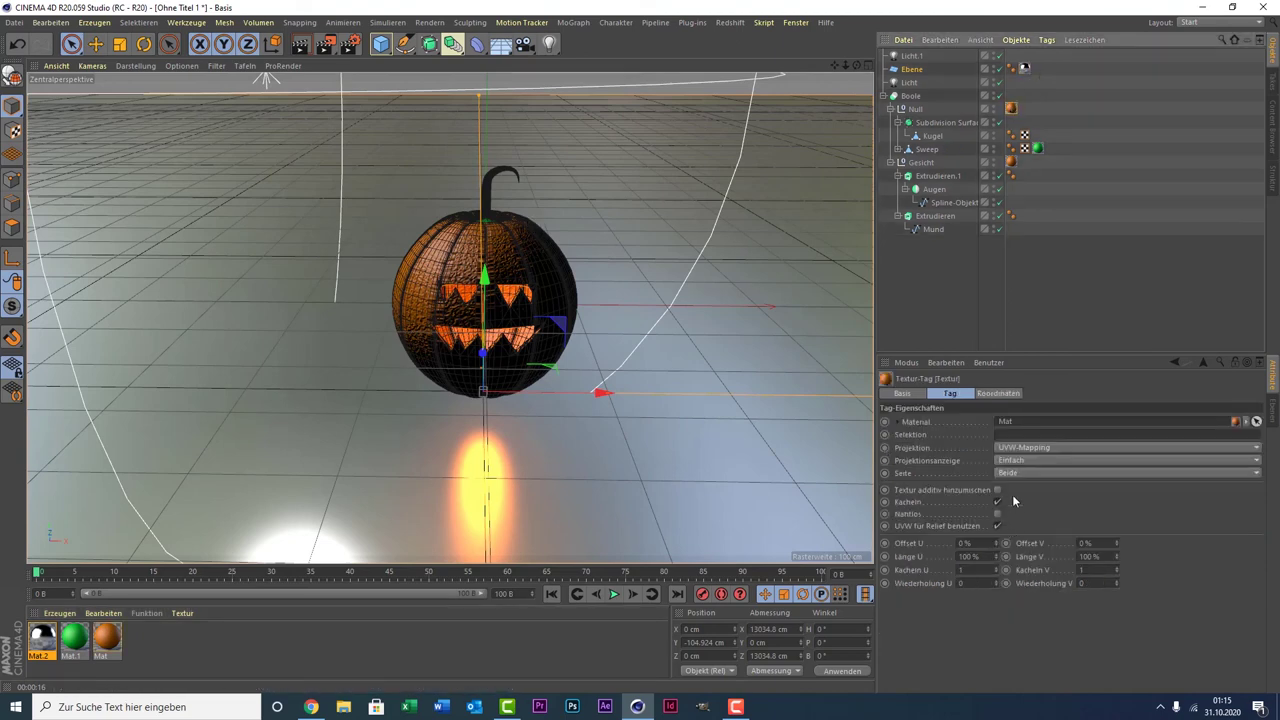
{"action": "left_click", "coordinate": [1019, 450]}
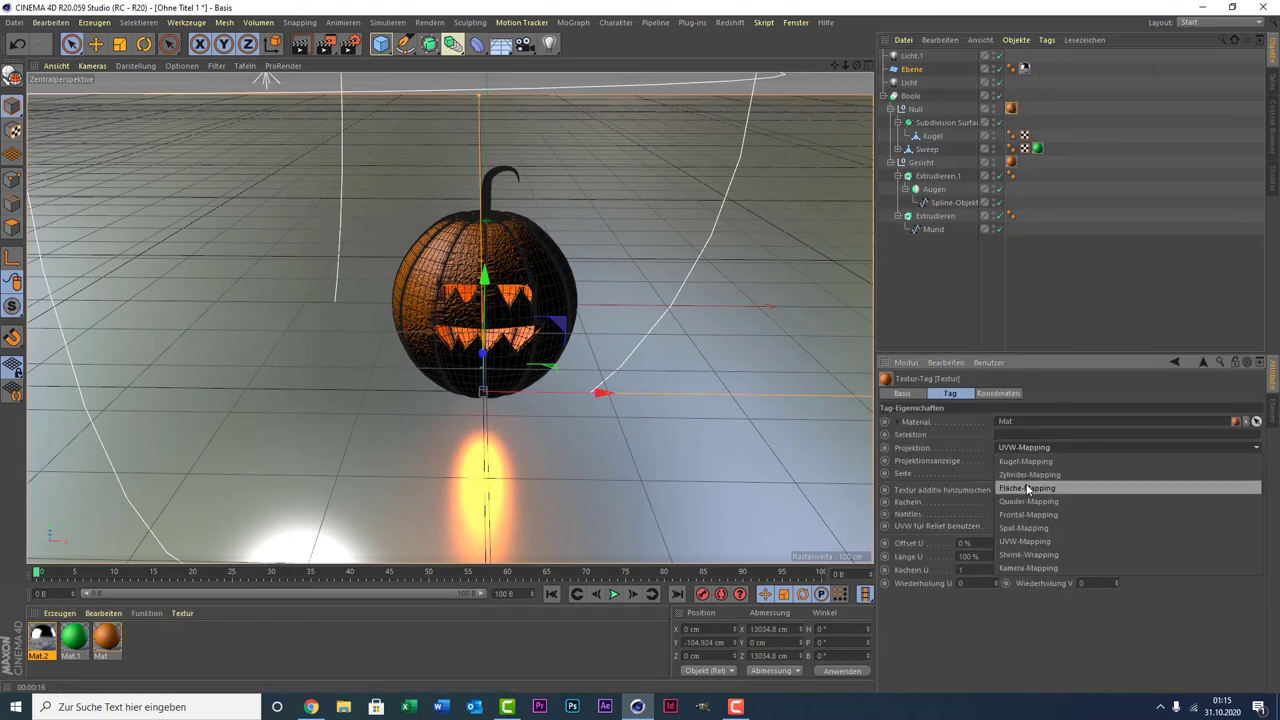
{"action": "left_click", "coordinate": [1027, 488]}
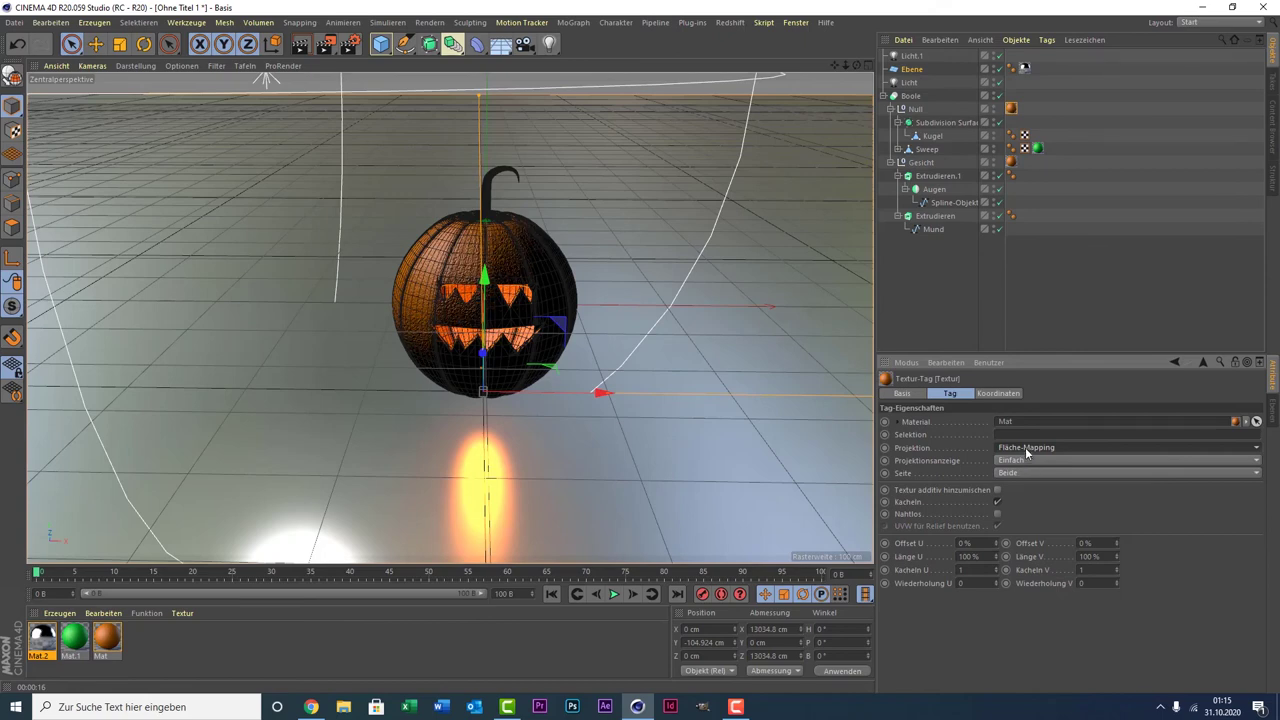
{"action": "left_click", "coordinate": [1009, 164]}
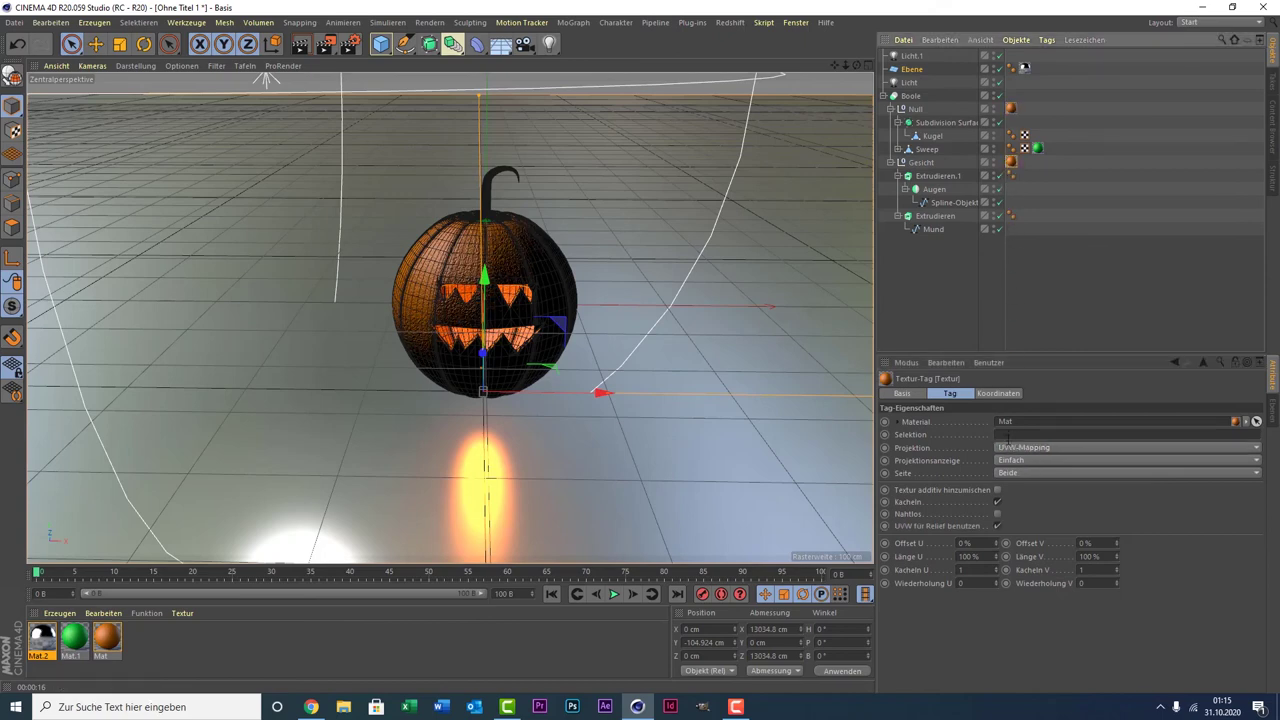
{"action": "left_click", "coordinate": [1012, 460]}
{"action": "left_click", "coordinate": [1033, 476]}
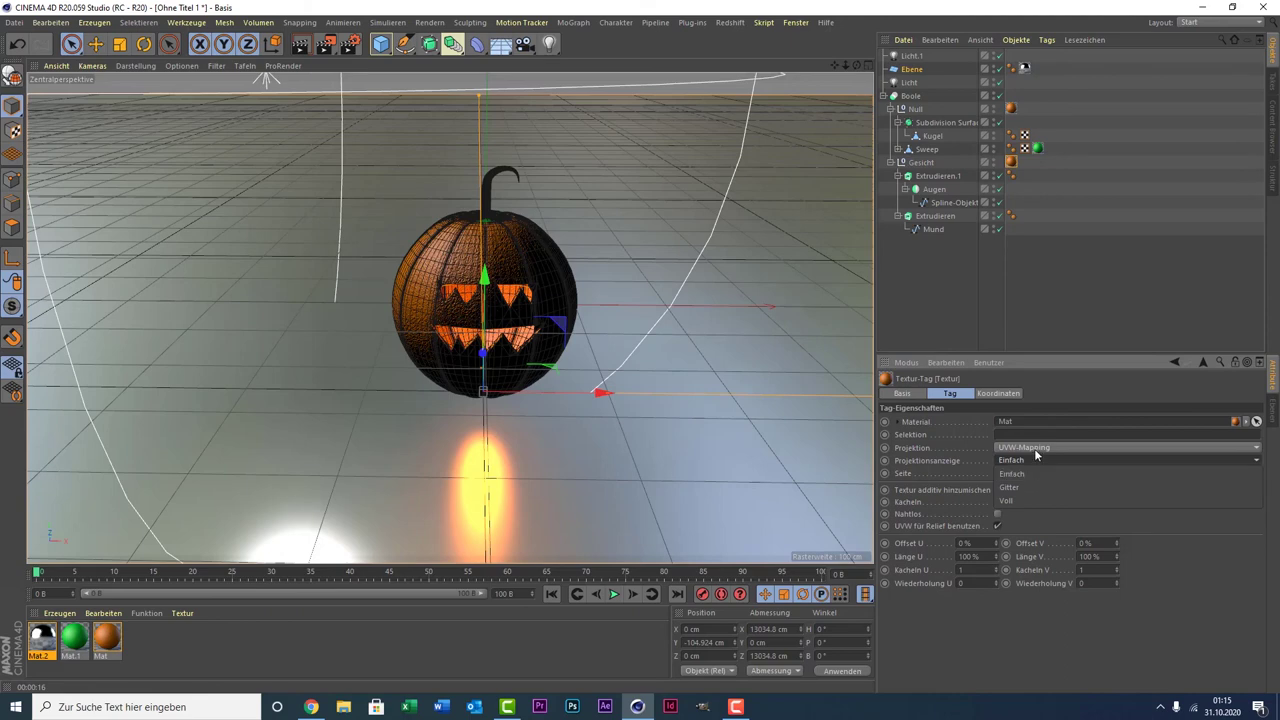
{"action": "left_click", "coordinate": [1030, 447]}
{"action": "left_click", "coordinate": [1039, 486]}
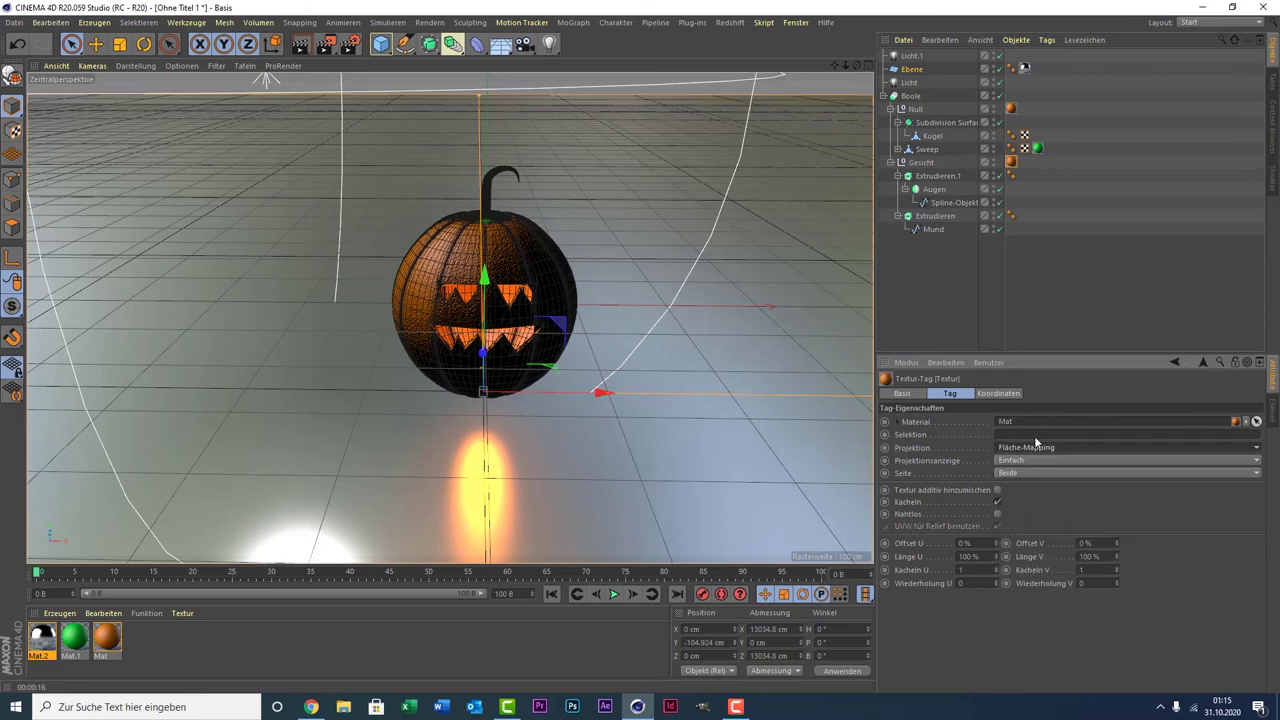
Set the Sweep stem's texture tag to Fläche-Mapping and test-render the viewport.
{"action": "left_click", "coordinate": [1037, 148]}
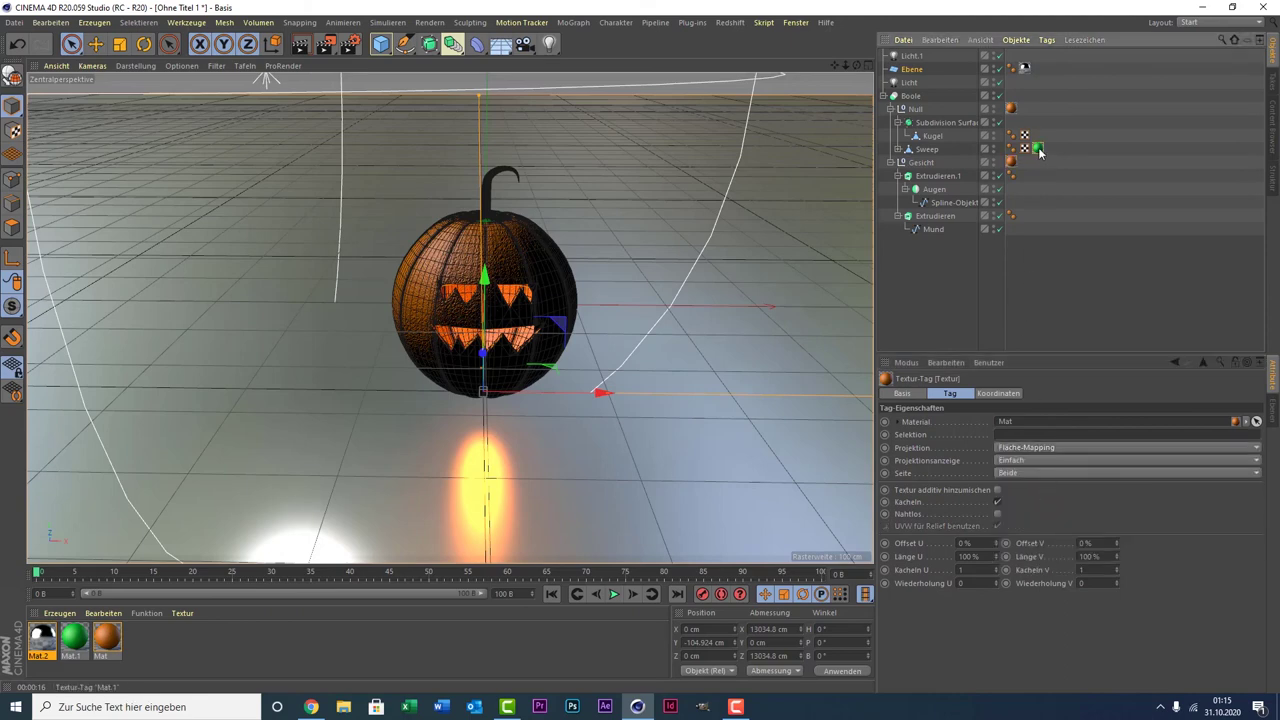
{"action": "left_click", "coordinate": [1030, 448]}
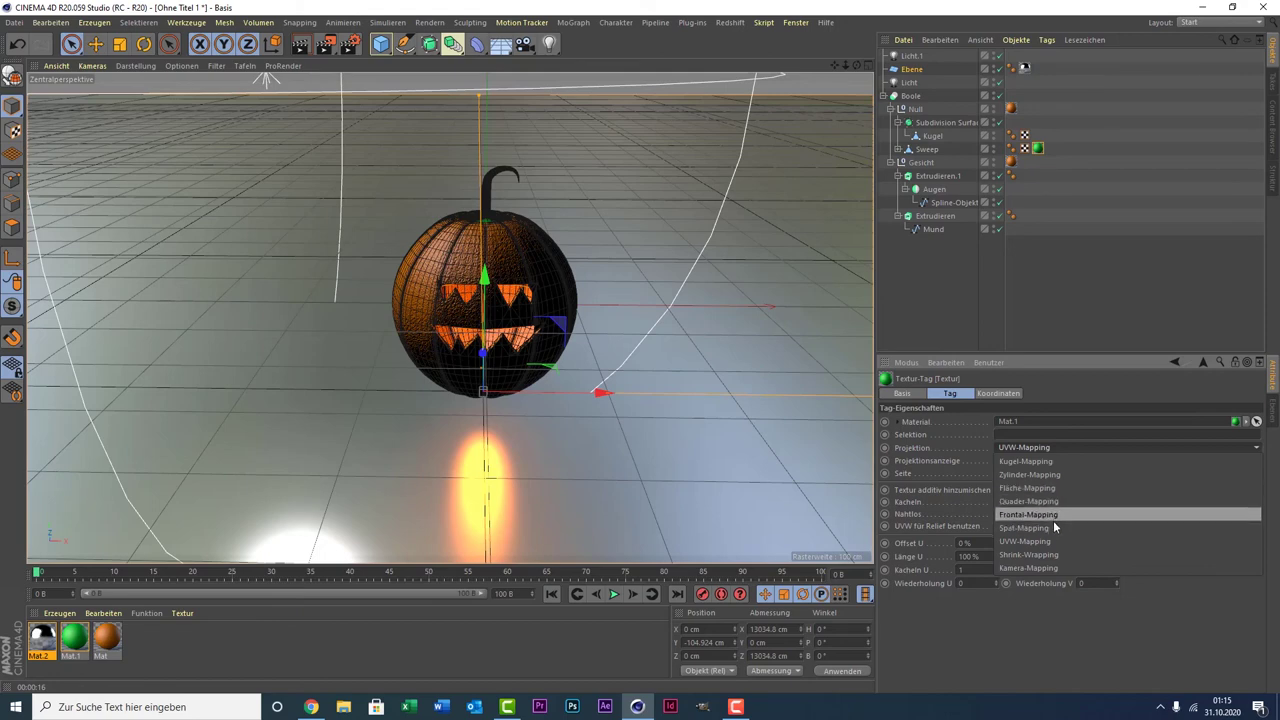
{"action": "key", "text": "Escape"}
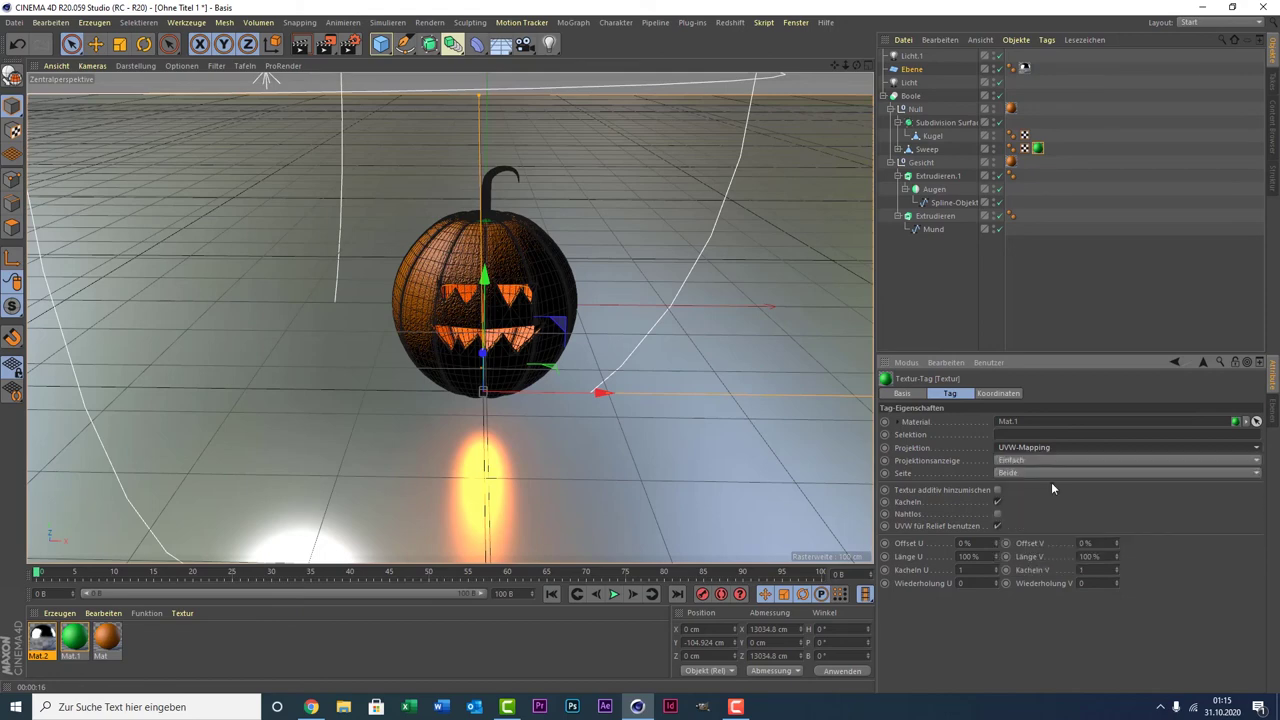
{"action": "left_click", "coordinate": [300, 43]}
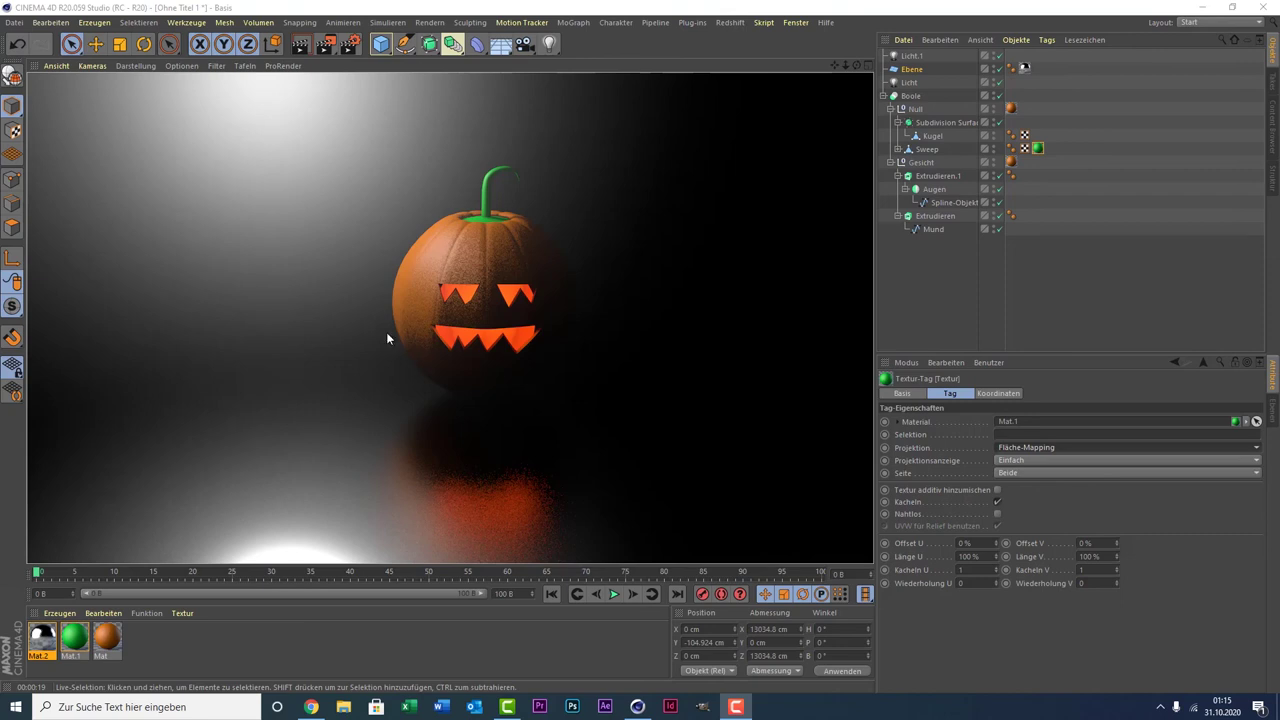
{"action": "left_click", "coordinate": [301, 216]}
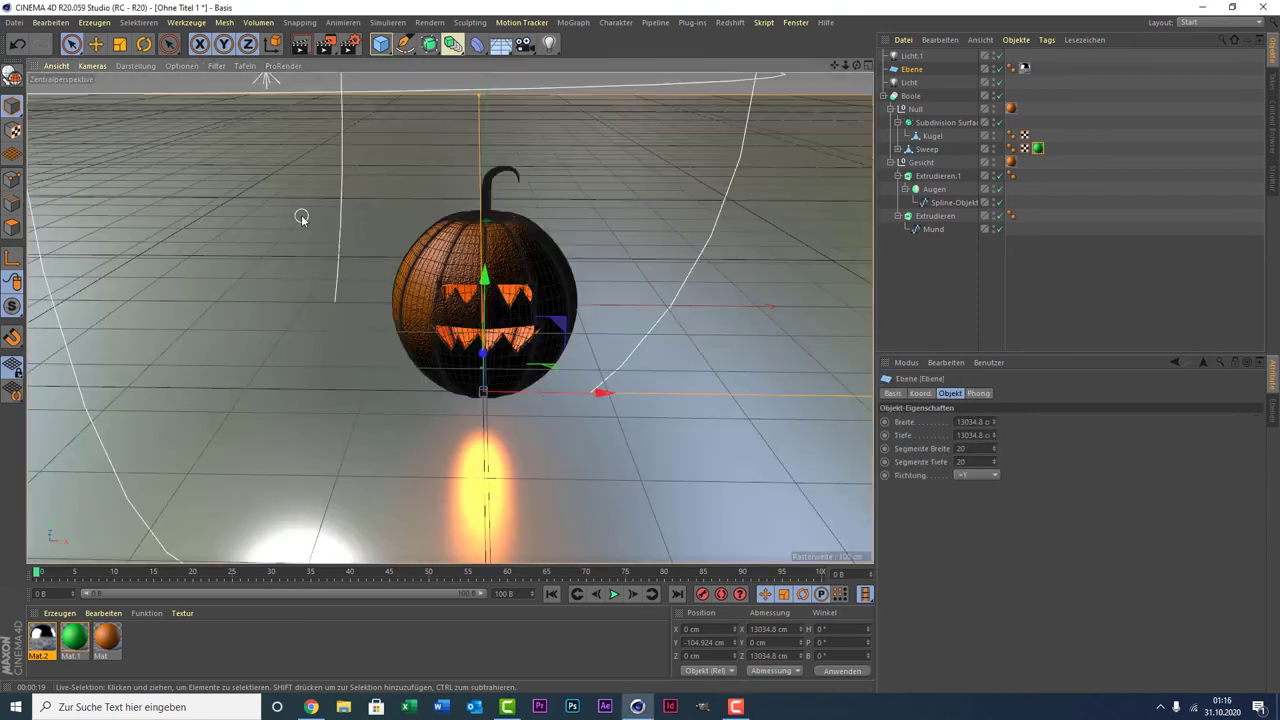
Set the light Licht's Noise mode to Beides for illumination and visibility.
{"action": "left_click", "coordinate": [908, 57]}
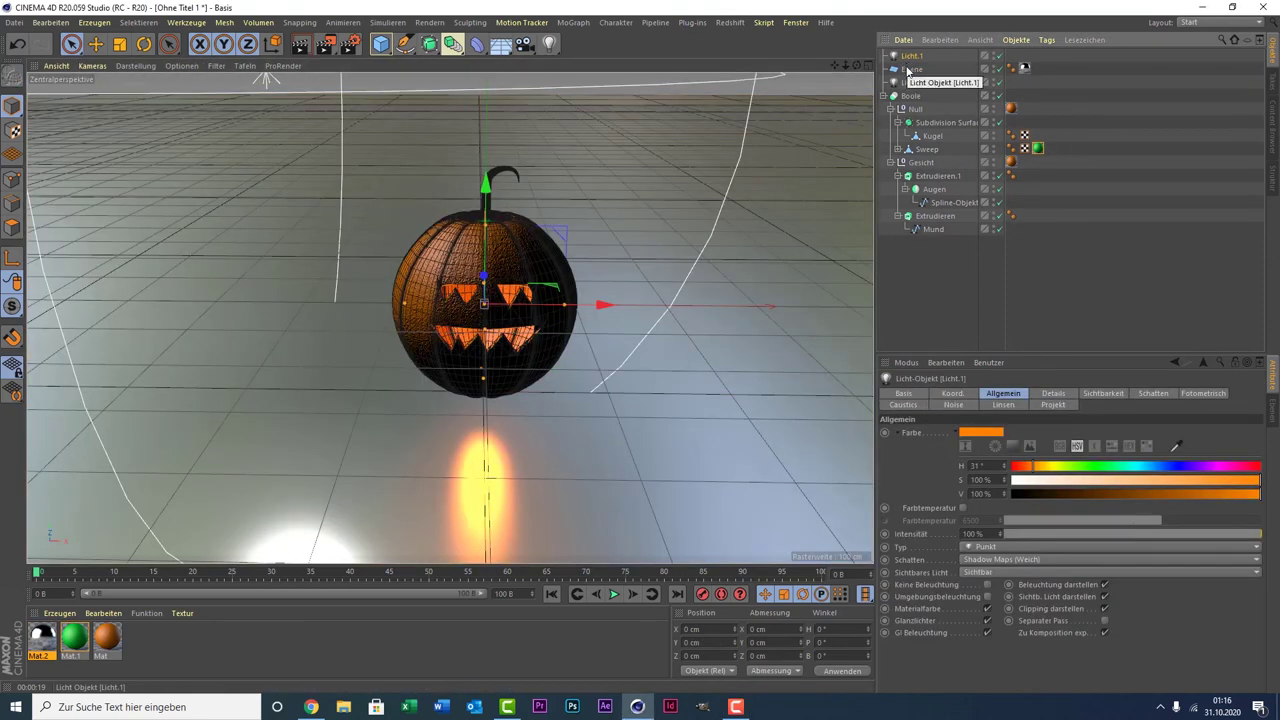
{"action": "left_click", "coordinate": [912, 95]}
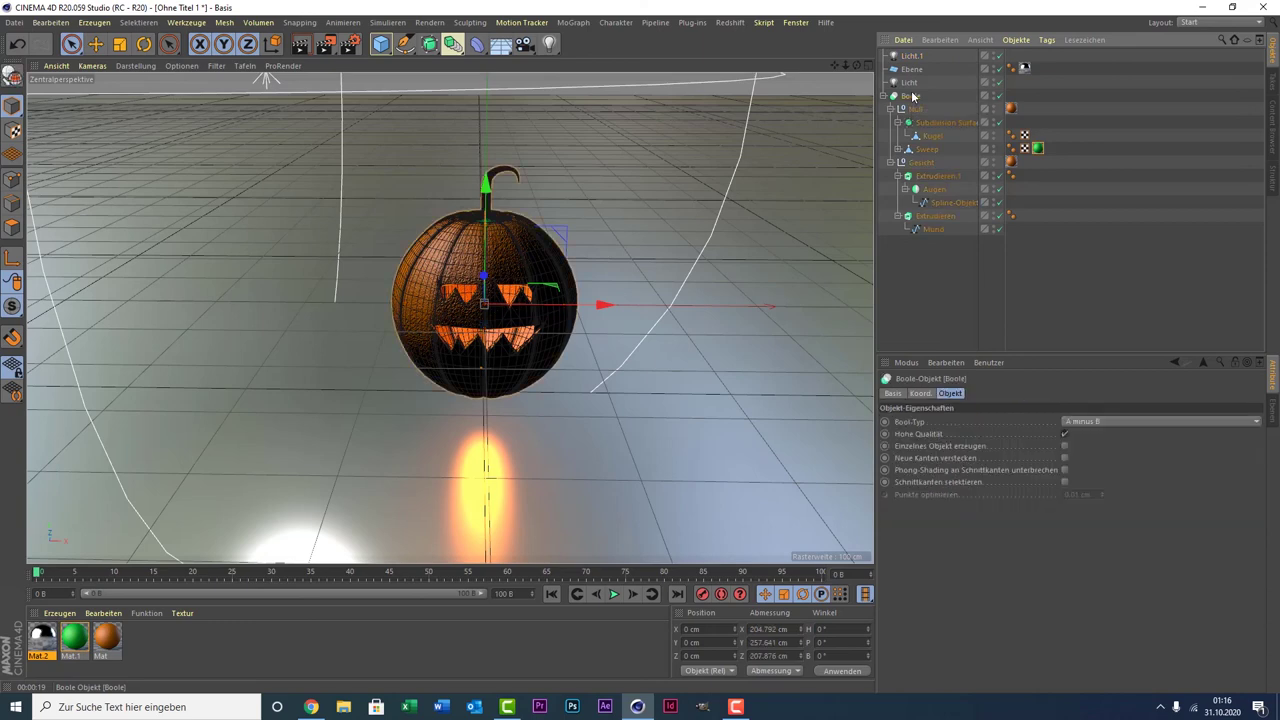
{"action": "left_click", "coordinate": [905, 84]}
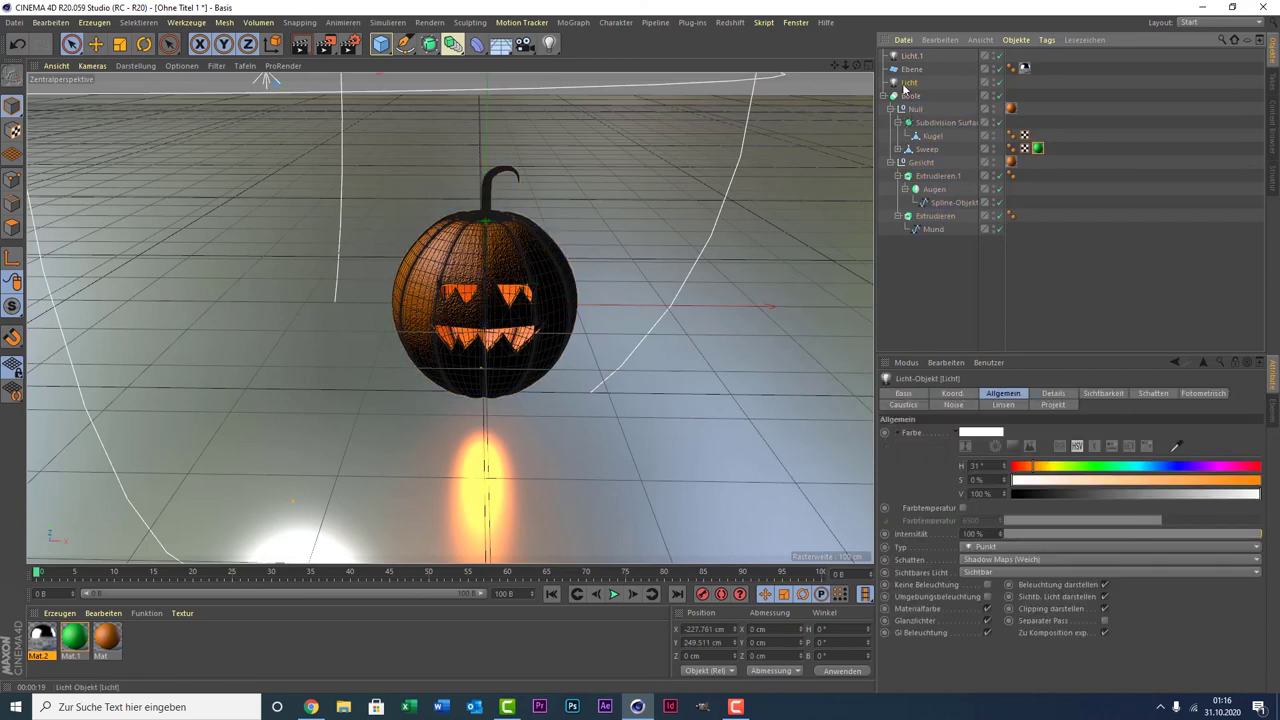
{"action": "left_click", "coordinate": [955, 405]}
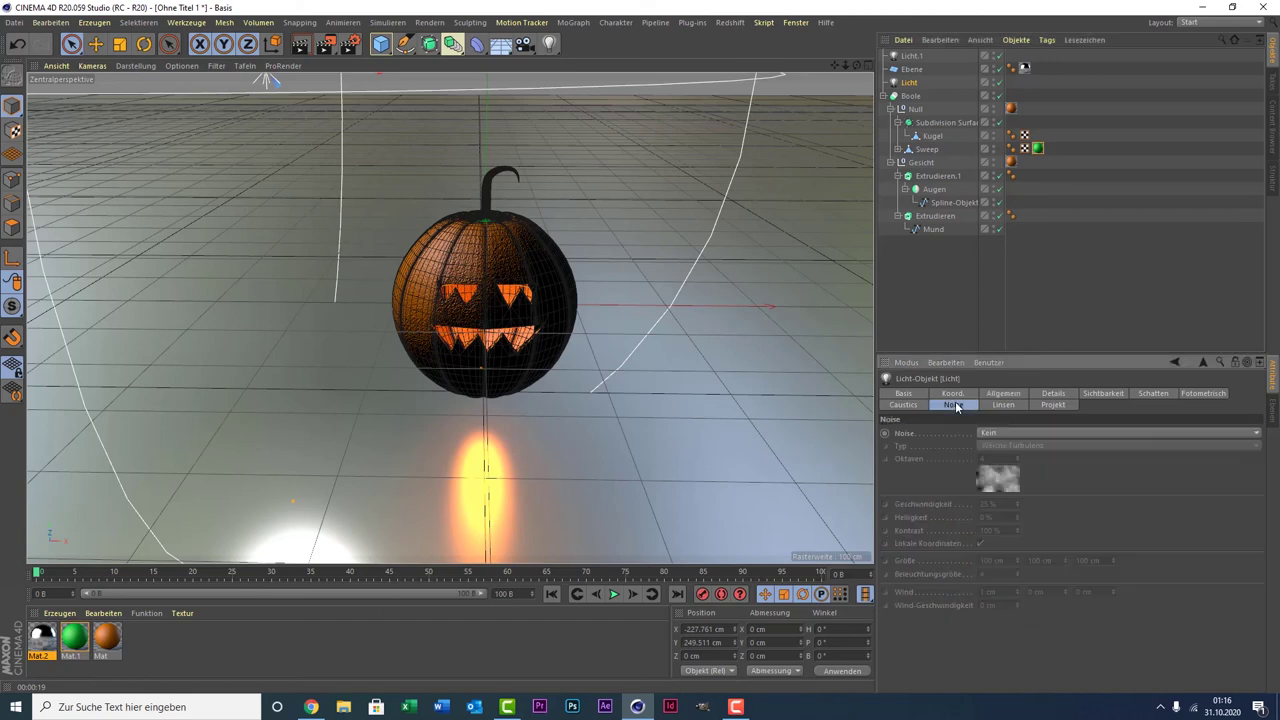
{"action": "left_click", "coordinate": [1004, 437]}
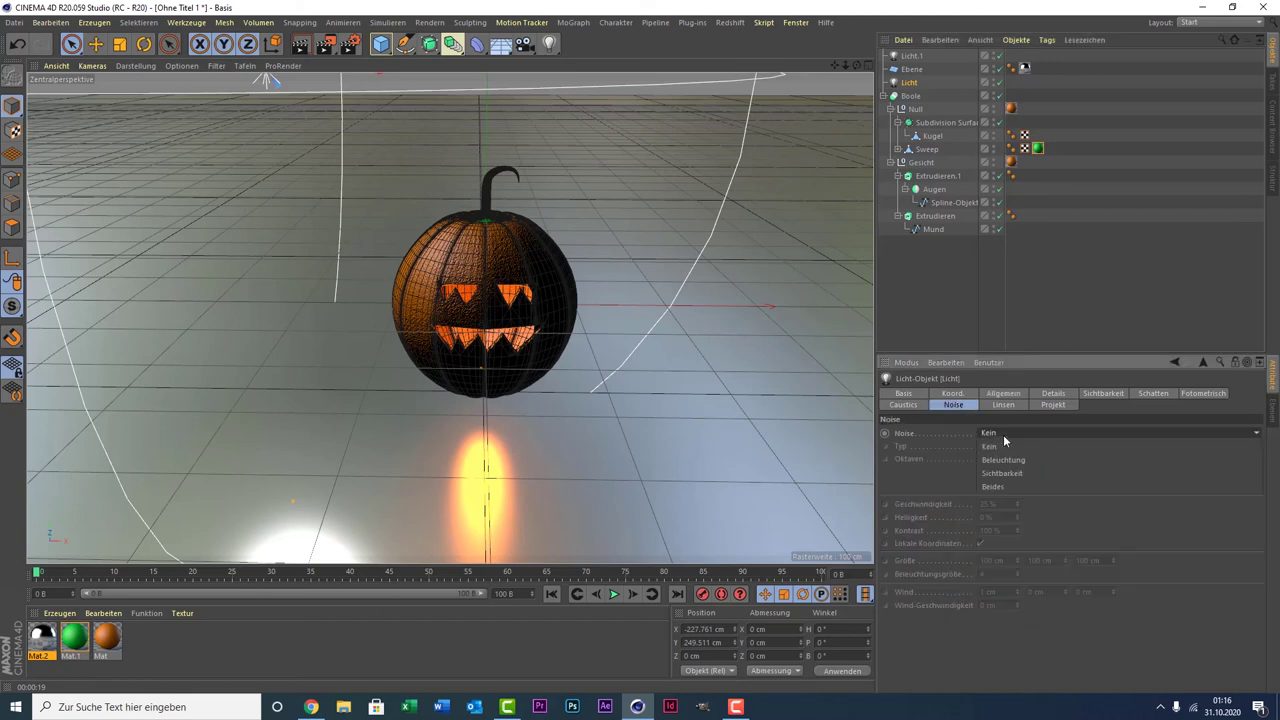
{"action": "left_click", "coordinate": [1033, 486]}
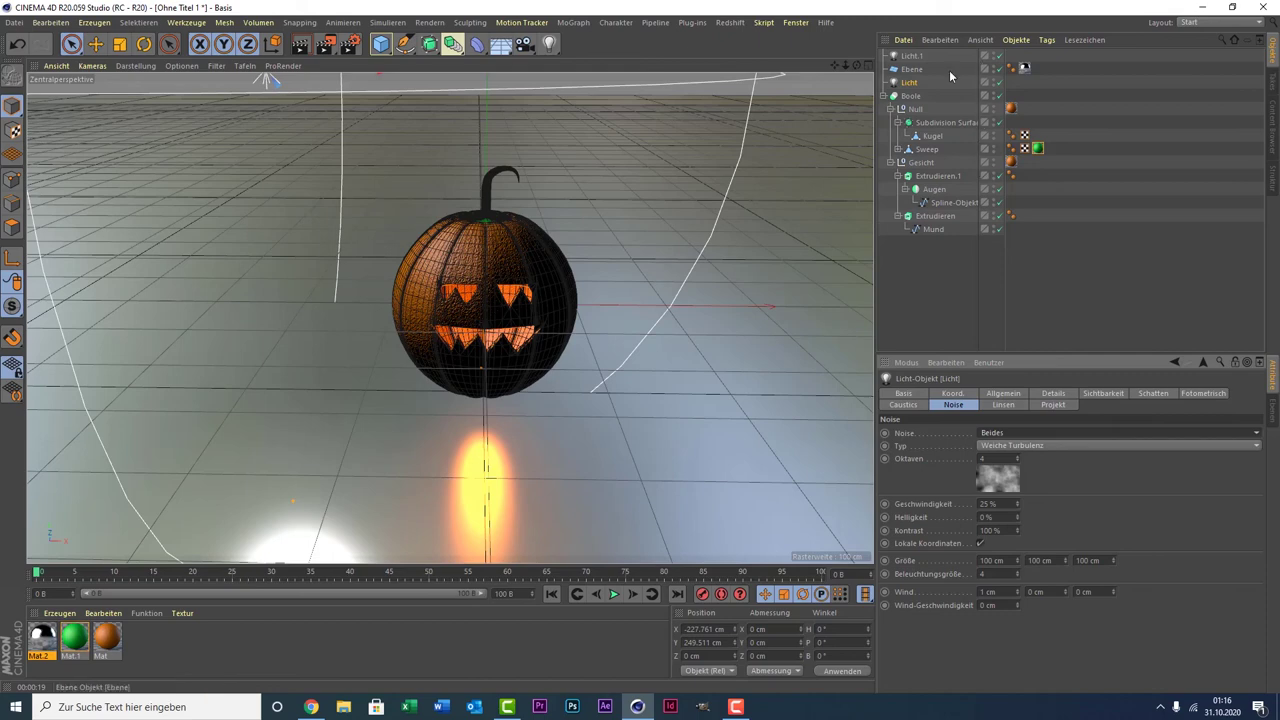
Give Licht.1 Beides noise as well, then check the scene in the four-view layout.
{"action": "left_click", "coordinate": [915, 57]}
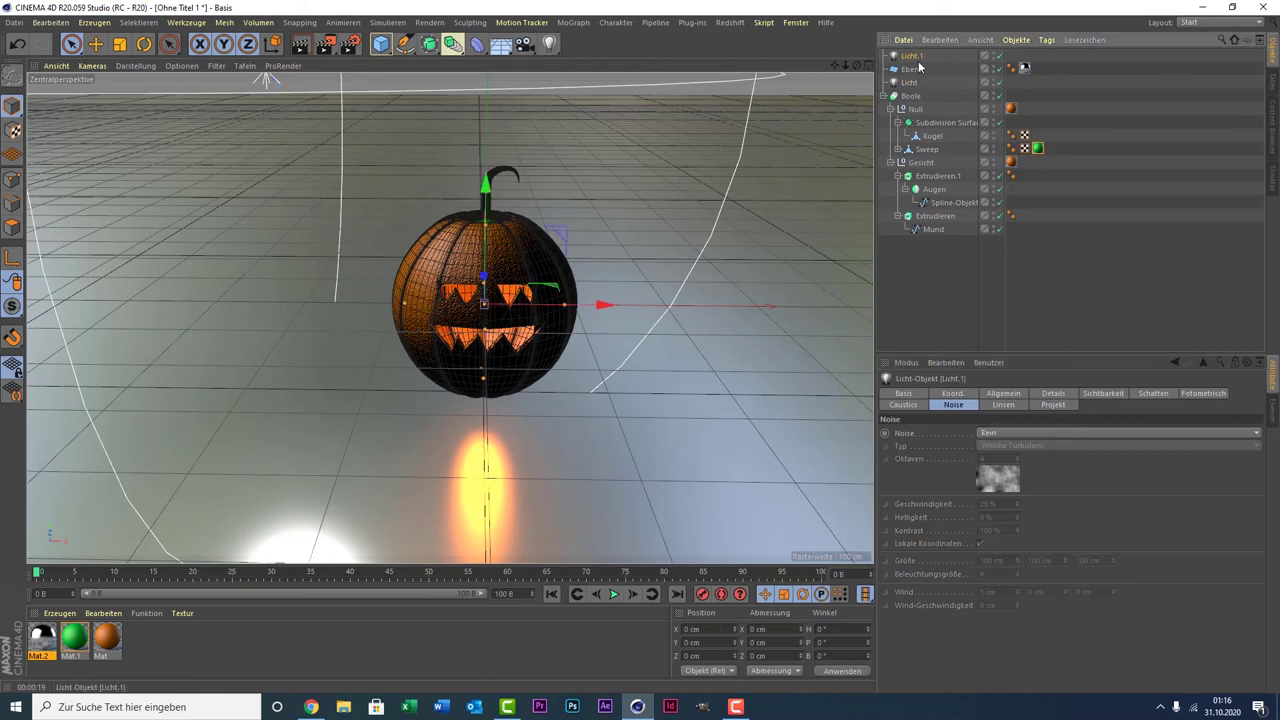
{"action": "left_click", "coordinate": [1016, 433]}
{"action": "left_click", "coordinate": [1016, 488]}
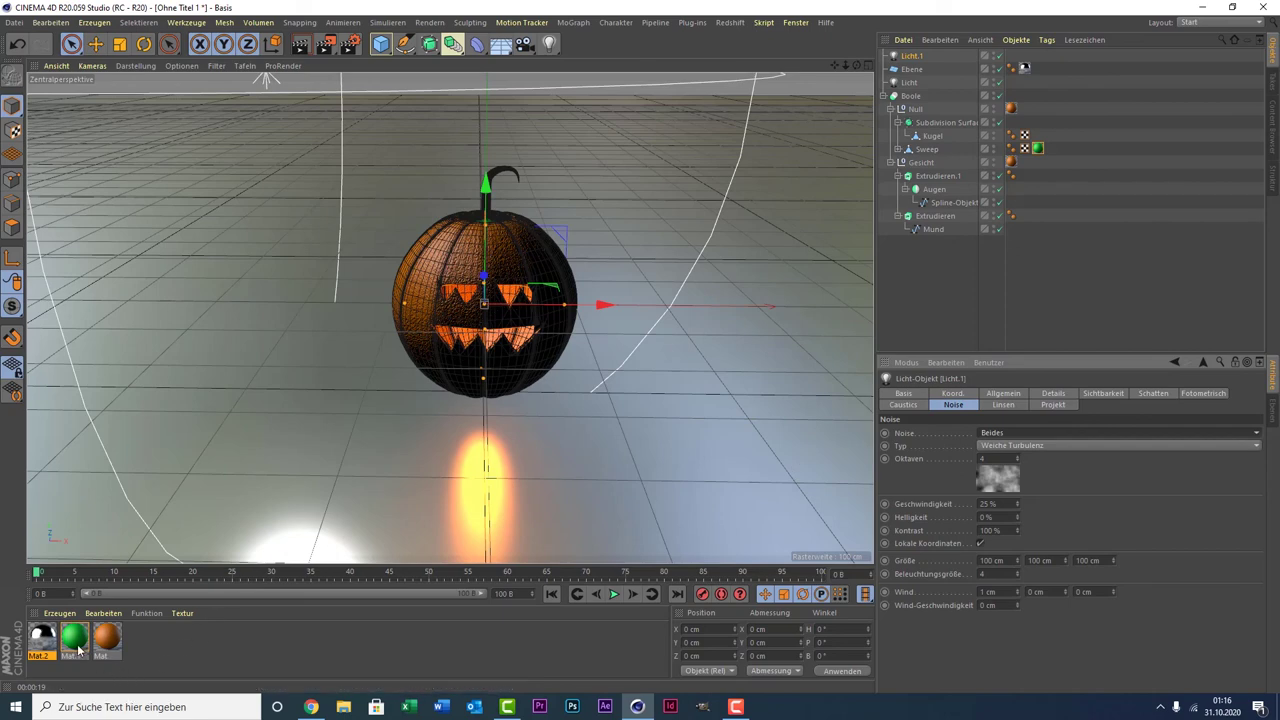
{"action": "middle_click", "coordinate": [423, 424]}
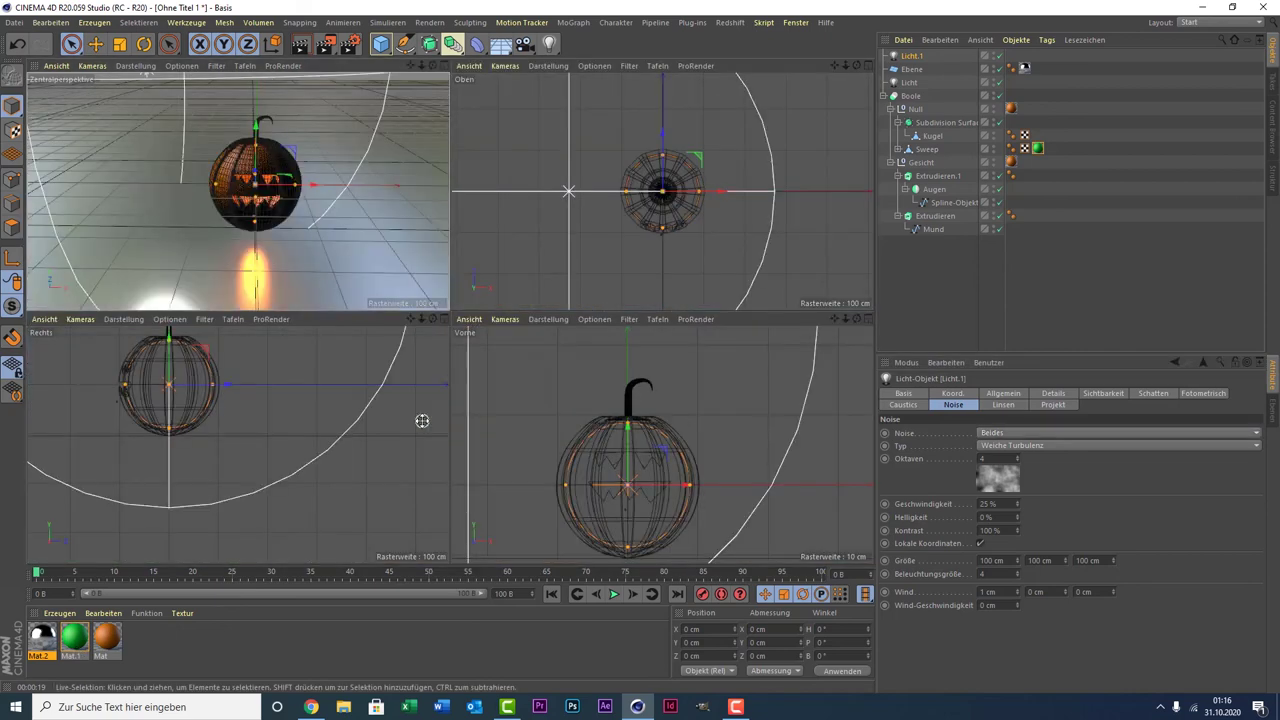
{"action": "middle_click", "coordinate": [613, 516]}
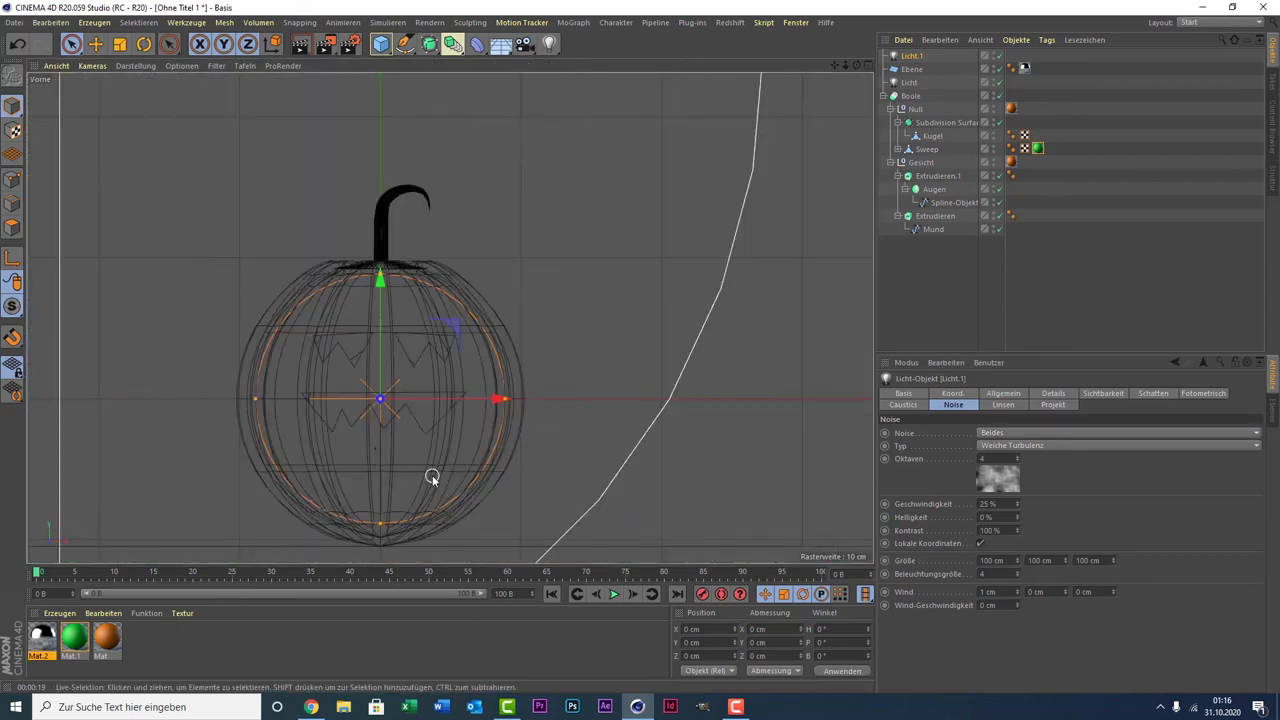
{"action": "middle_click", "coordinate": [432, 477]}
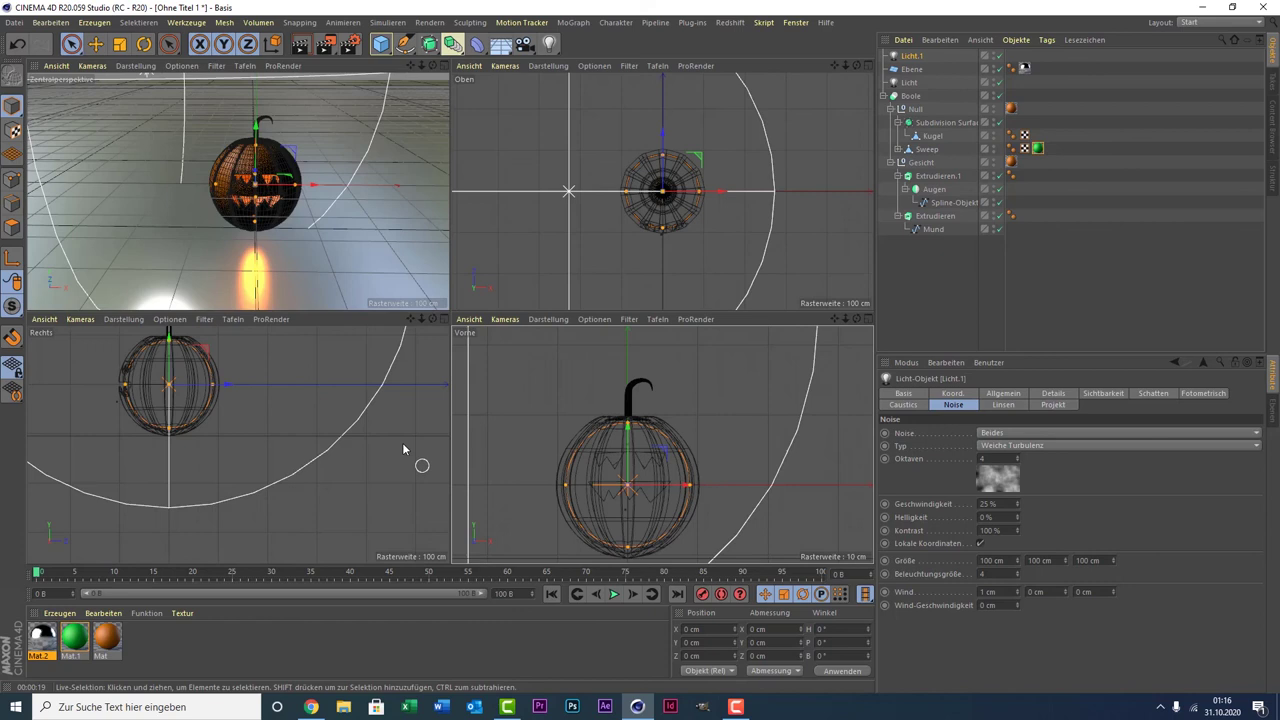
{"action": "middle_click", "coordinate": [322, 265]}
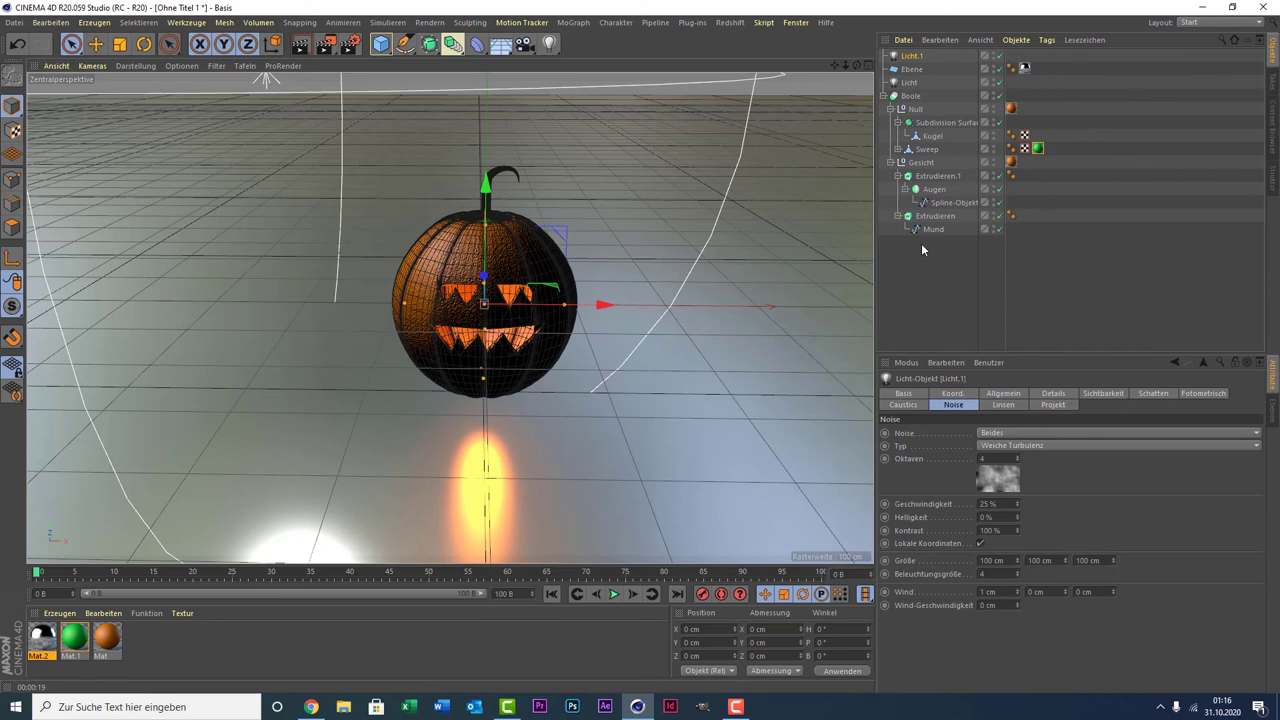
Select Boole through Mund and group them under a new Null with Alt+G.
{"action": "left_click", "coordinate": [907, 82]}
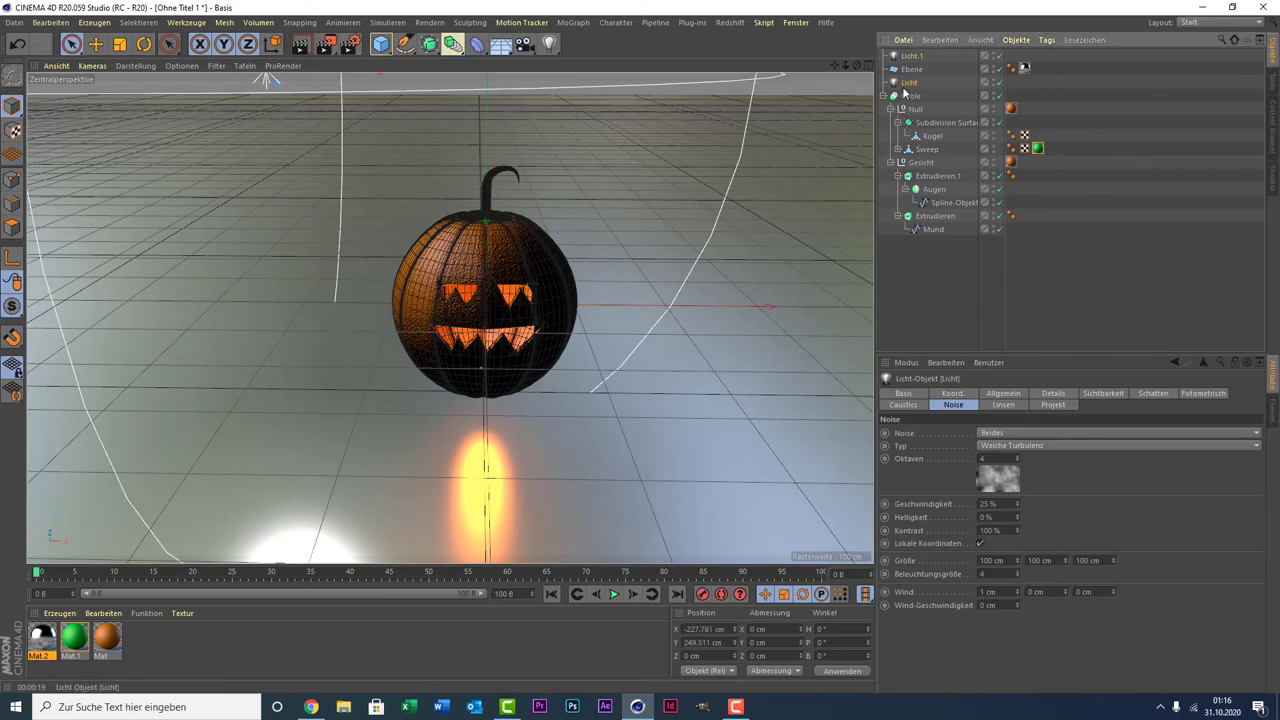
{"action": "left_click", "coordinate": [905, 95]}
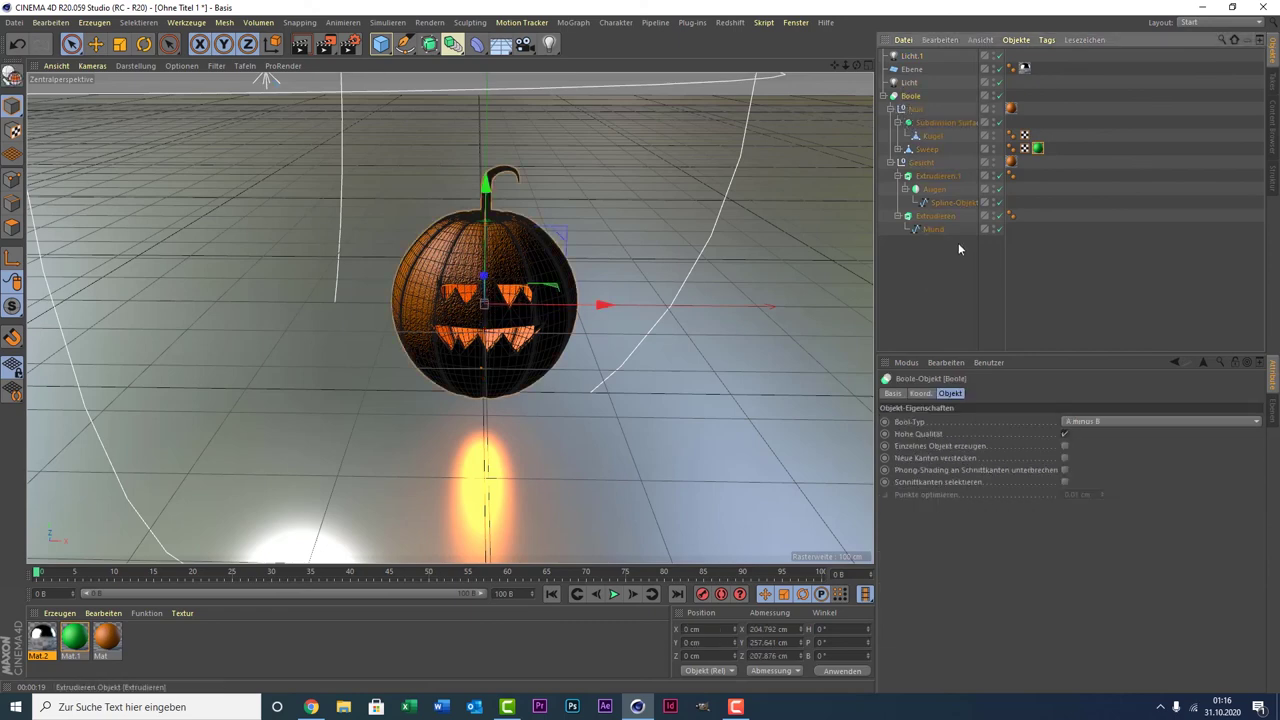
{"action": "left_click_drag", "start_coordinate": [956, 270], "coordinate": [906, 96]}
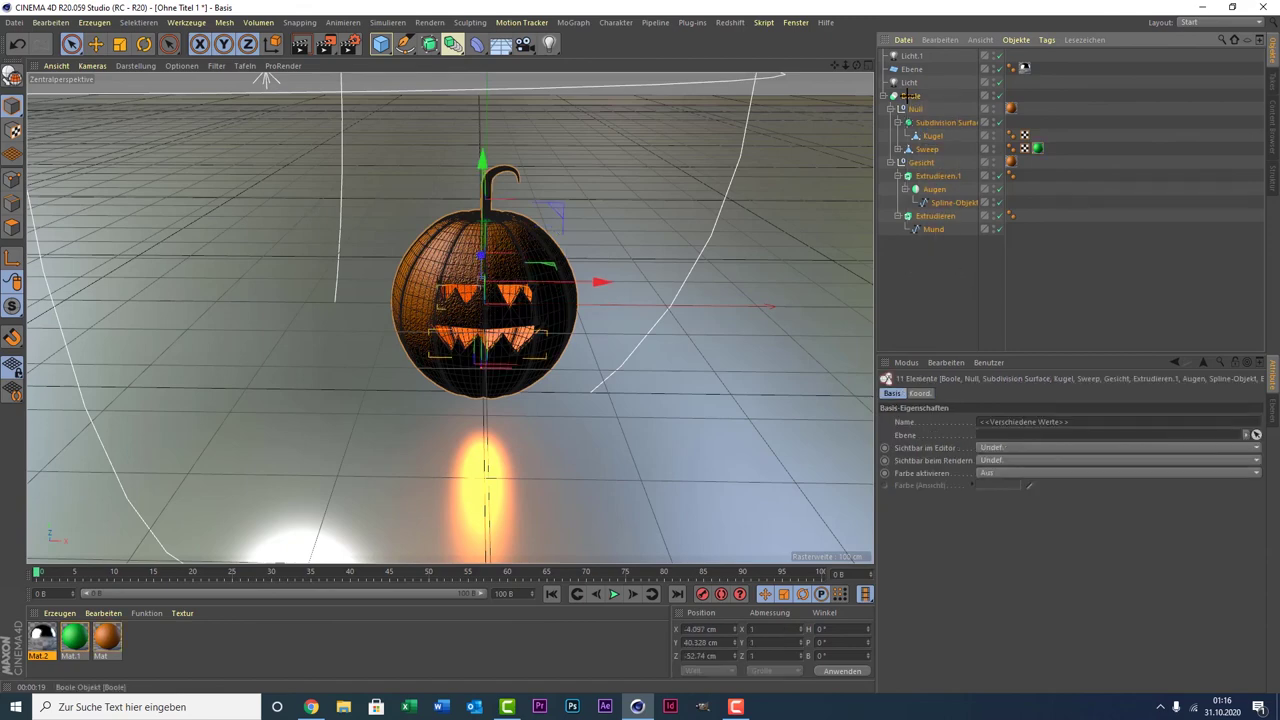
{"action": "key", "text": "alt+g"}
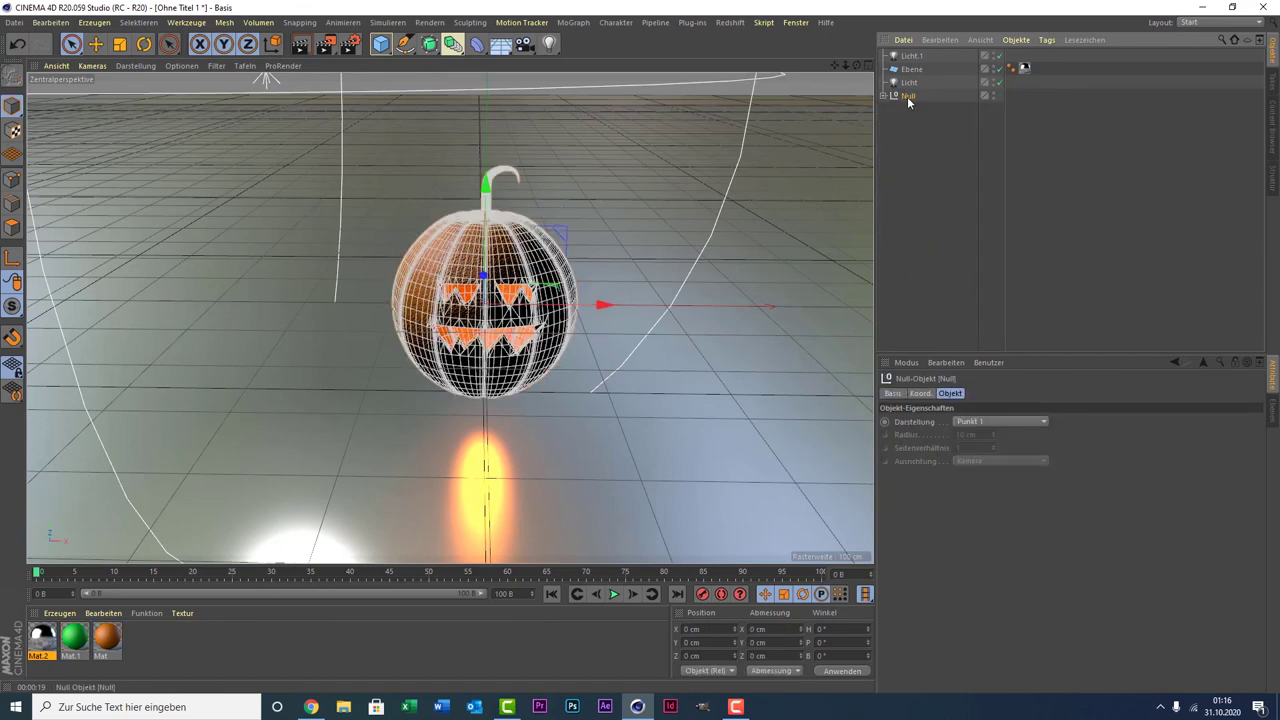
{"action": "left_click", "coordinate": [950, 155]}
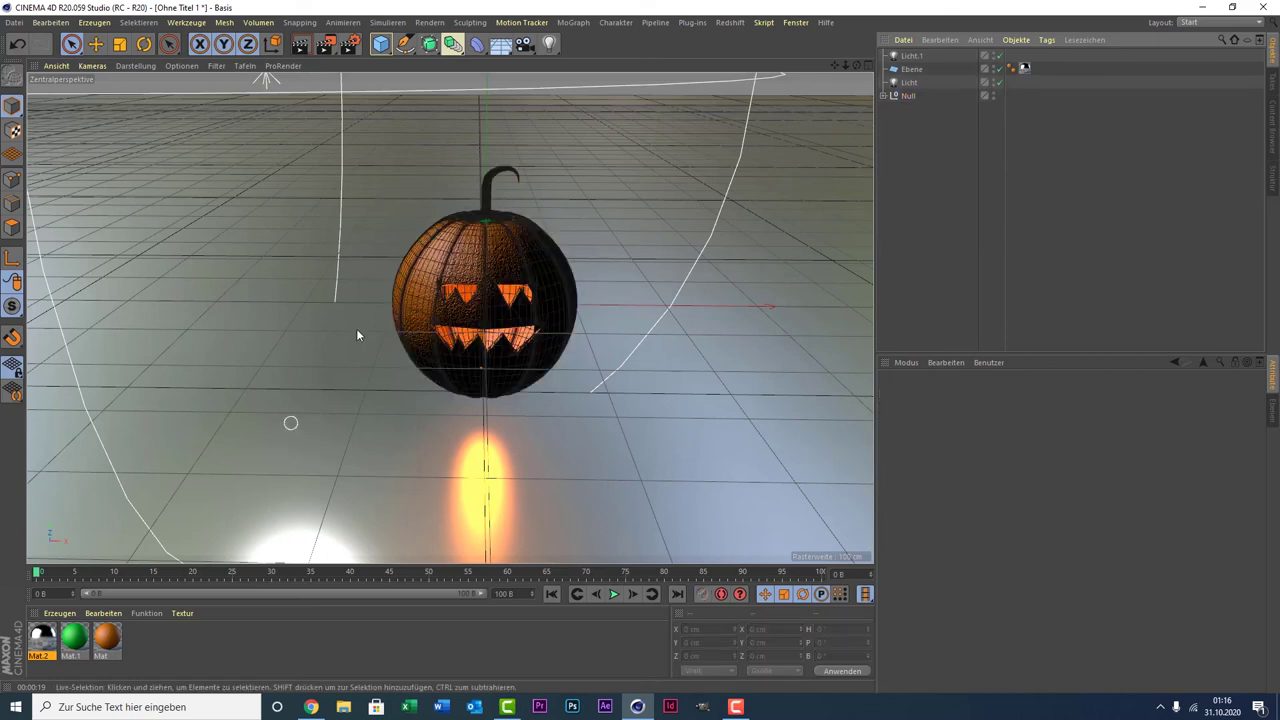
Add a Bulge deformer and nest it inside the pumpkin's Null group, undoing a wrong parenting.
{"action": "left_click", "coordinate": [477, 44]}
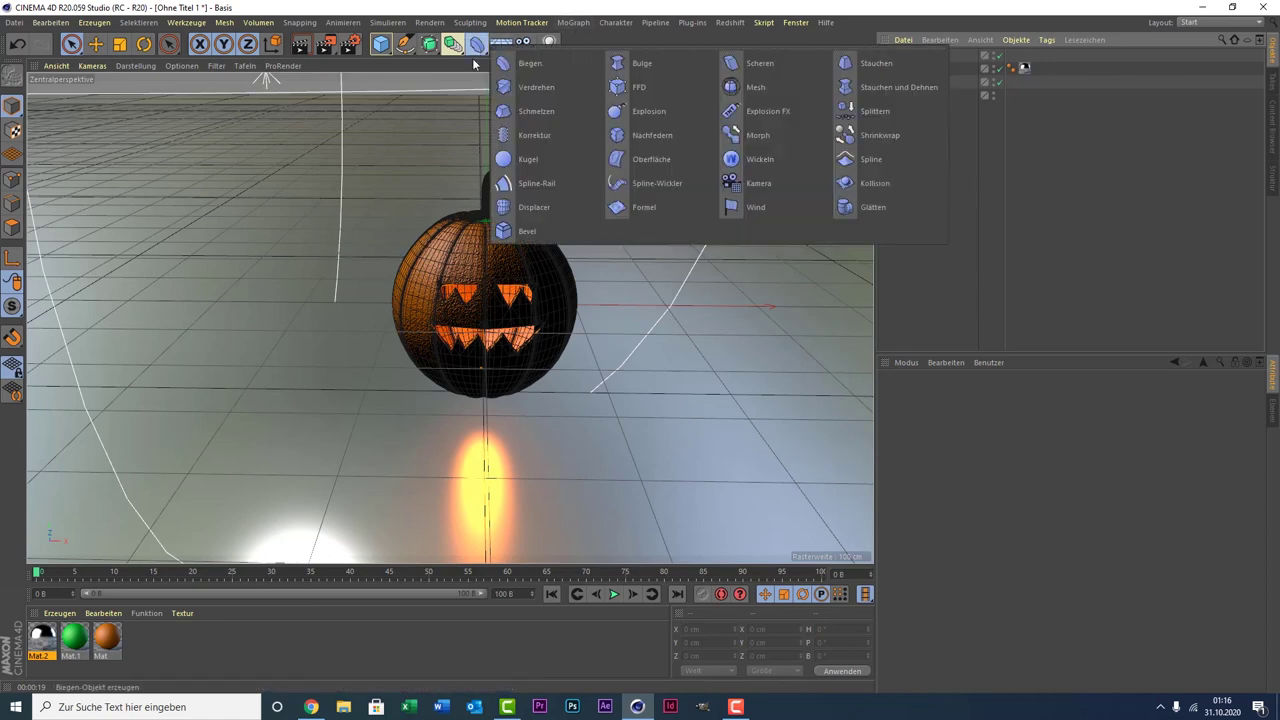
{"action": "left_click", "coordinate": [640, 63]}
{"action": "left_click_drag", "start_coordinate": [900, 62], "coordinate": [911, 113]}
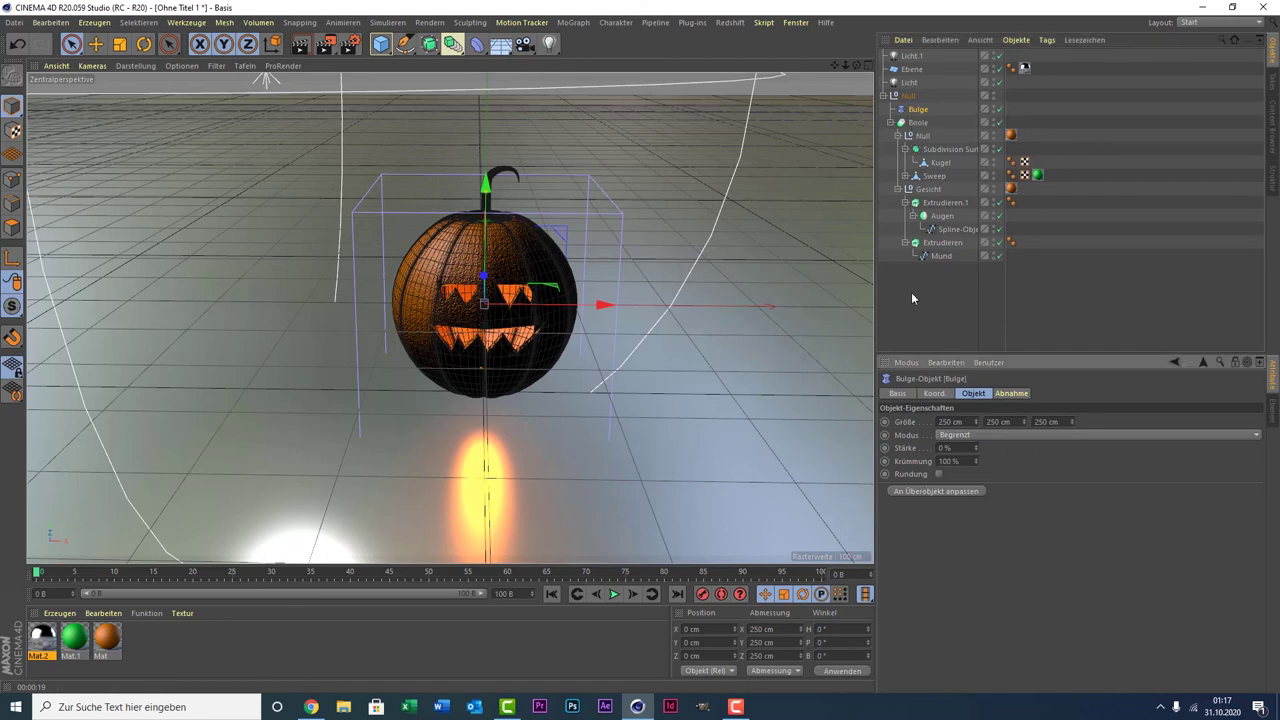
{"action": "left_click_drag", "start_coordinate": [919, 111], "coordinate": [957, 300]}
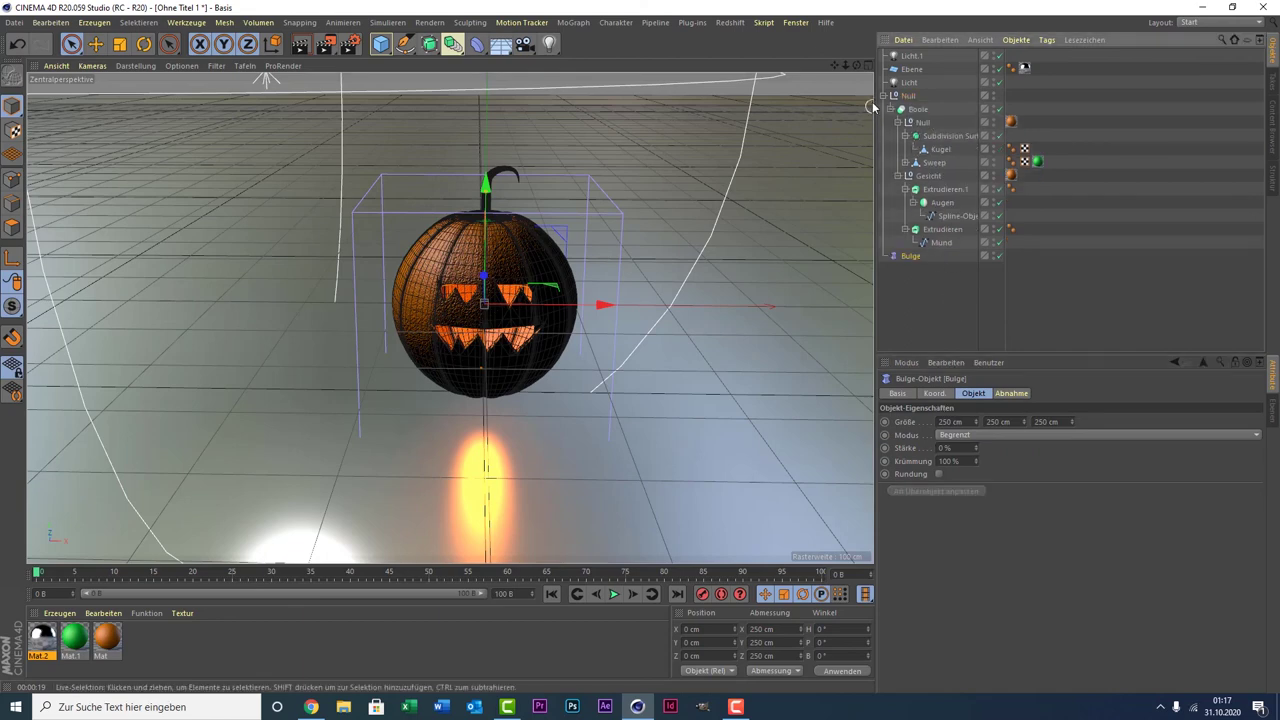
{"action": "left_click", "coordinate": [886, 96]}
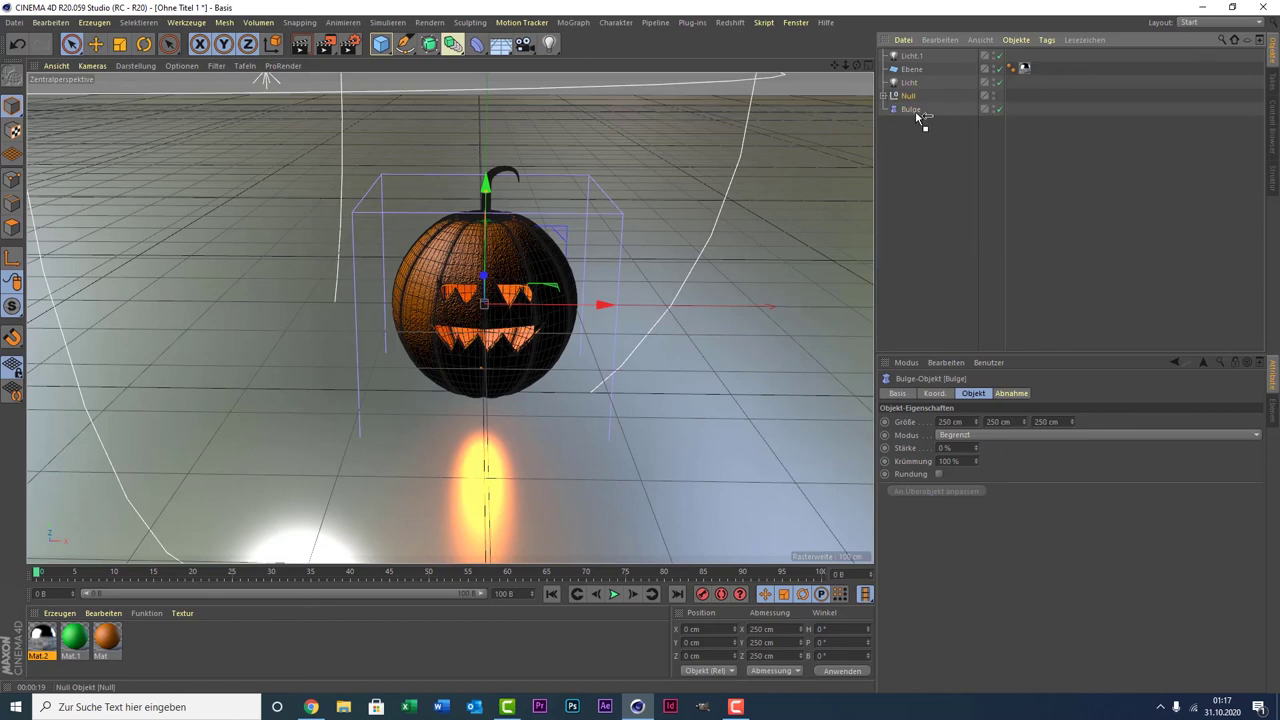
{"action": "left_click_drag", "start_coordinate": [920, 113], "coordinate": [914, 112]}
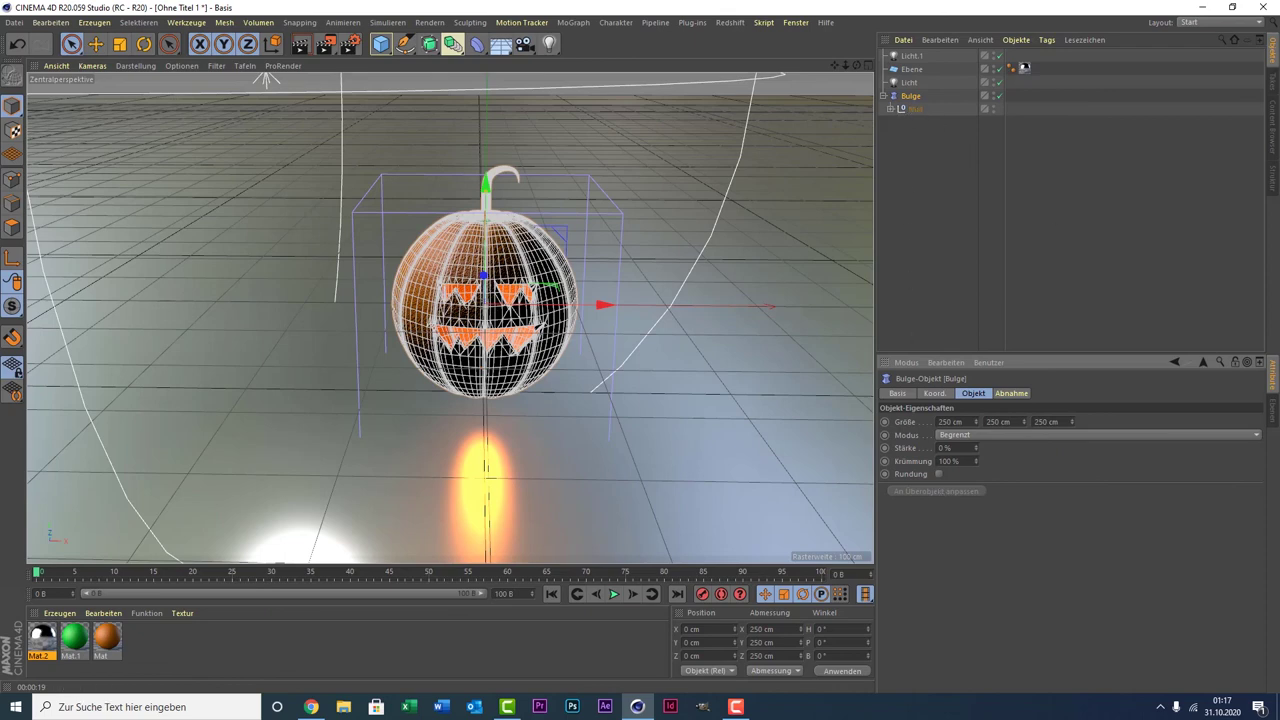
{"action": "key", "text": "ctrl+z"}
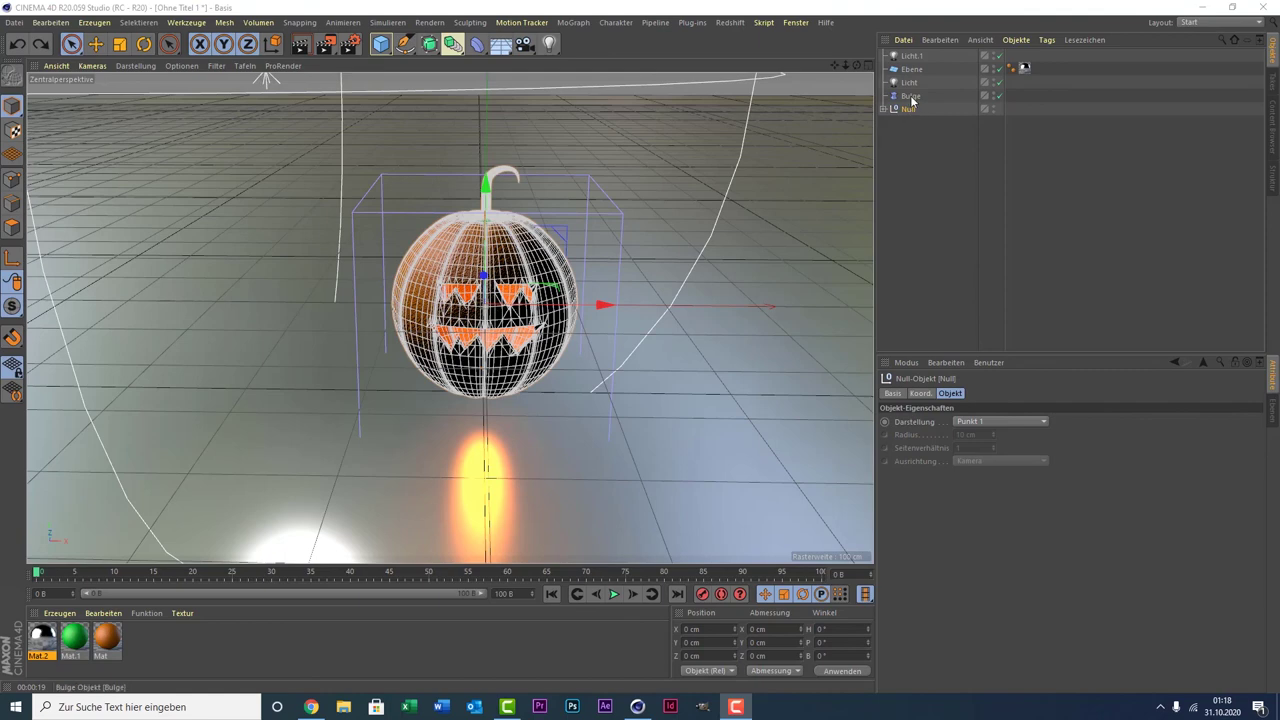
{"action": "left_click_drag", "start_coordinate": [912, 100], "coordinate": [916, 110]}
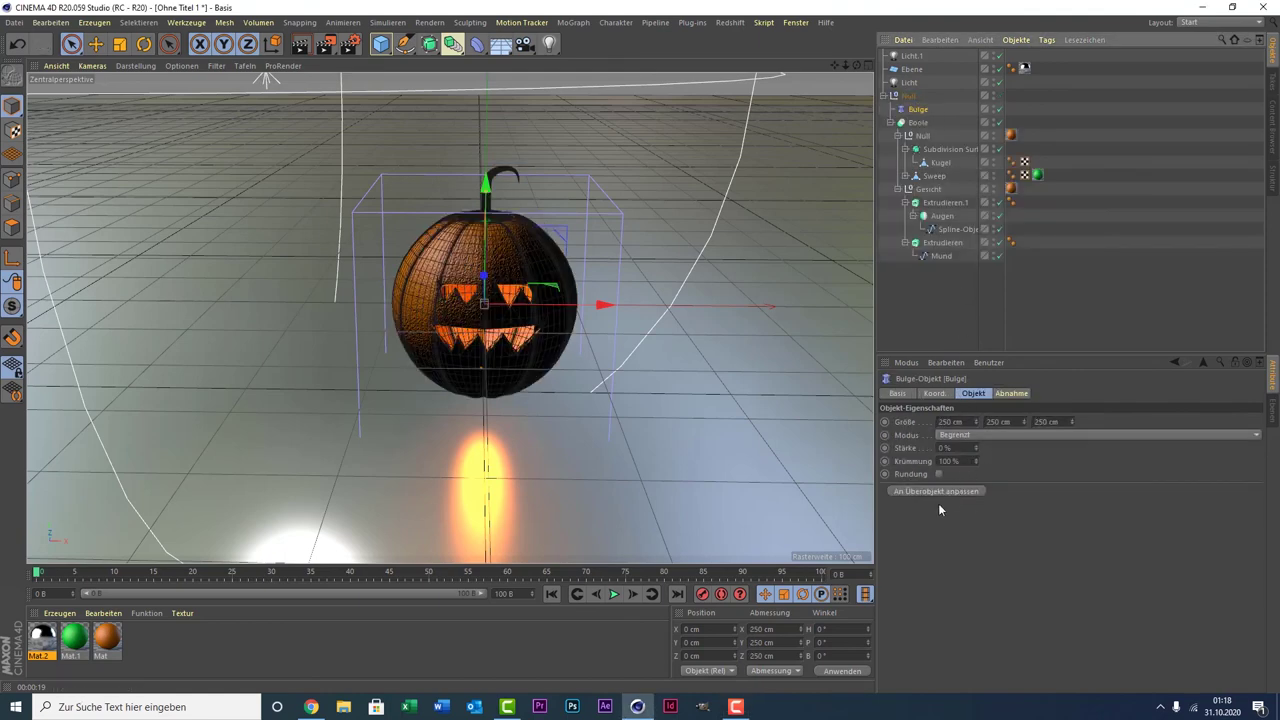
Set the Bulge deformer's Stärke to -14 % and Krümmung to 0 %.
{"action": "mouse_move", "coordinate": [977, 453]}
{"action": "left_mouse_down"}
{"action": "mouse_move", "coordinate": [977, 430]}
{"action": "mouse_move", "coordinate": [976, 478]}
{"action": "left_mouse_up"}
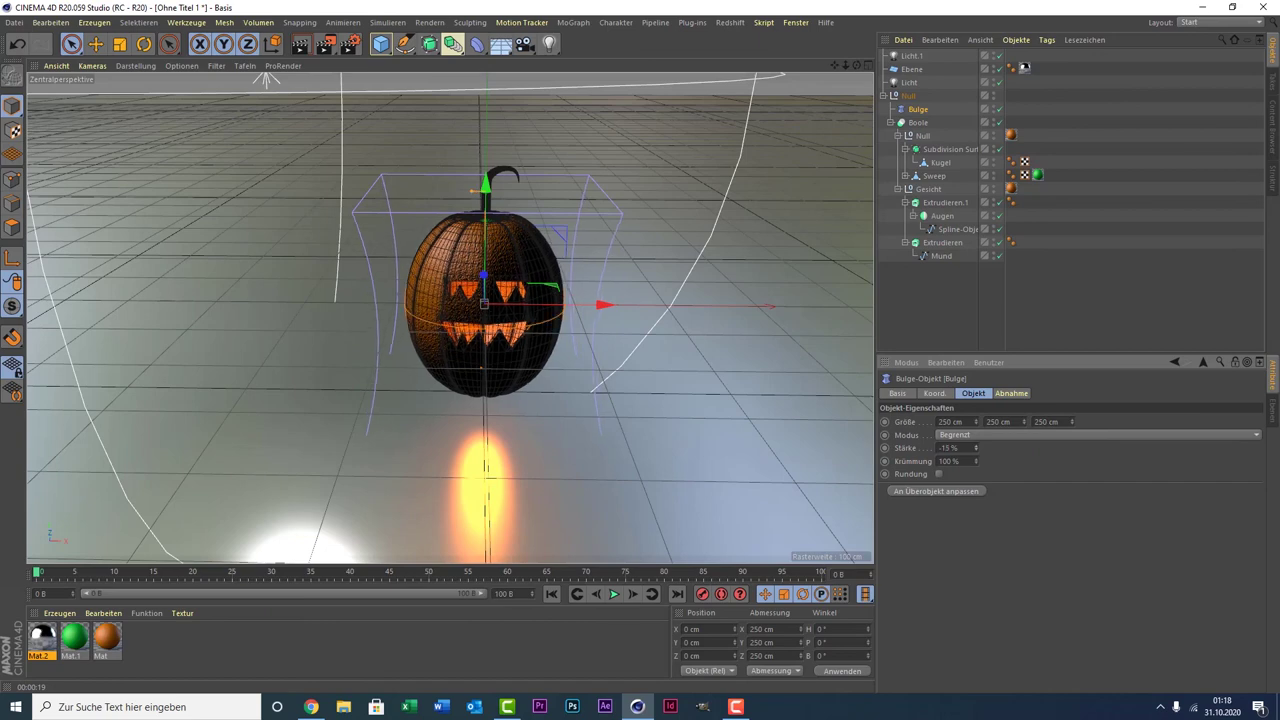
{"action": "left_click_drag", "start_coordinate": [976, 448], "coordinate": [976, 451]}
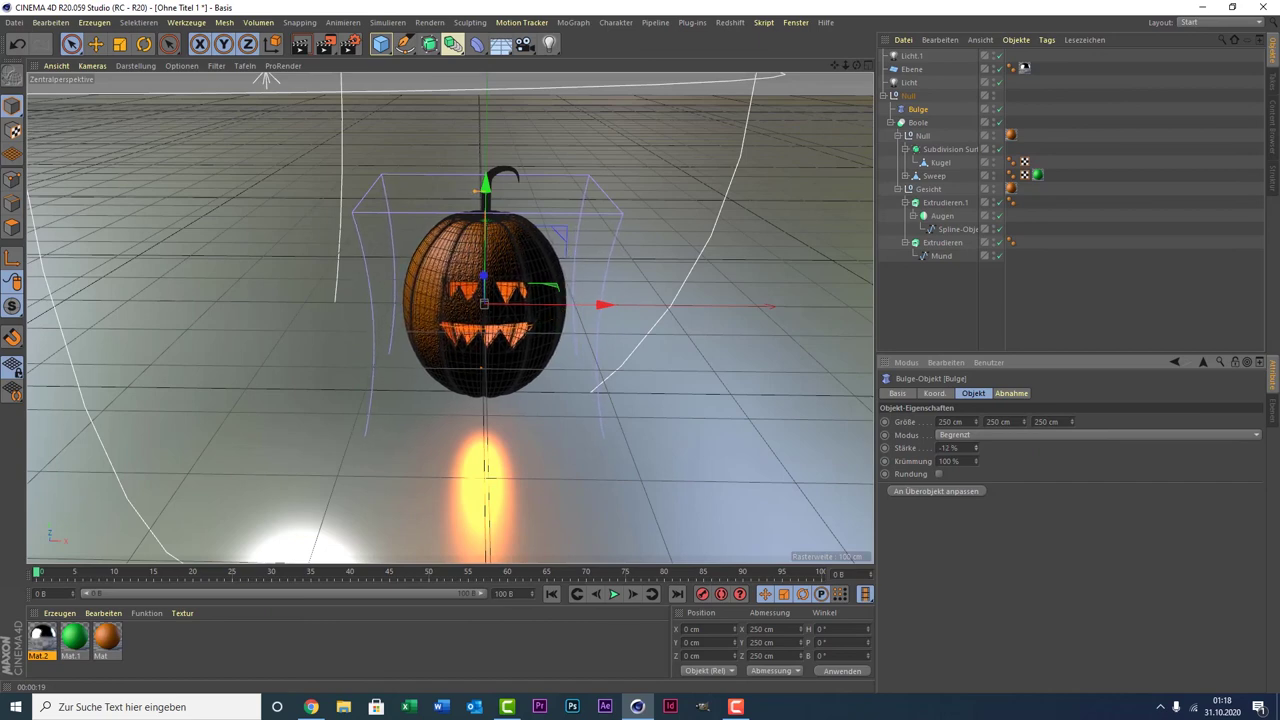
{"action": "left_click", "coordinate": [911, 85]}
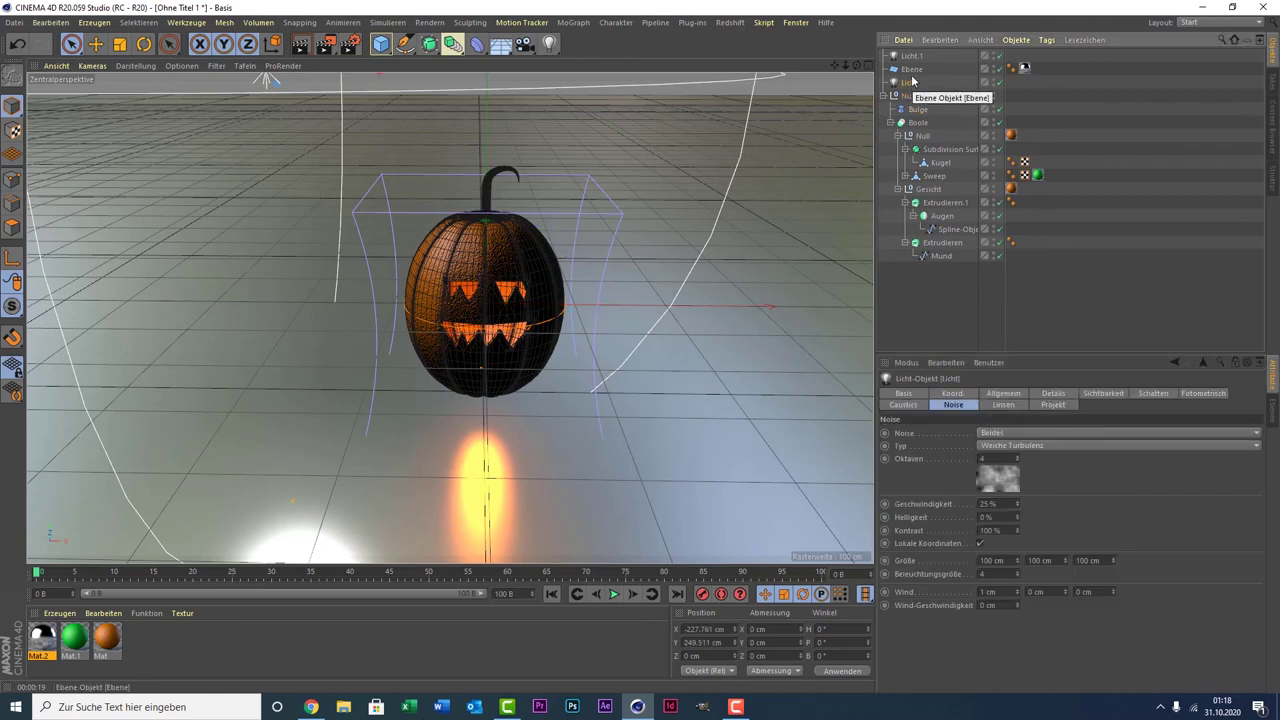
{"action": "left_click", "coordinate": [911, 56]}
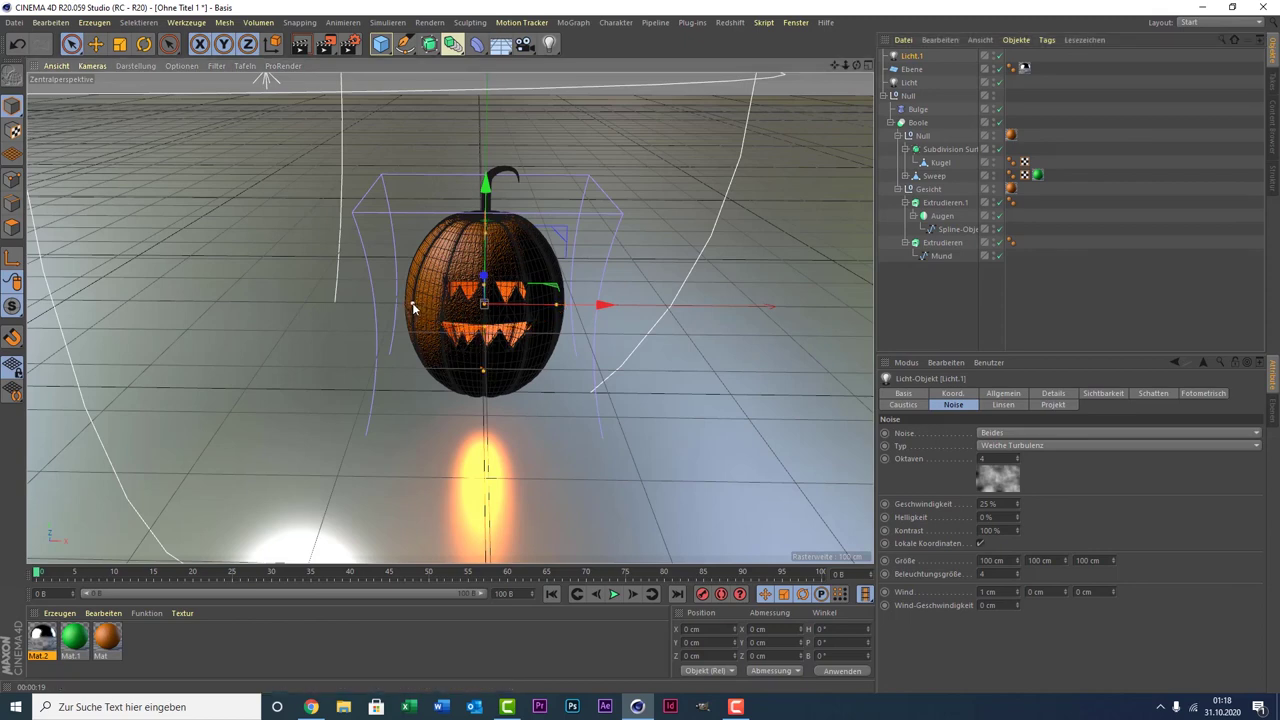
{"action": "left_click", "coordinate": [916, 108]}
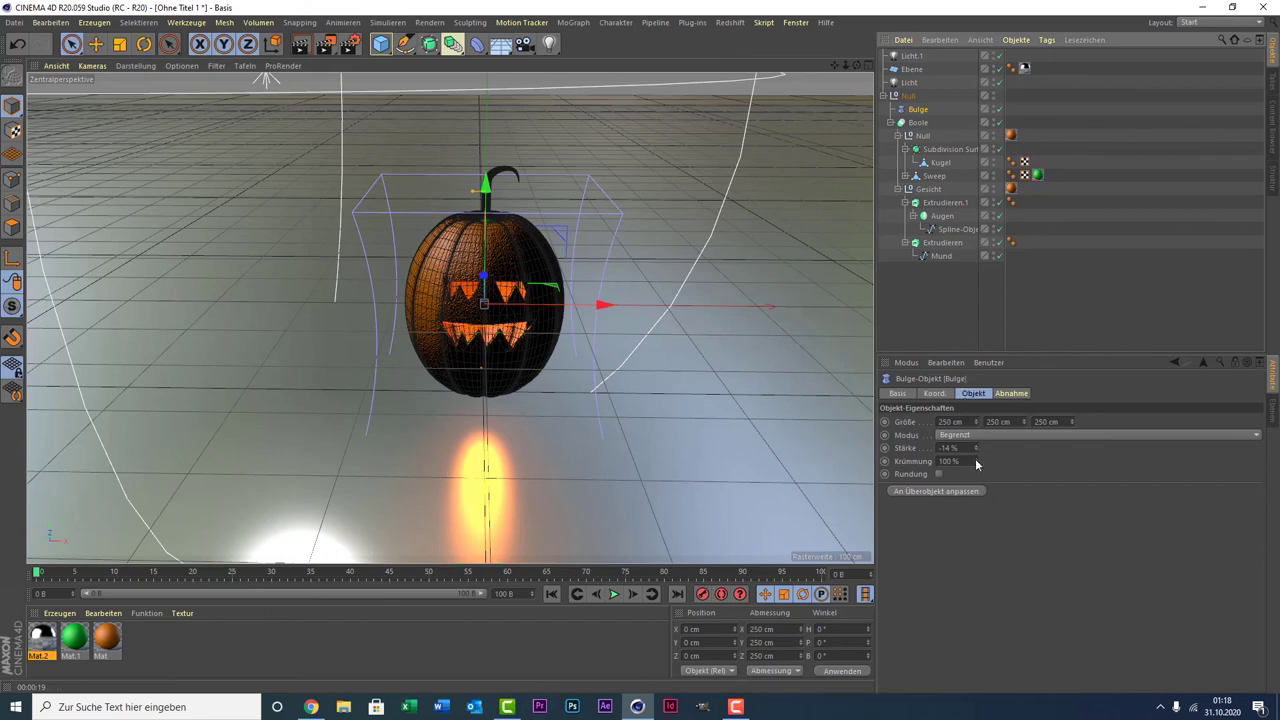
{"action": "mouse_move", "coordinate": [976, 461]}
{"action": "left_mouse_down"}
{"action": "mouse_move", "coordinate": [1000, 440]}
{"action": "mouse_move", "coordinate": [976, 480]}
{"action": "left_mouse_up"}
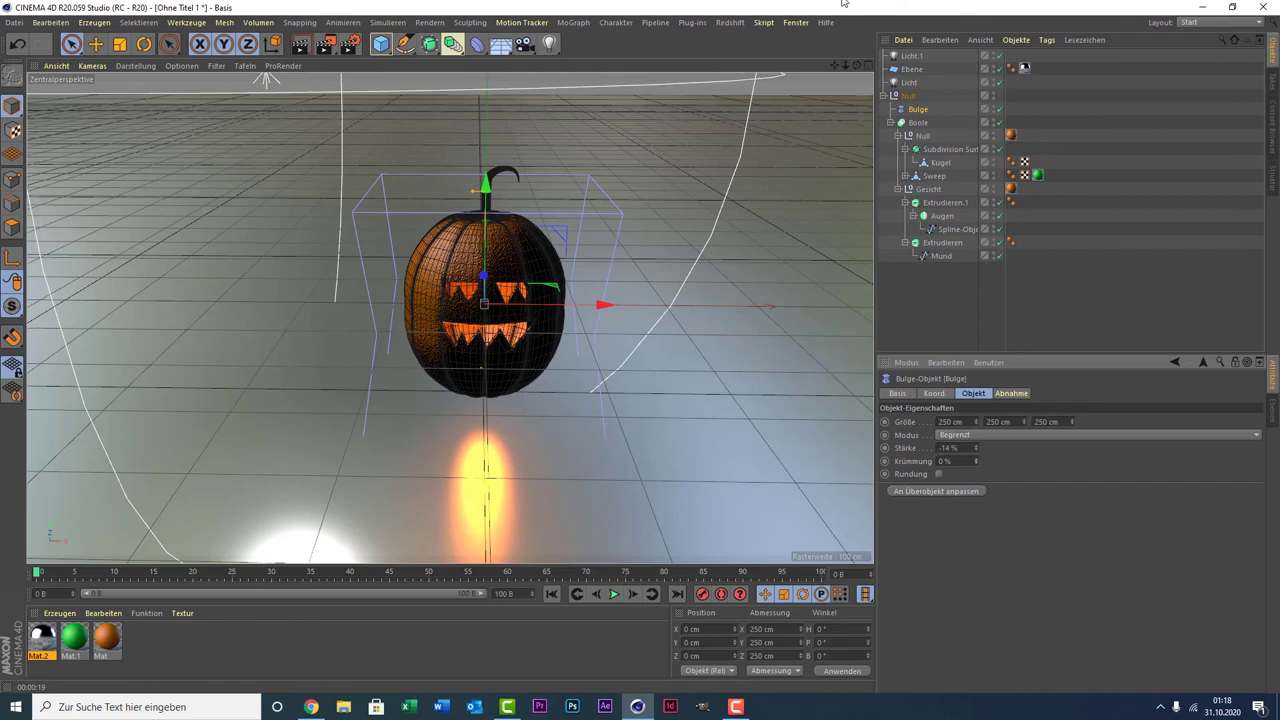
{"action": "left_click", "coordinate": [951, 306]}
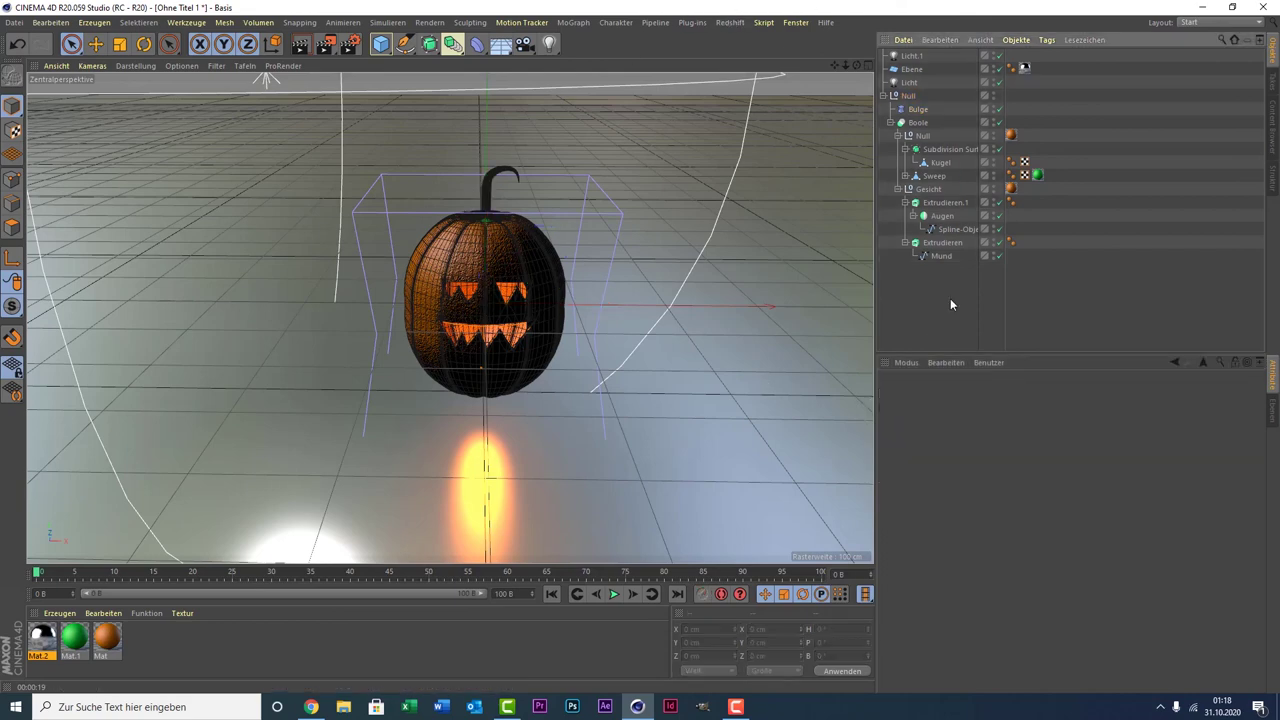